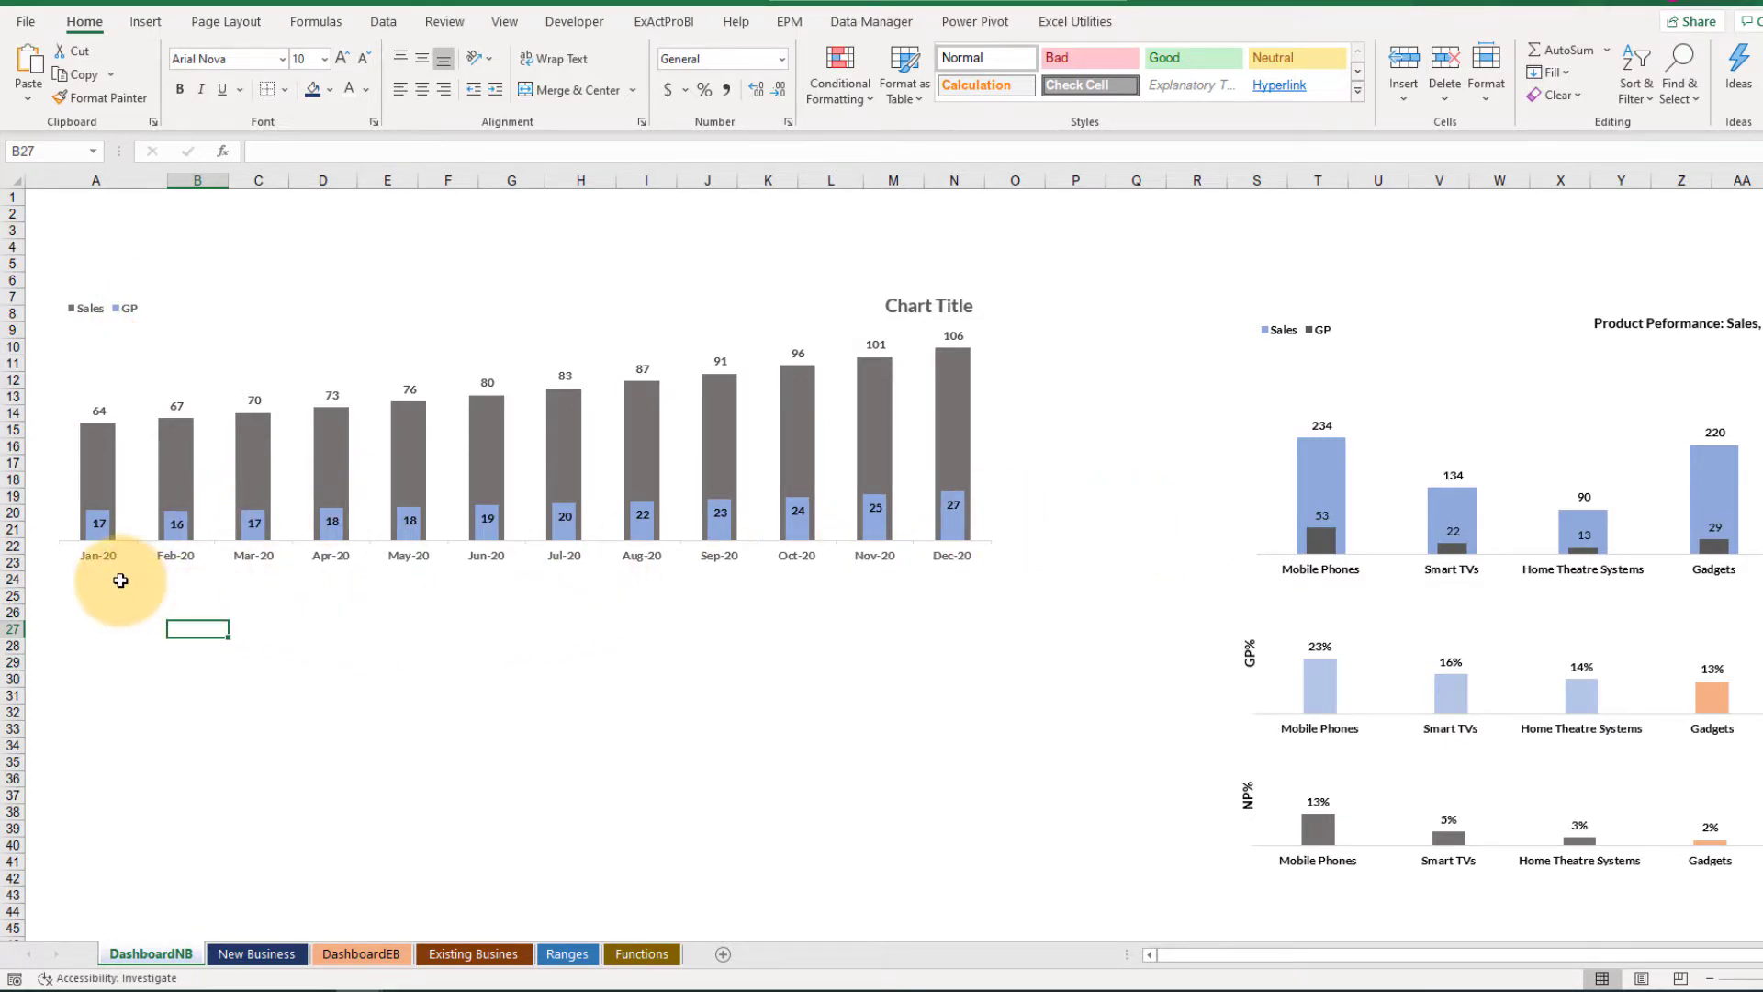
# Insert a 2-D clustered column chart from the monthly KPI table, covering the header and the Sales through Min GP% rows (A59:M64)
pyautogui.scroll(-11, 122, 610)
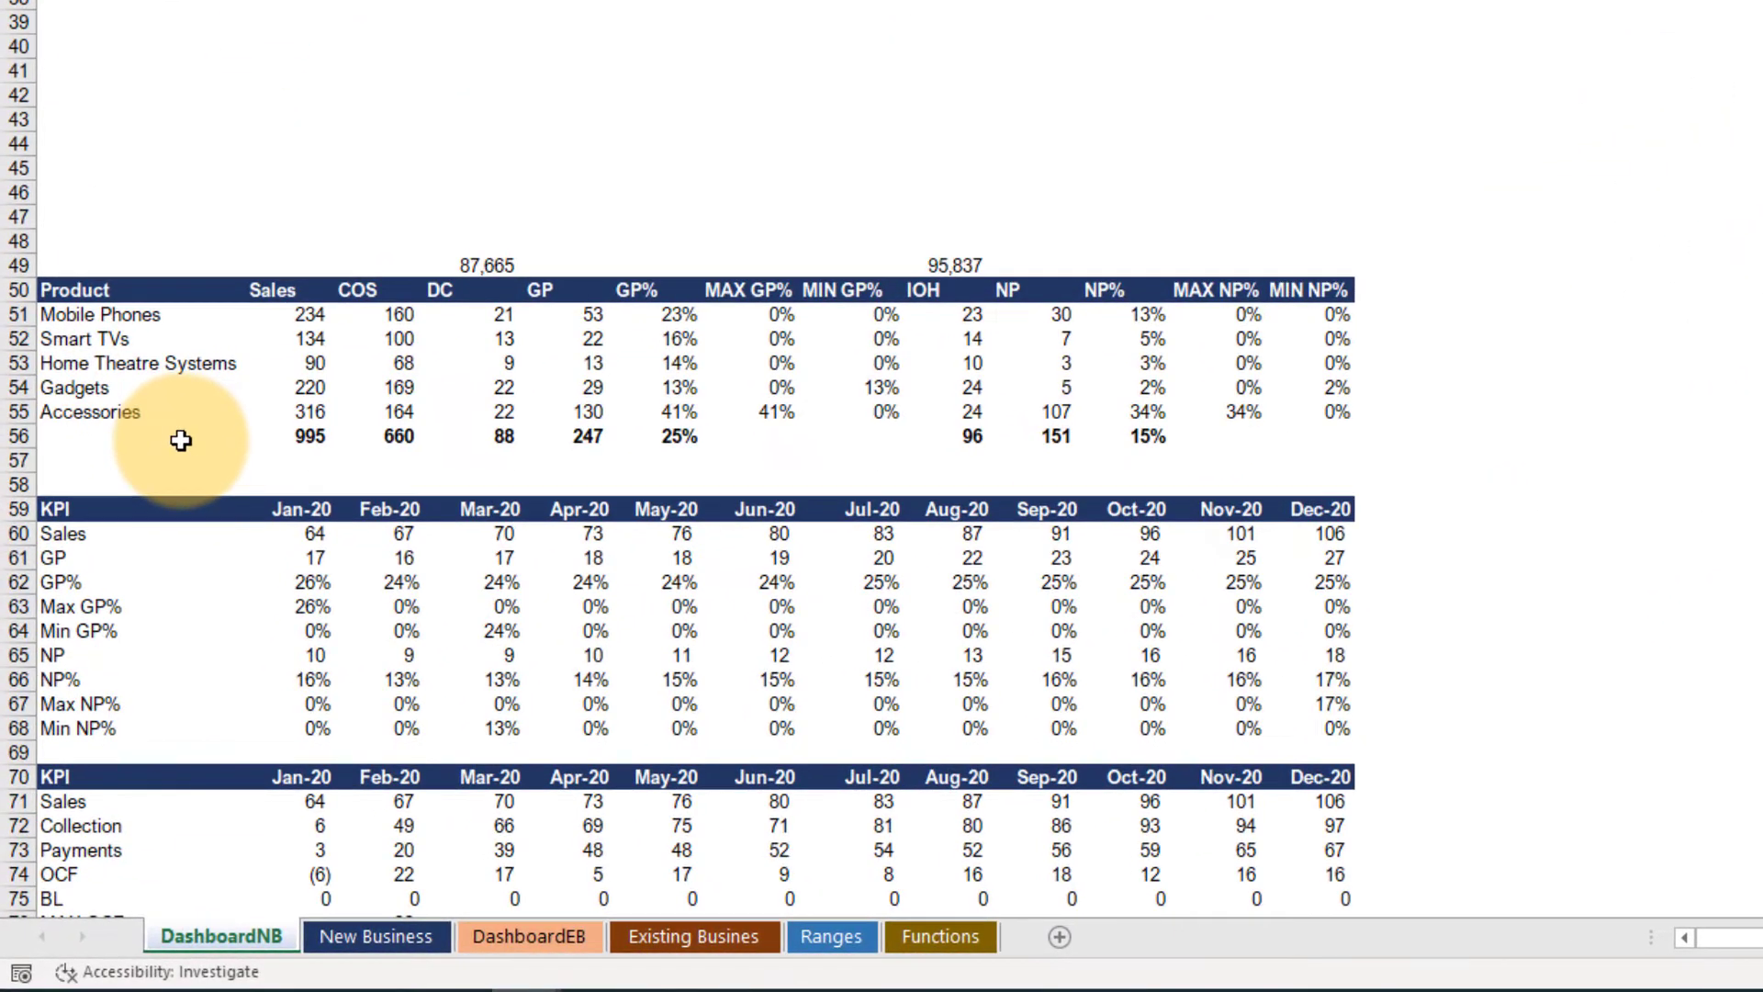
pyautogui.moveTo(79, 433); pyautogui.dragTo(1283, 557)
pyautogui.scroll(11, 748, 361)
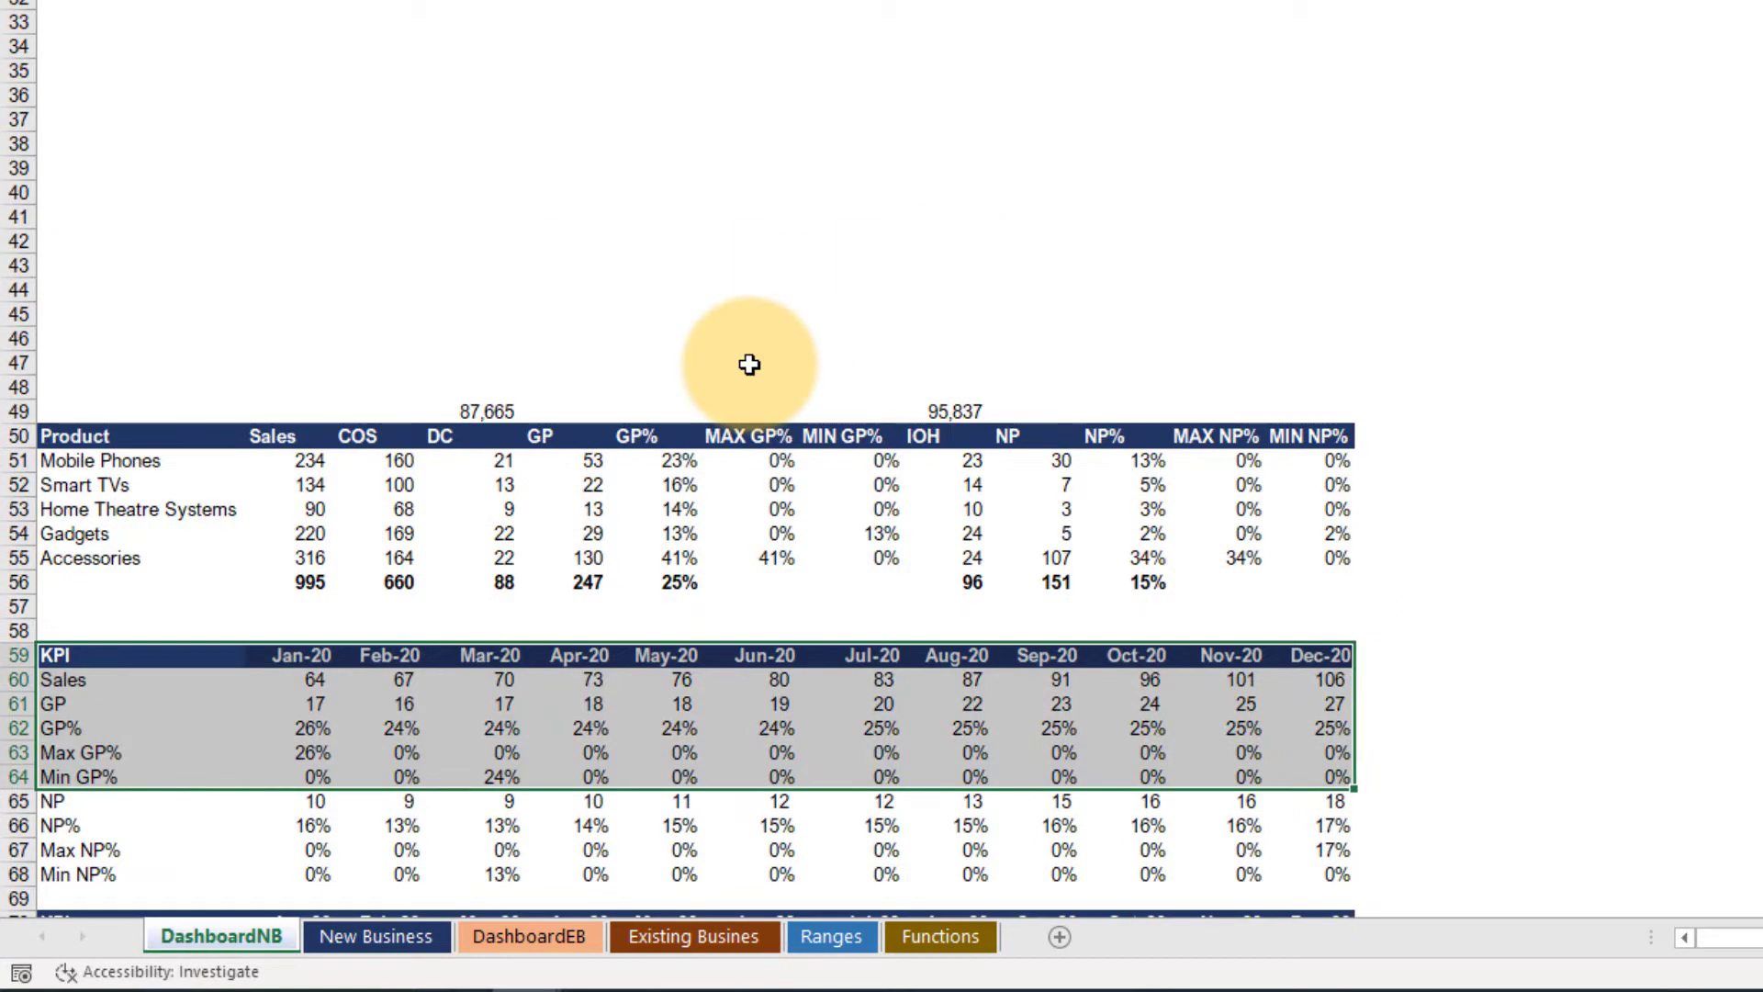
pyautogui.click(221, 14)
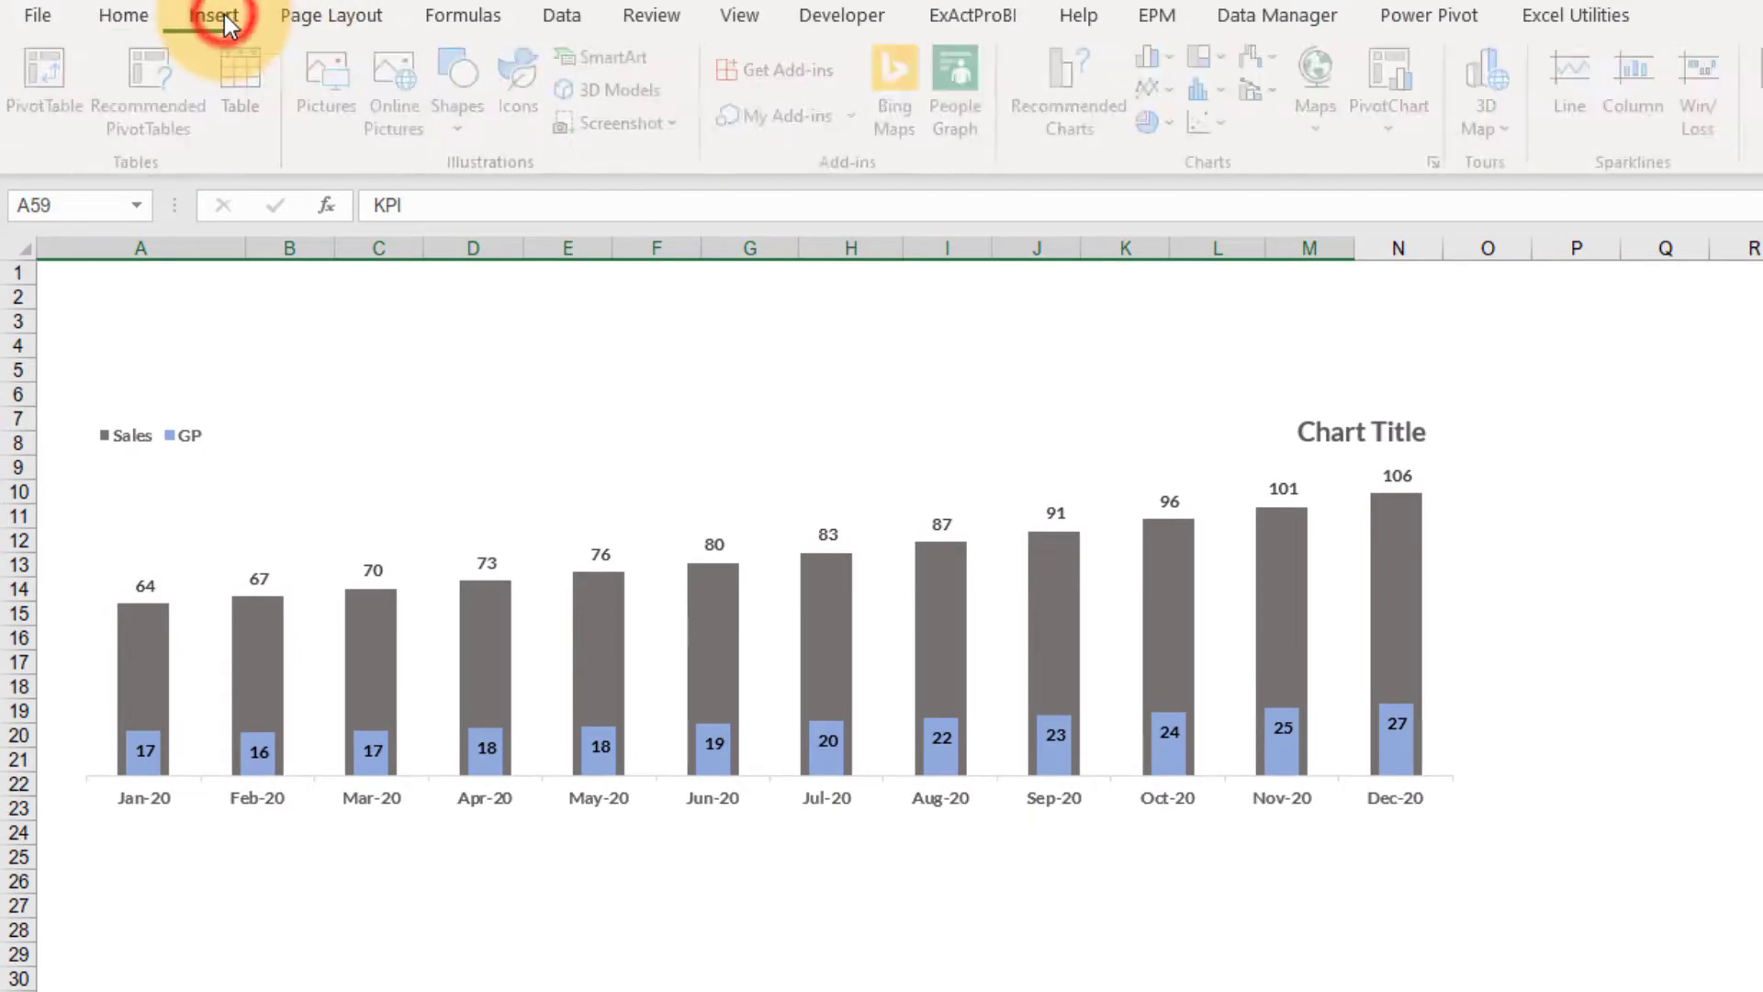
pyautogui.click(1176, 55)
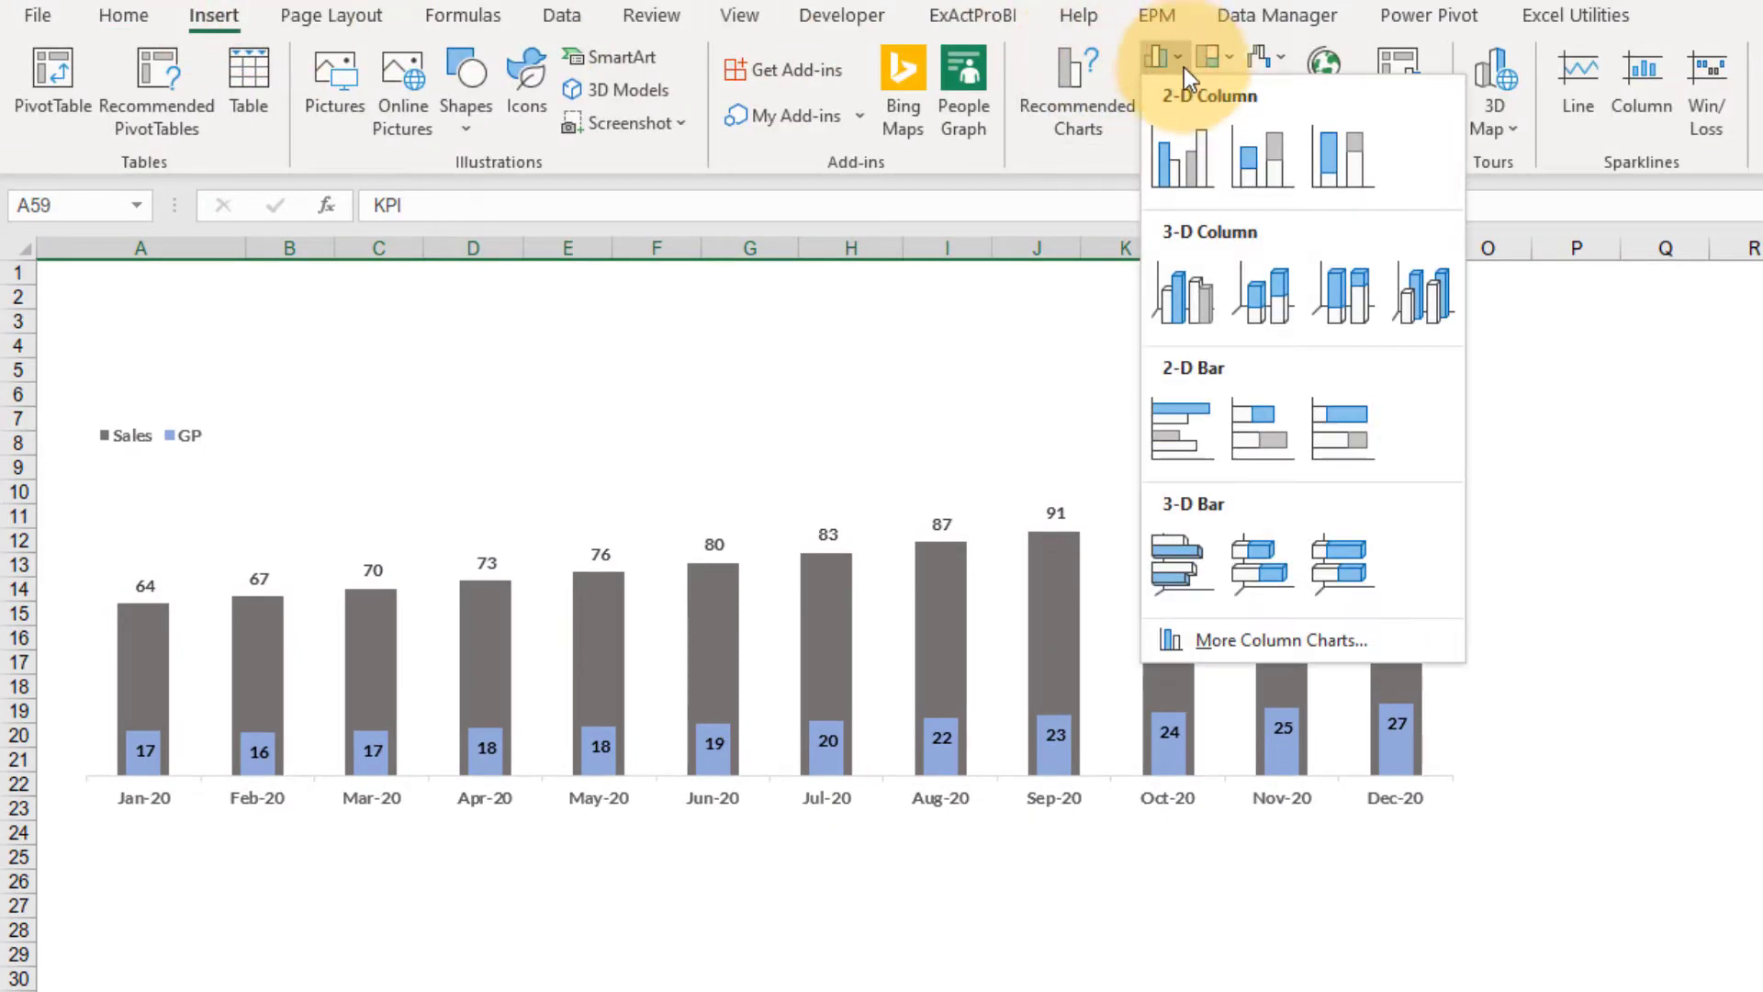
pyautogui.click(1188, 158)
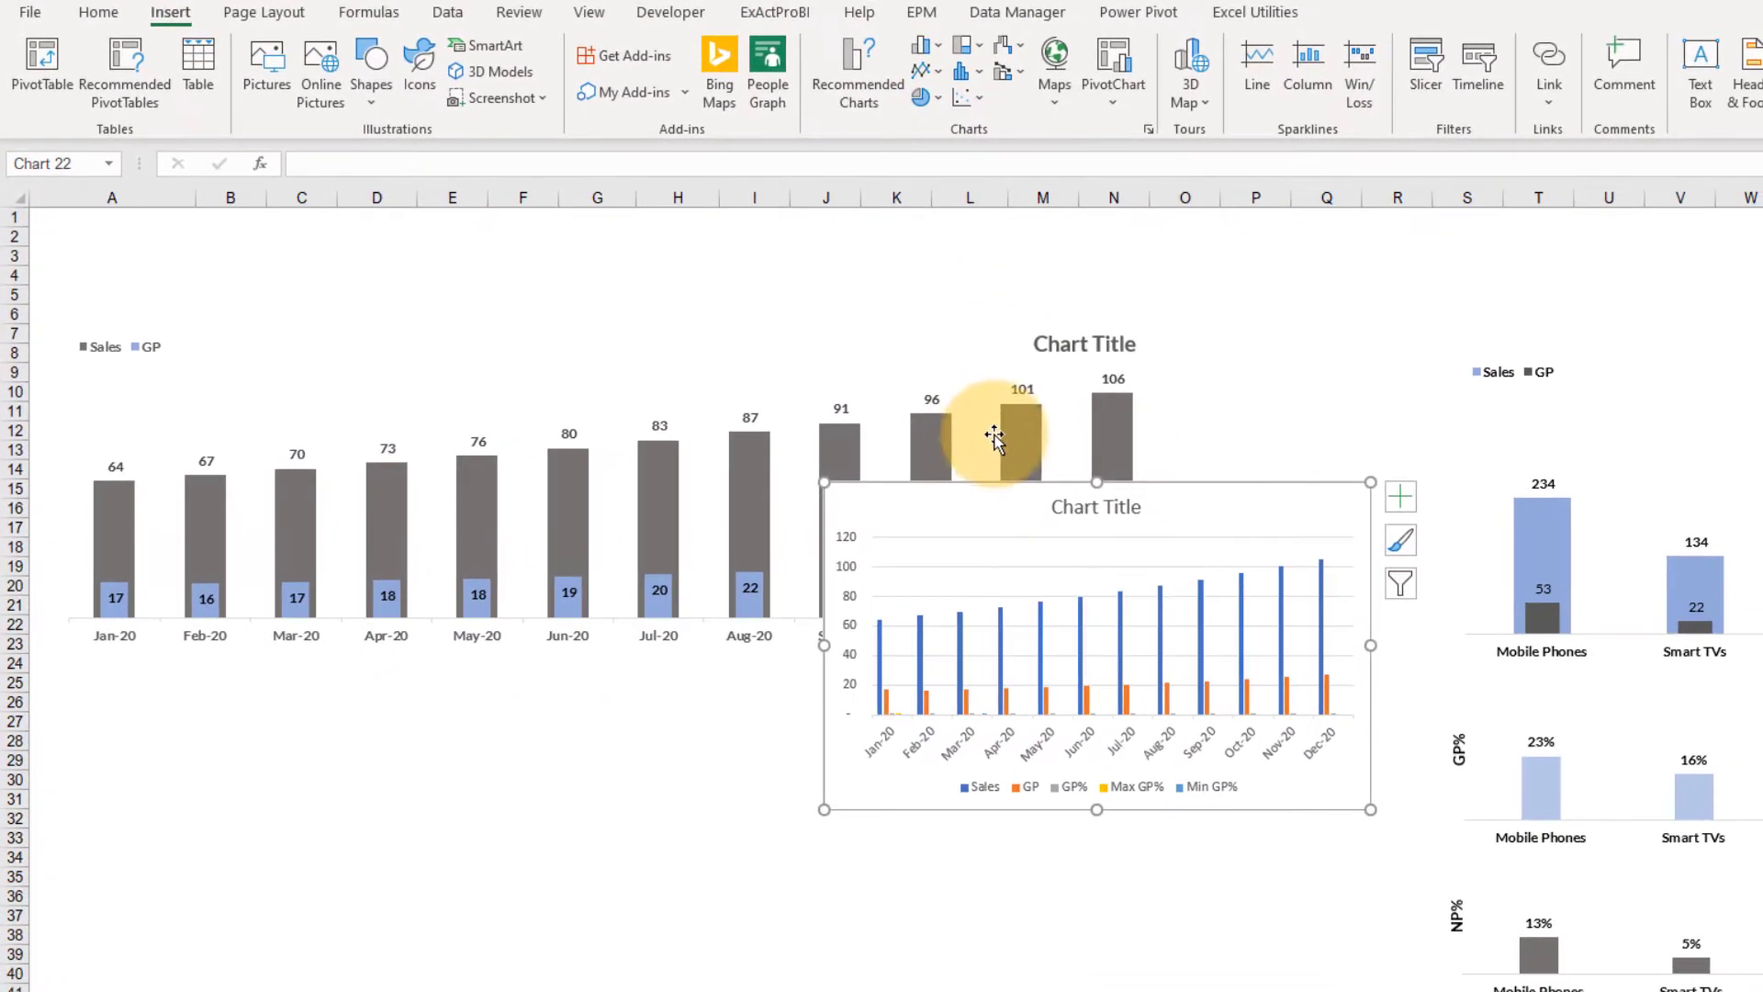
# Place the new chart directly below the monthly Sales and GP chart and widen it to match that chart's width
pyautogui.moveTo(1233, 603); pyautogui.dragTo(900, 785)
pyautogui.moveTo(716, 625); pyautogui.dragTo(246, 667)
pyautogui.moveTo(640, 826); pyautogui.dragTo(988, 829)
pyautogui.moveTo(1024, 838); pyautogui.dragTo(1130, 836)
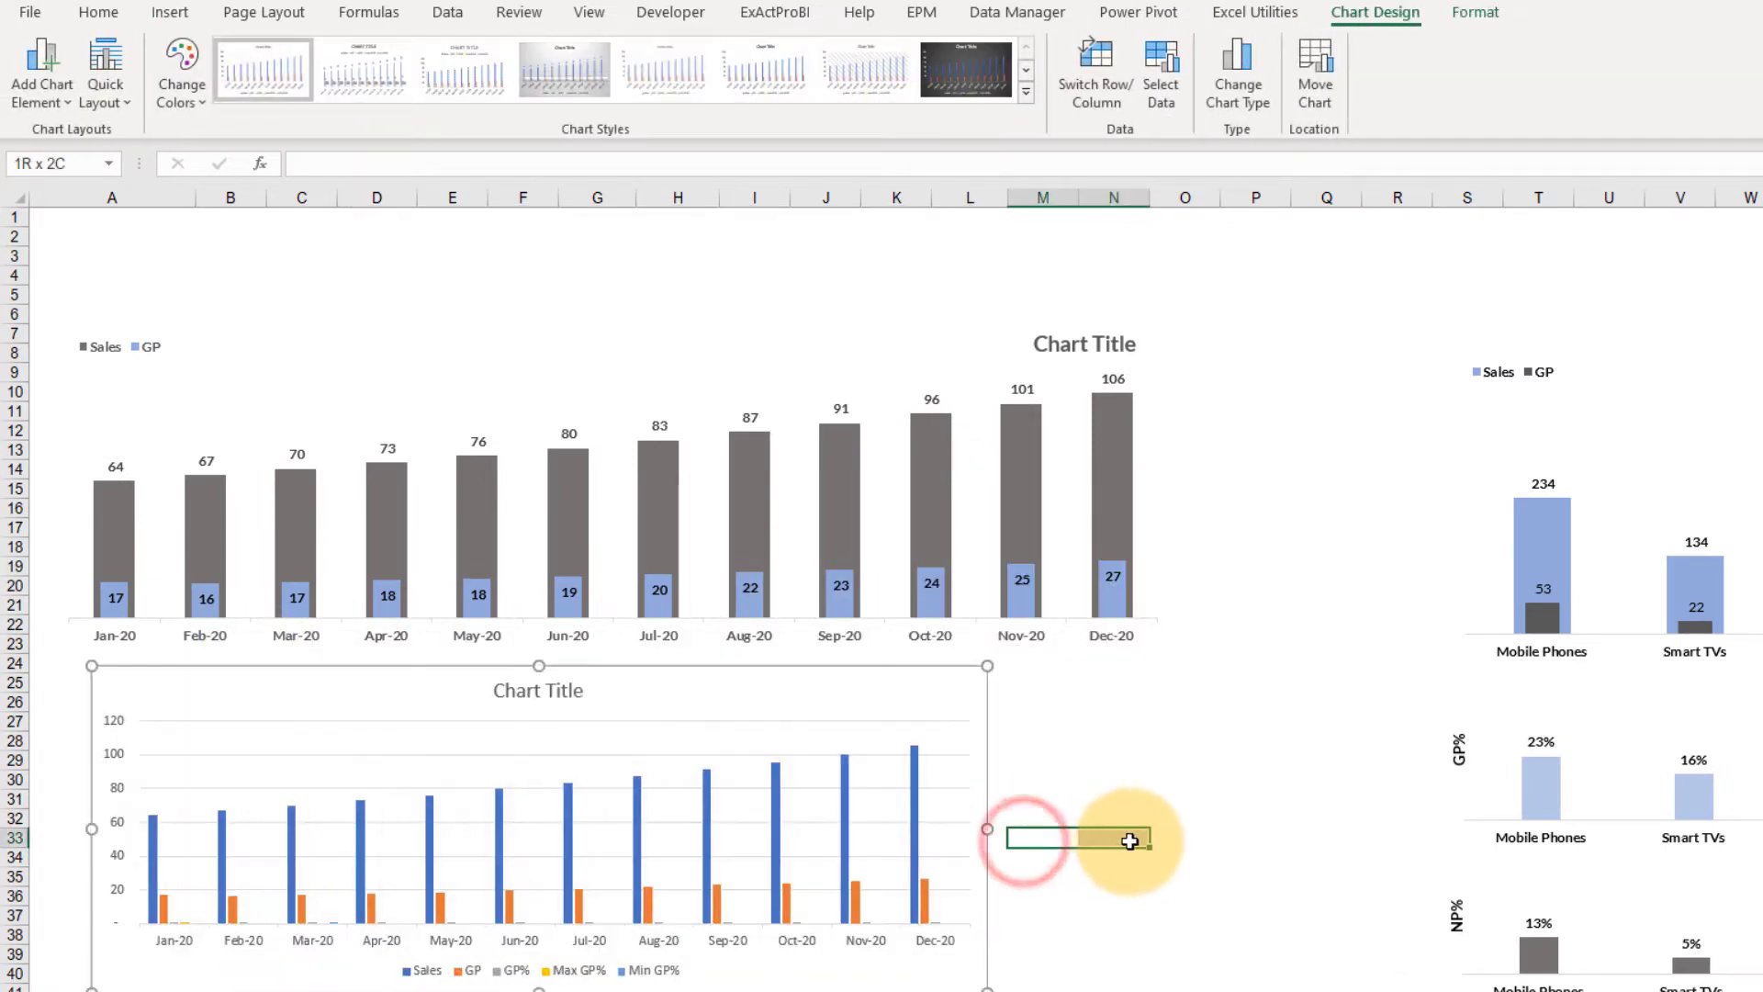
pyautogui.click(989, 827)
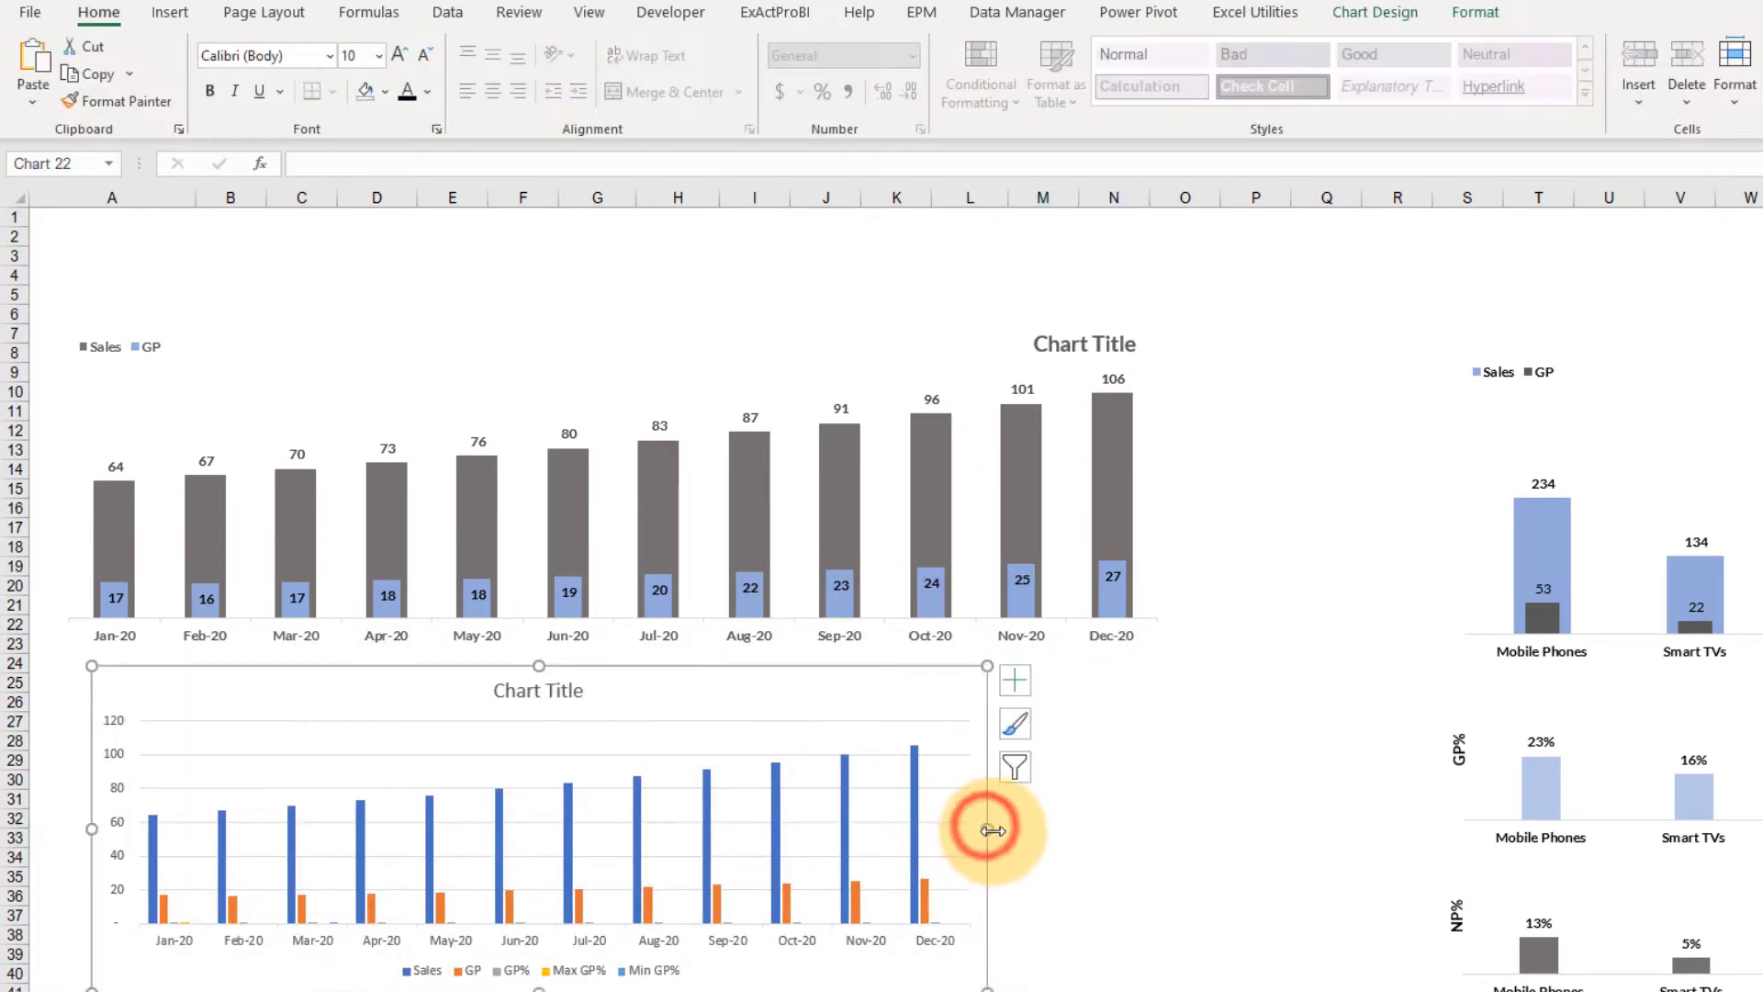
pyautogui.moveTo(987, 829); pyautogui.dragTo(1129, 829)
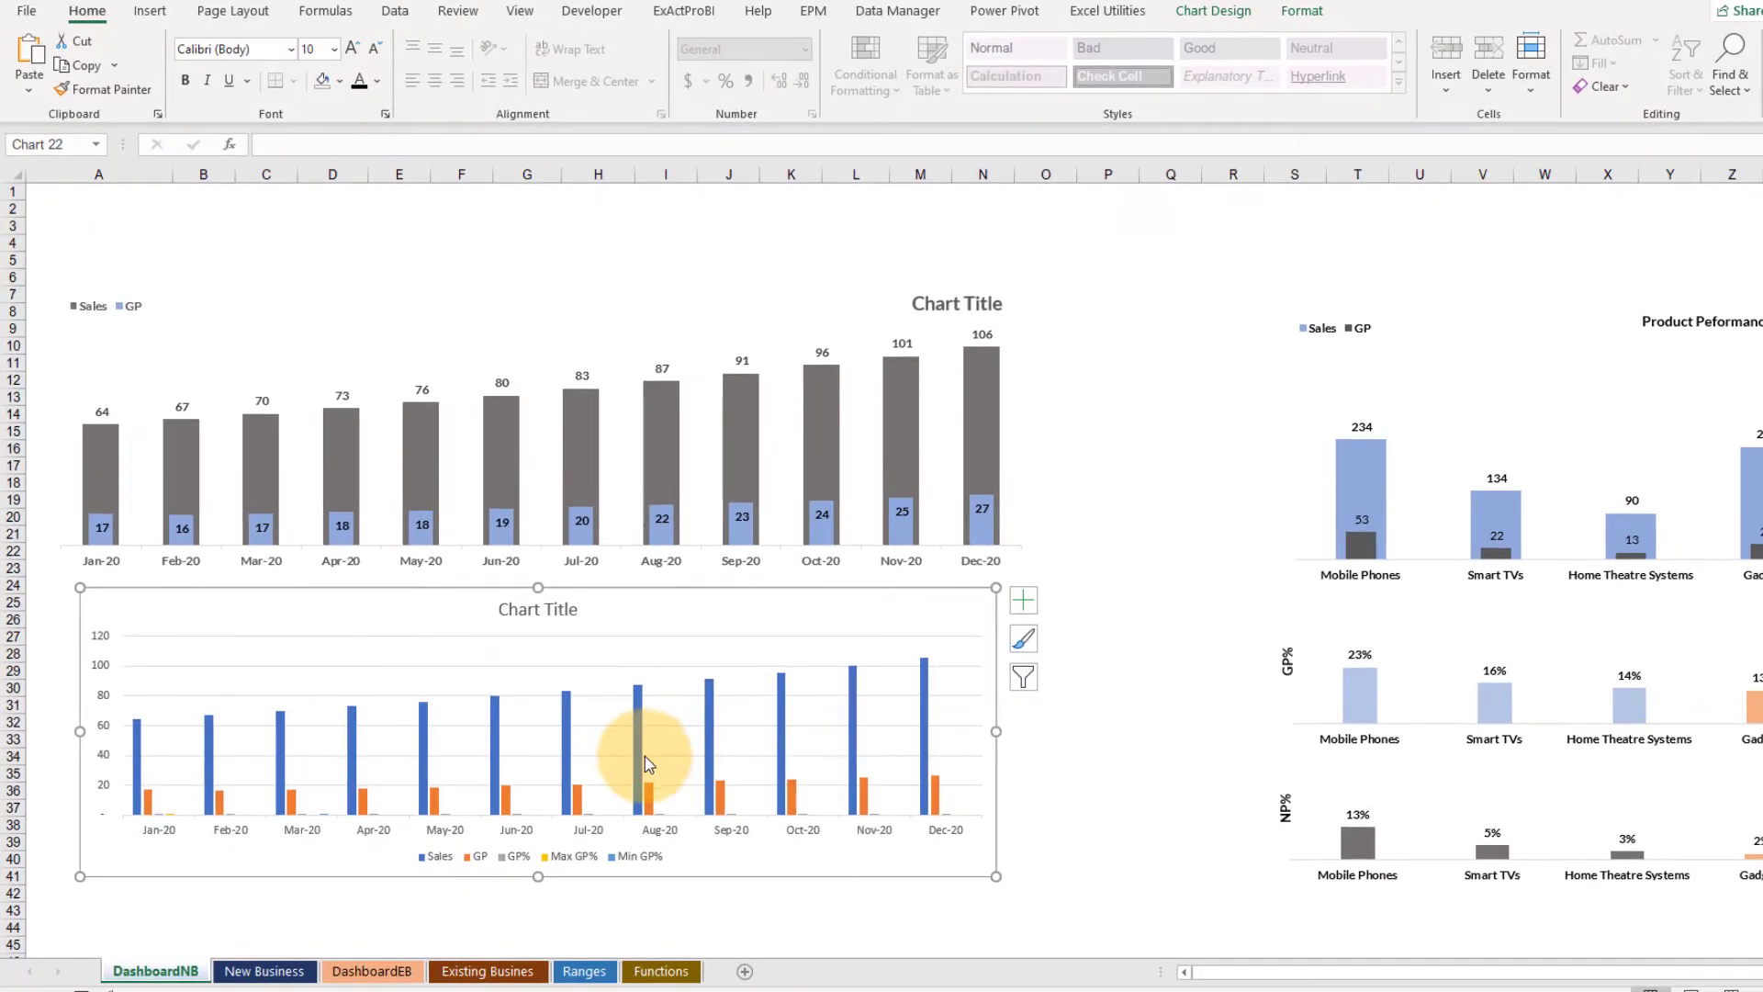
# Remove the Sales and GP series from the new chart's data source, keeping GP%, Max GP% and Min GP%
pyautogui.scroll(-1, 549, 723)
pyautogui.rightClick(613, 648)
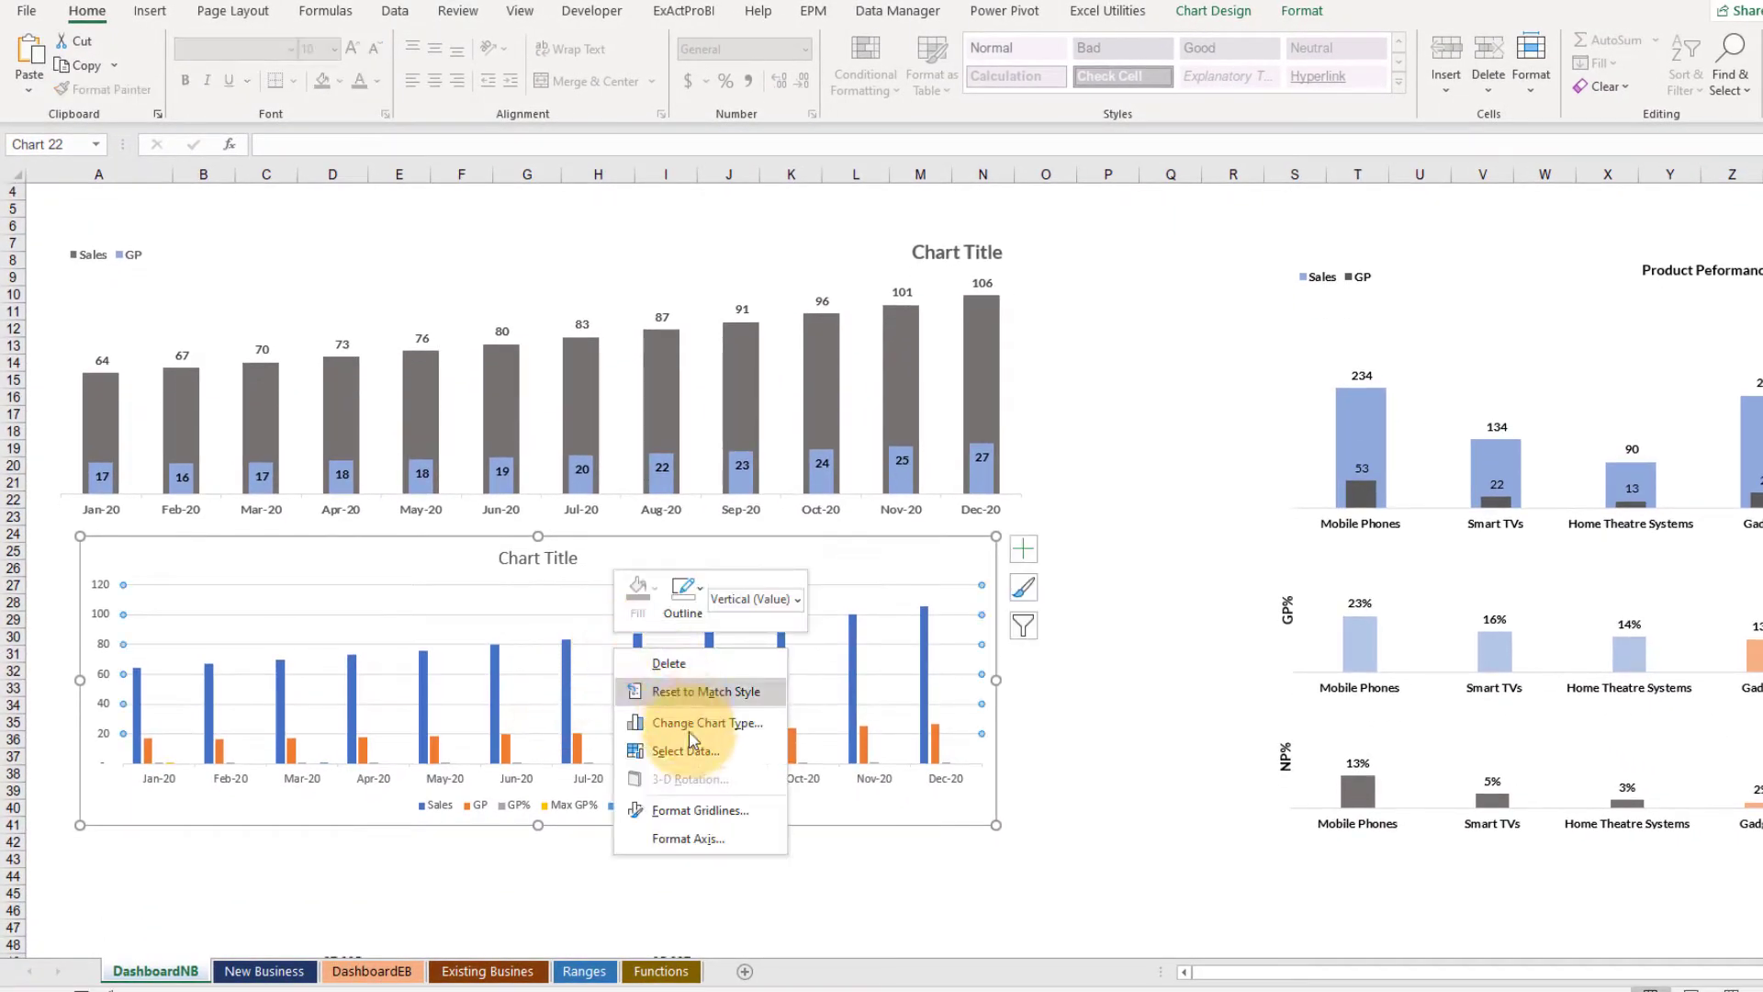
pyautogui.click(691, 747)
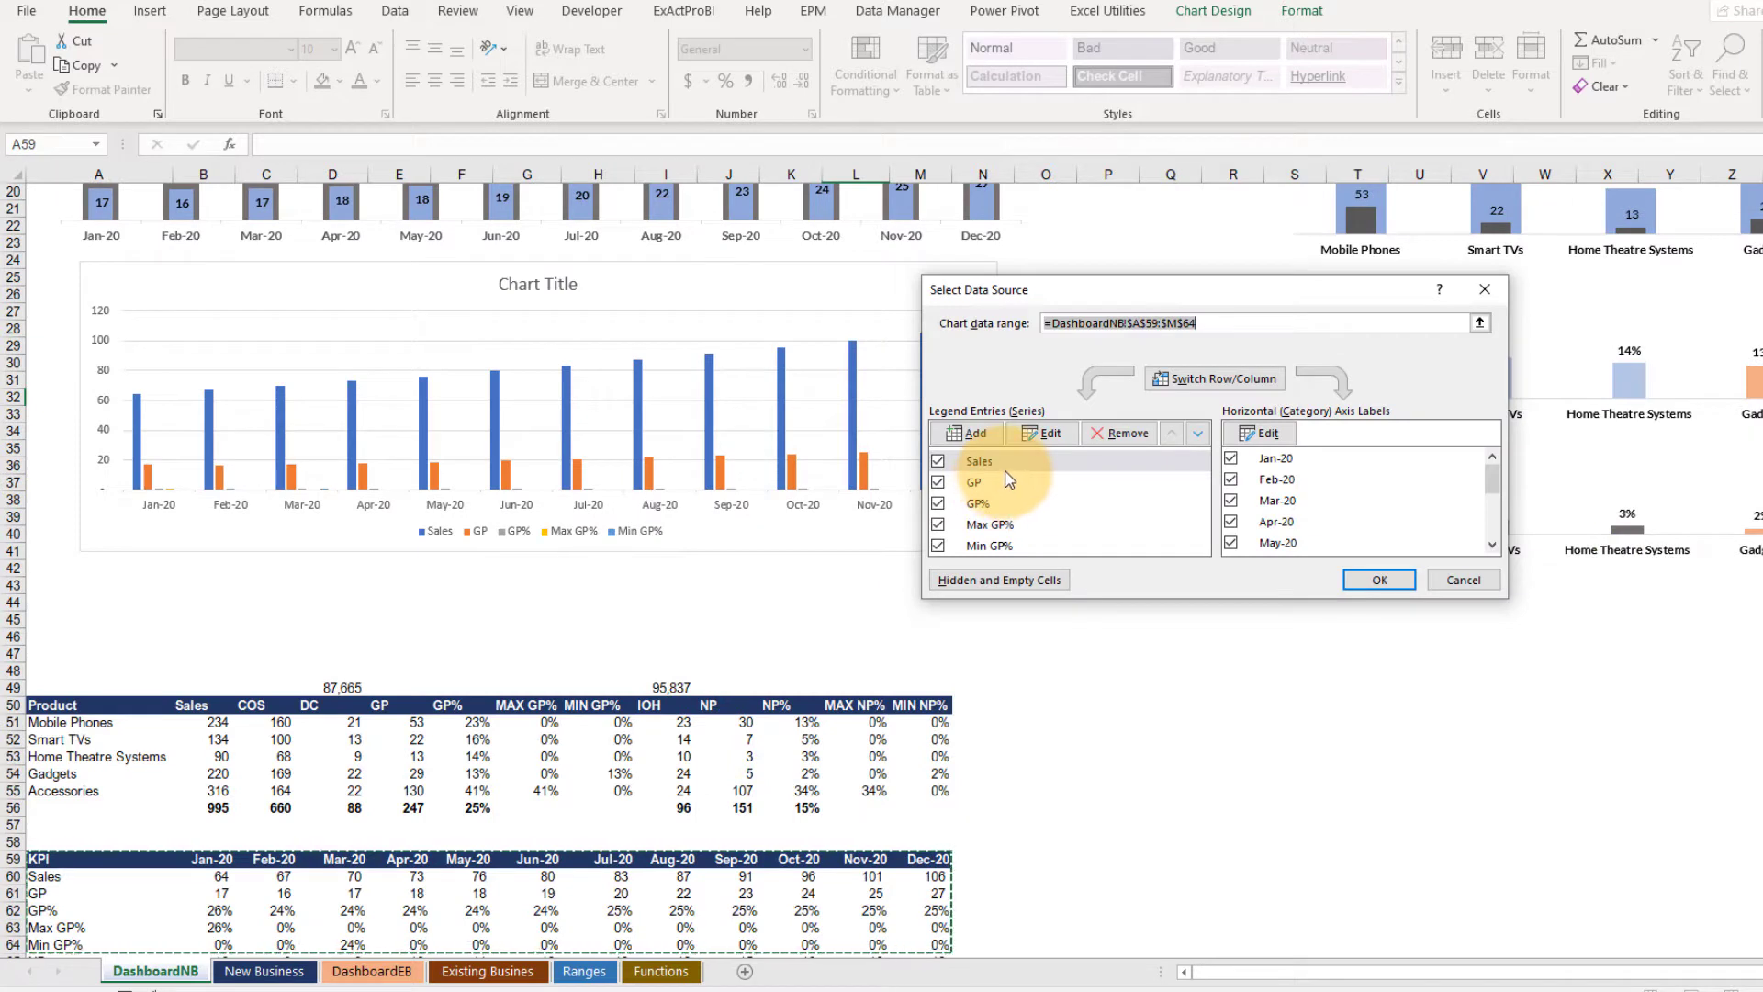
pyautogui.click(1010, 461)
pyautogui.click(1120, 433)
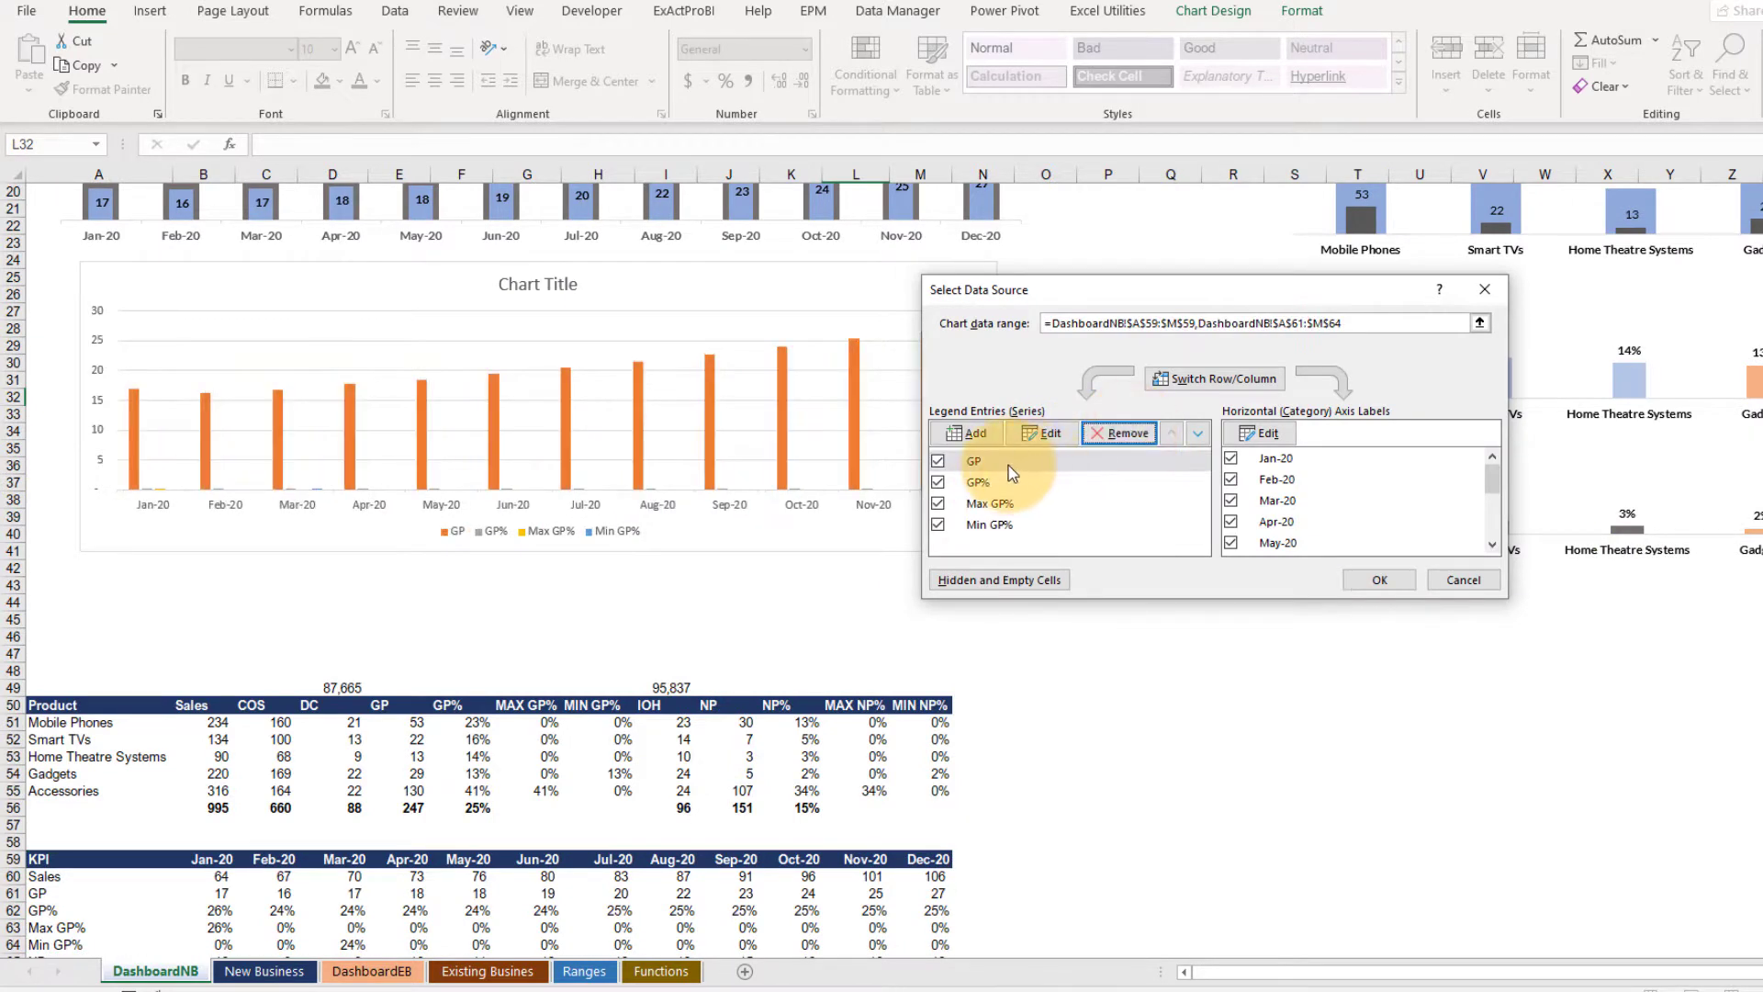
pyautogui.click(1010, 461)
pyautogui.click(1120, 432)
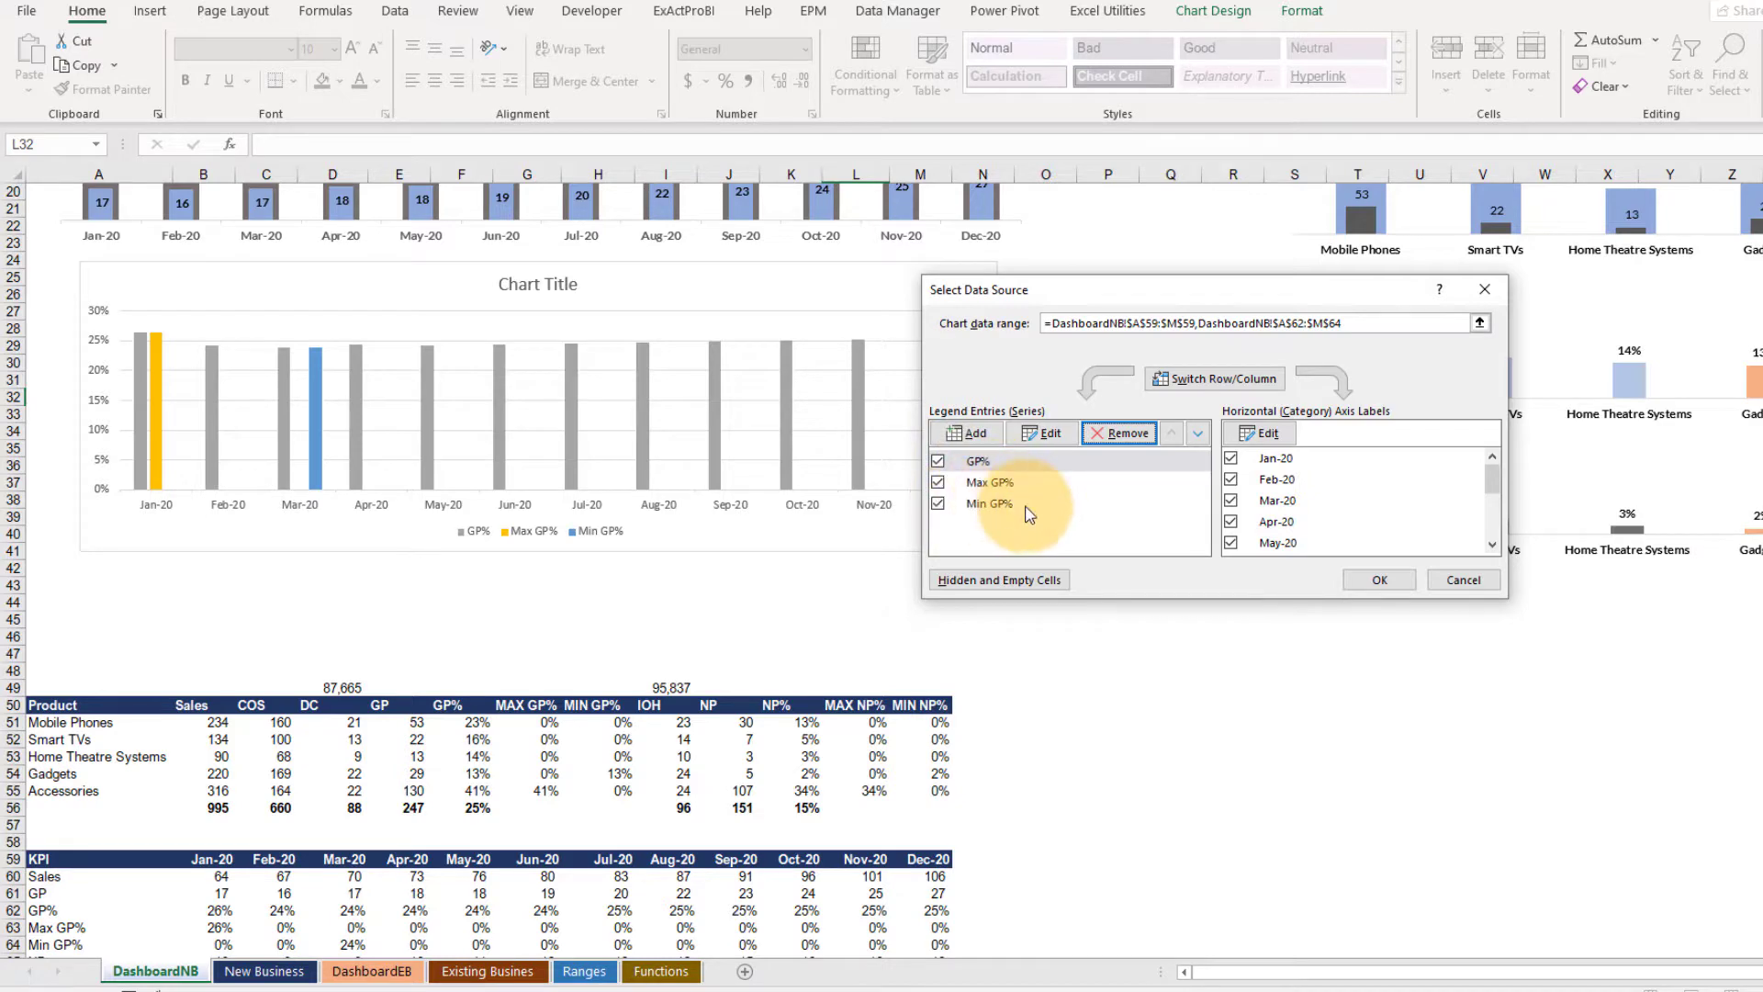
pyautogui.click(1380, 580)
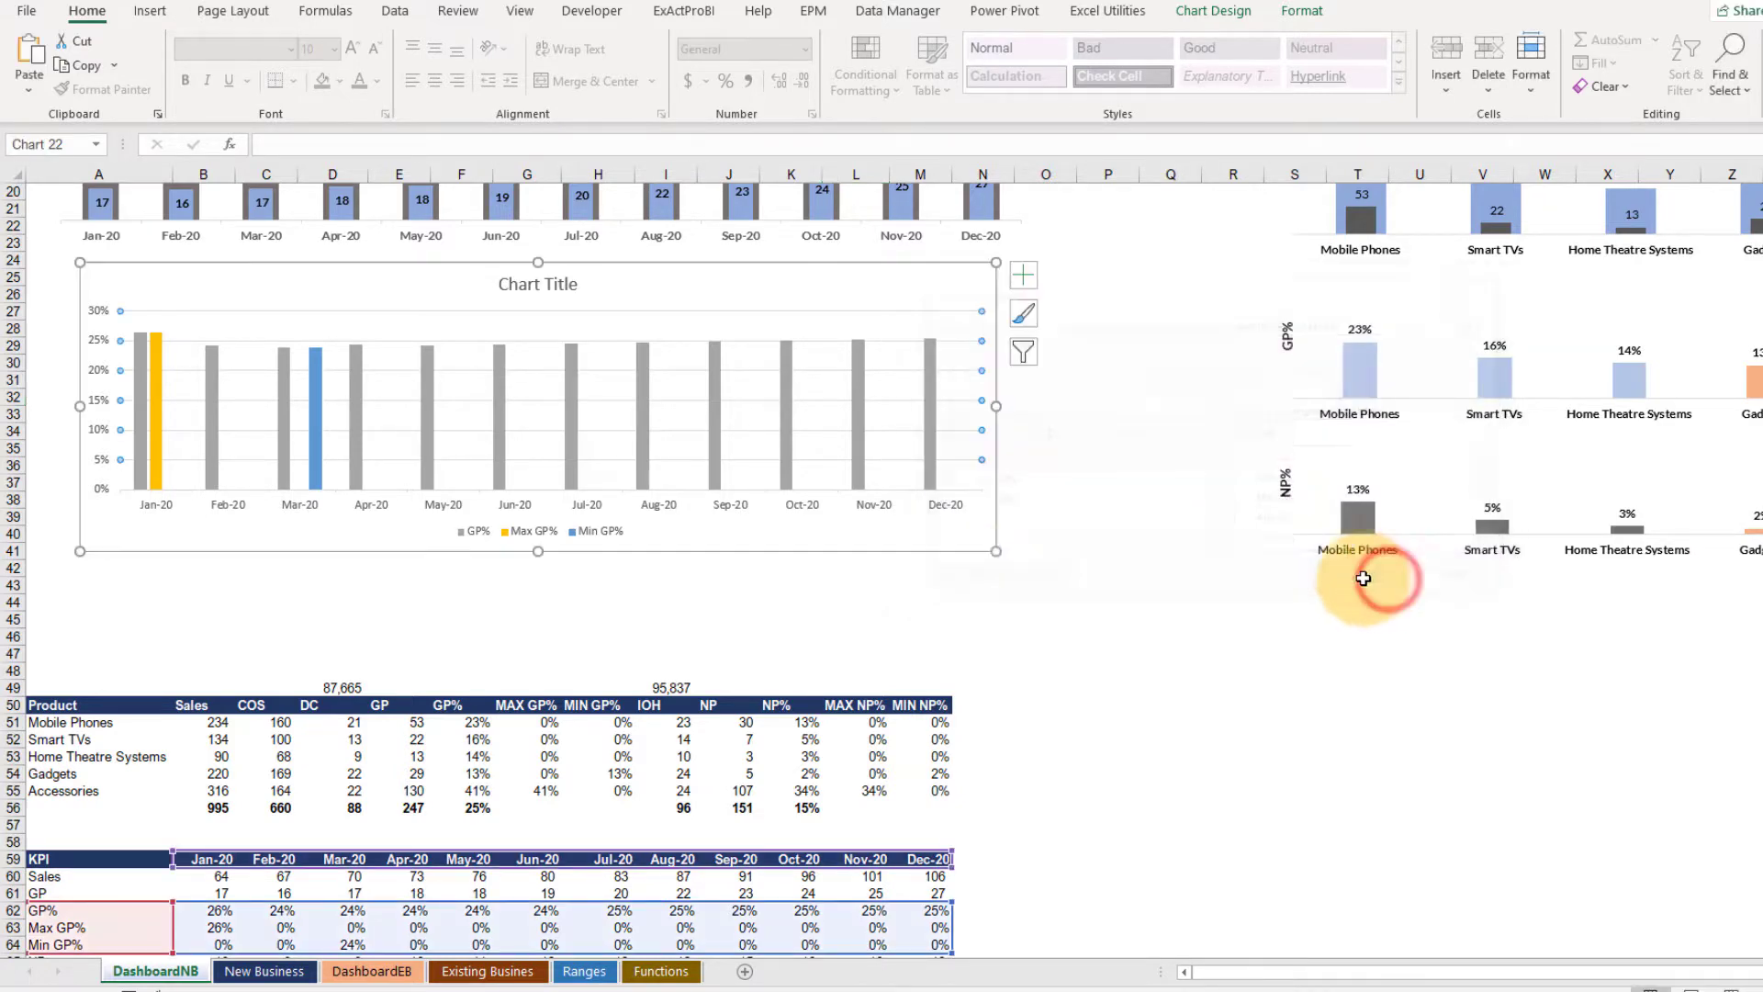
# Set the series overlap of the GP% chart's columns to 100%
pyautogui.scroll(3, 612, 591)
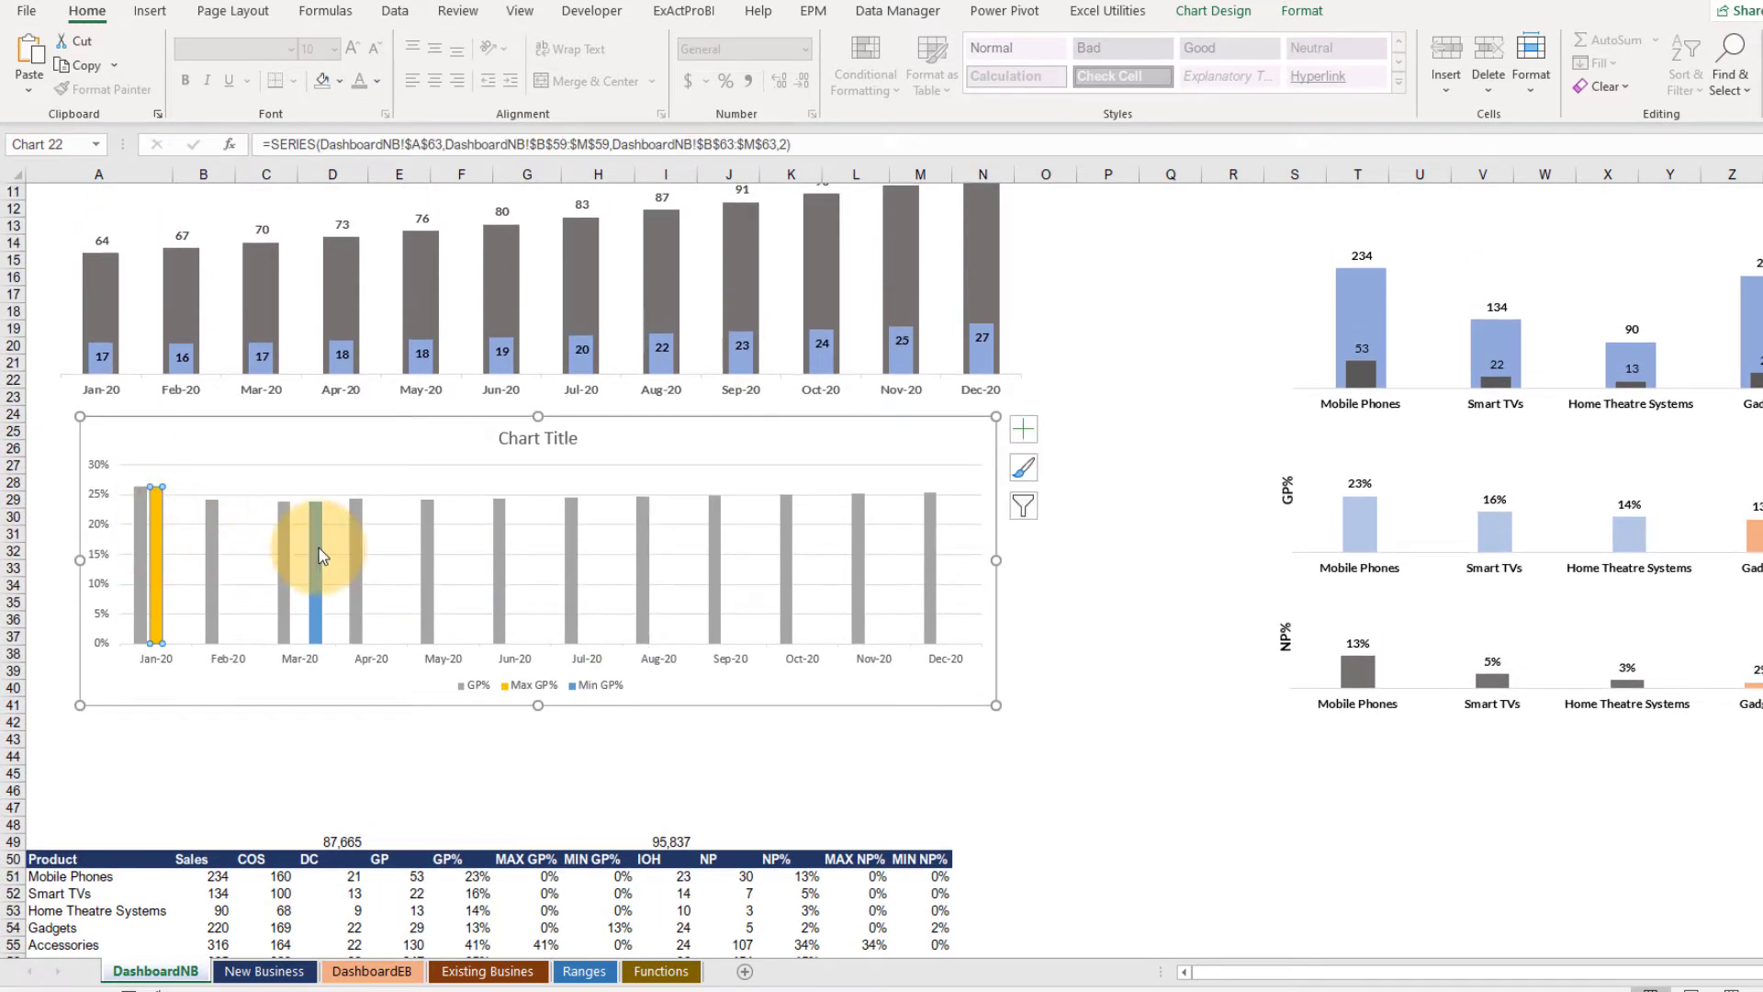
pyautogui.rightClick(159, 542)
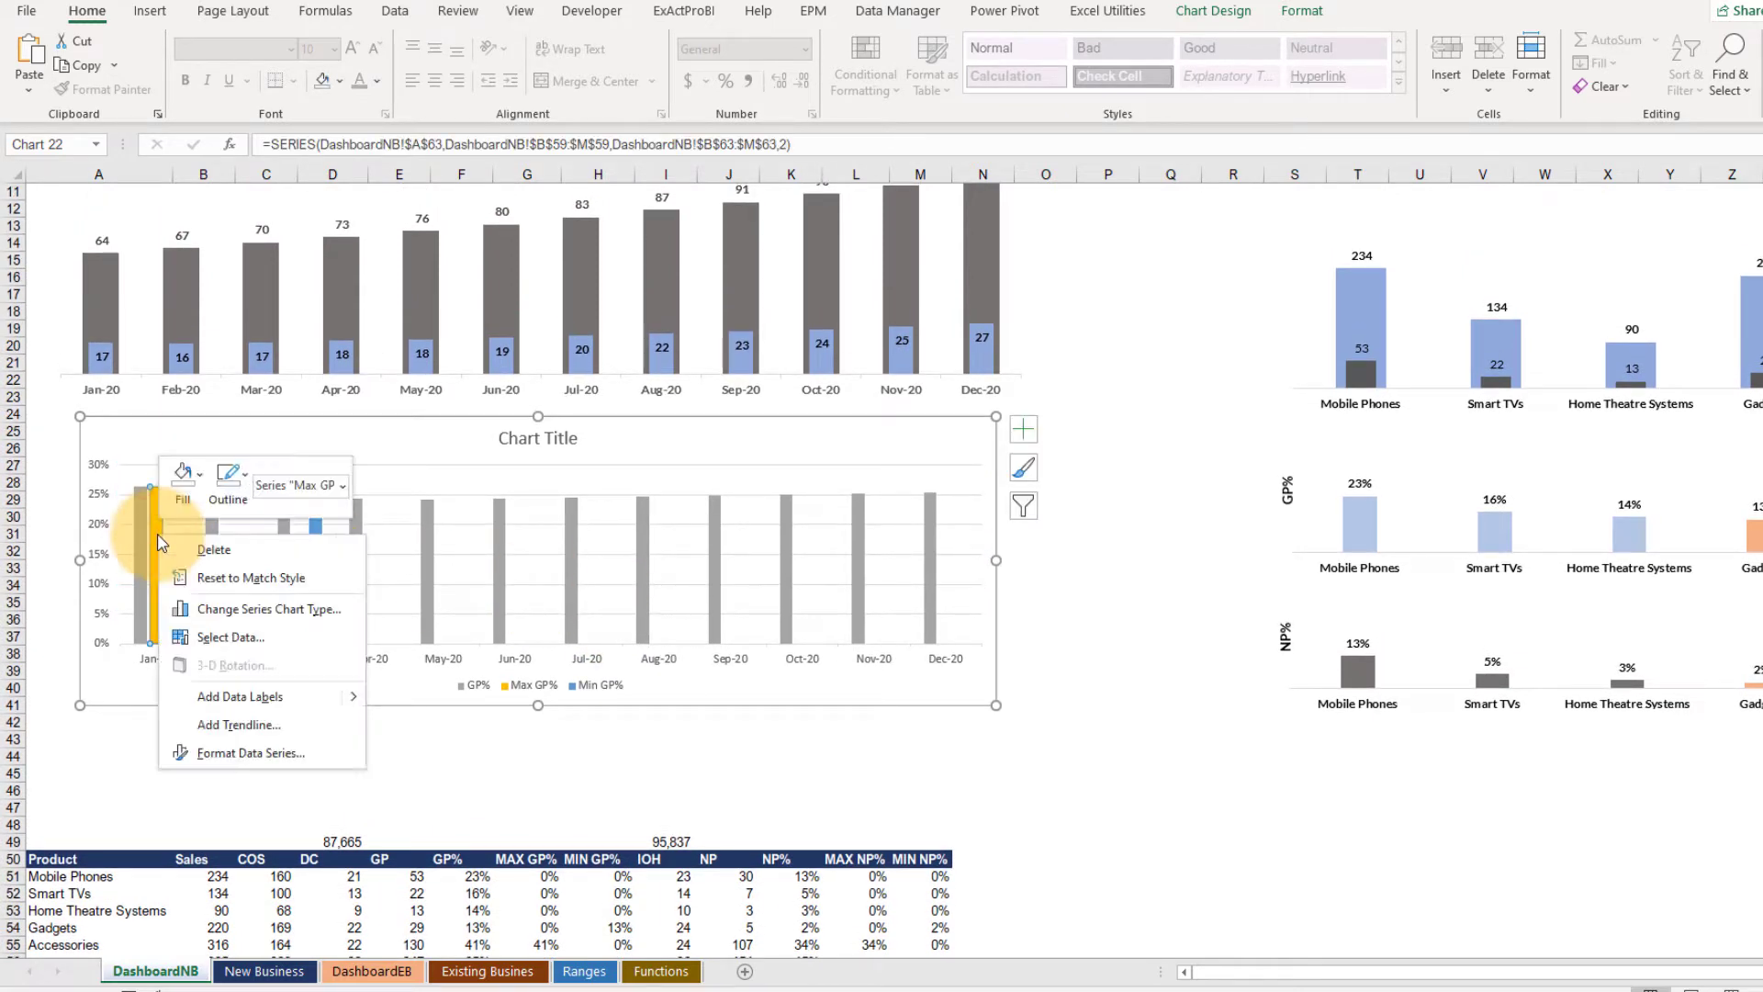
pyautogui.click(250, 753)
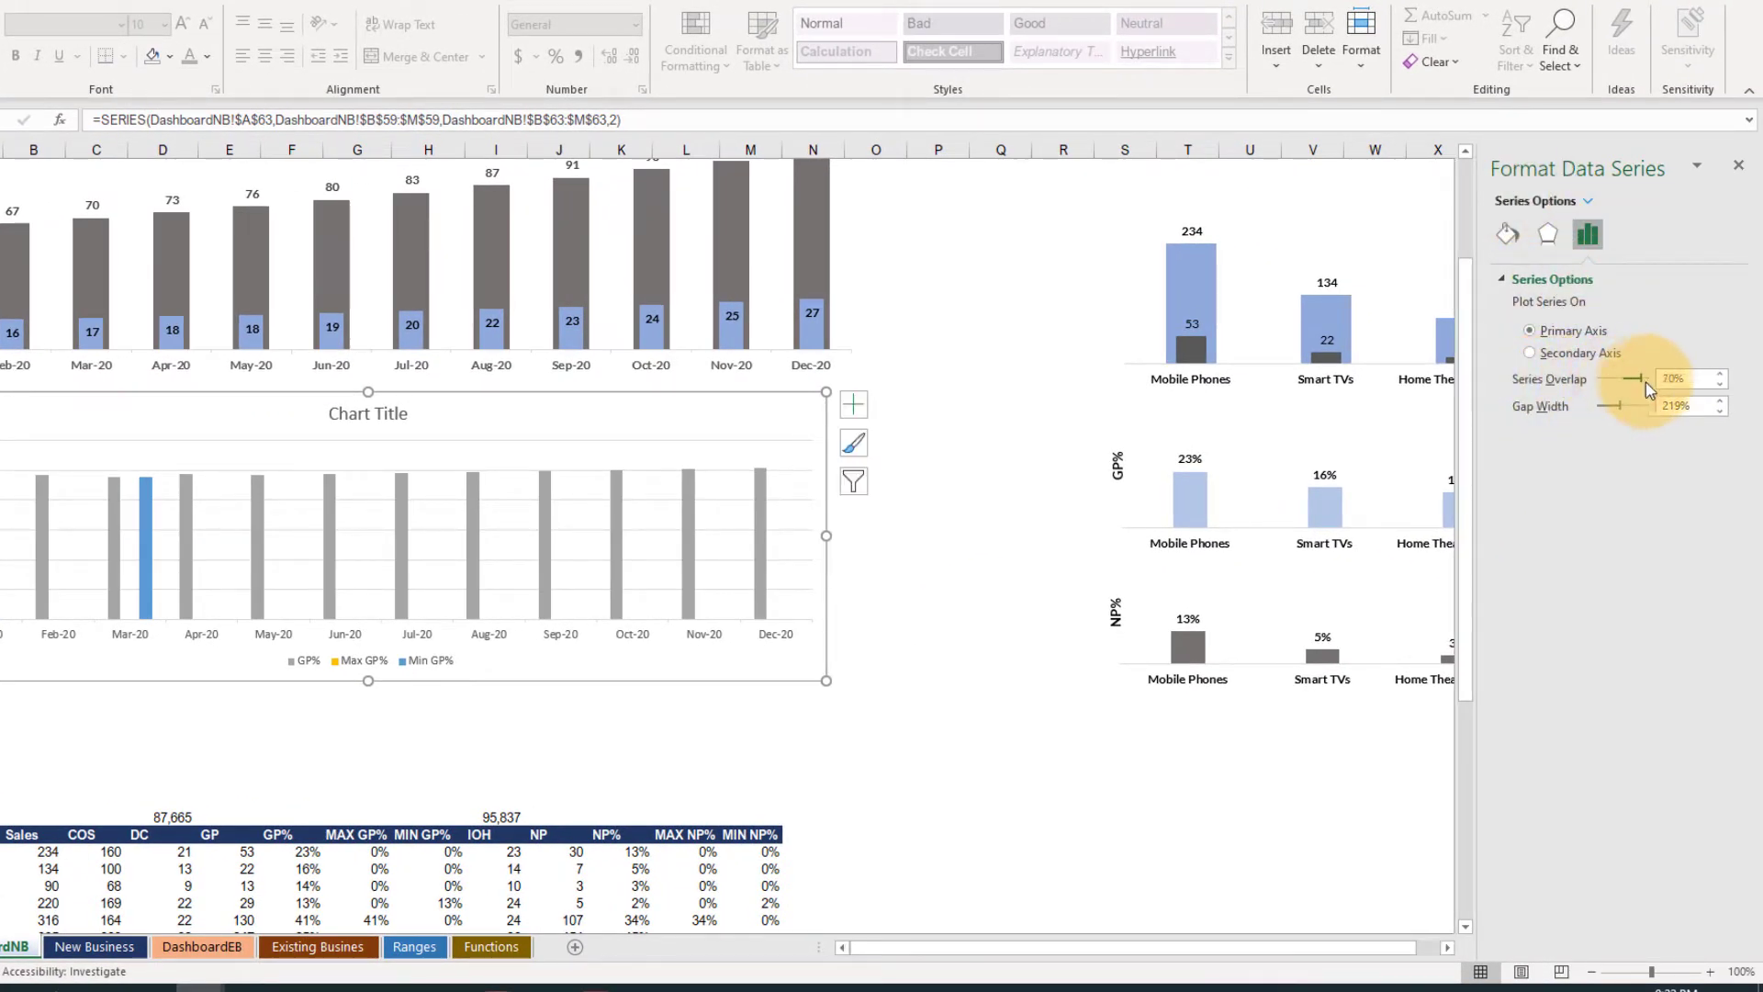
pyautogui.moveTo(1657, 382); pyautogui.dragTo(1656, 382)
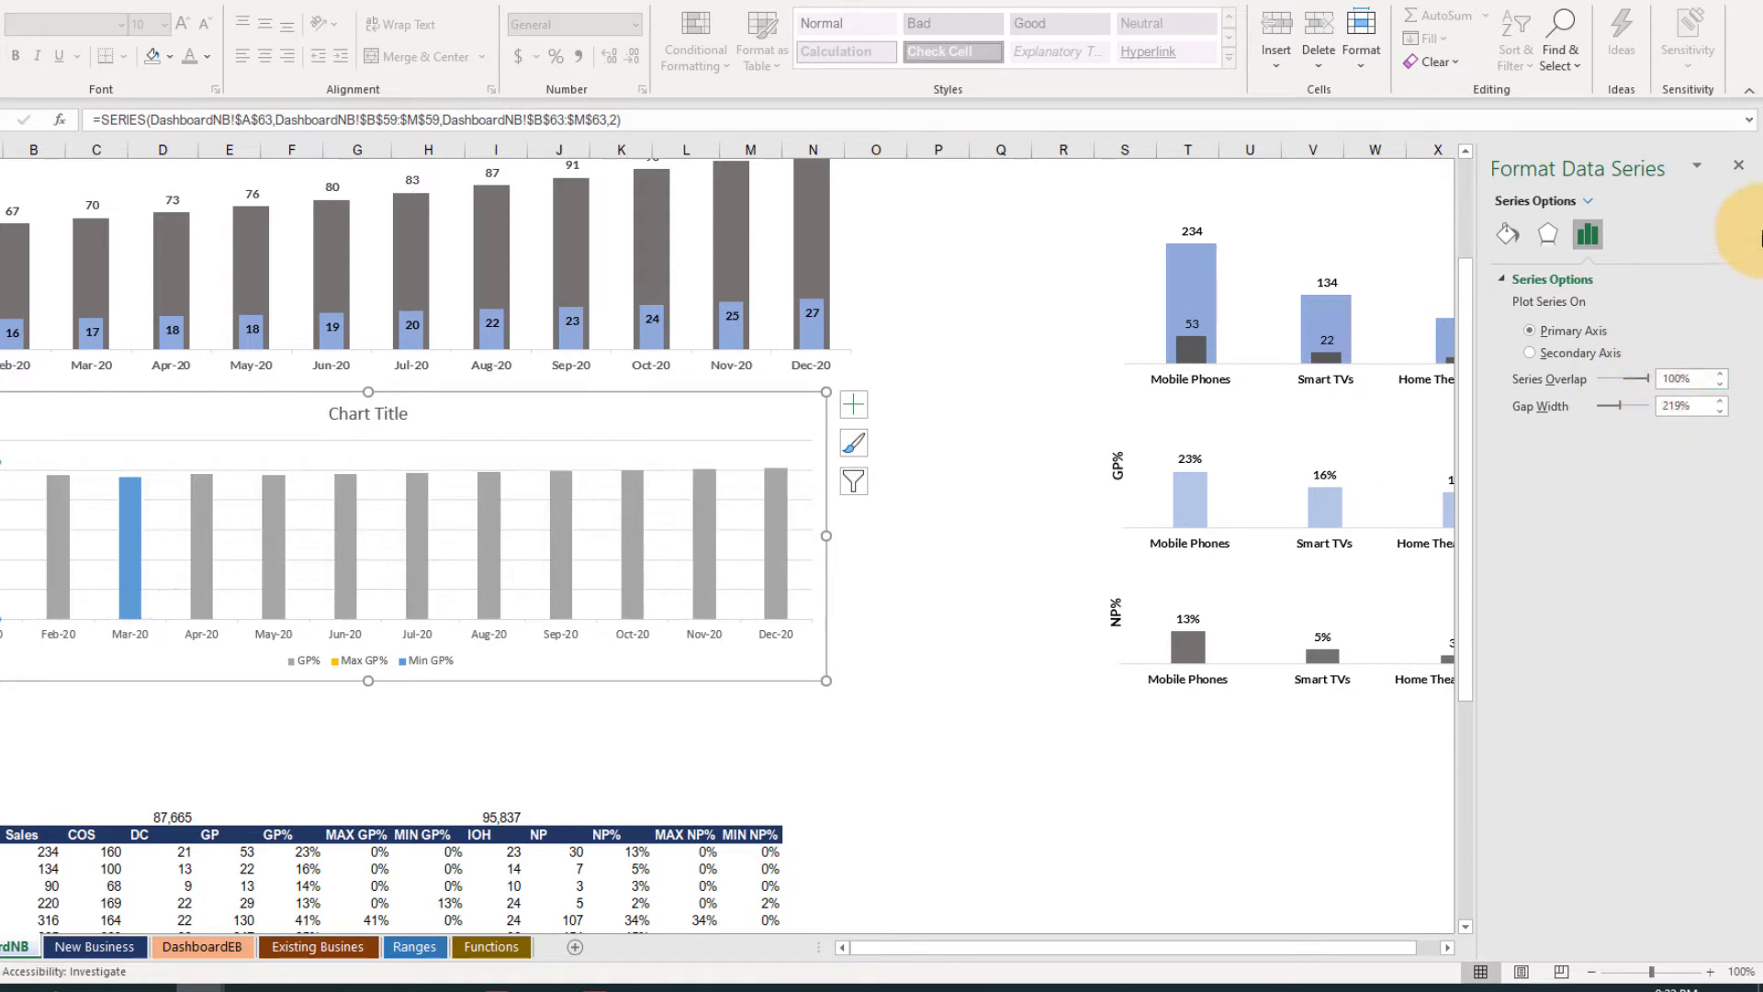
pyautogui.click(1762, 167)
pyautogui.click(180, 715)
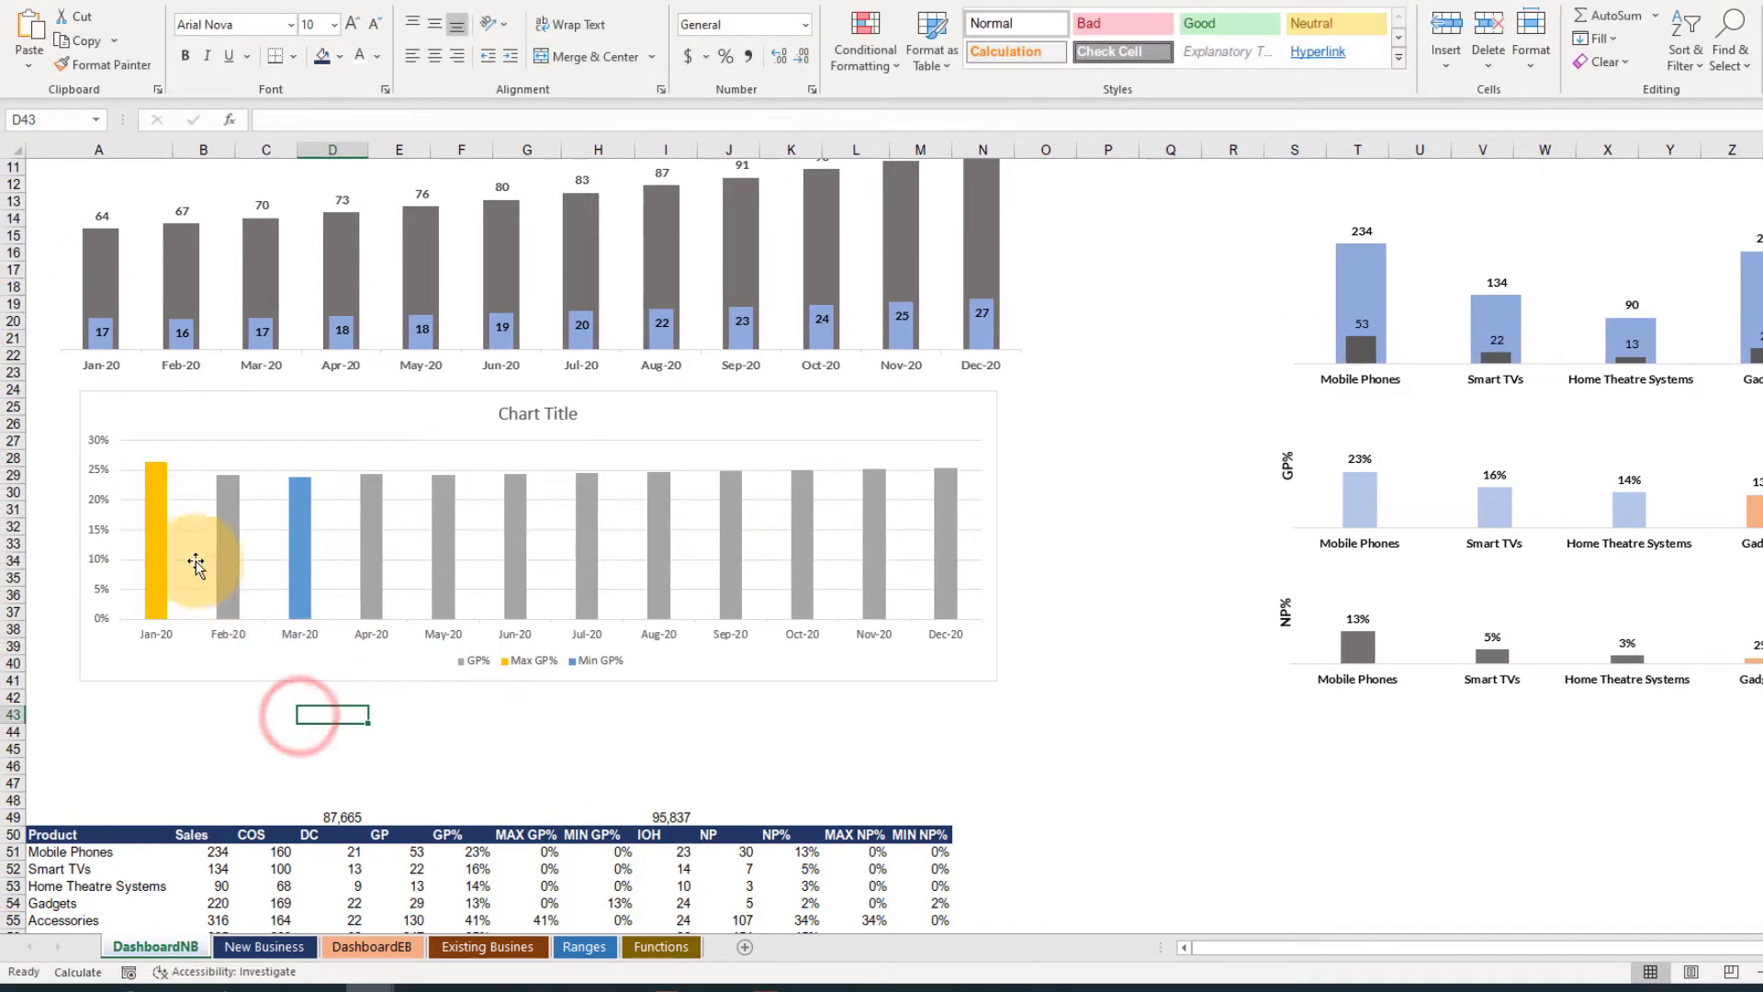
# Fill the Jan-20 Max GP% column with solid light green
pyautogui.click(33, 517)
pyautogui.click(157, 519)
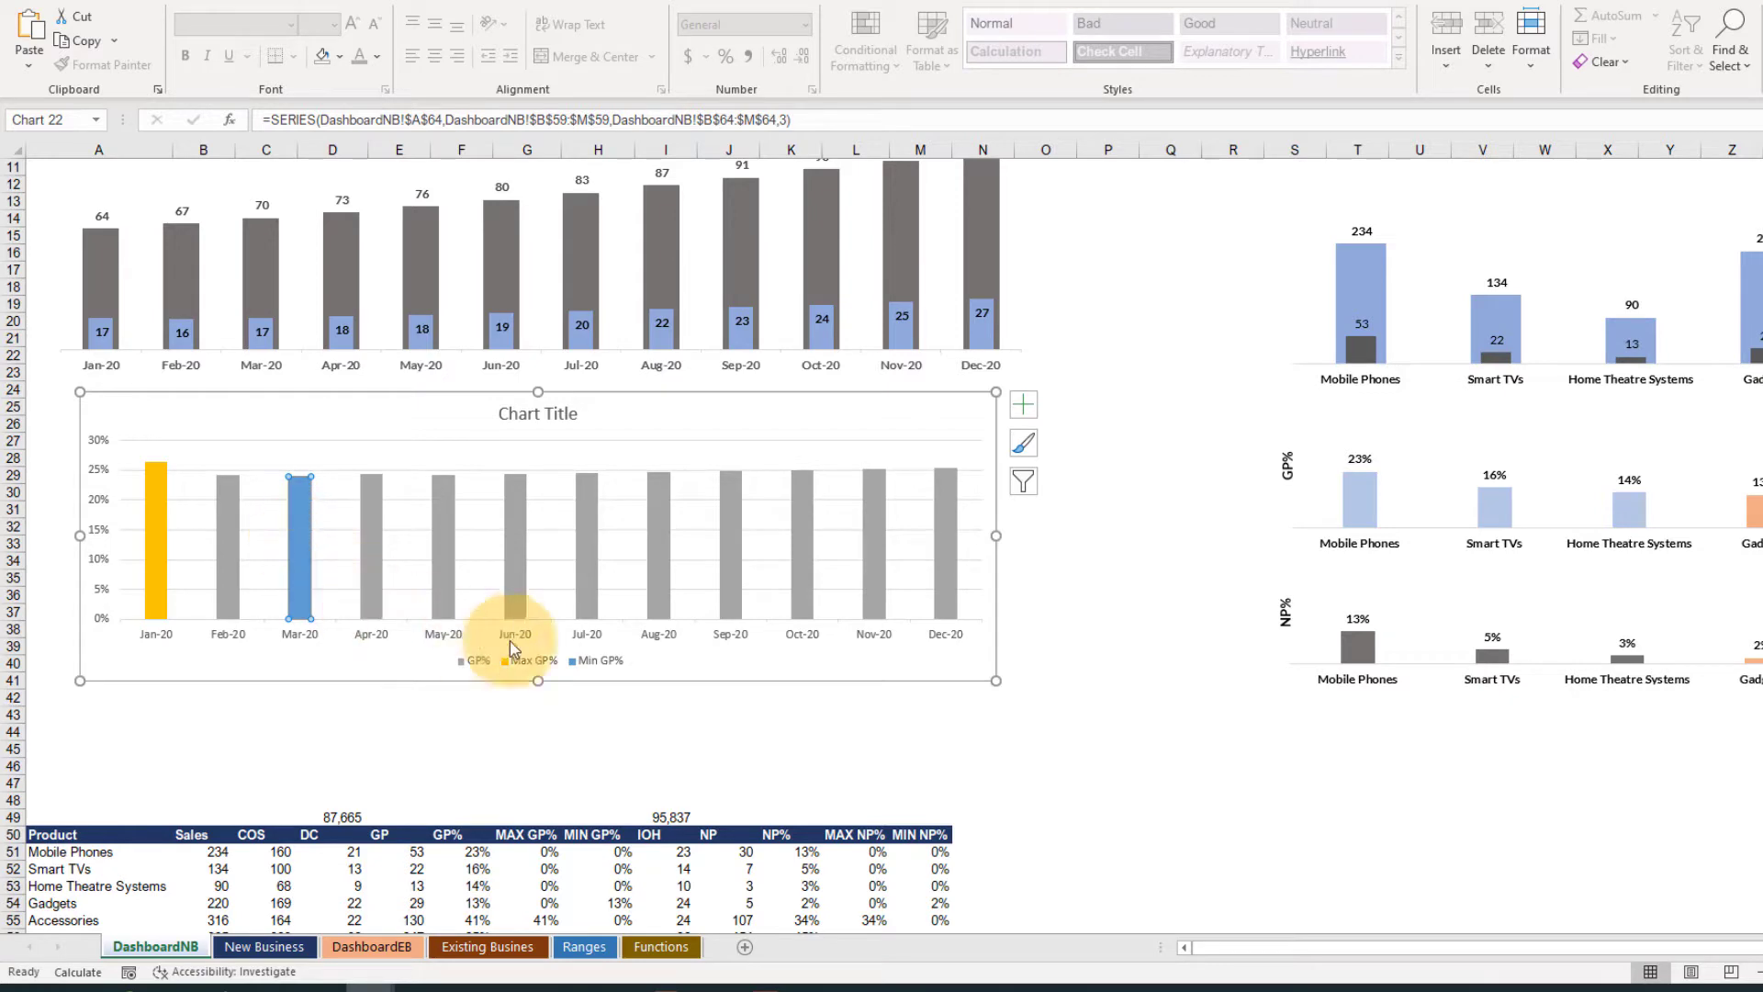
pyautogui.click(158, 496)
pyautogui.doubleClick(160, 521)
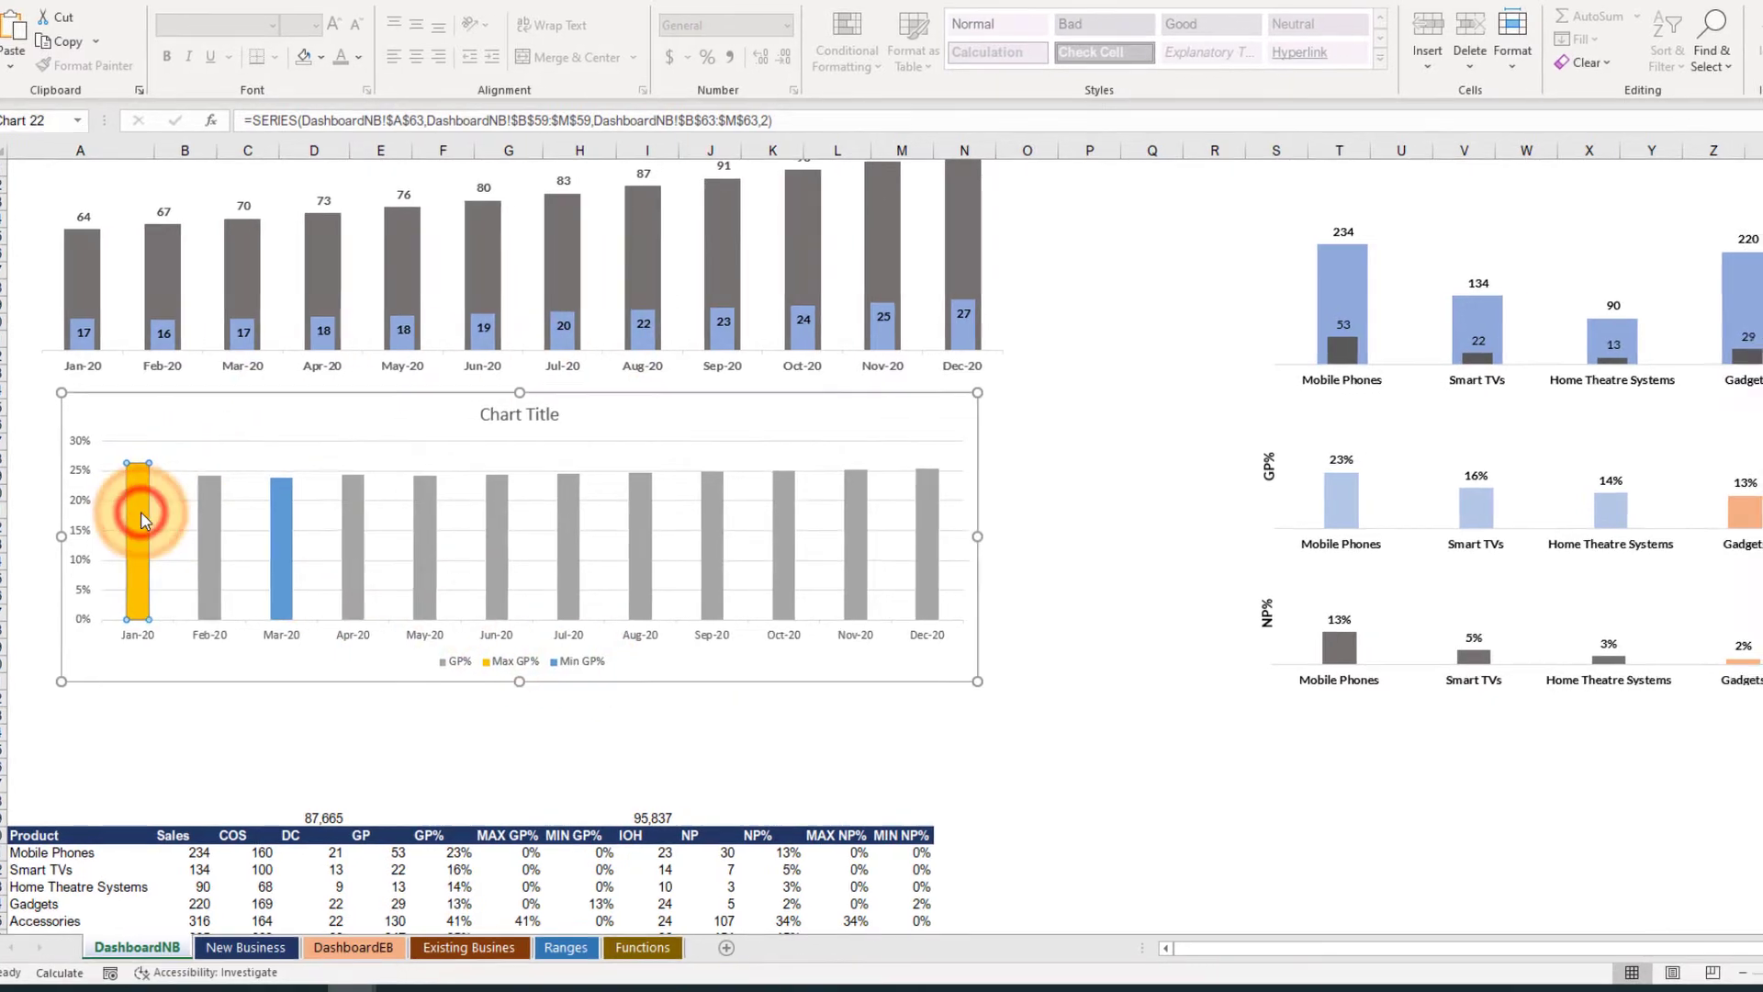
pyautogui.click(1680, 238)
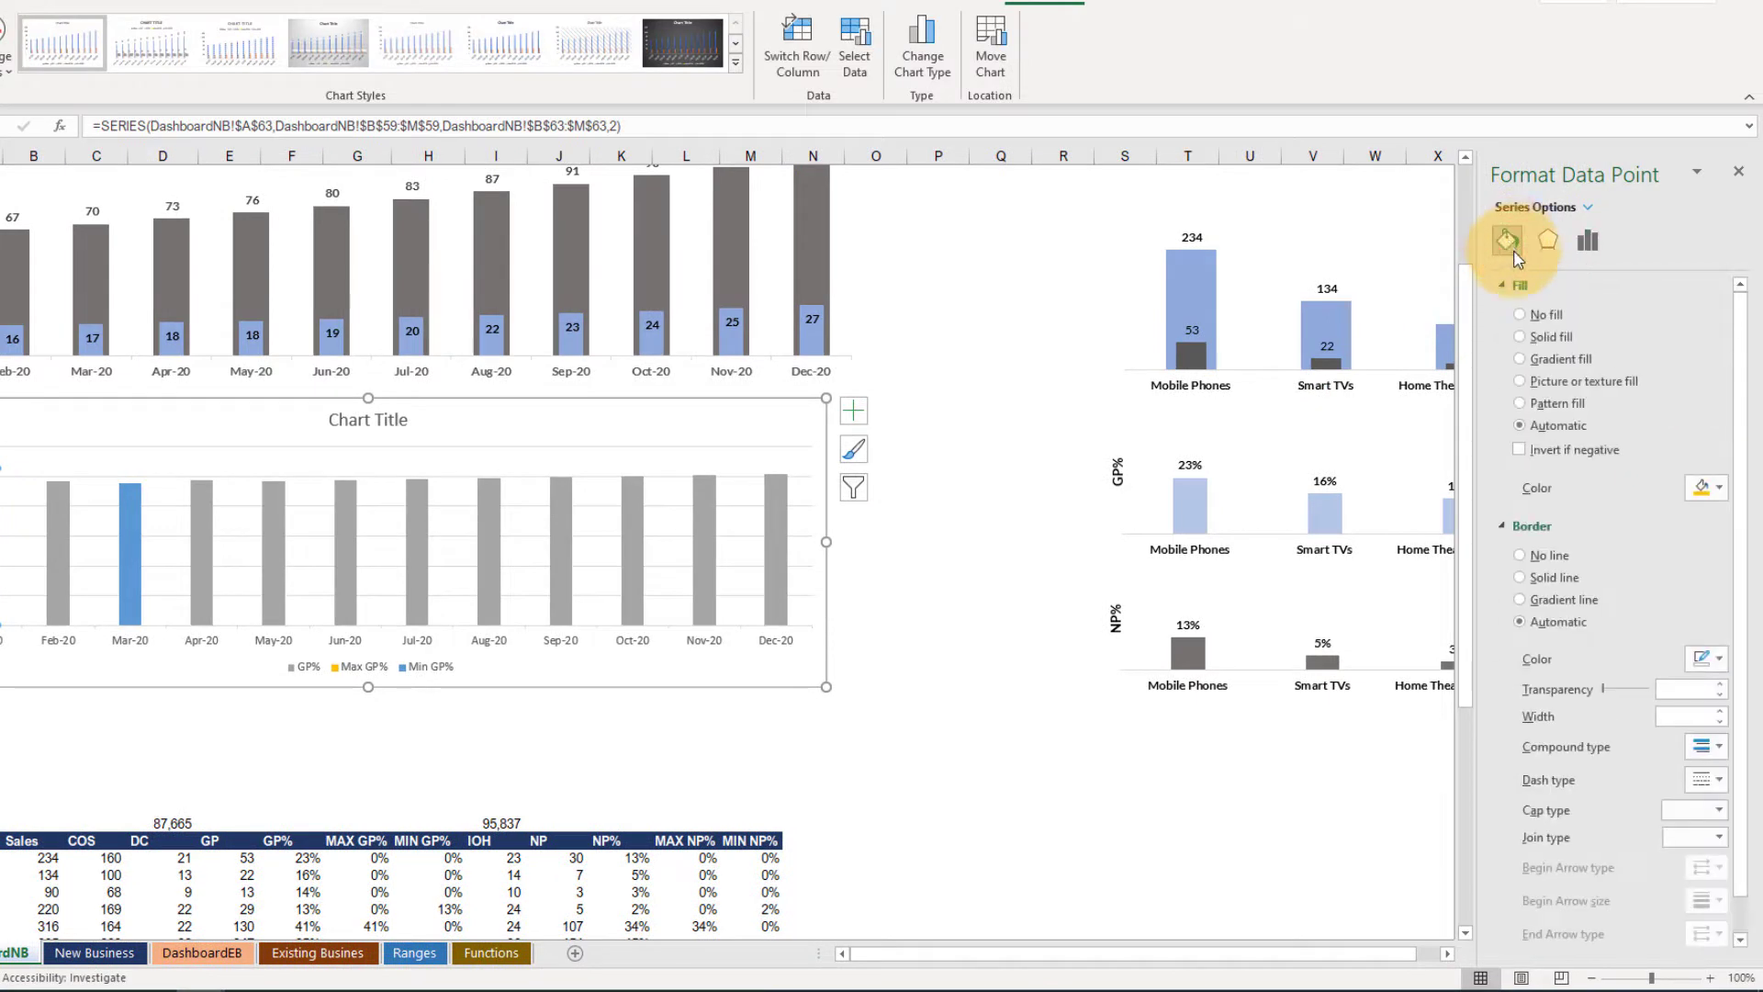
pyautogui.click(1699, 490)
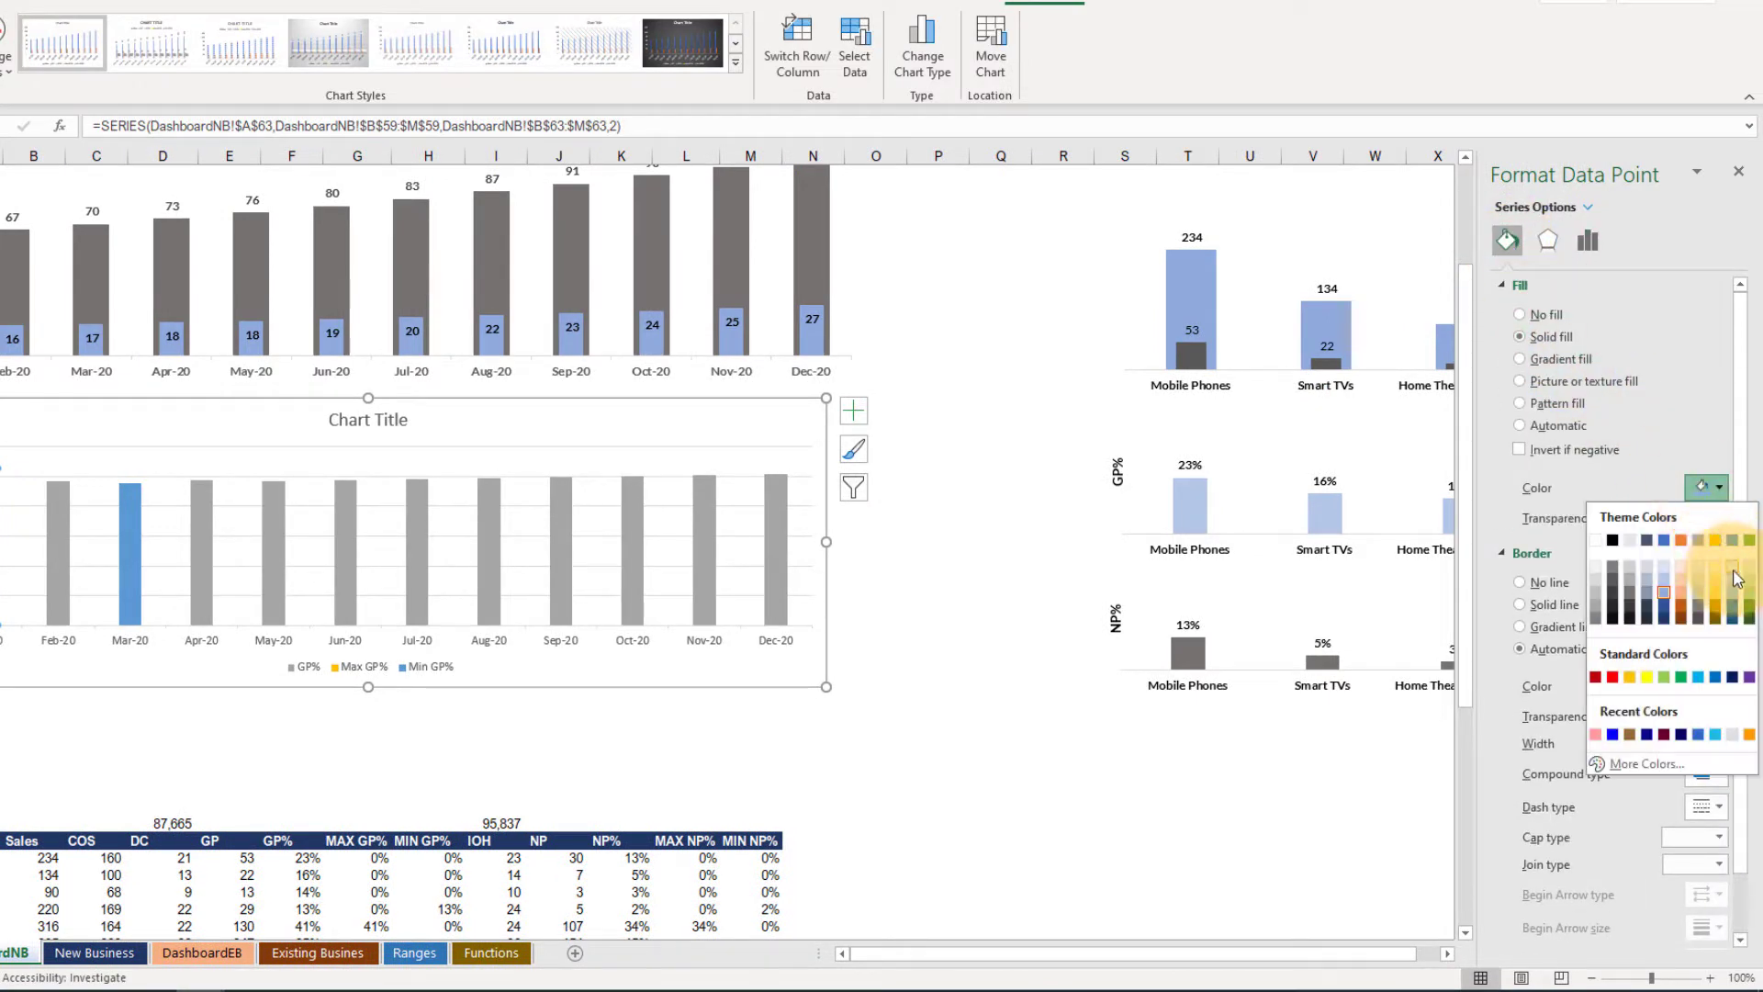
pyautogui.click(1749, 604)
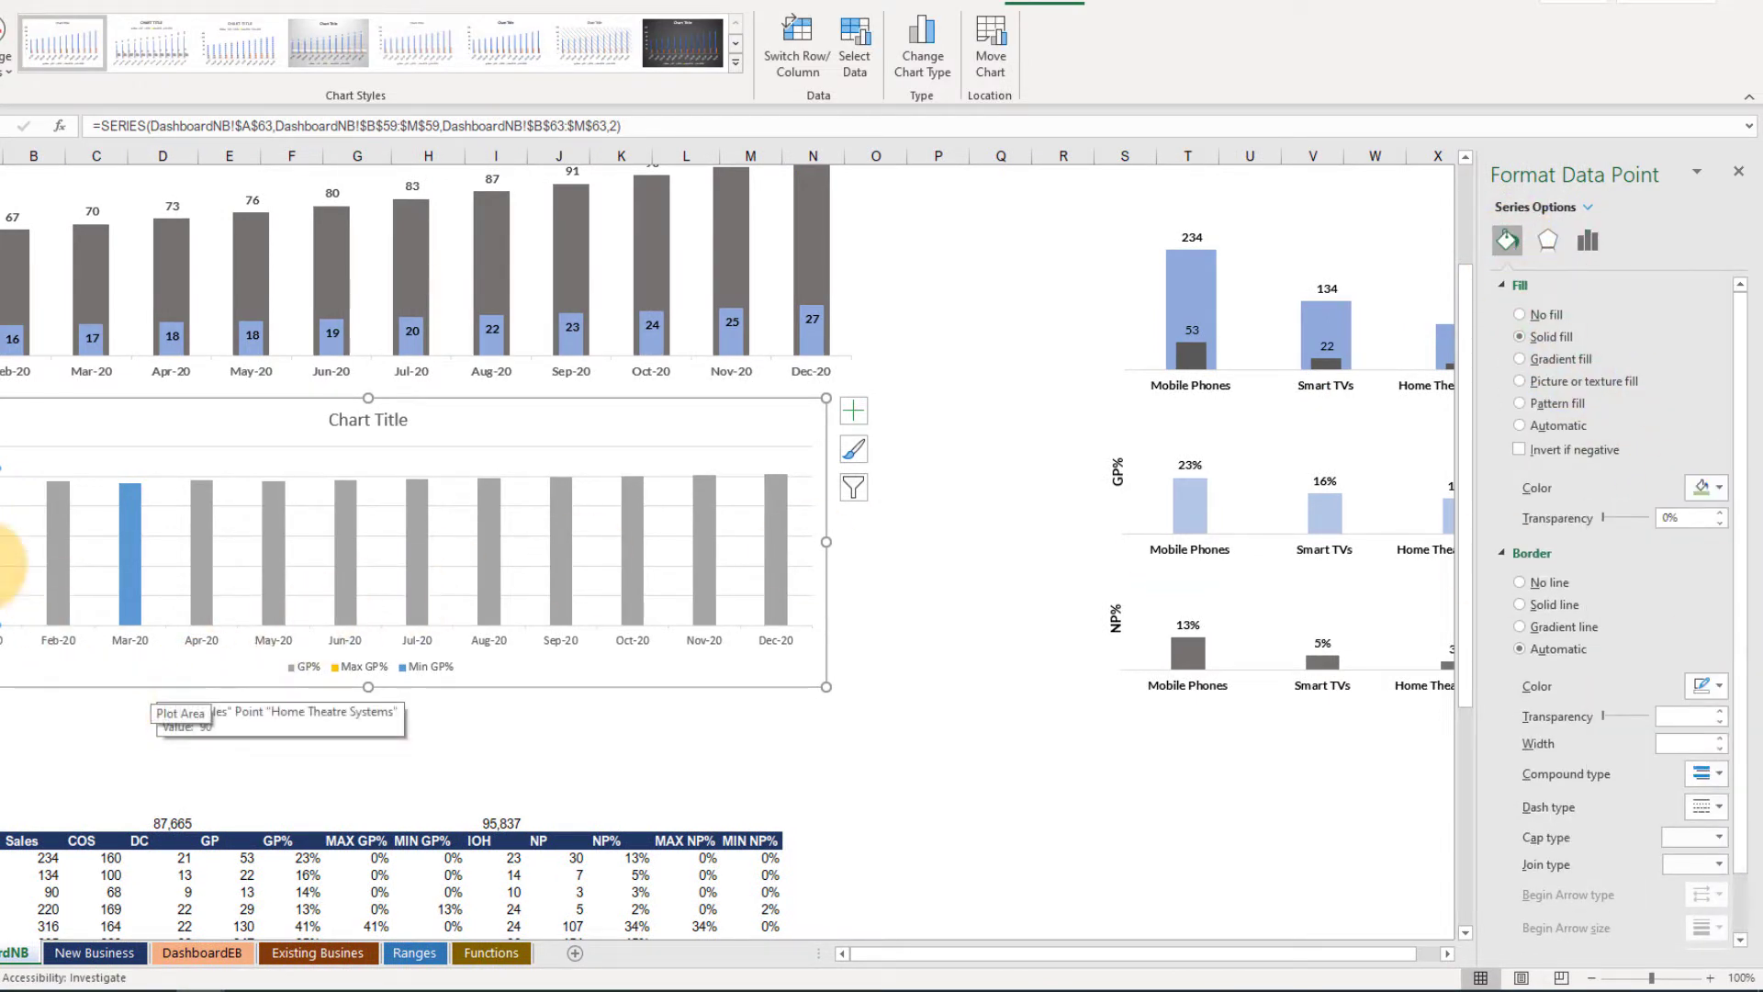
# Fill the Min GP% series with solid light orange
pyautogui.click(129, 562)
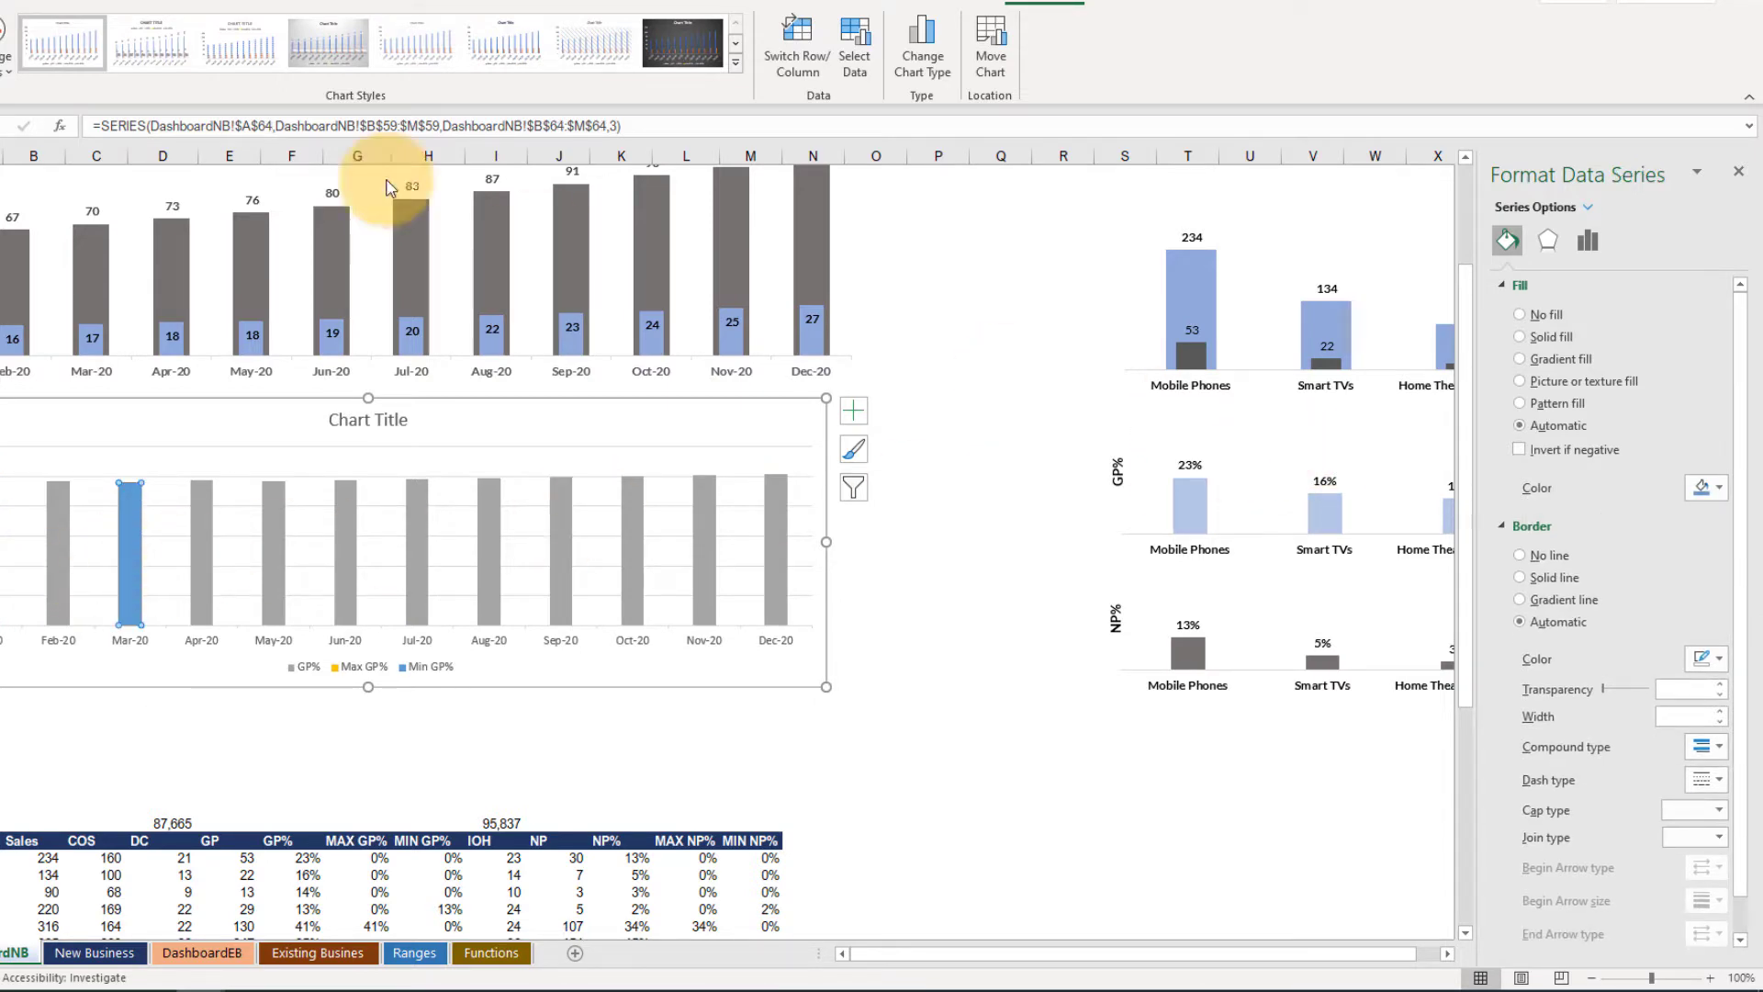
pyautogui.click(1137, 4)
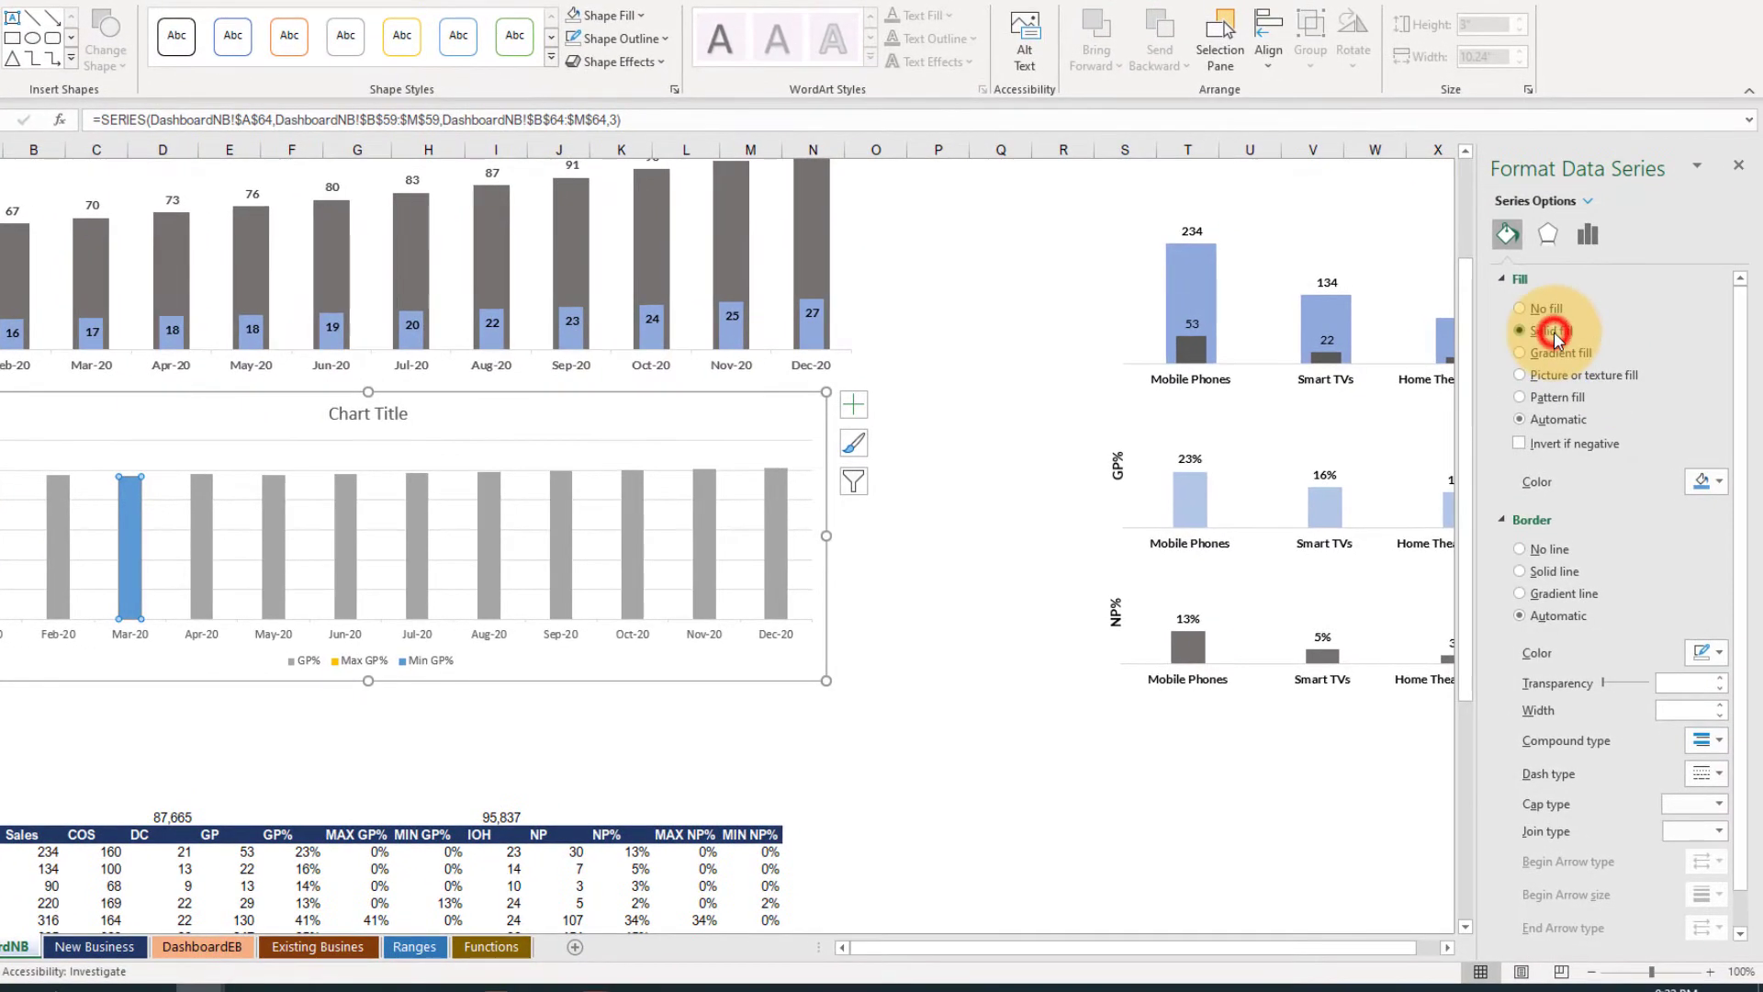
pyautogui.click(1724, 357)
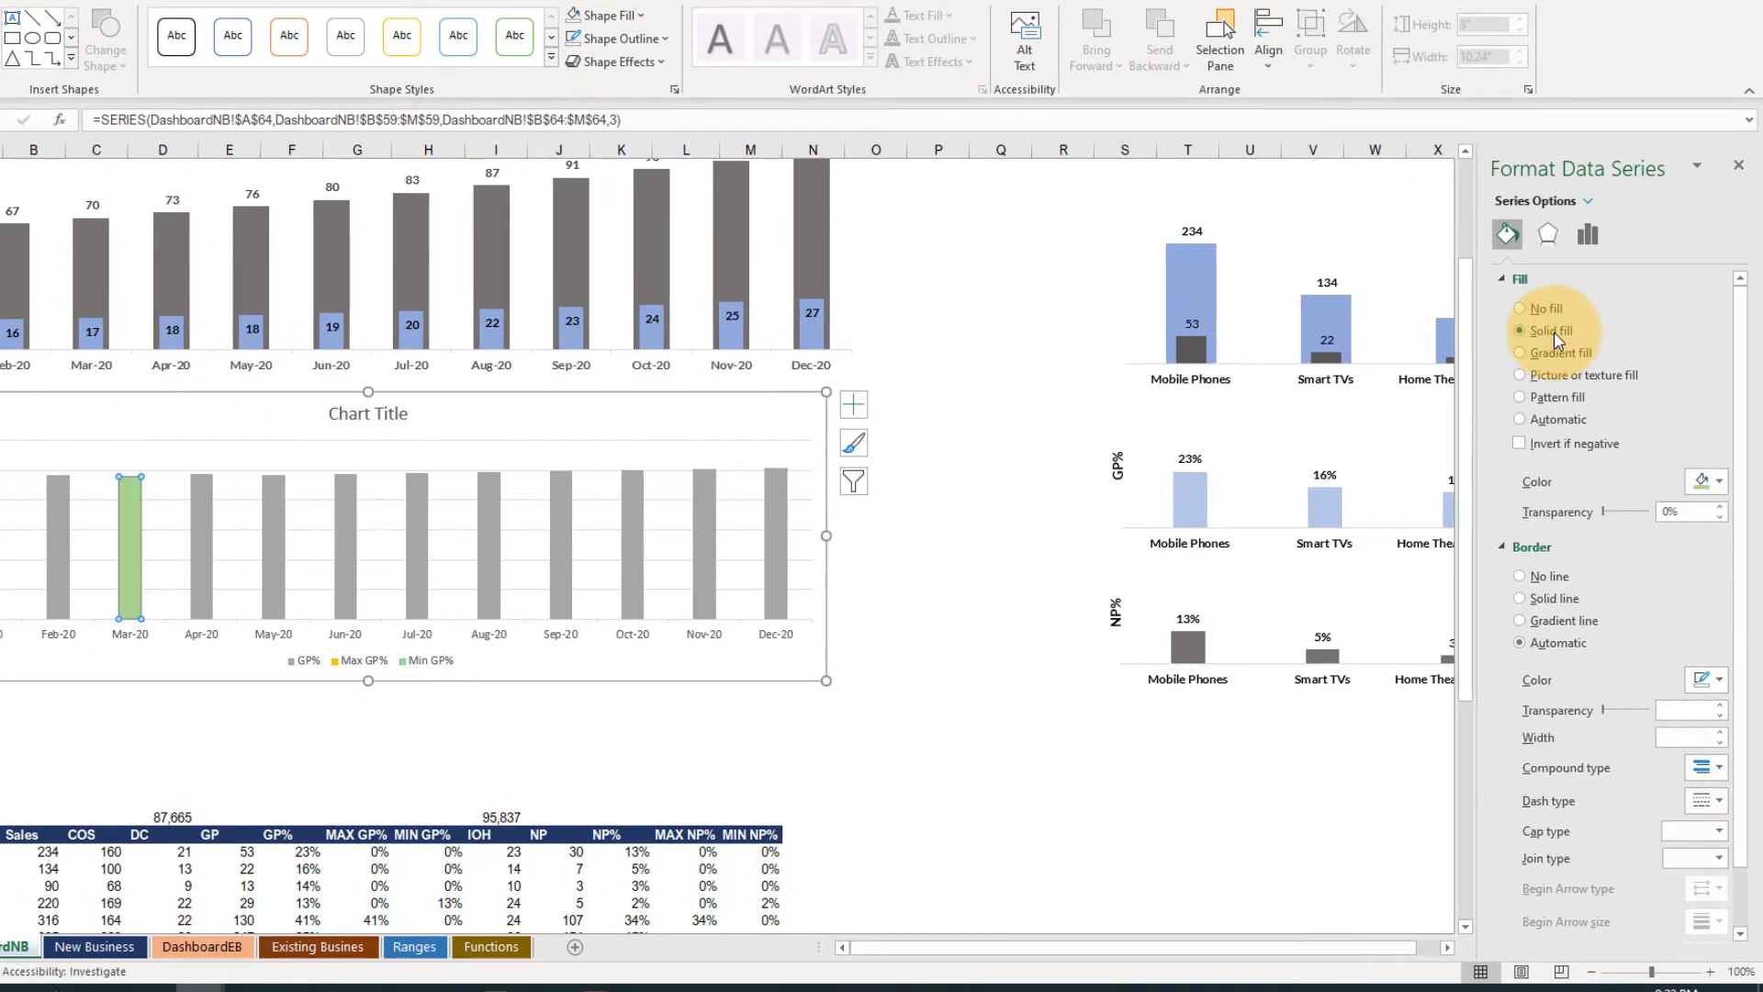
pyautogui.click(1707, 479)
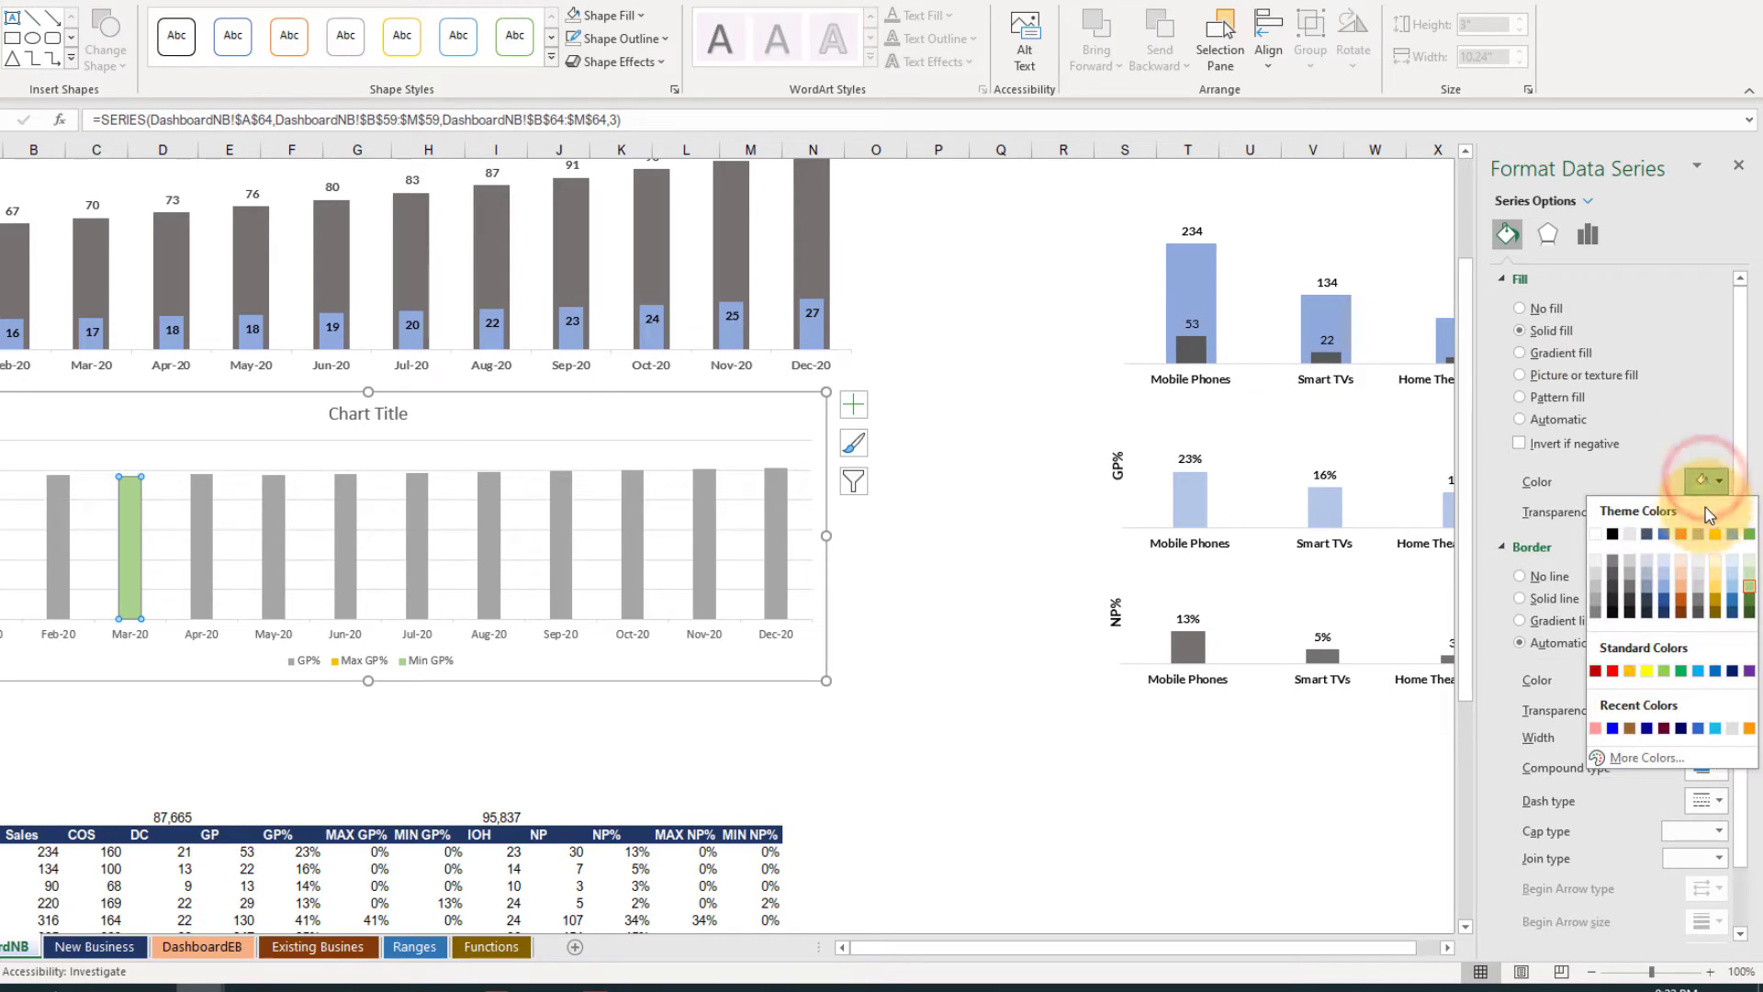
pyautogui.click(1681, 598)
pyautogui.click(230, 788)
# Fill the GP% series columns with solid light blue-gray
pyautogui.click(66, 548)
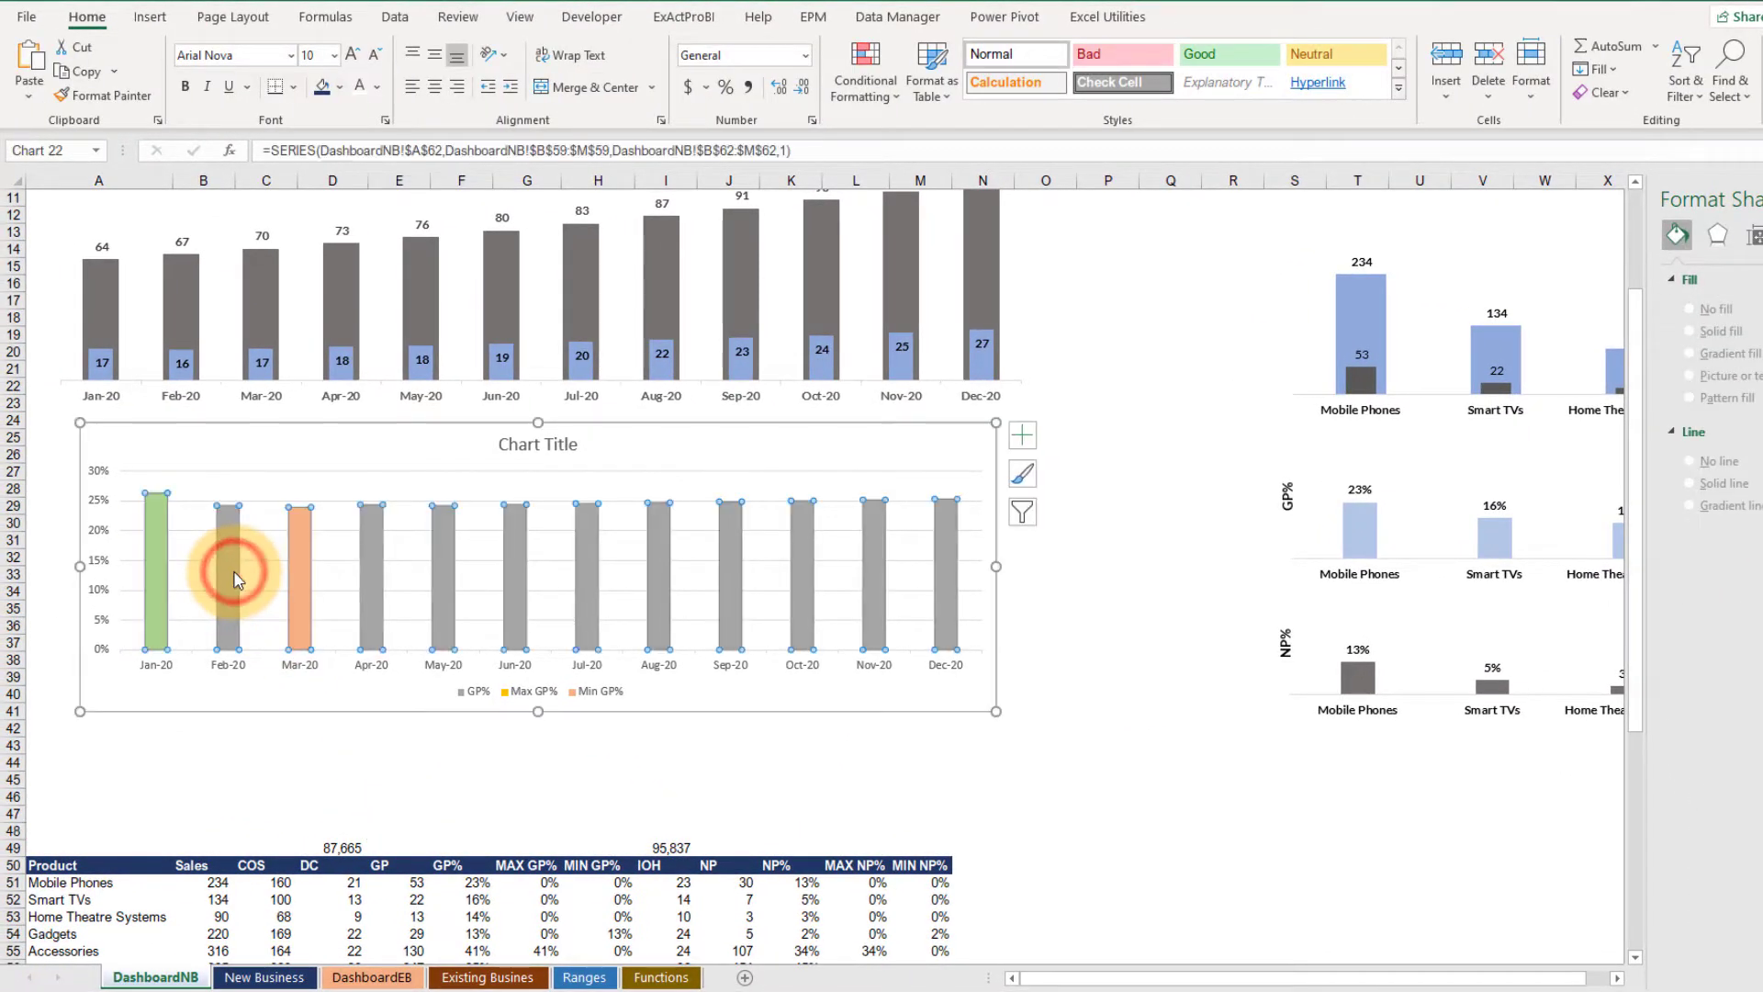
pyautogui.click(236, 577)
pyautogui.click(252, 729)
pyautogui.click(227, 566)
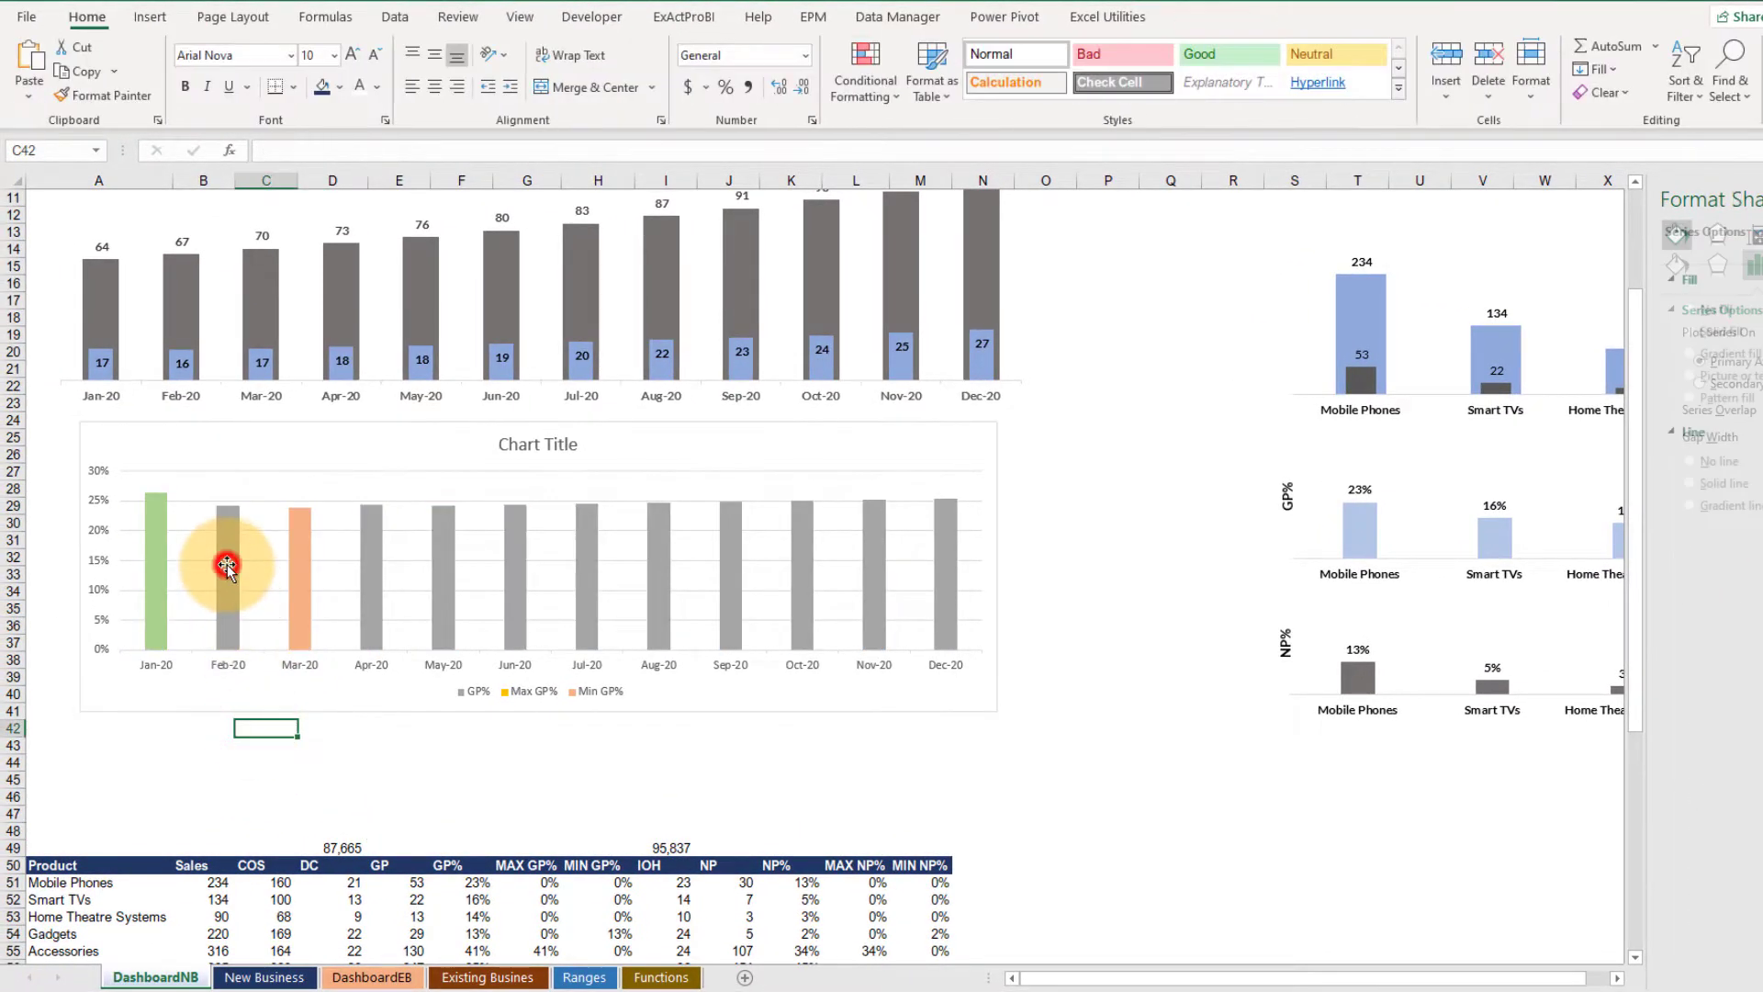
pyautogui.click(1678, 264)
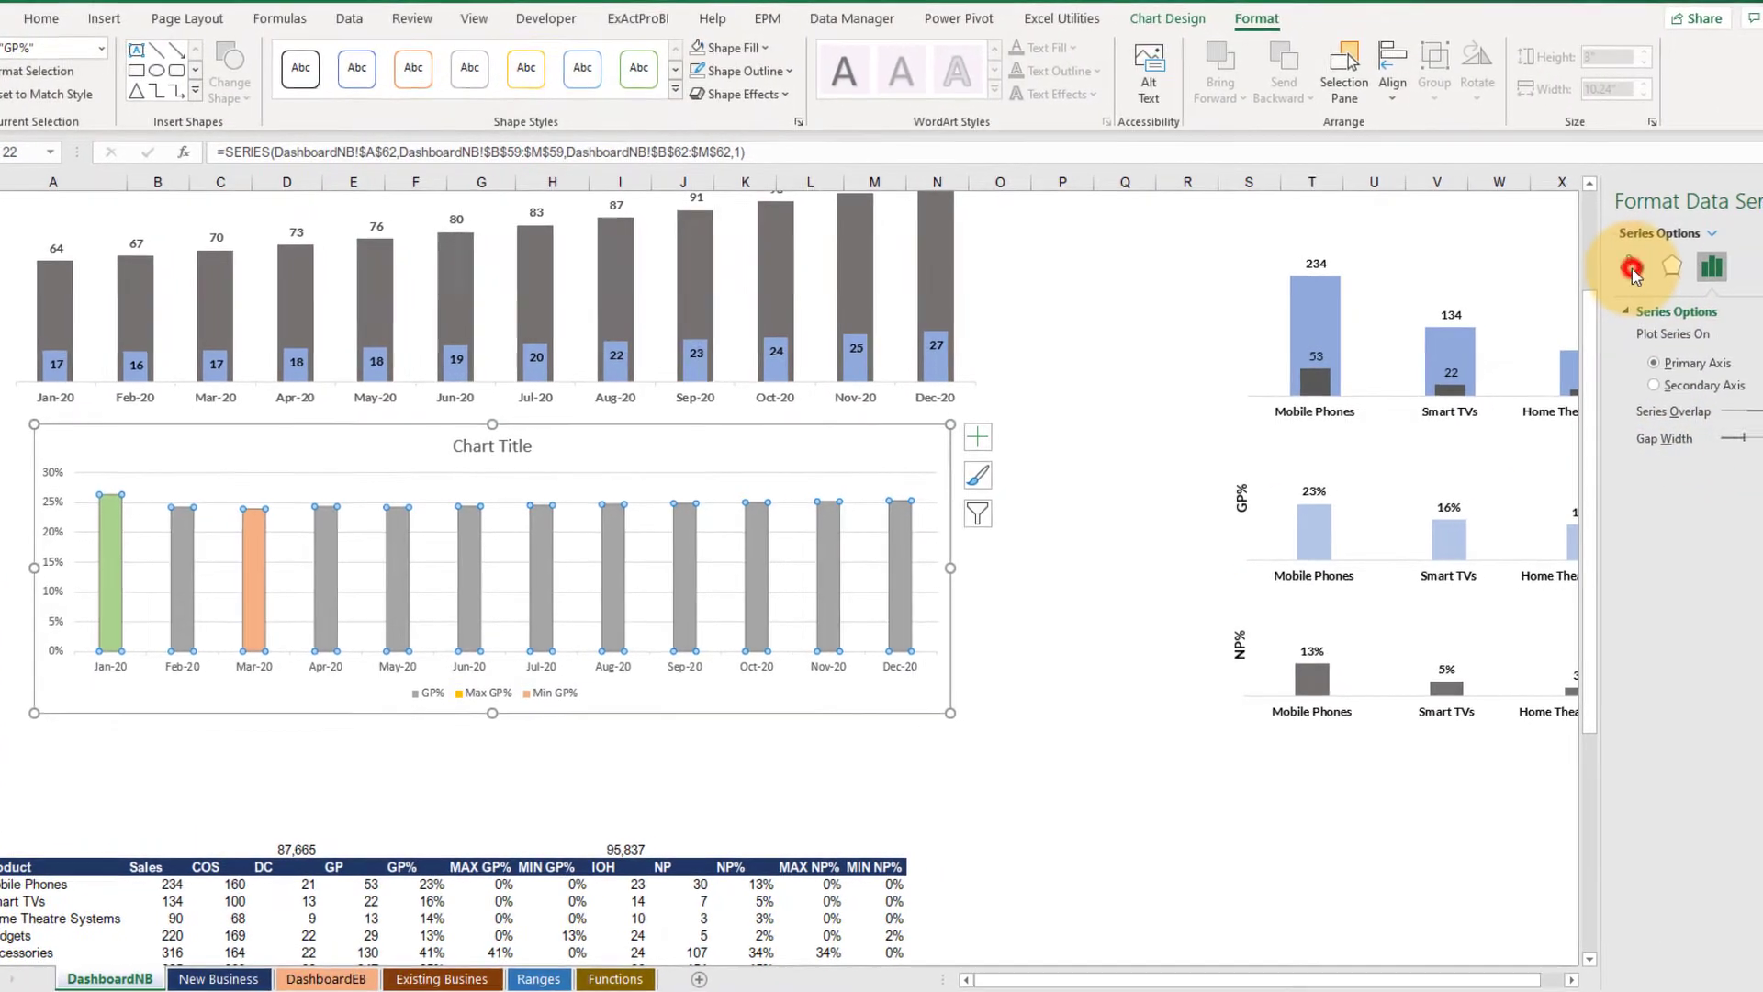
pyautogui.click(1721, 363)
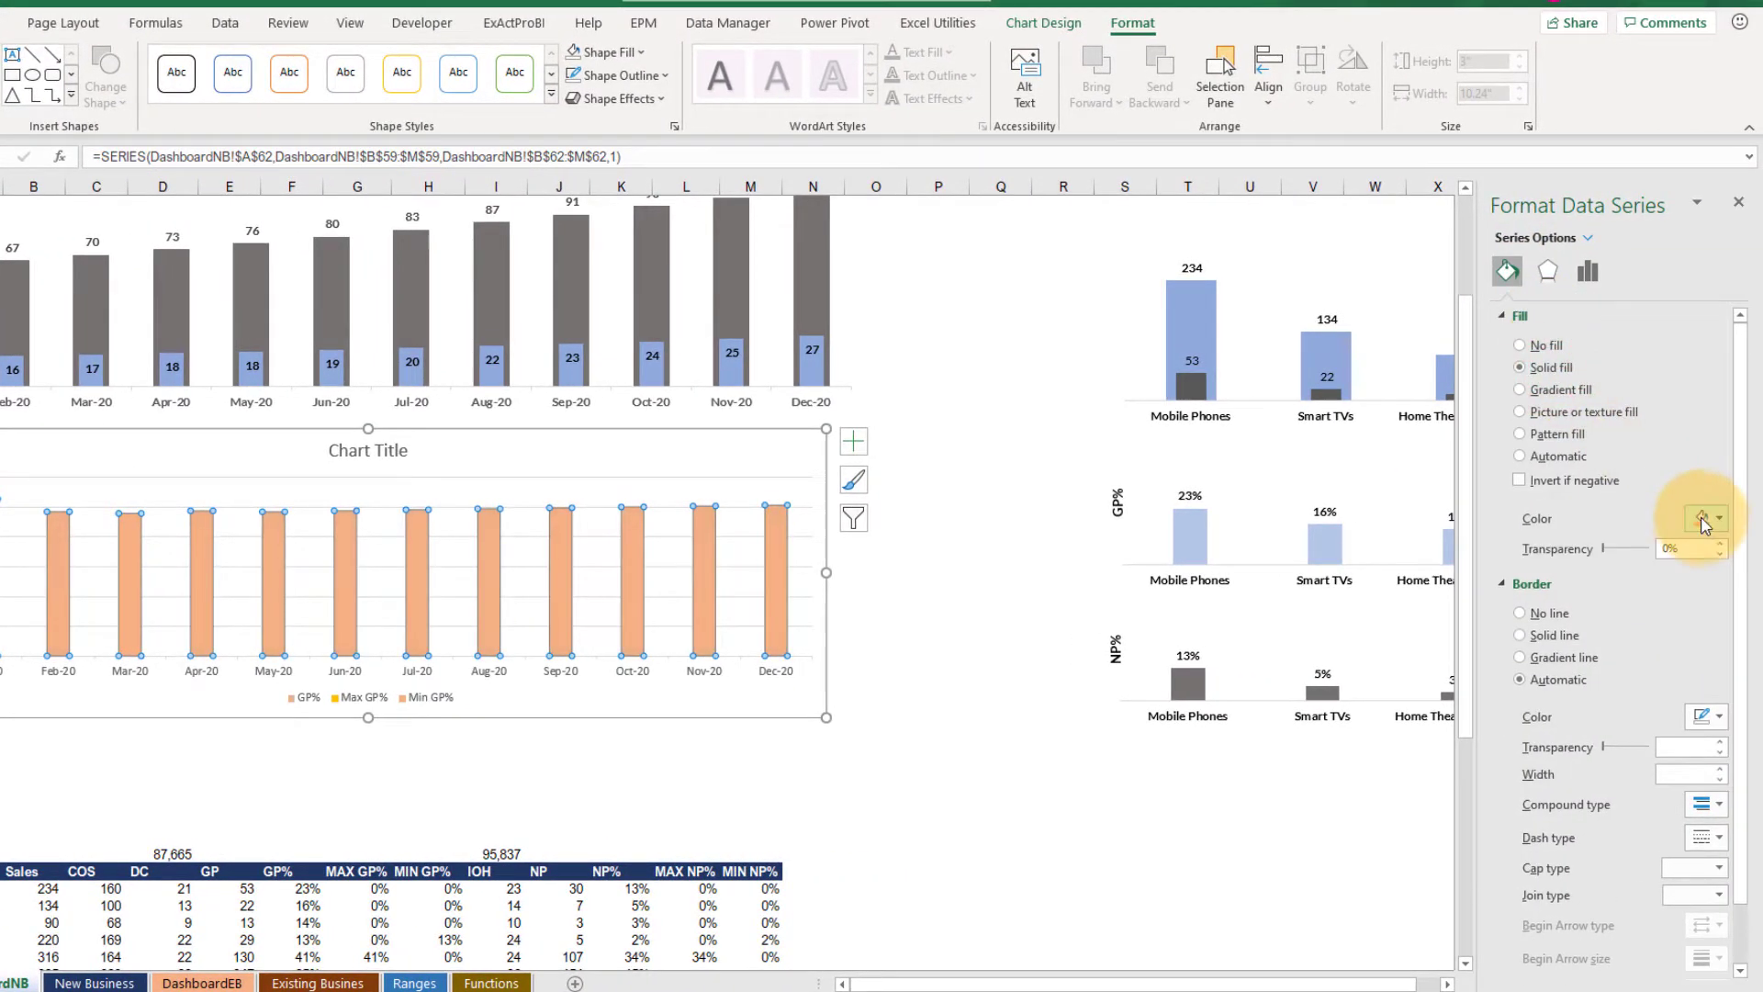
pyautogui.click(1703, 520)
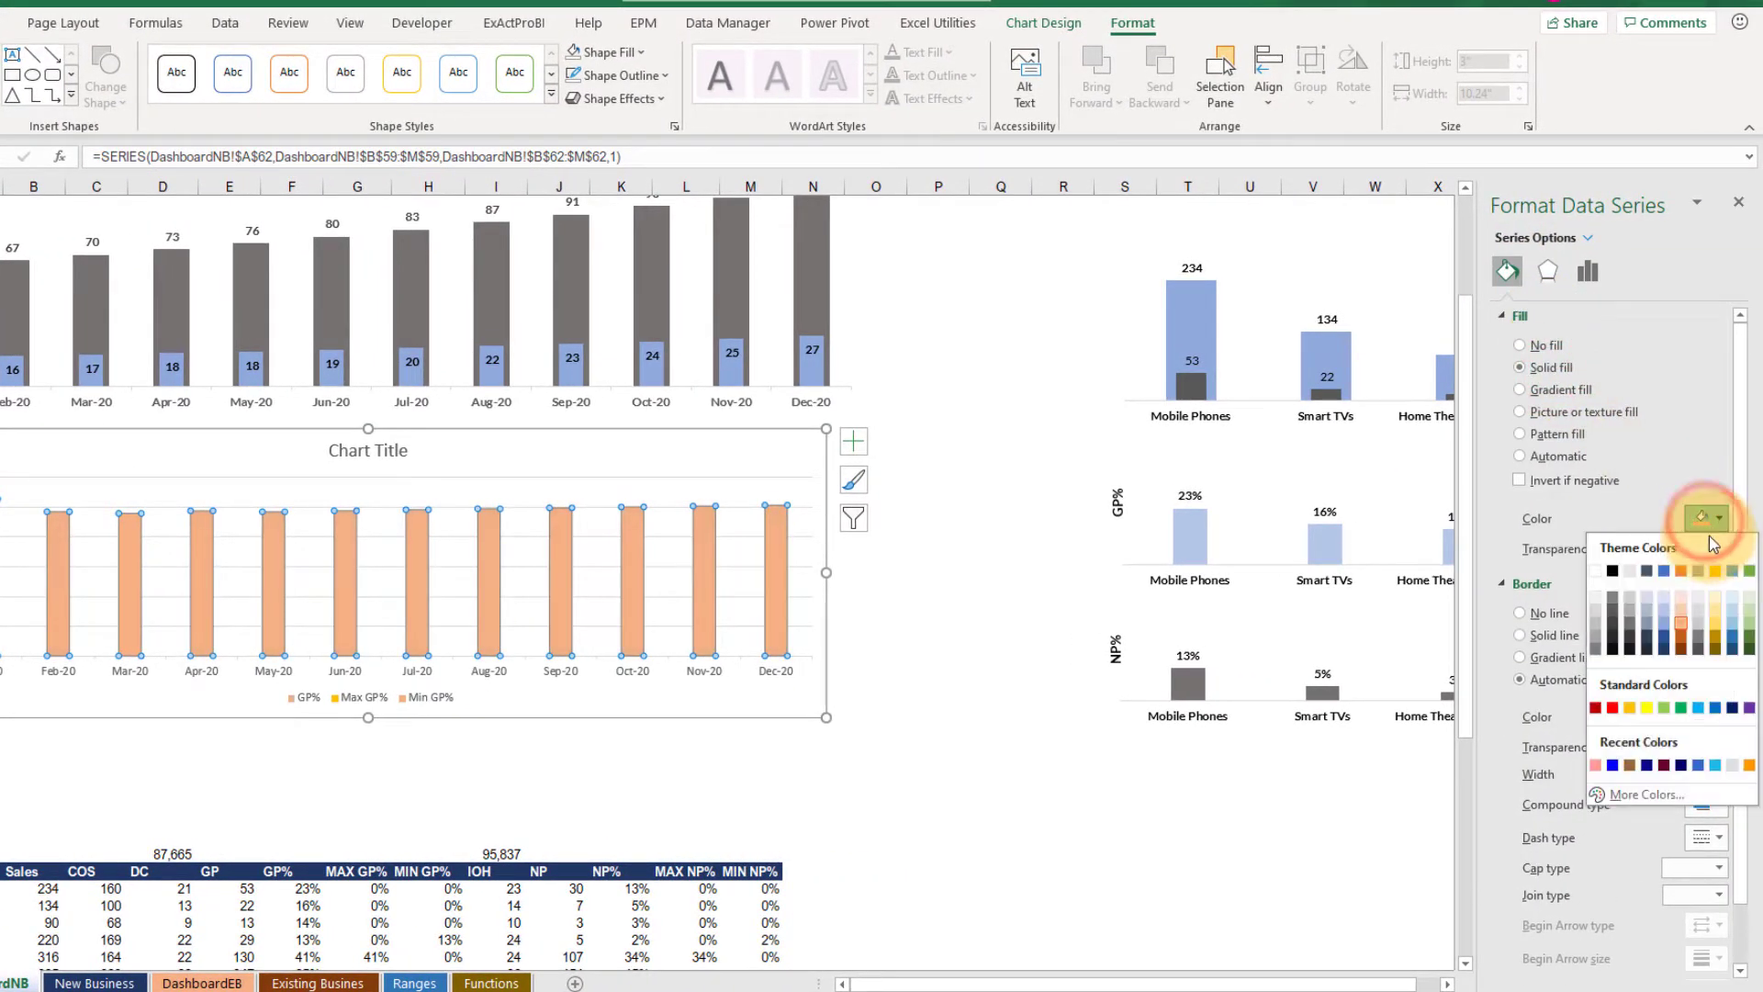
pyautogui.click(1663, 622)
pyautogui.click(1142, 630)
# Delete the major gridlines and the vertical value axis from the GP% chart
pyautogui.click(750, 511)
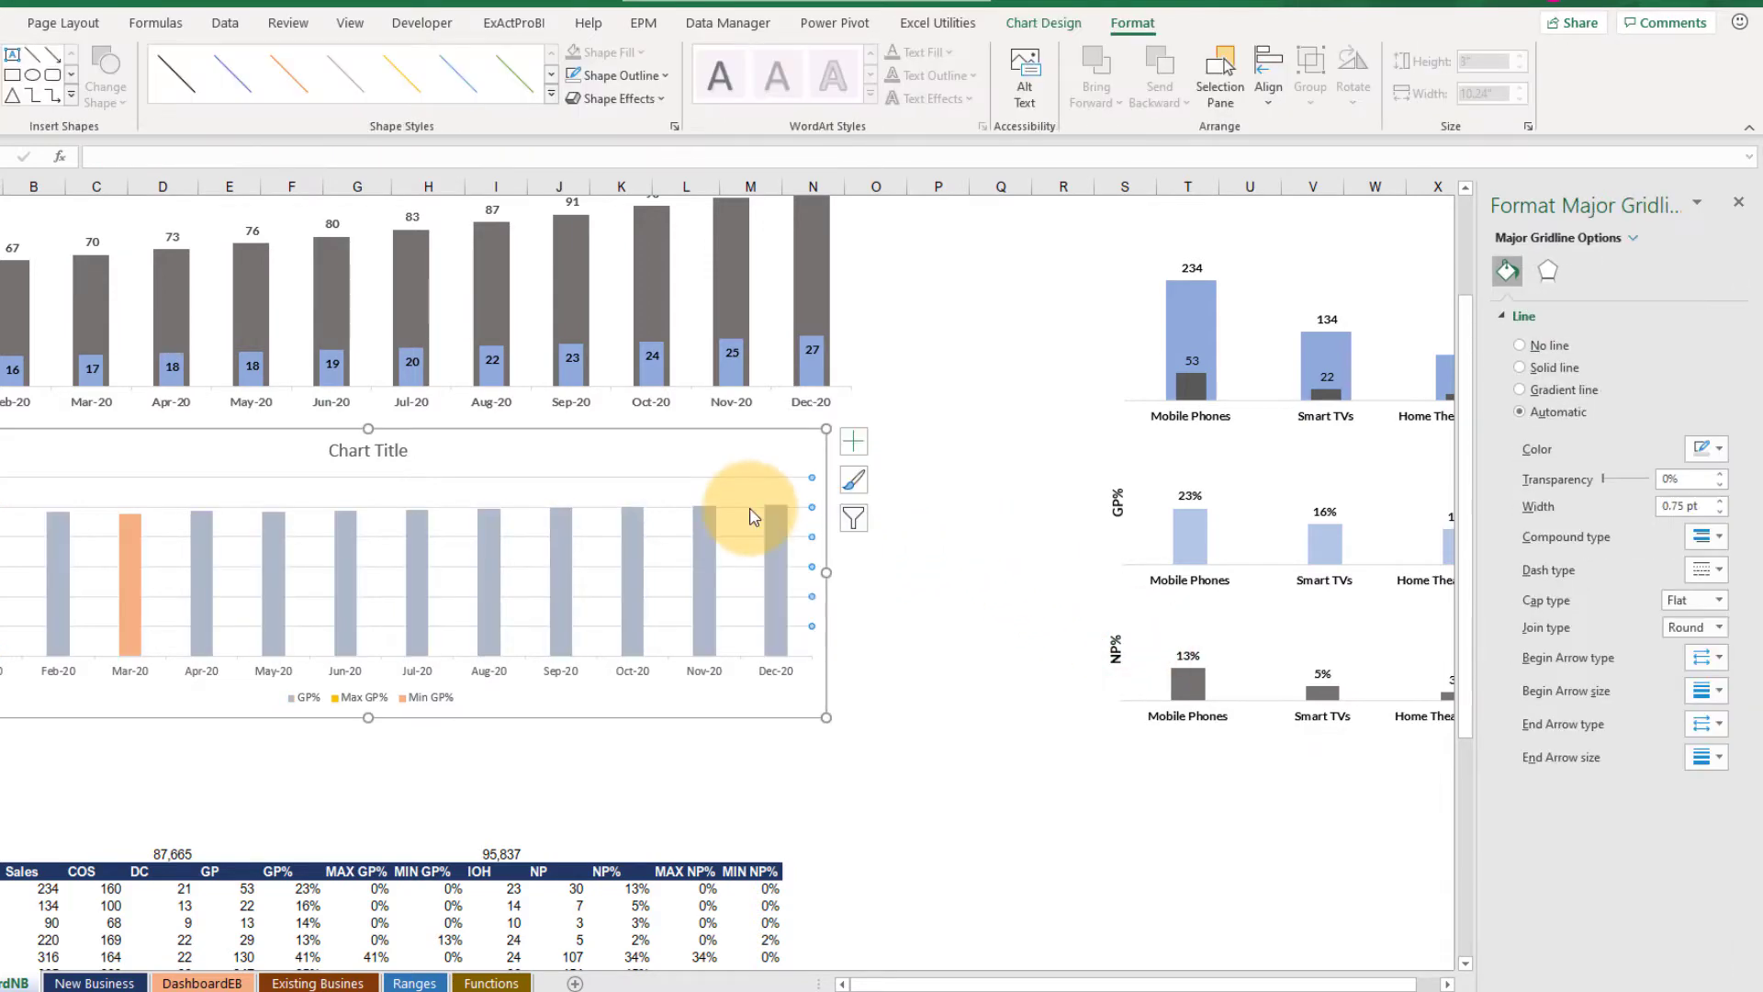
pyautogui.press('Delete')
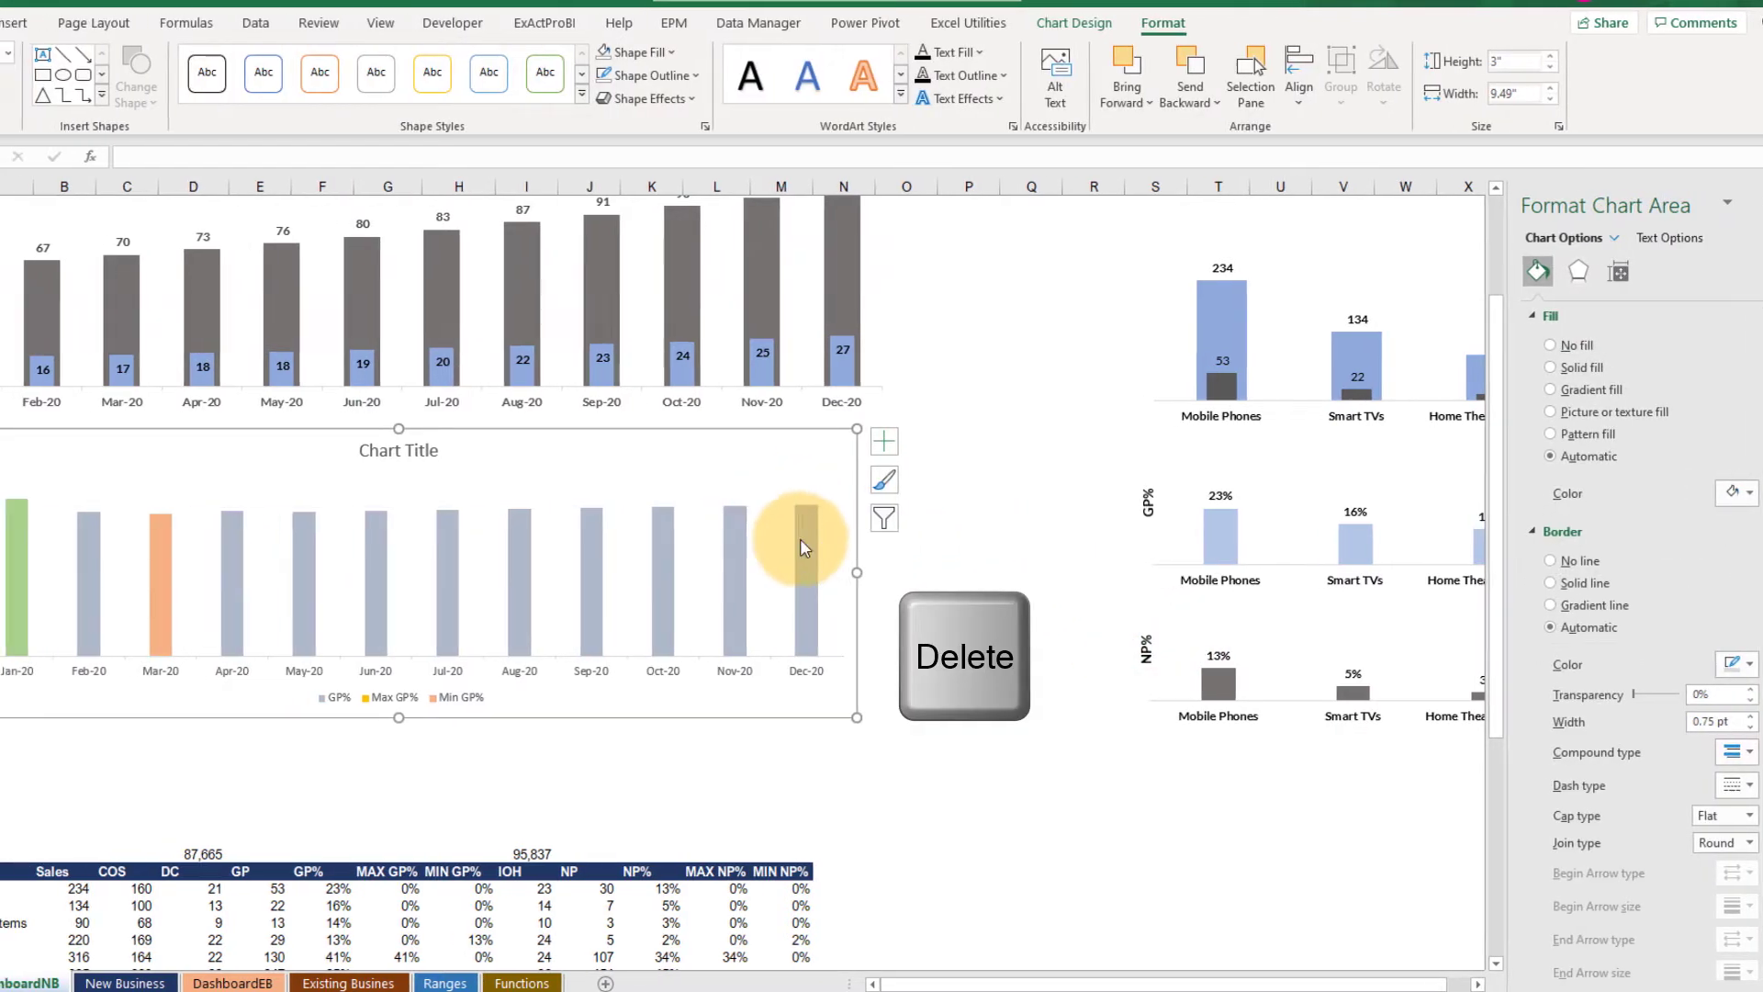
pyautogui.click(86, 562)
pyautogui.press('Delete')
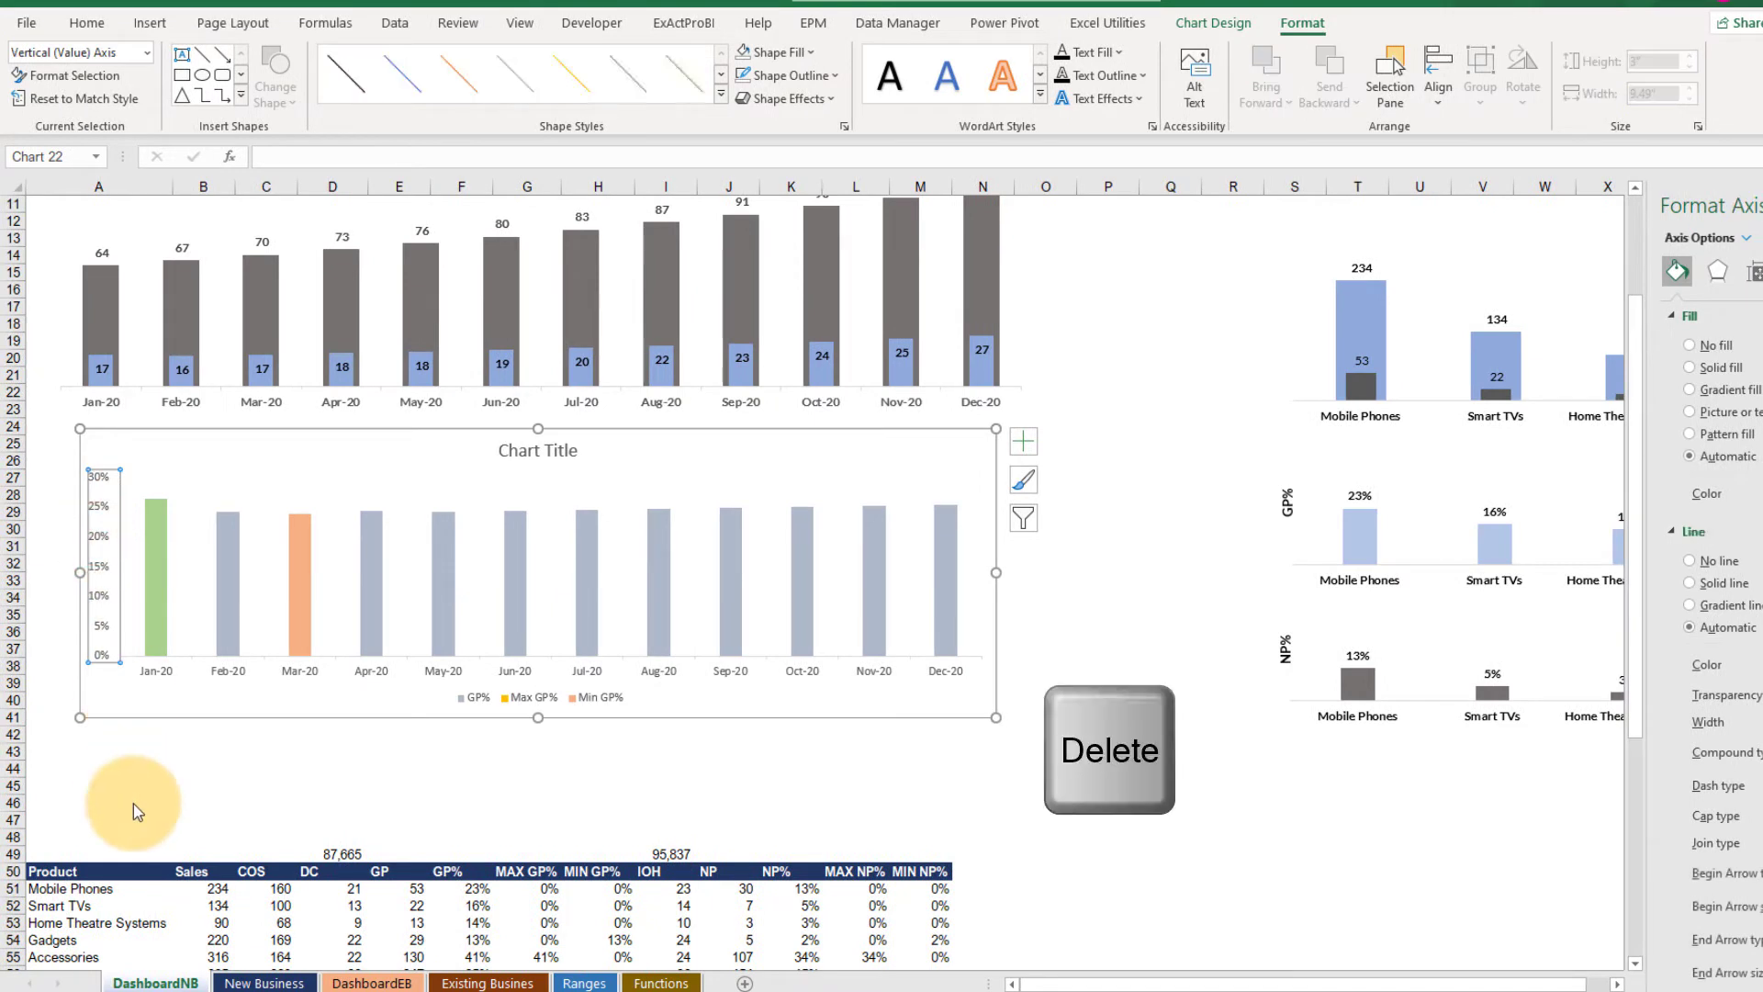
# Delete the legend and the chart title from the GP% chart
pyautogui.click(574, 698)
pyautogui.press('Delete')
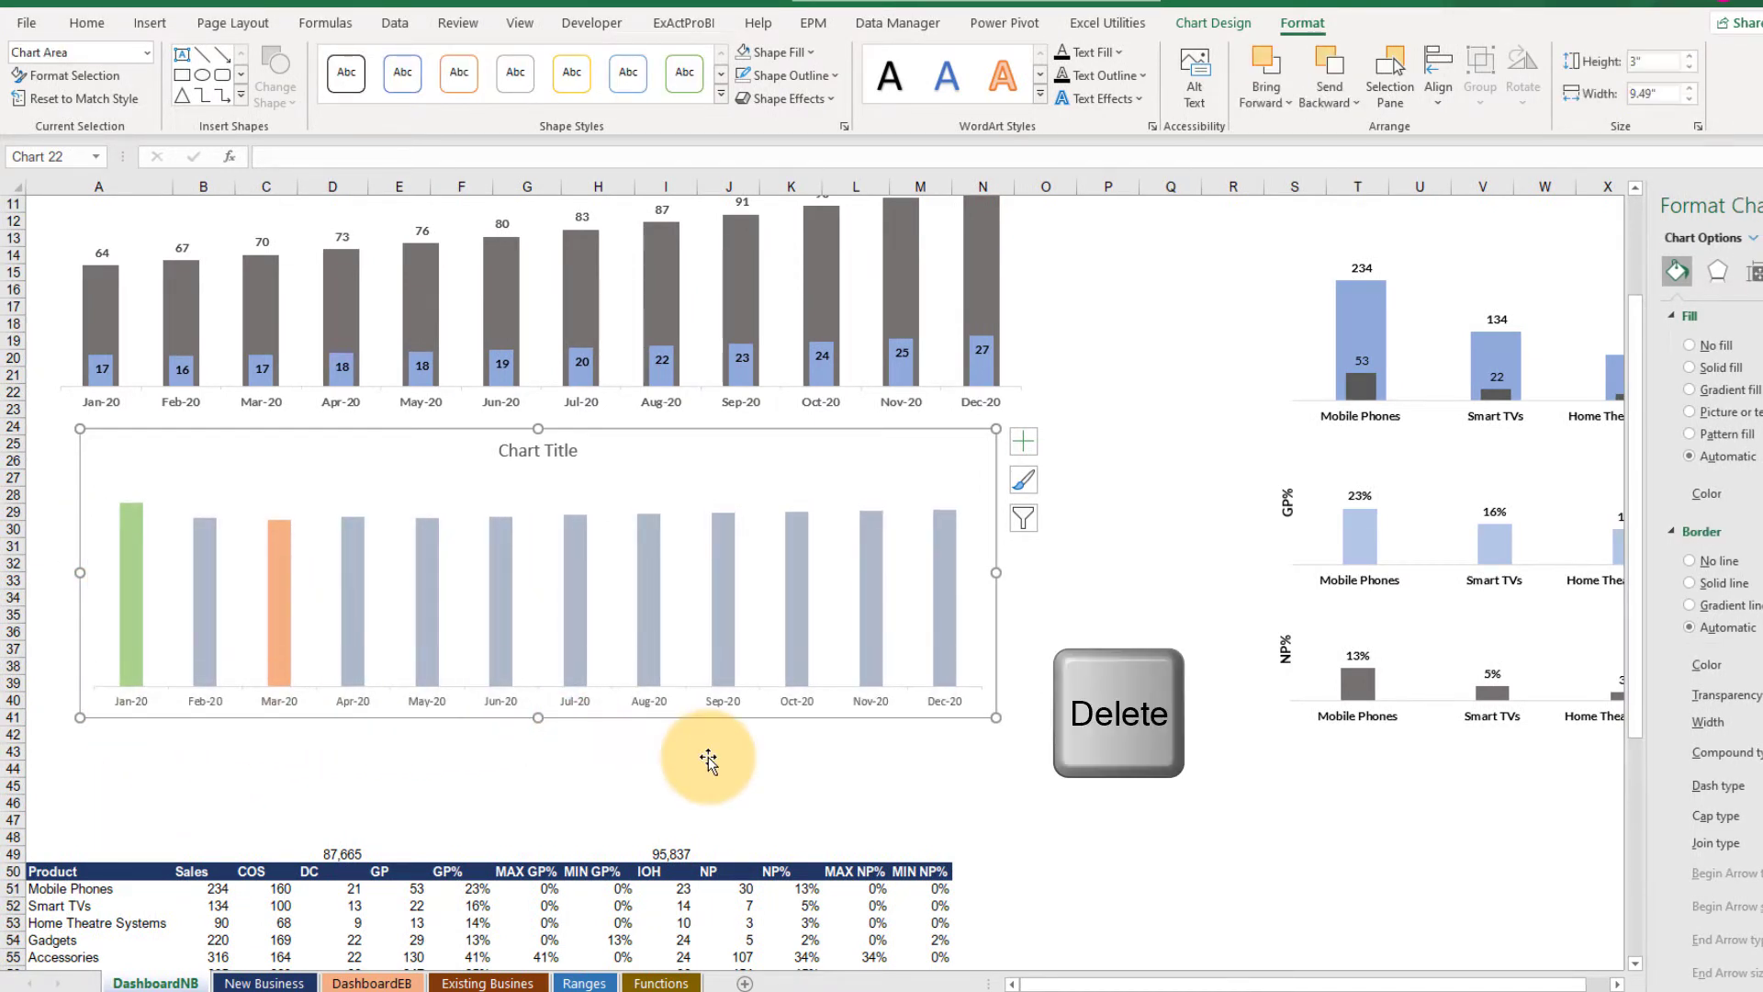
pyautogui.press('Delete')
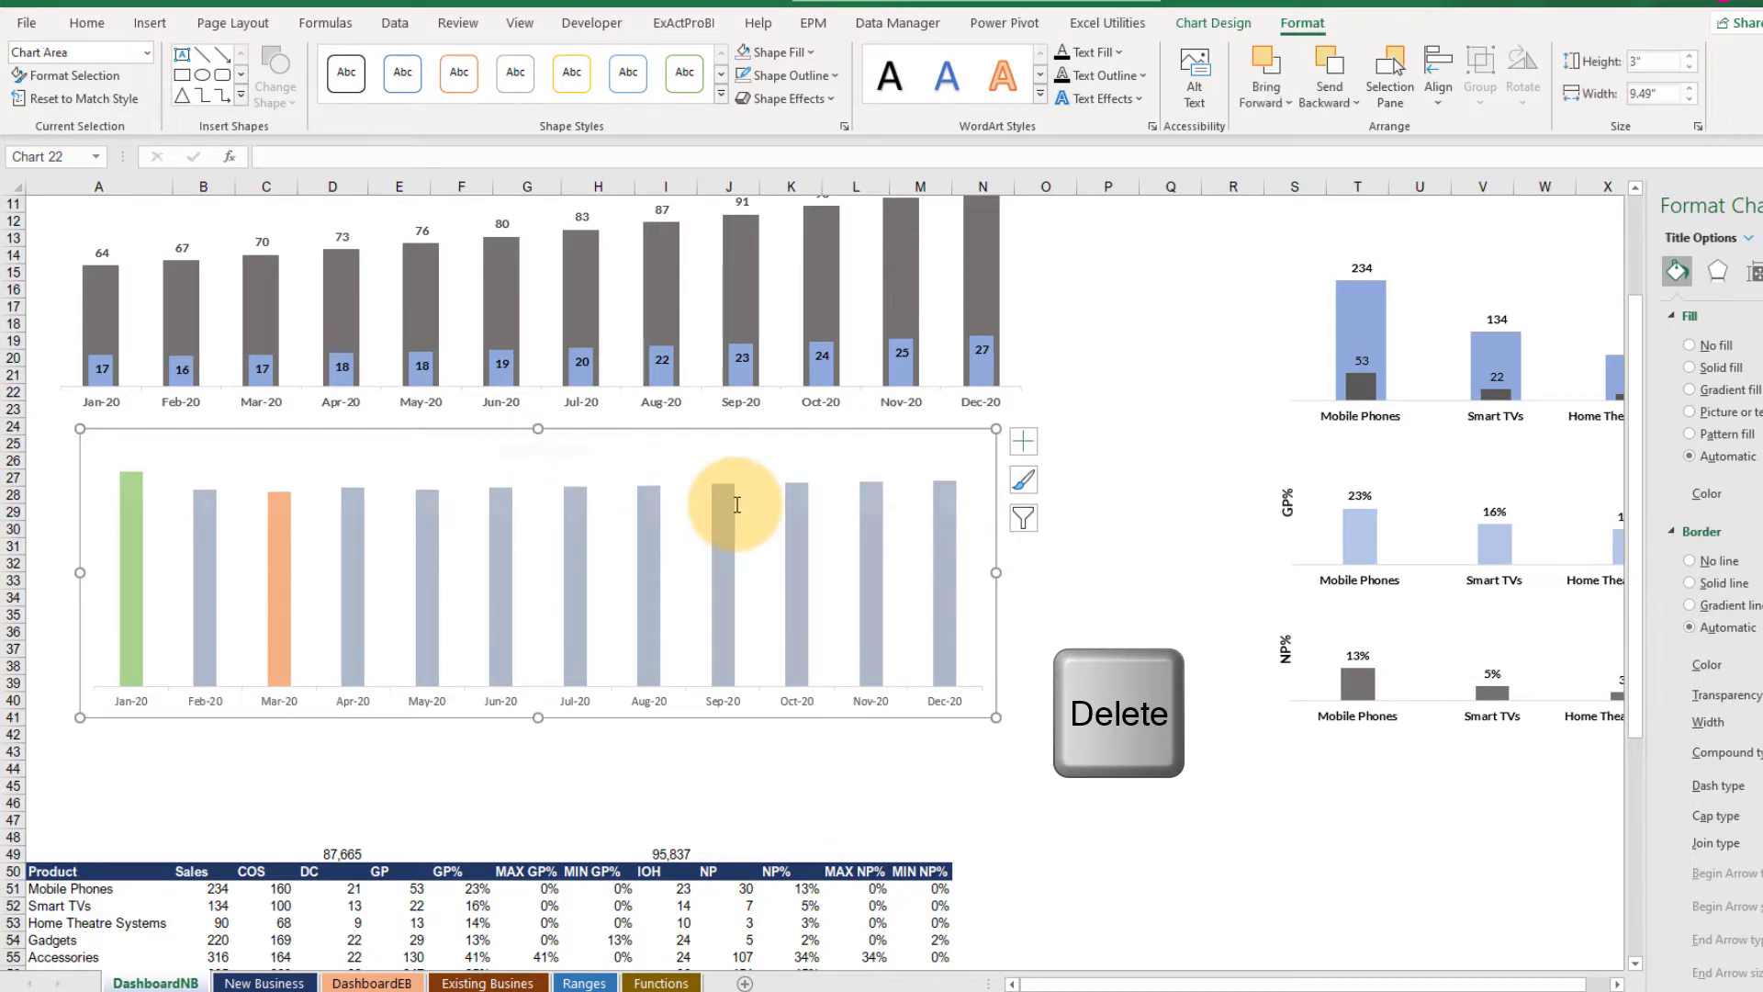
# Add data labels to the GP% series columns
pyautogui.rightClick(497, 527)
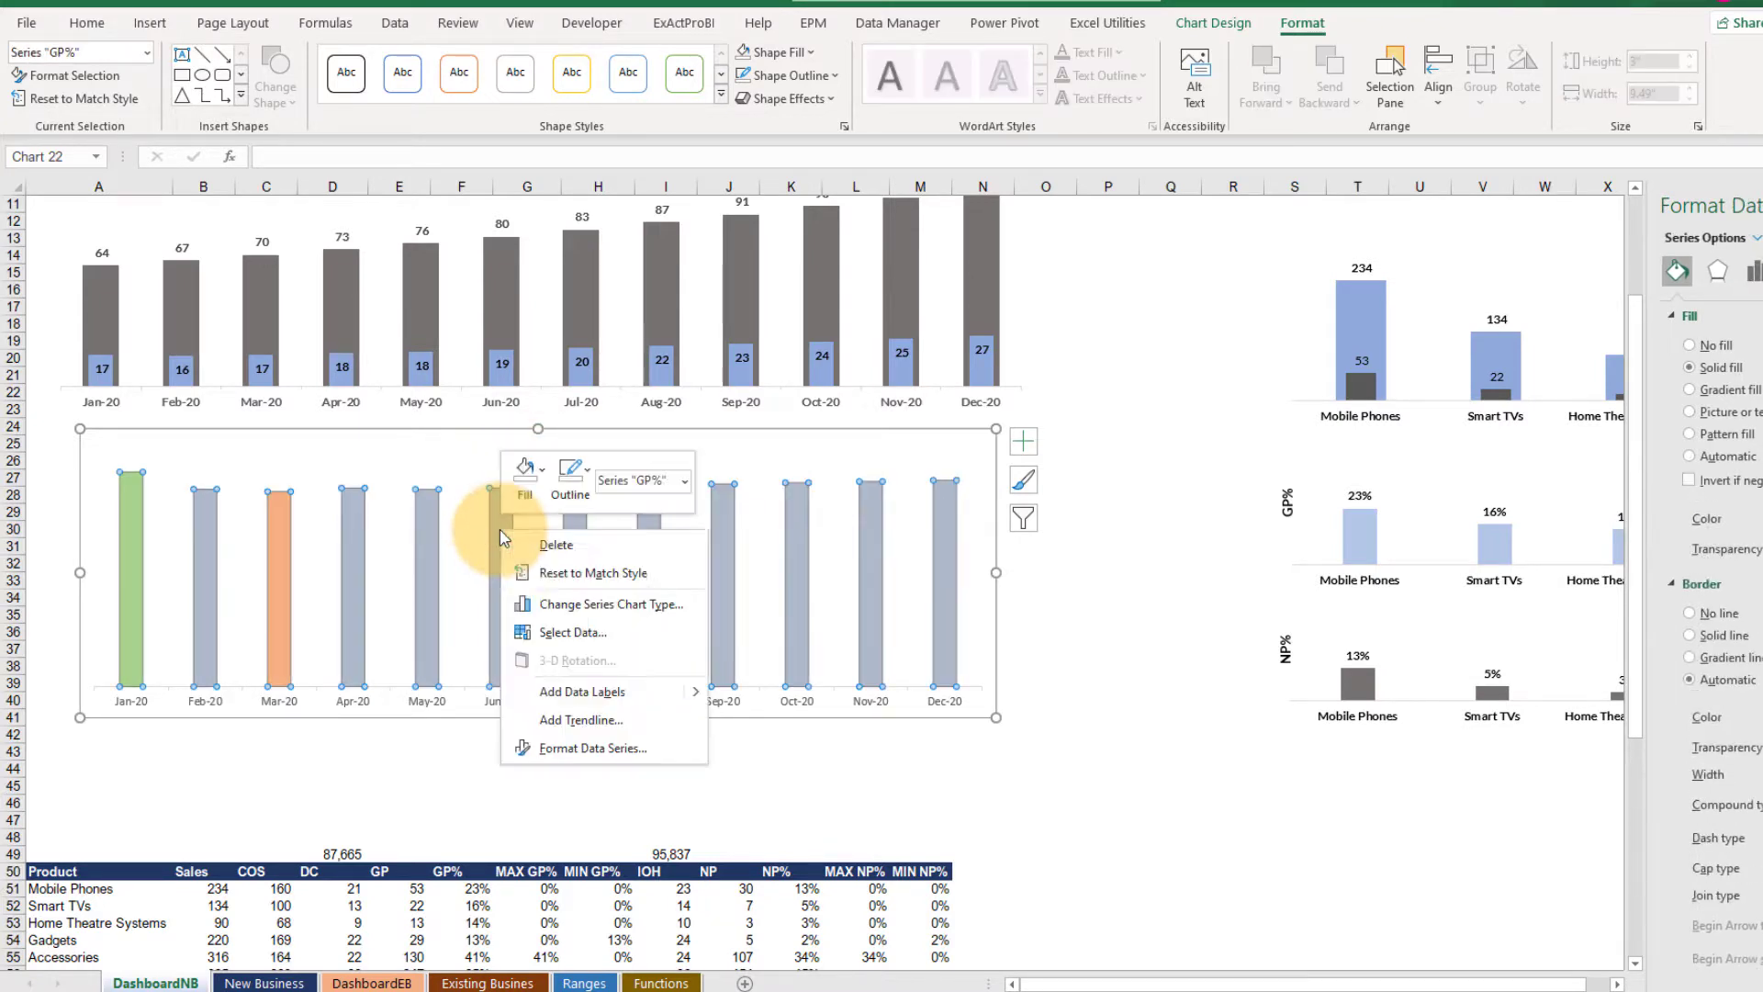
pyautogui.click(573, 691)
pyautogui.click(578, 472)
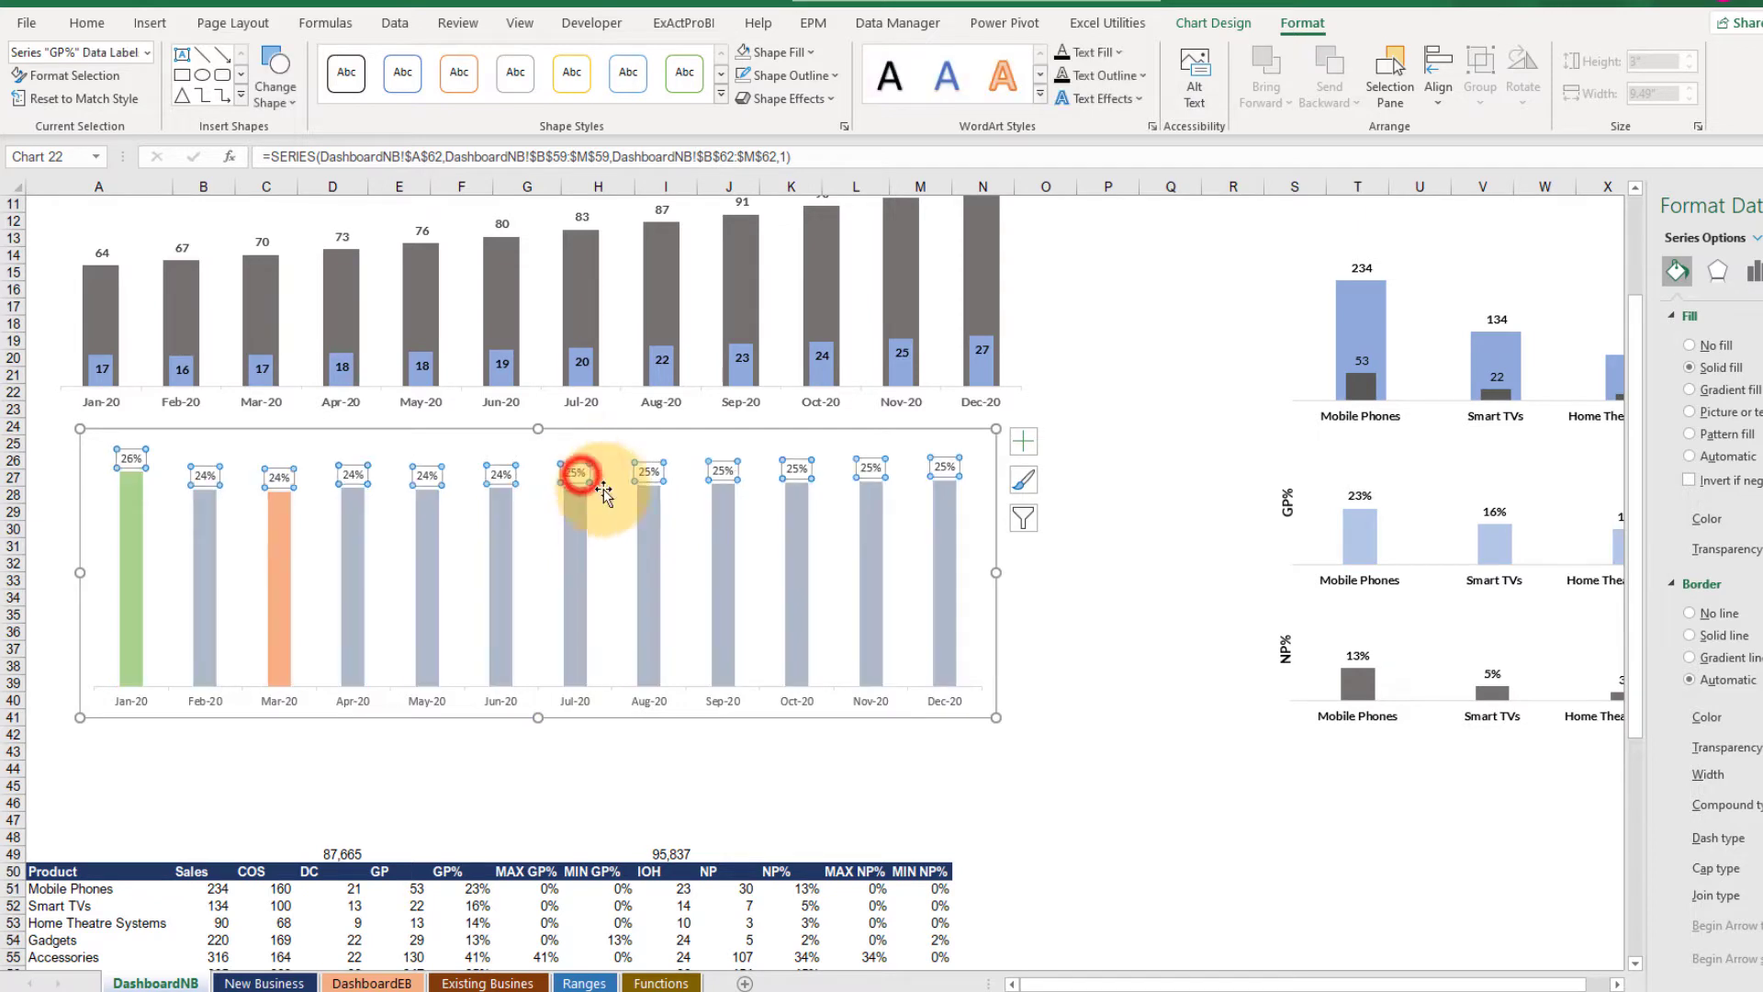
# Set the GP% chart area to no fill and no outline
pyautogui.click(965, 434)
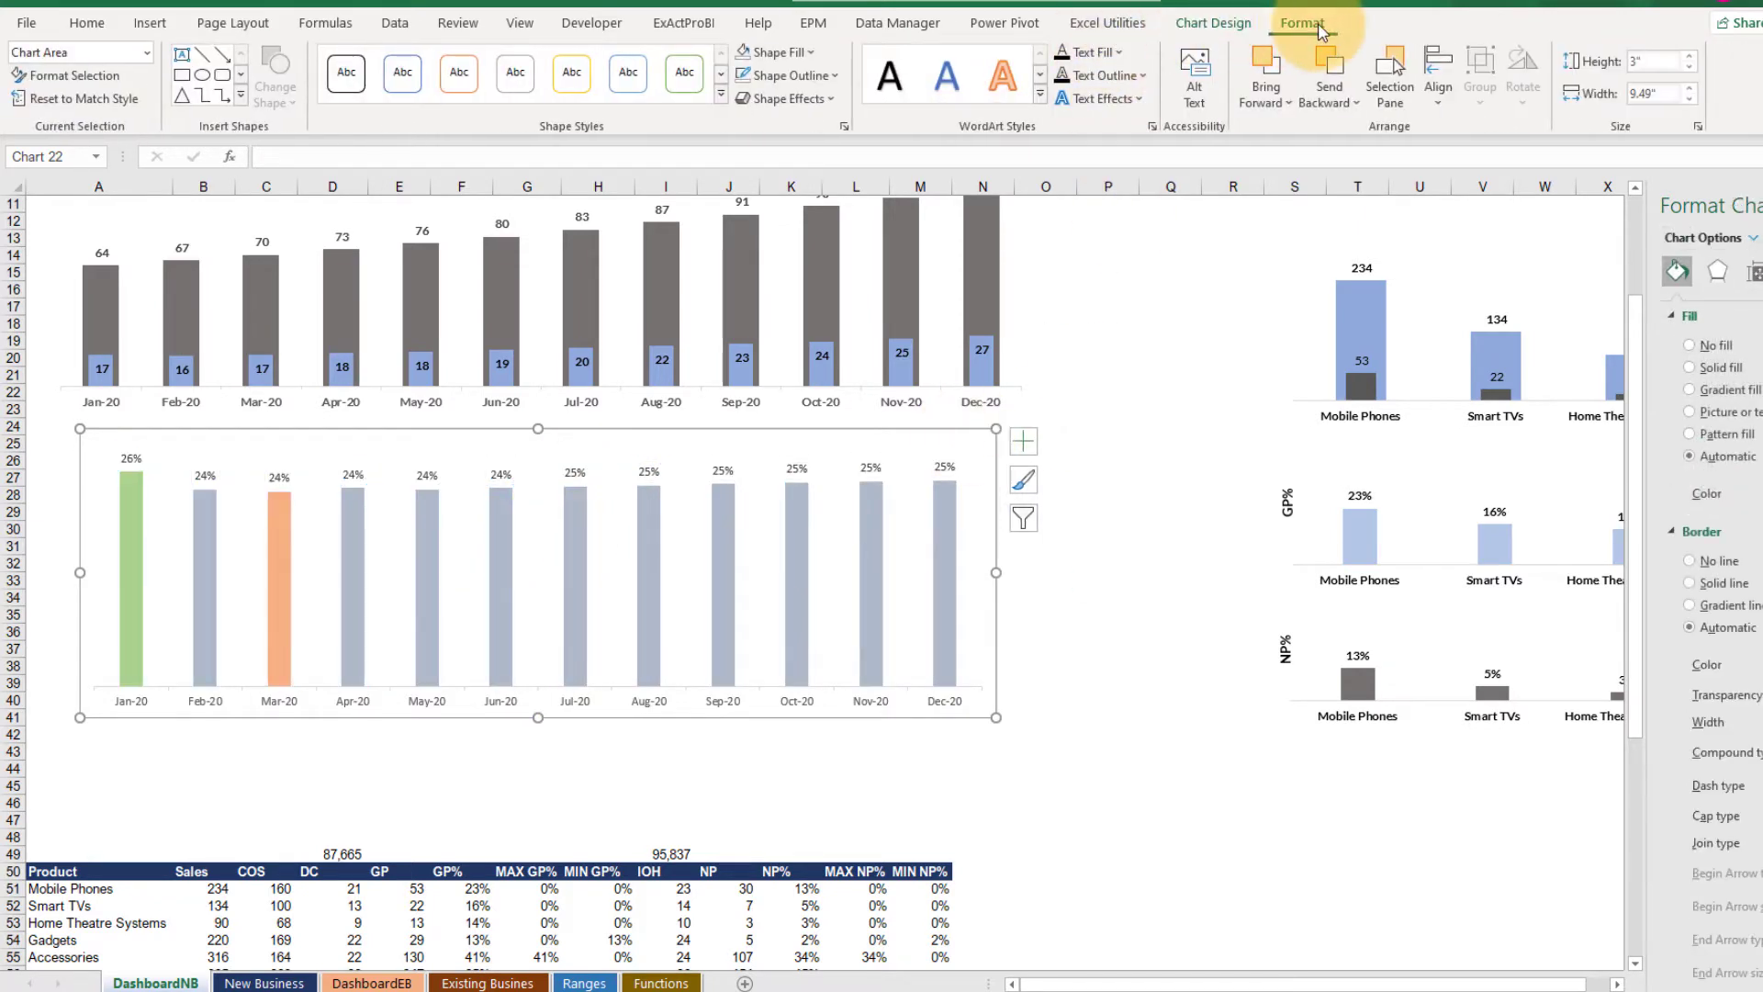
pyautogui.click(738, 54)
pyautogui.click(743, 75)
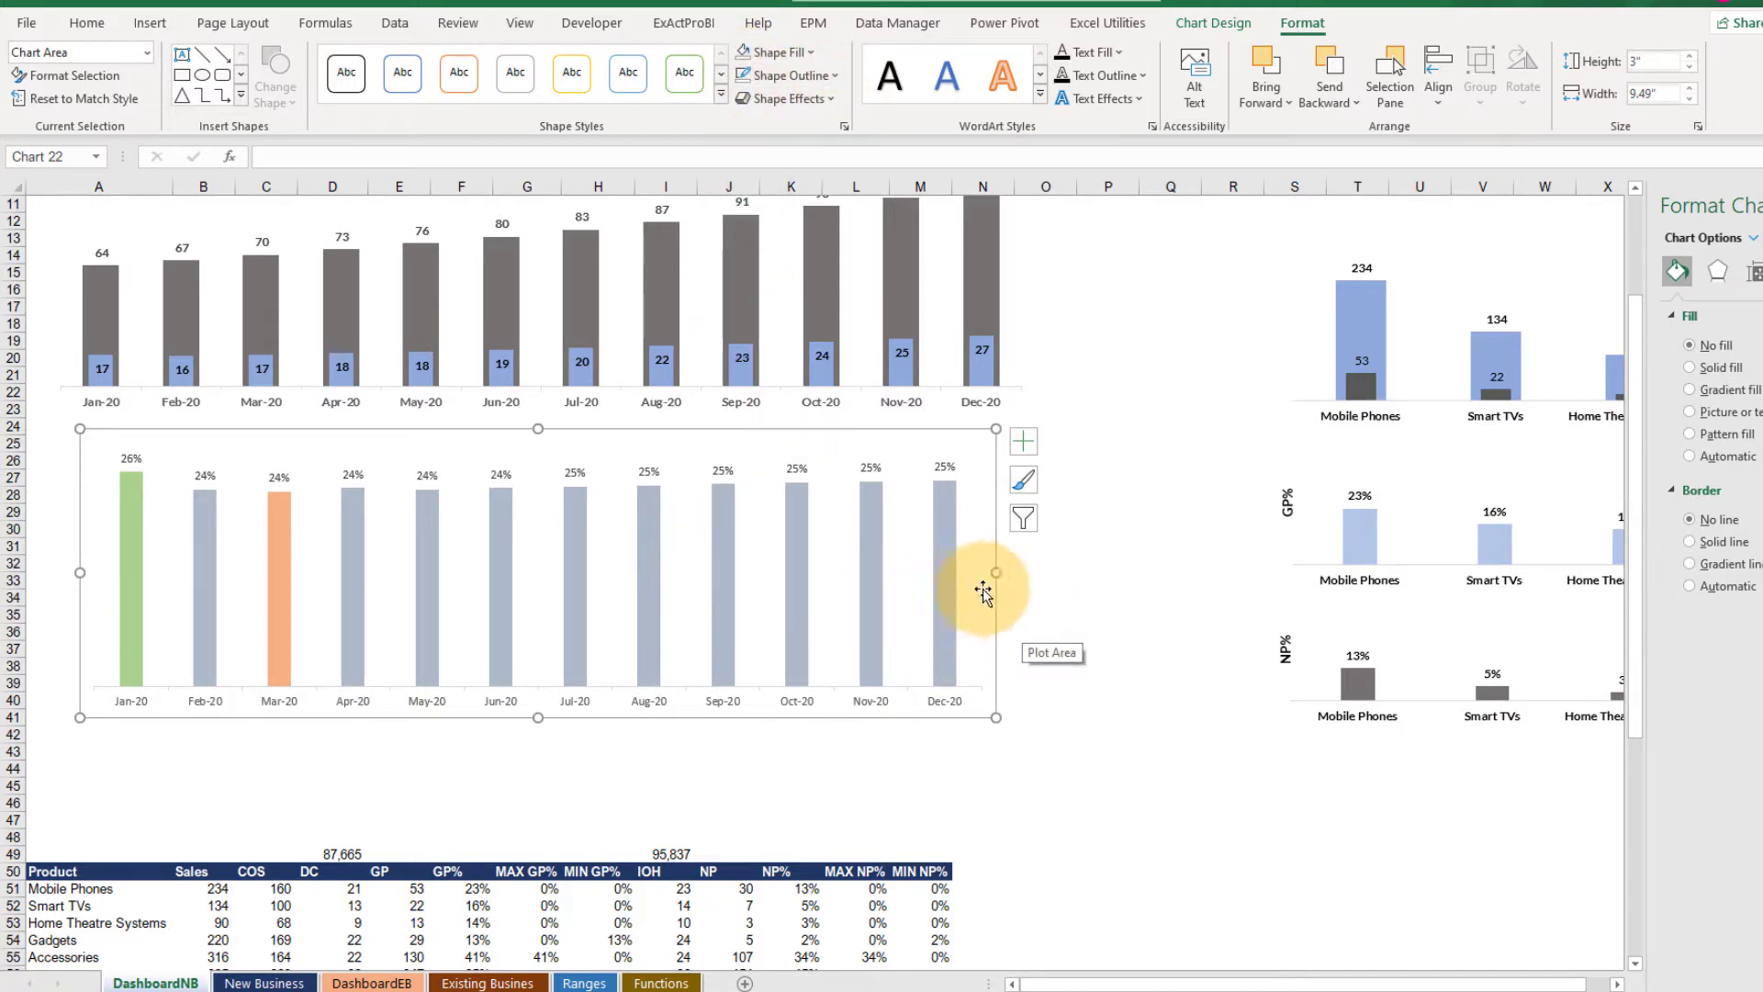
# Widen the GP% chart to about 9.72" and move it up so it overlaps the monthly column chart above
pyautogui.moveTo(998, 569); pyautogui.dragTo(1019, 569)
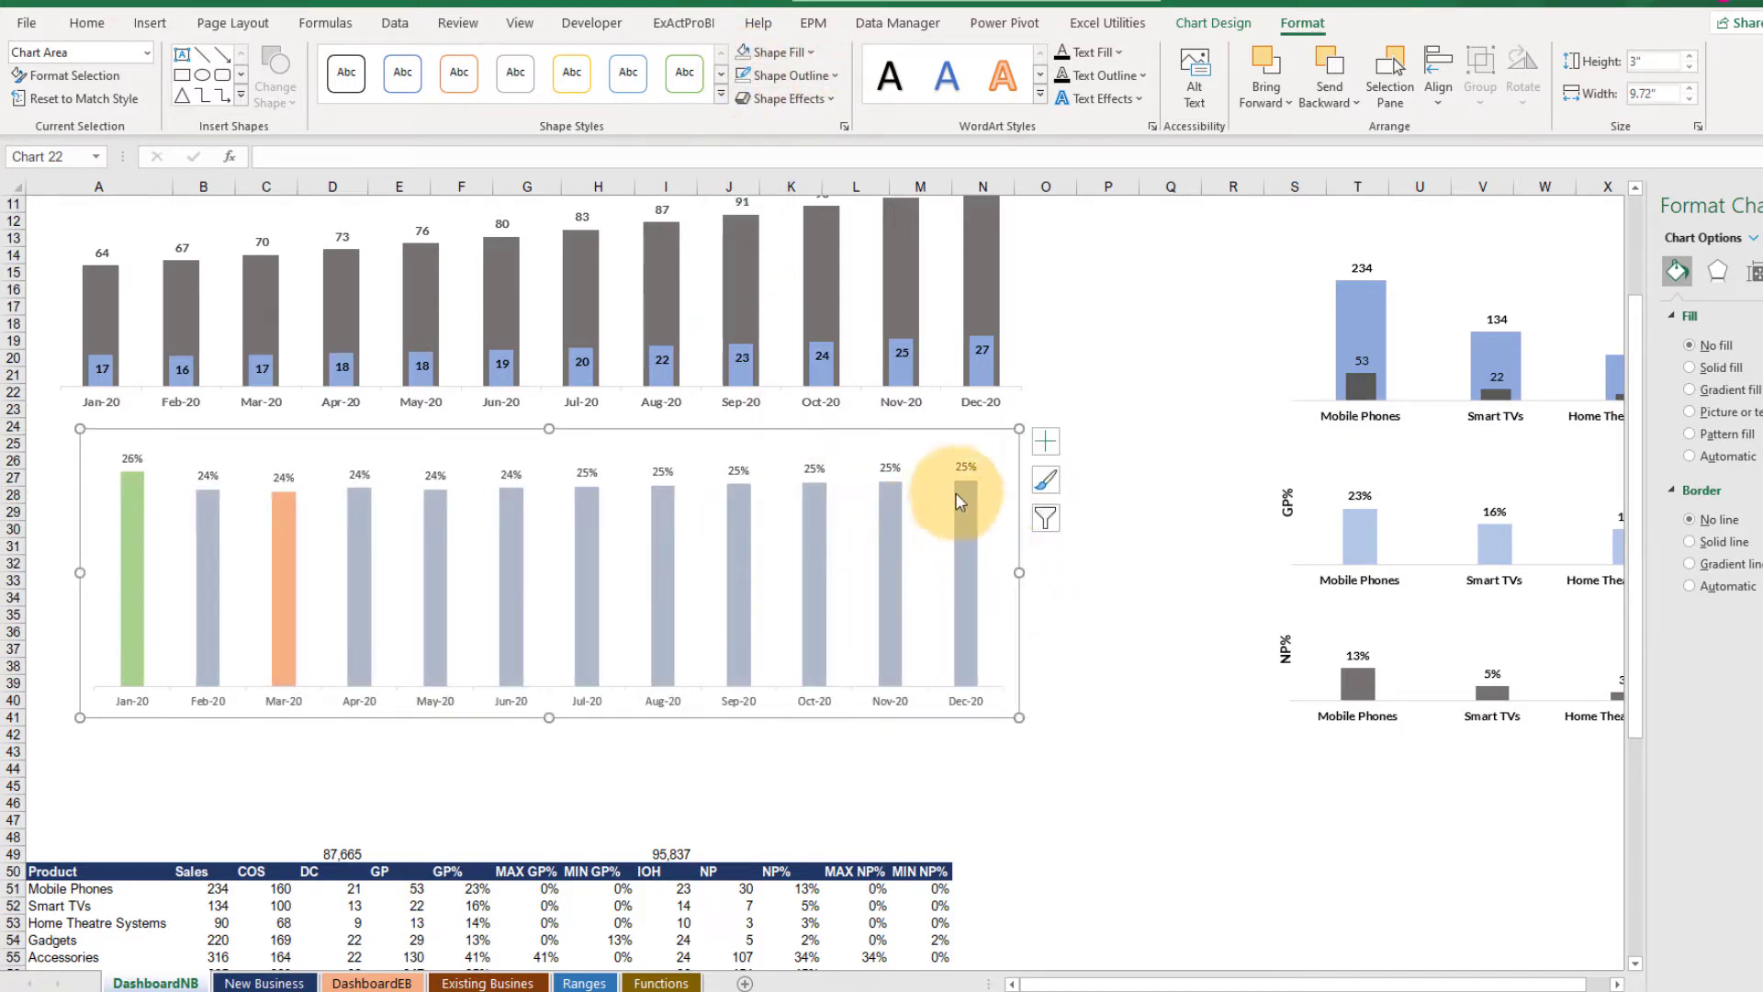
pyautogui.moveTo(888, 432); pyautogui.dragTo(907, 317)
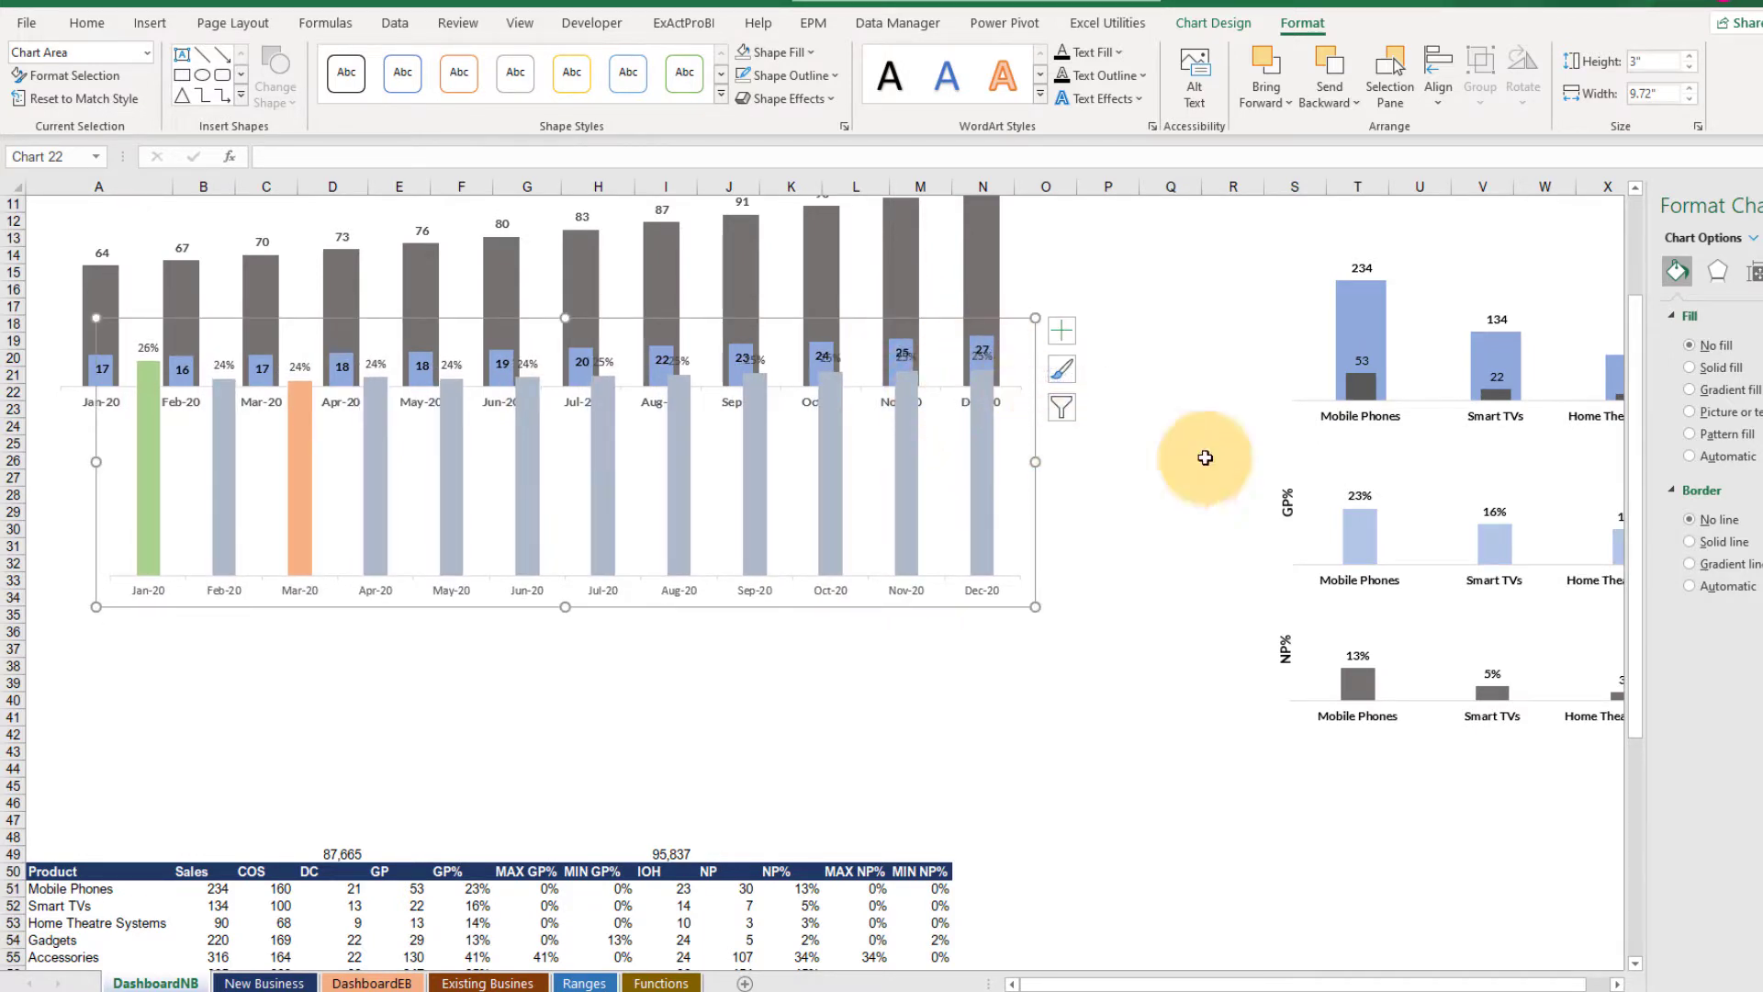
# Set the gap width of the GP% series to 230%
pyautogui.click(982, 444)
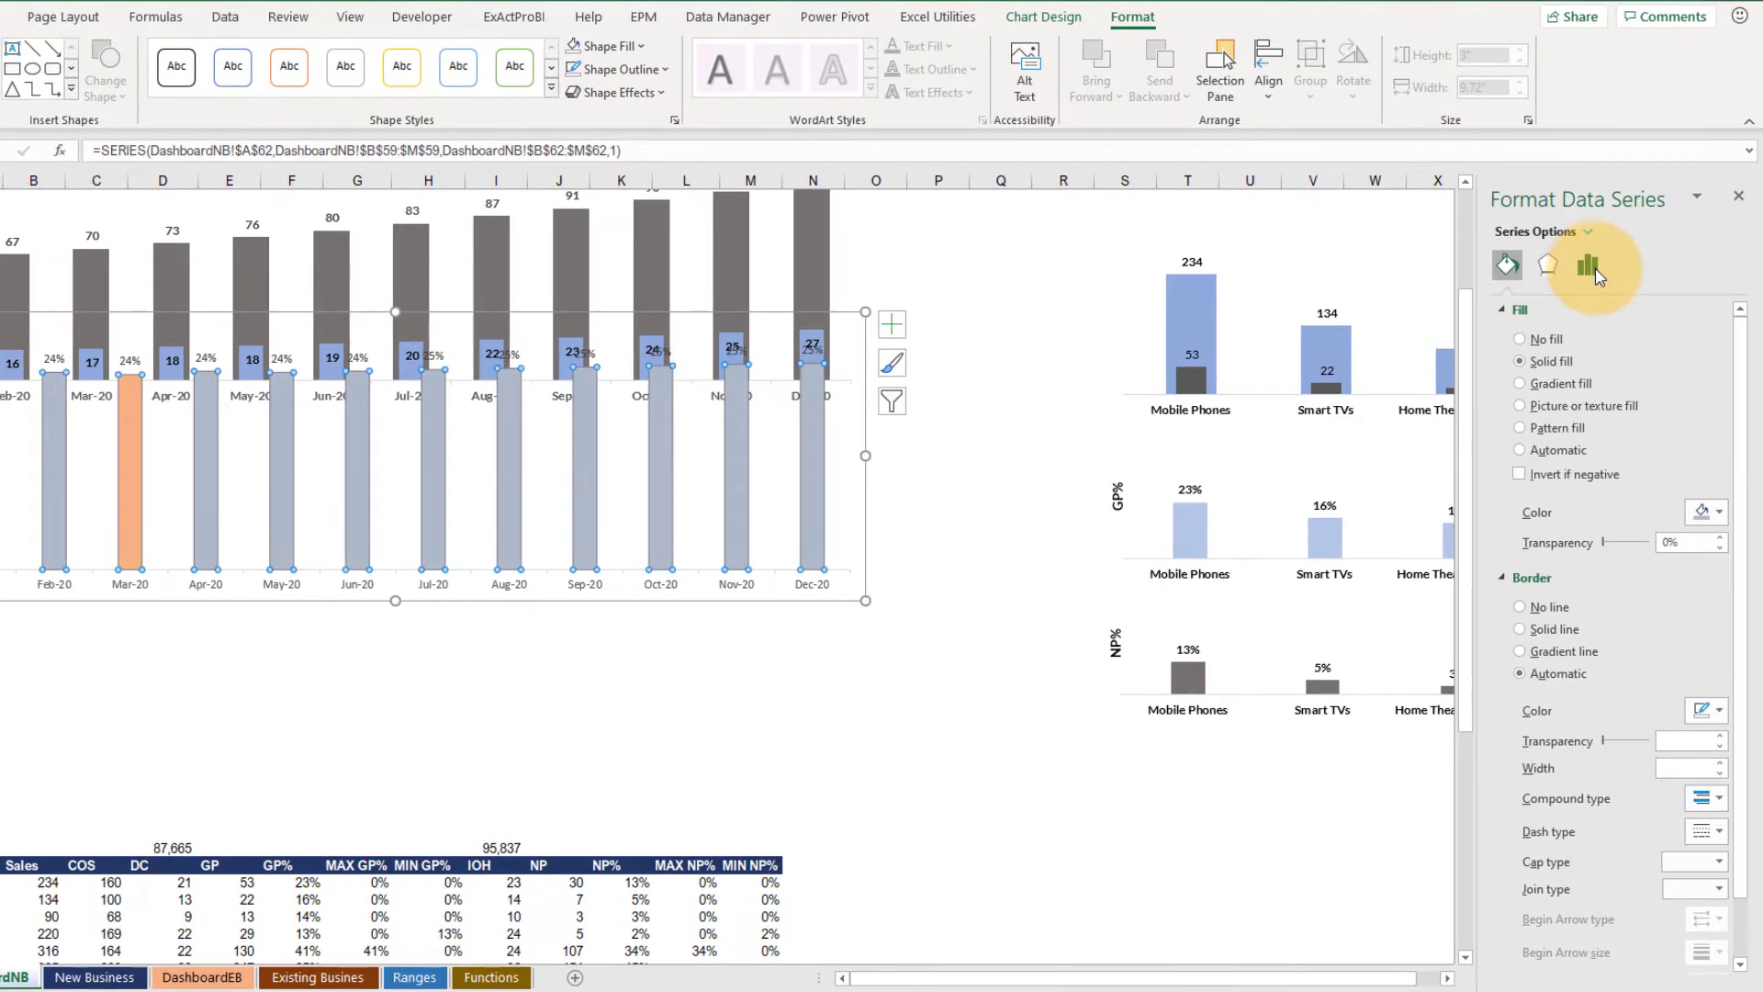
pyautogui.click(1757, 272)
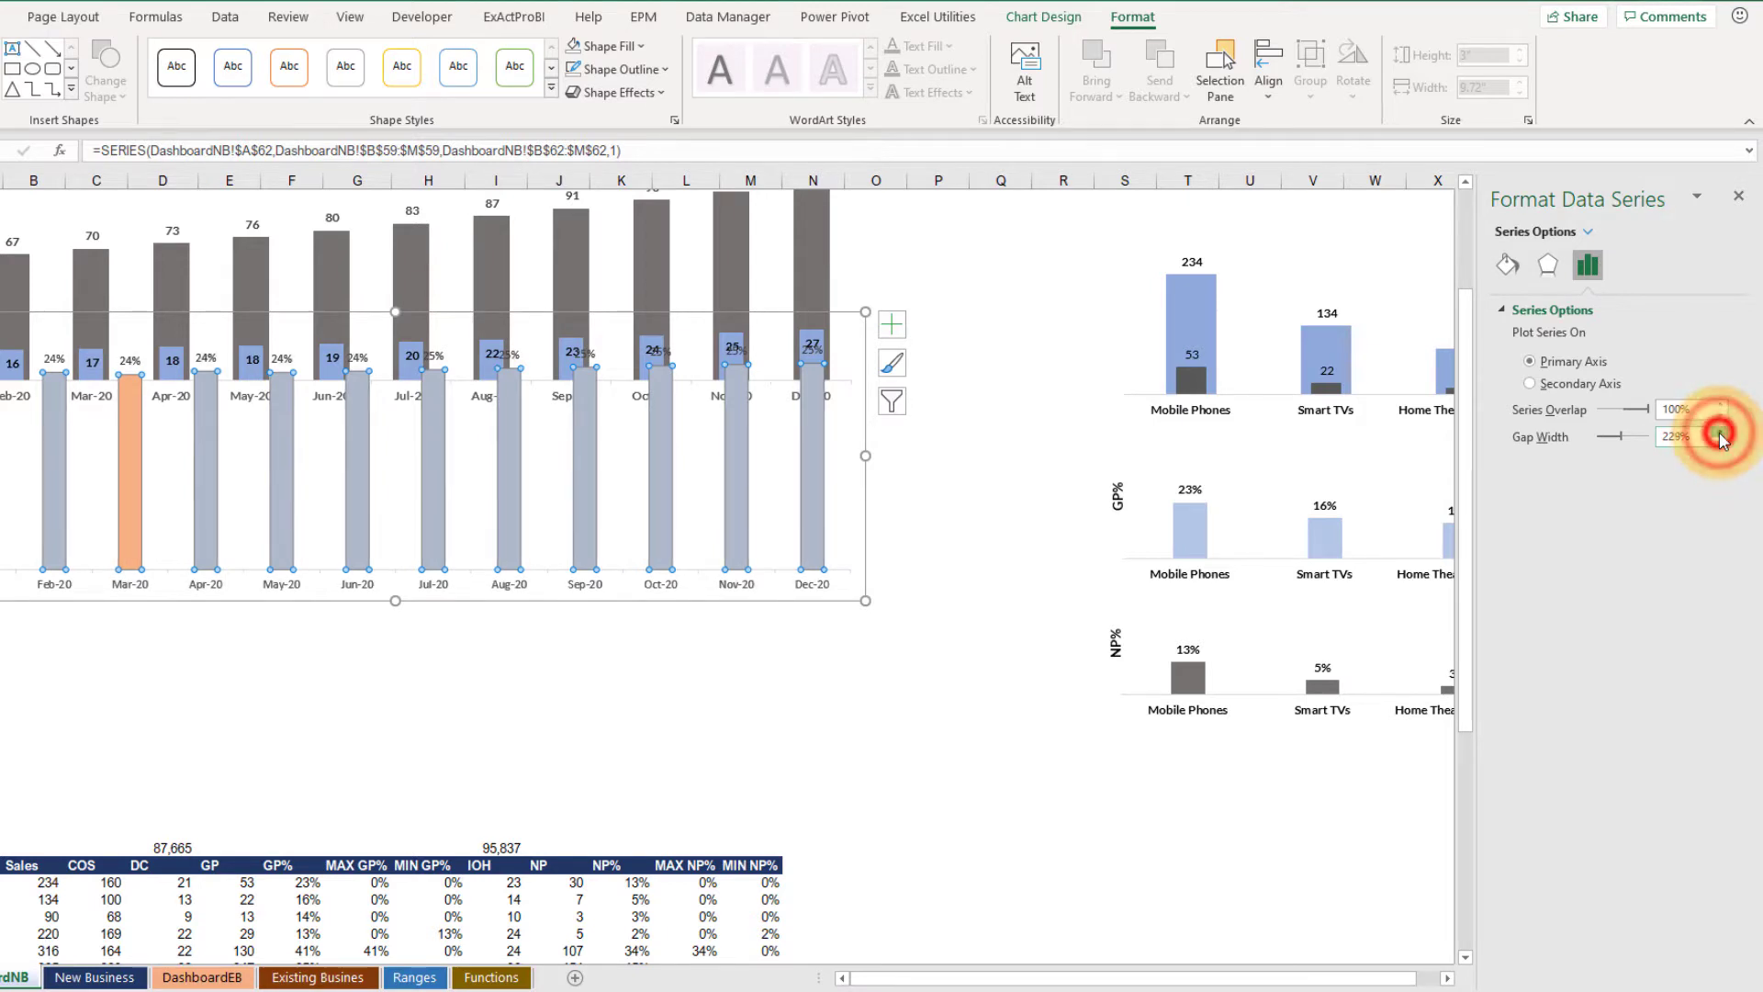
pyautogui.click(1011, 464)
pyautogui.click(818, 432)
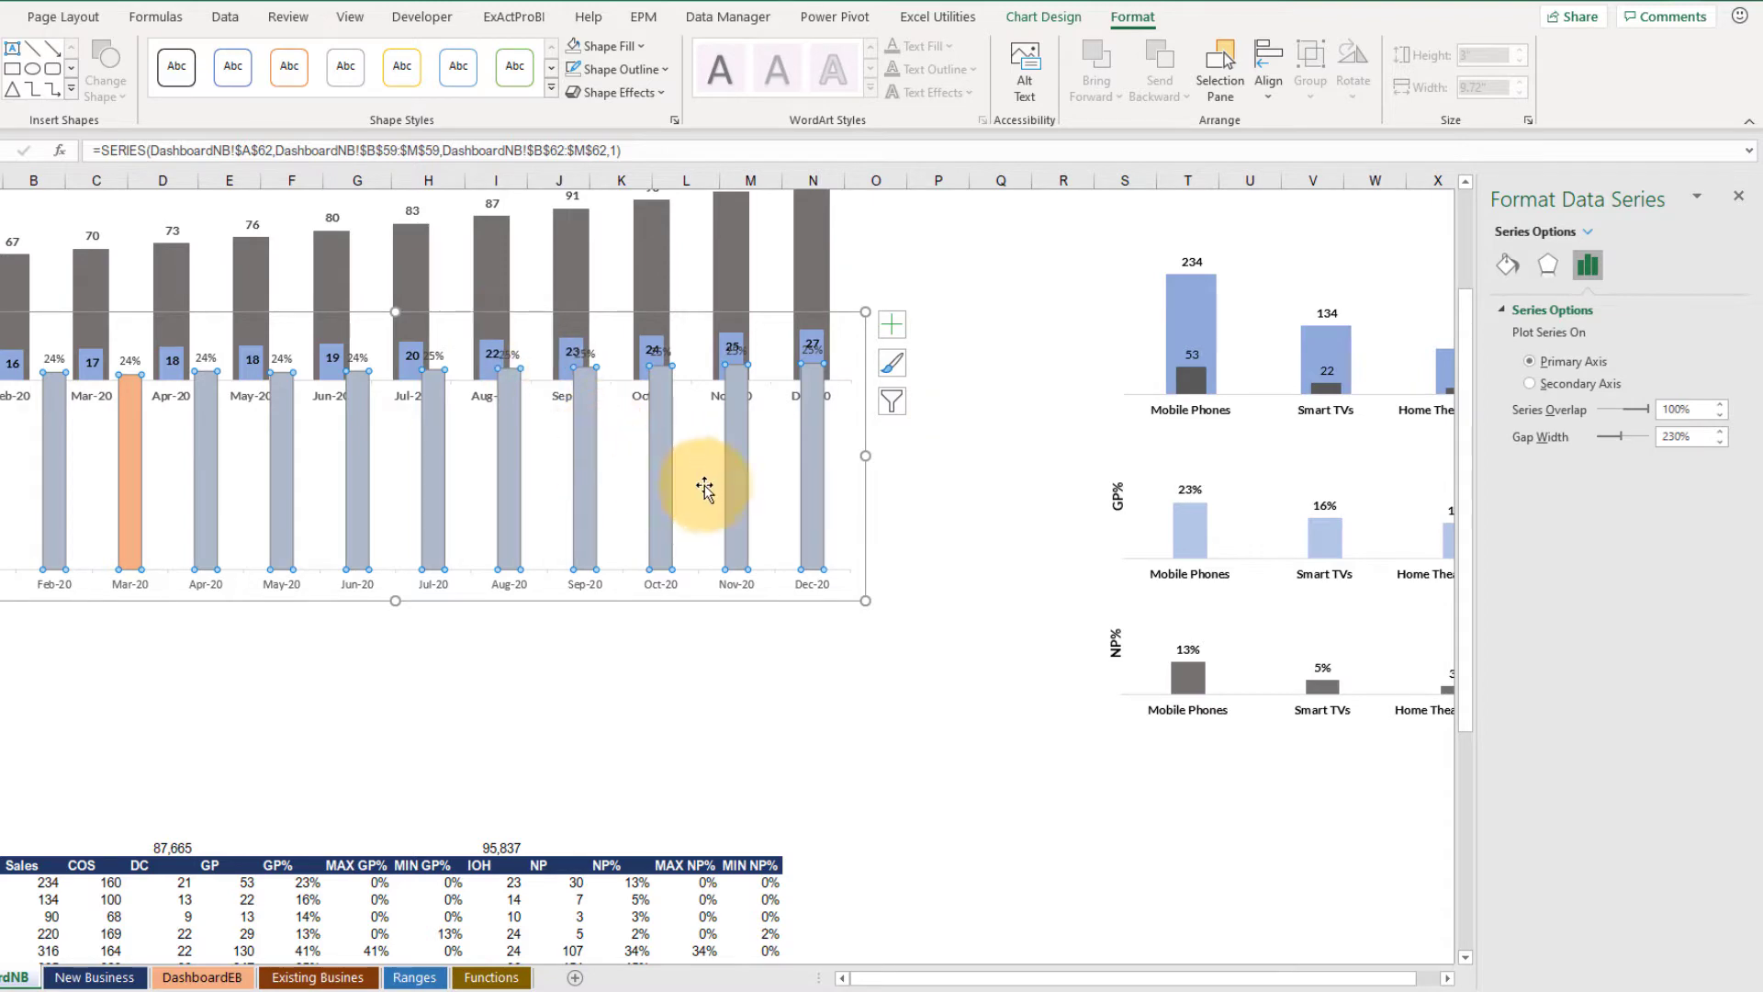
# Widen the GP% chart to about 10.22" so its columns line up with the monthly columns of the chart above
pyautogui.moveTo(95, 451); pyautogui.dragTo(46, 457)
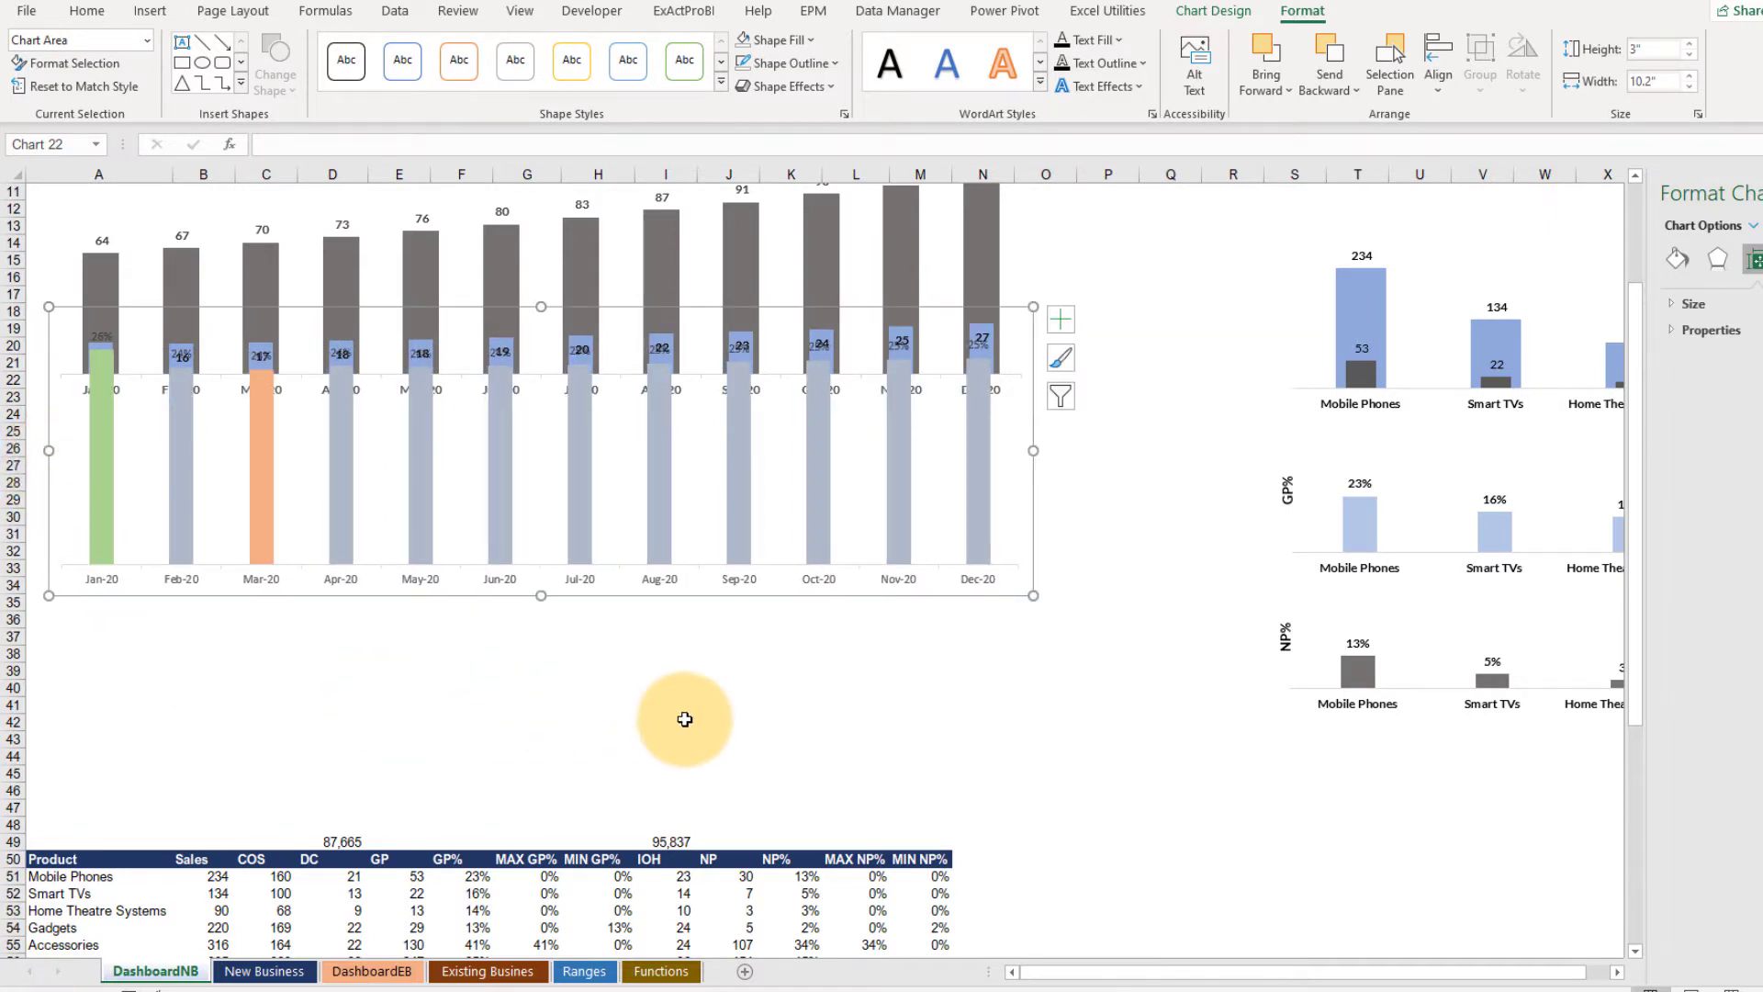
pyautogui.moveTo(1035, 449); pyautogui.dragTo(1035, 450)
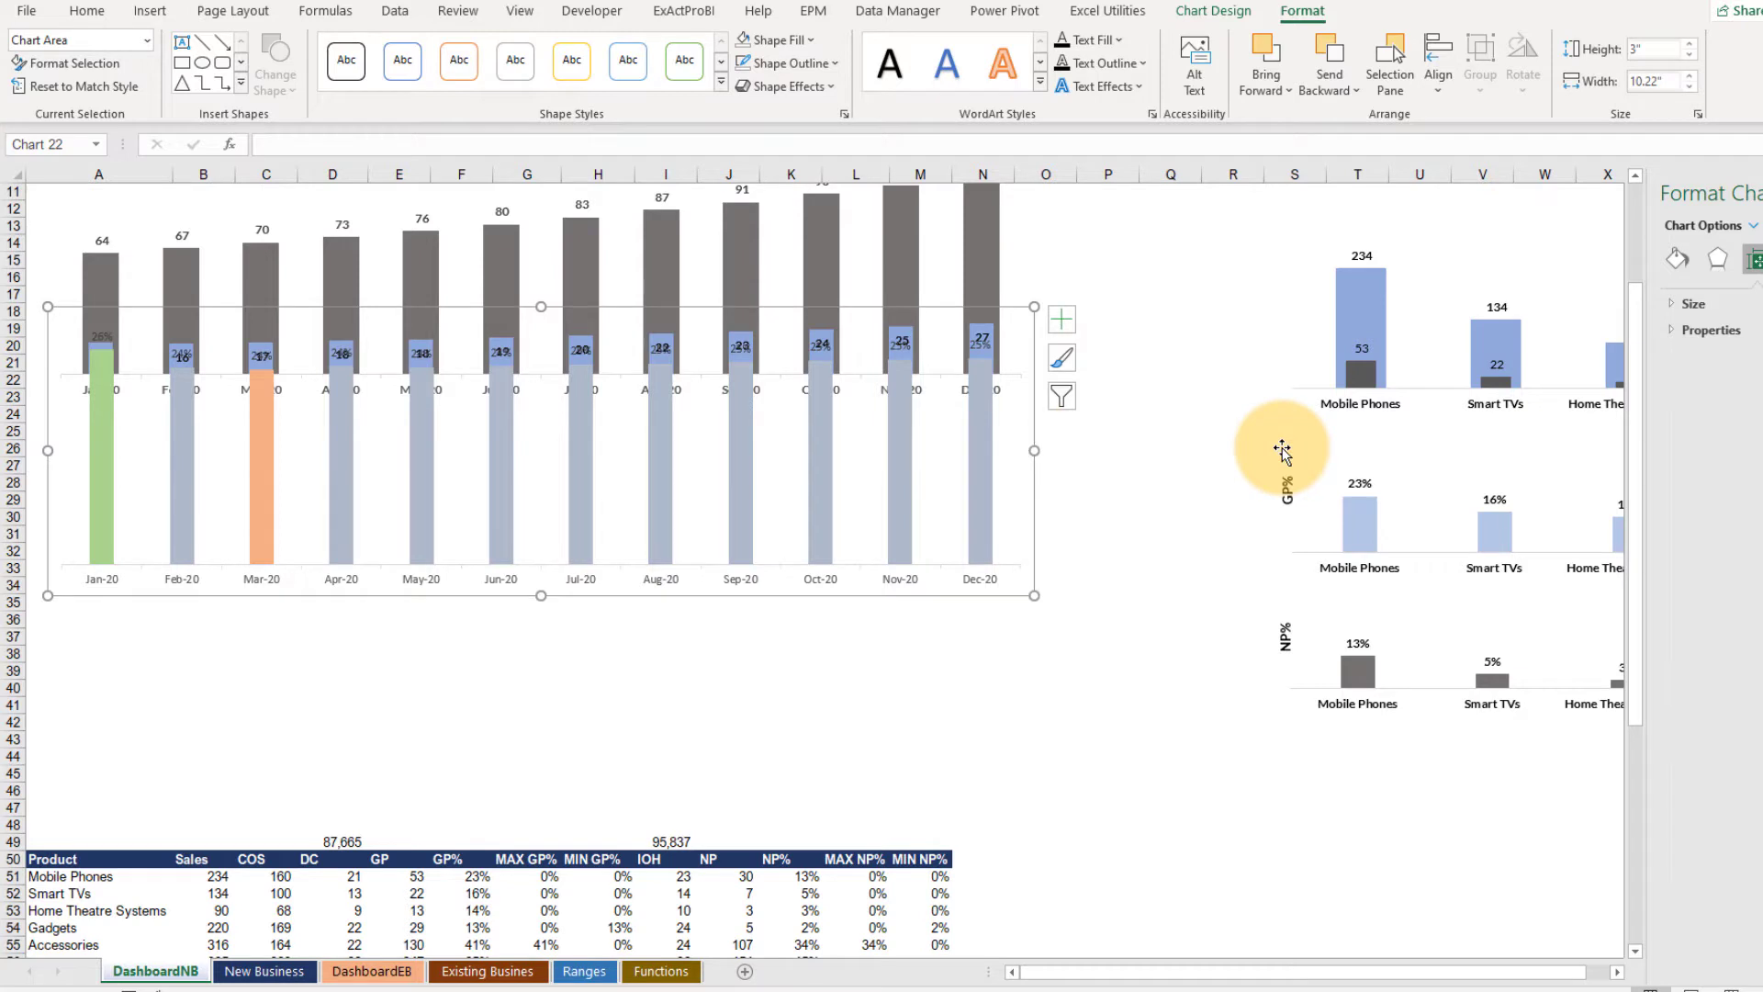
# Nudge the GP% chart straight down until it sits fully below the upper chart's month labels
pyautogui.press('Down')
pyautogui.press('Down')
pyautogui.press('Down')
pyautogui.press('Down')
pyautogui.press('Down')
pyautogui.press('Down')
pyautogui.press('Down')
pyautogui.press('Down')
pyautogui.press('Down')
pyautogui.press('Down')
pyautogui.press('Down')
pyautogui.press('Down')
pyautogui.press('Down')
pyautogui.press('Down')
pyautogui.press('Down')
pyautogui.press('Down')
pyautogui.press('Down')
pyautogui.press('Down')
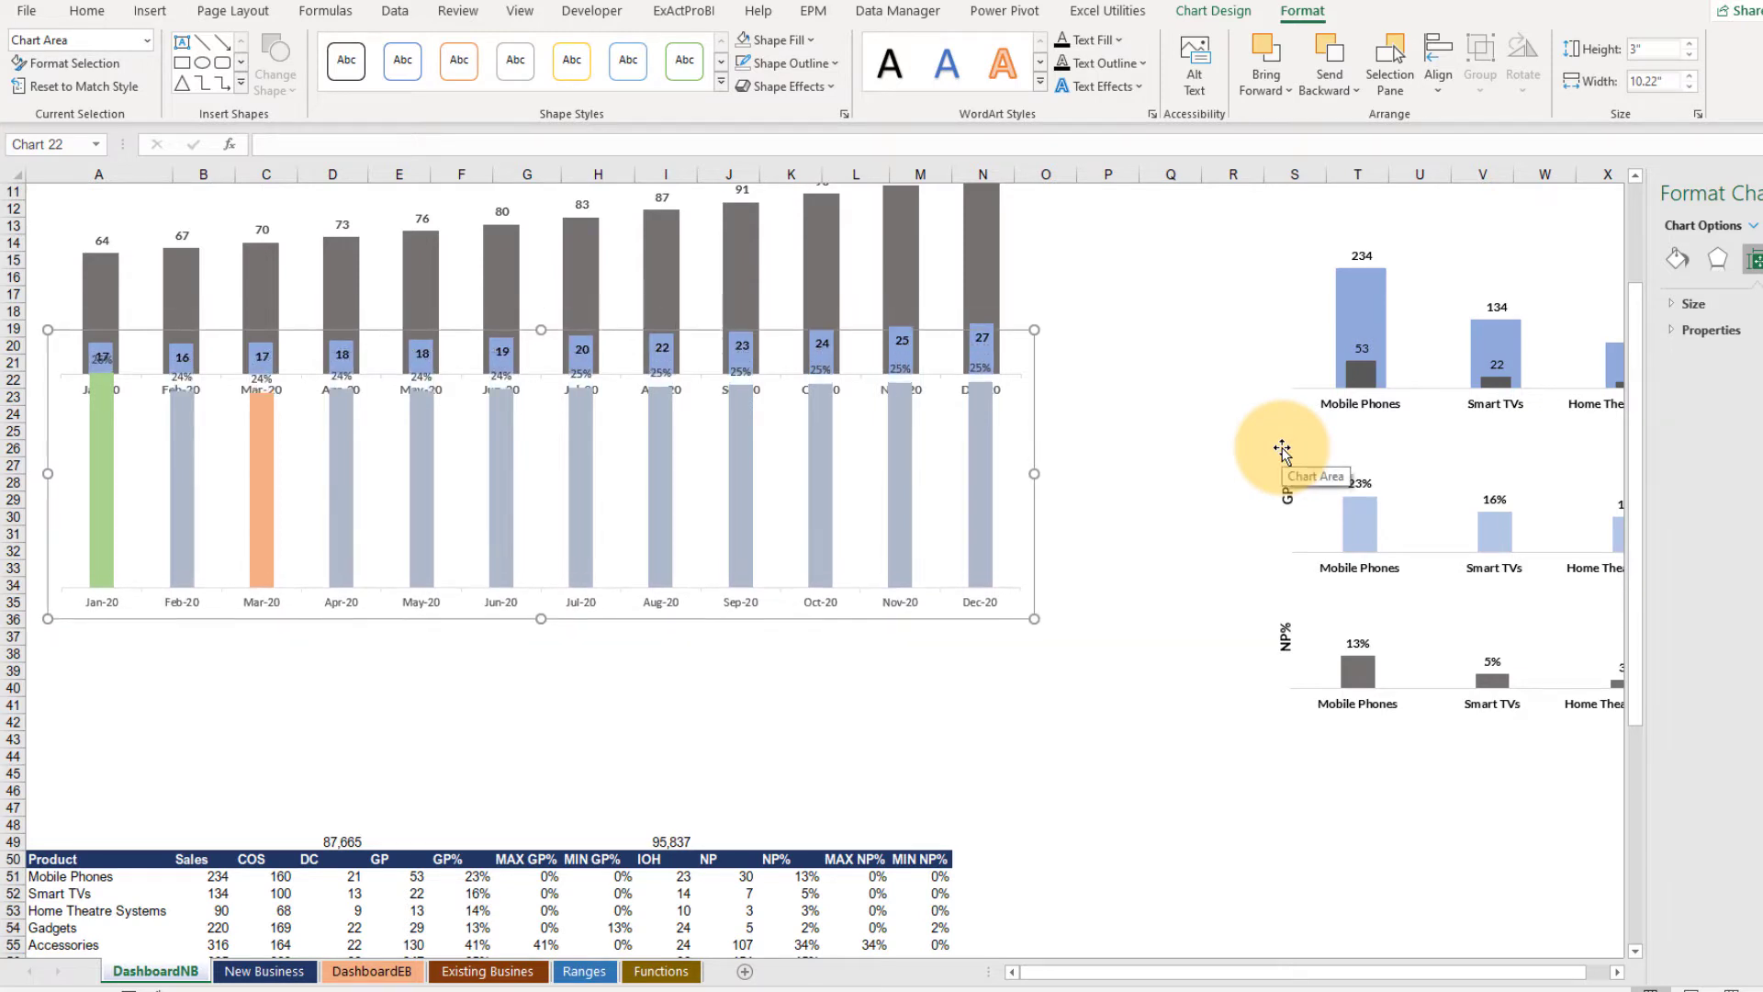
pyautogui.press('Down')
pyautogui.press('Down')
pyautogui.press('Down')
pyautogui.press('Down')
pyautogui.press('Down')
pyautogui.press('Down')
pyautogui.press('Down')
pyautogui.press('Down')
pyautogui.press('Down')
pyautogui.press('Down')
pyautogui.press('Down')
pyautogui.press('Down')
pyautogui.press('Down')
pyautogui.press('Down')
pyautogui.press('Down')
pyautogui.press('Down')
pyautogui.press('Down')
pyautogui.press('Down')
pyautogui.press('Down')
pyautogui.press('Down')
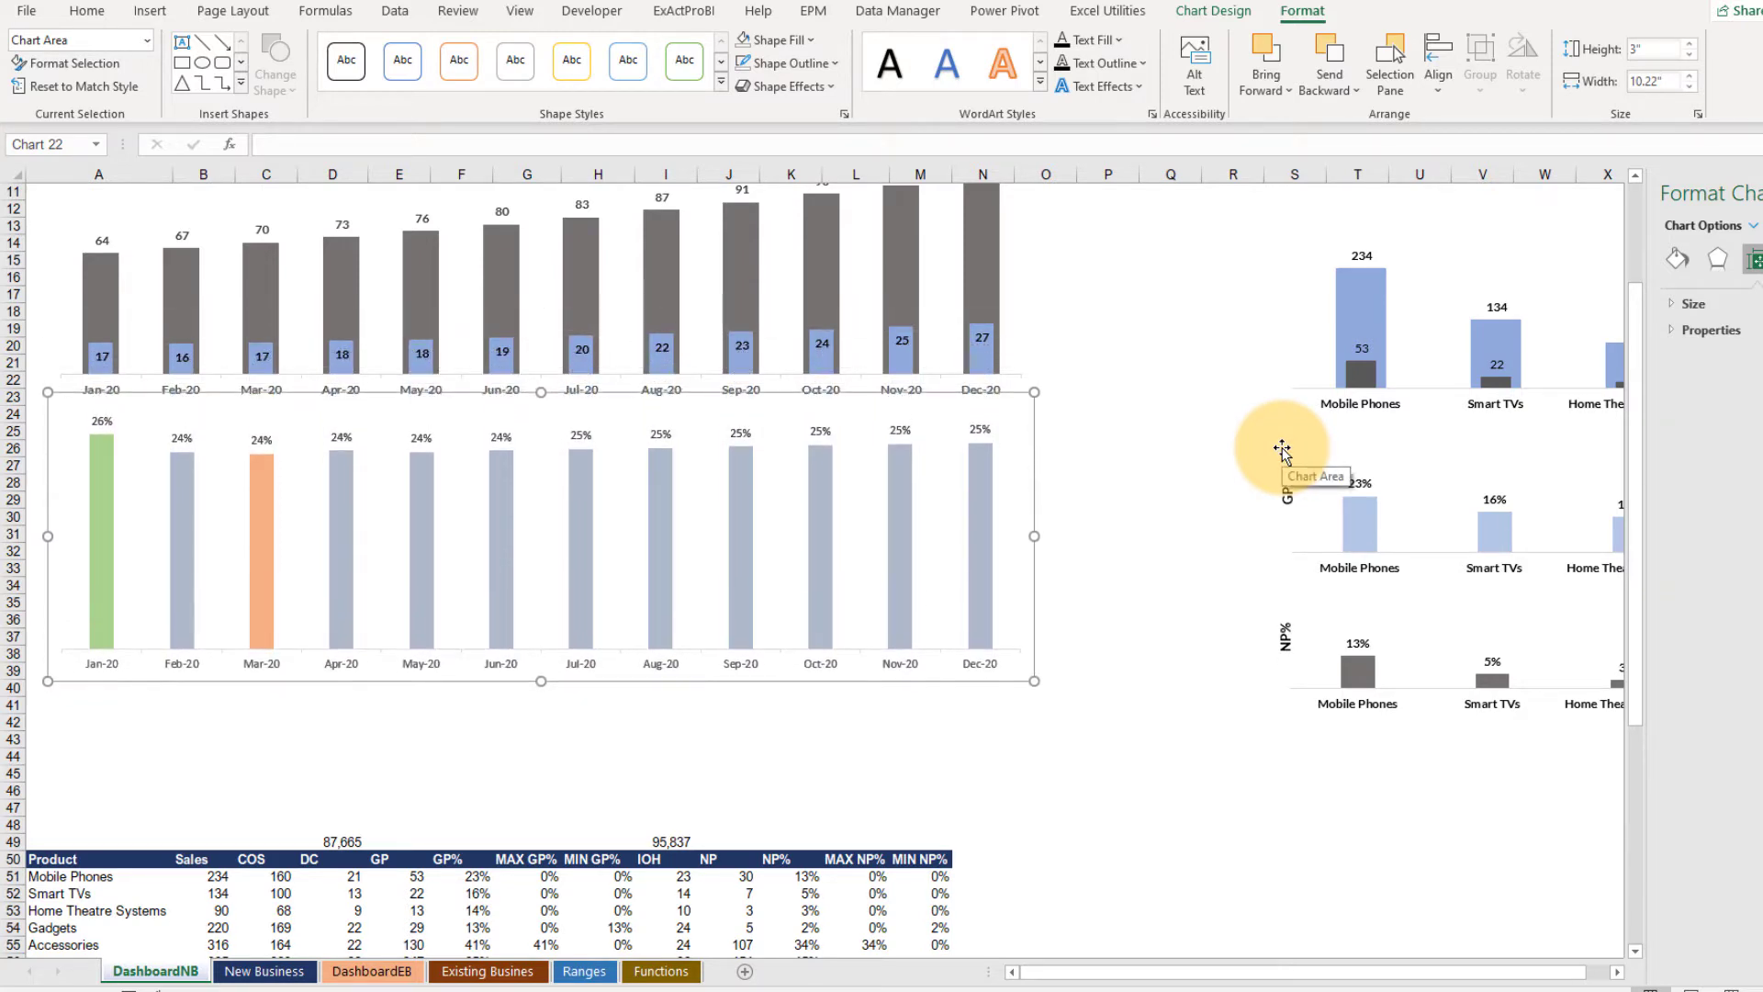
pyautogui.press('Down')
pyautogui.press('Down')
pyautogui.press('Down')
pyautogui.press('Down')
pyautogui.press('Down')
pyautogui.press('Down')
pyautogui.press('Down')
pyautogui.press('Down')
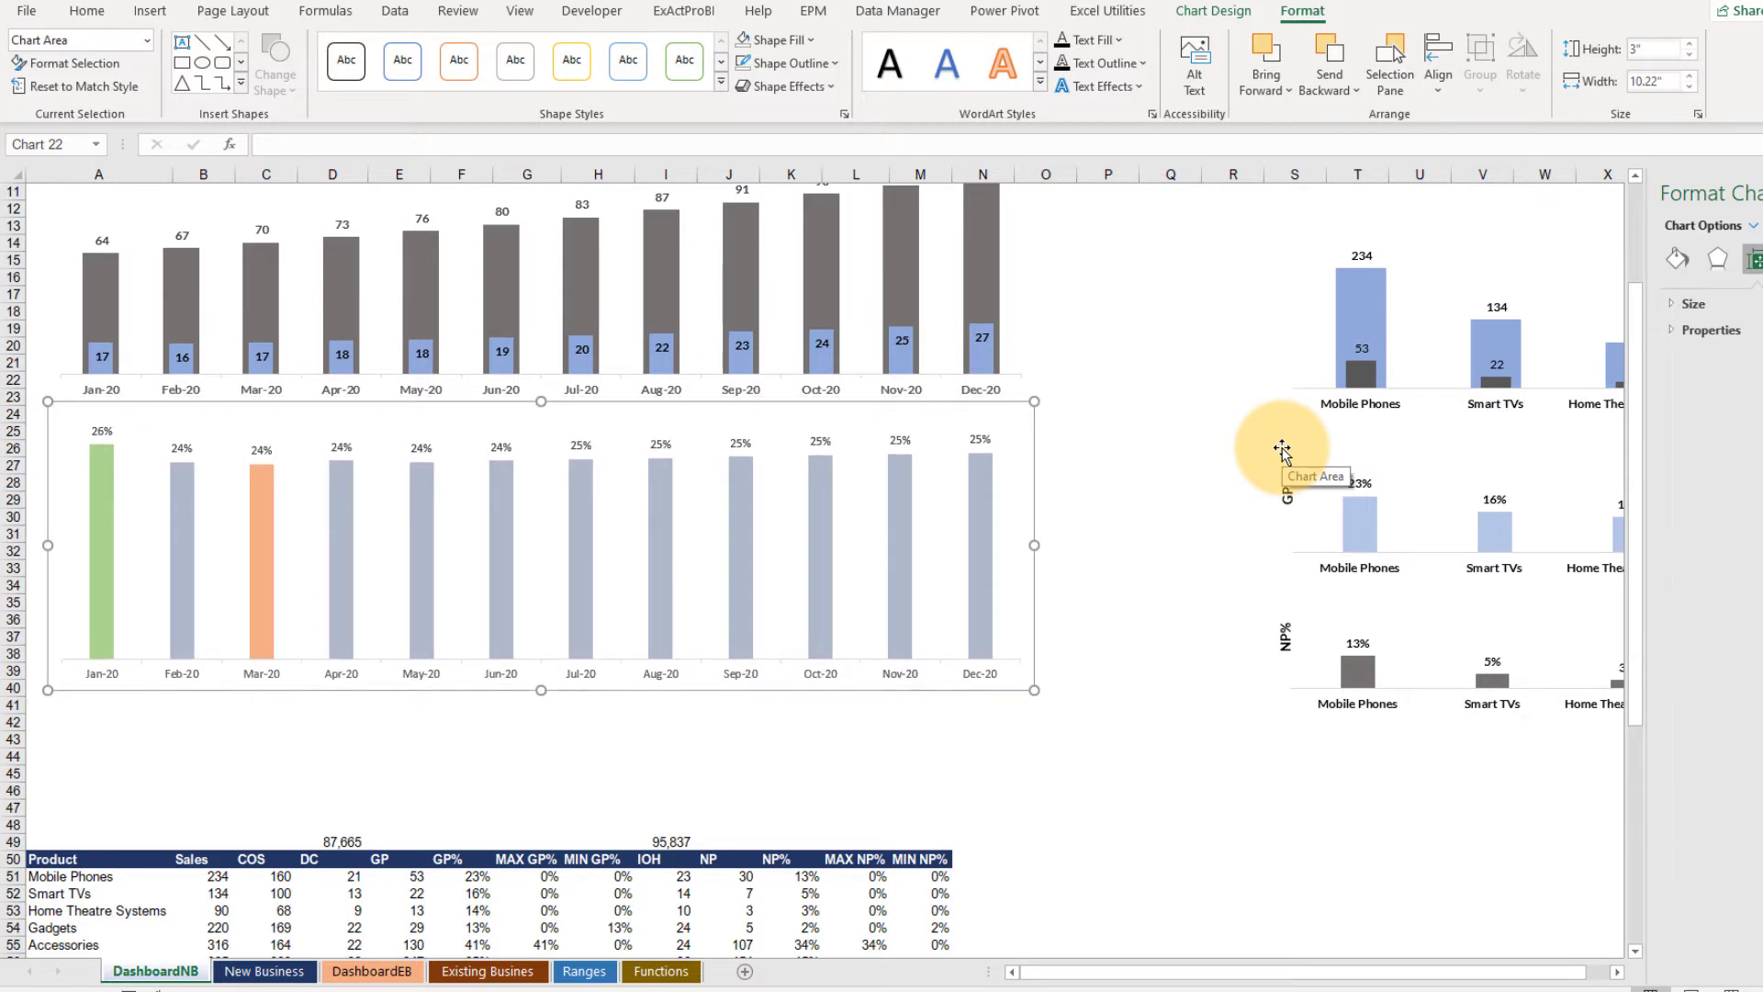
pyautogui.press('Down')
# Reduce the GP% chart's height to about 1.94" and nudge it up directly beneath the upper chart's month labels
pyautogui.click(549, 441)
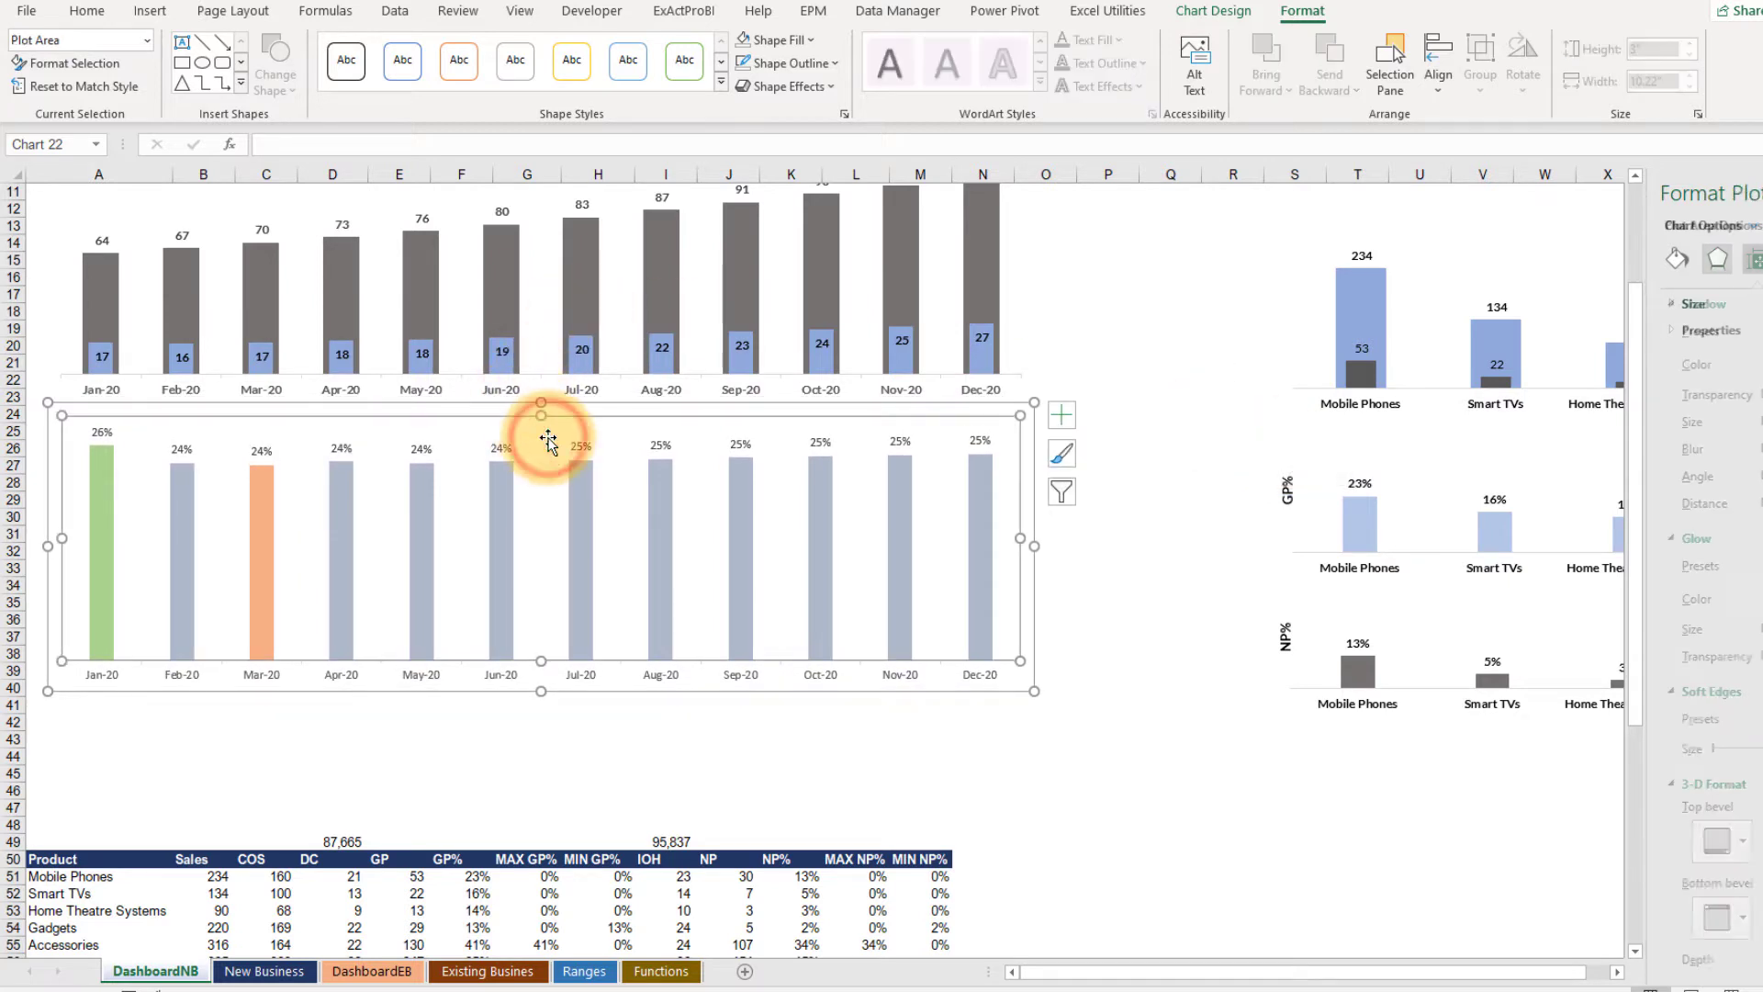
pyautogui.moveTo(541, 401); pyautogui.dragTo(539, 503)
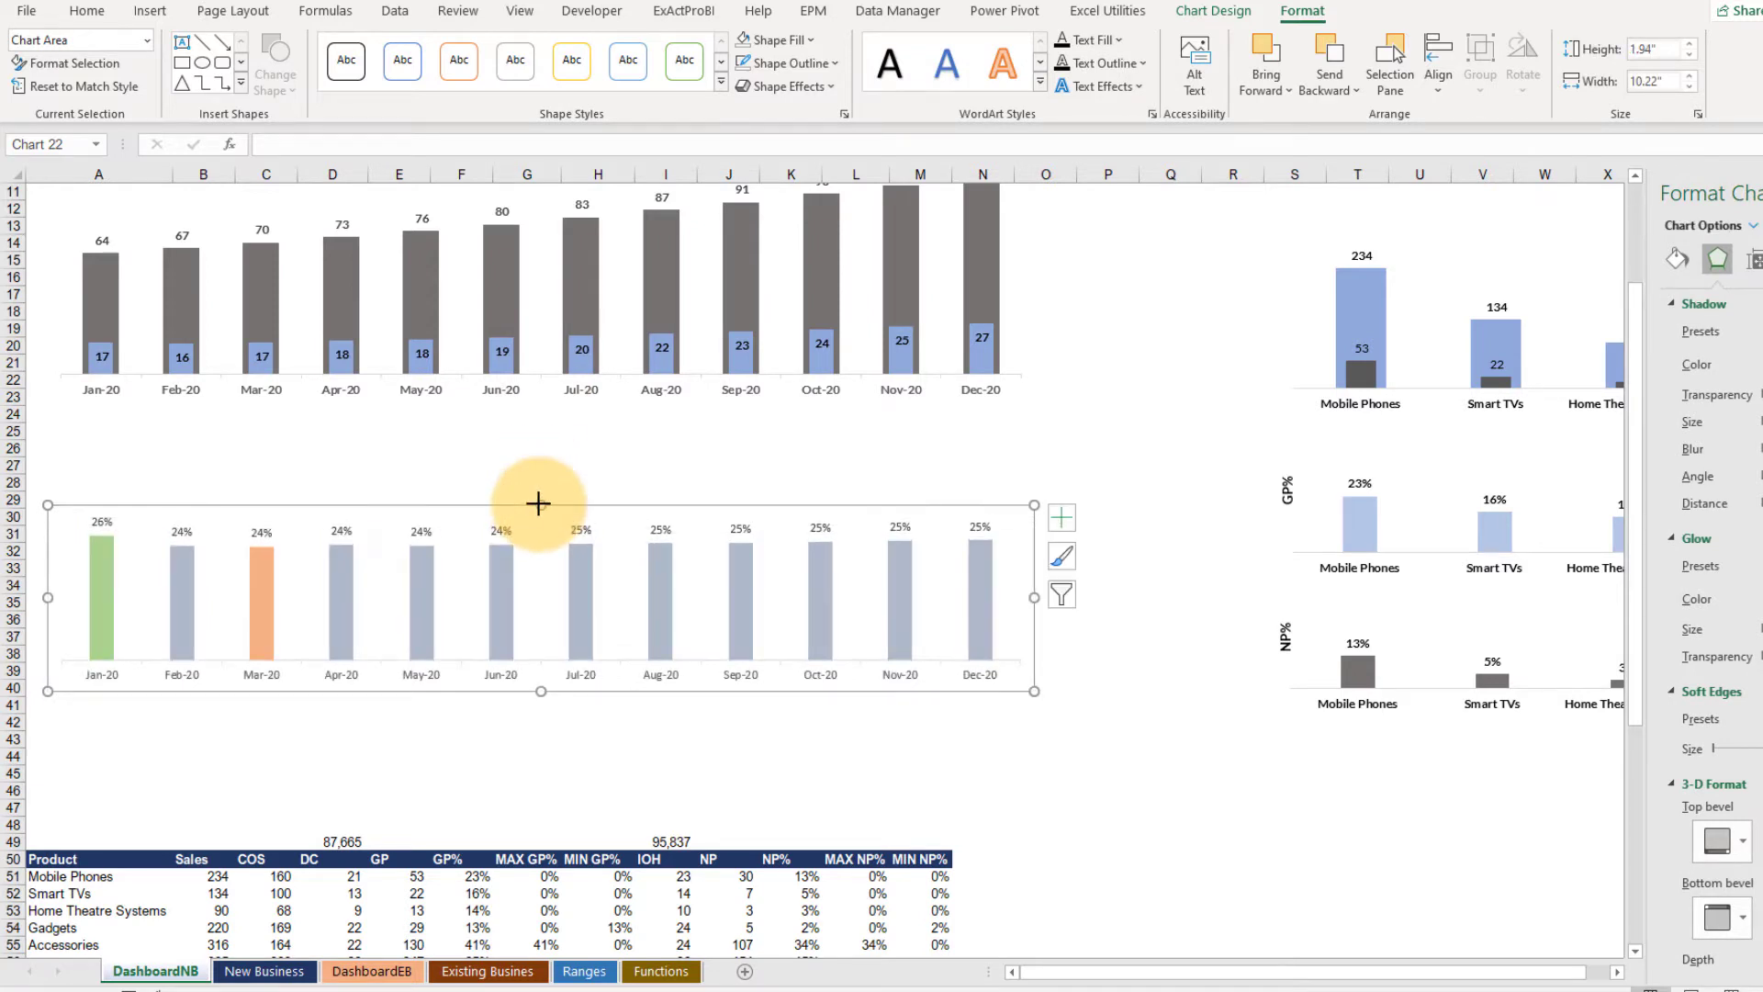
pyautogui.press('Up')
pyautogui.press('Up')
pyautogui.press('Up')
pyautogui.press('Up')
pyautogui.press('Up')
pyautogui.press('Up')
pyautogui.press('Up')
pyautogui.press('Up')
pyautogui.press('Up')
pyautogui.press('Up')
pyautogui.press('Up')
pyautogui.press('Up')
pyautogui.press('Up')
pyautogui.press('Up')
pyautogui.press('Up')
pyautogui.press('Up')
pyautogui.press('Up')
pyautogui.press('Up')
pyautogui.press('Up')
pyautogui.press('Up')
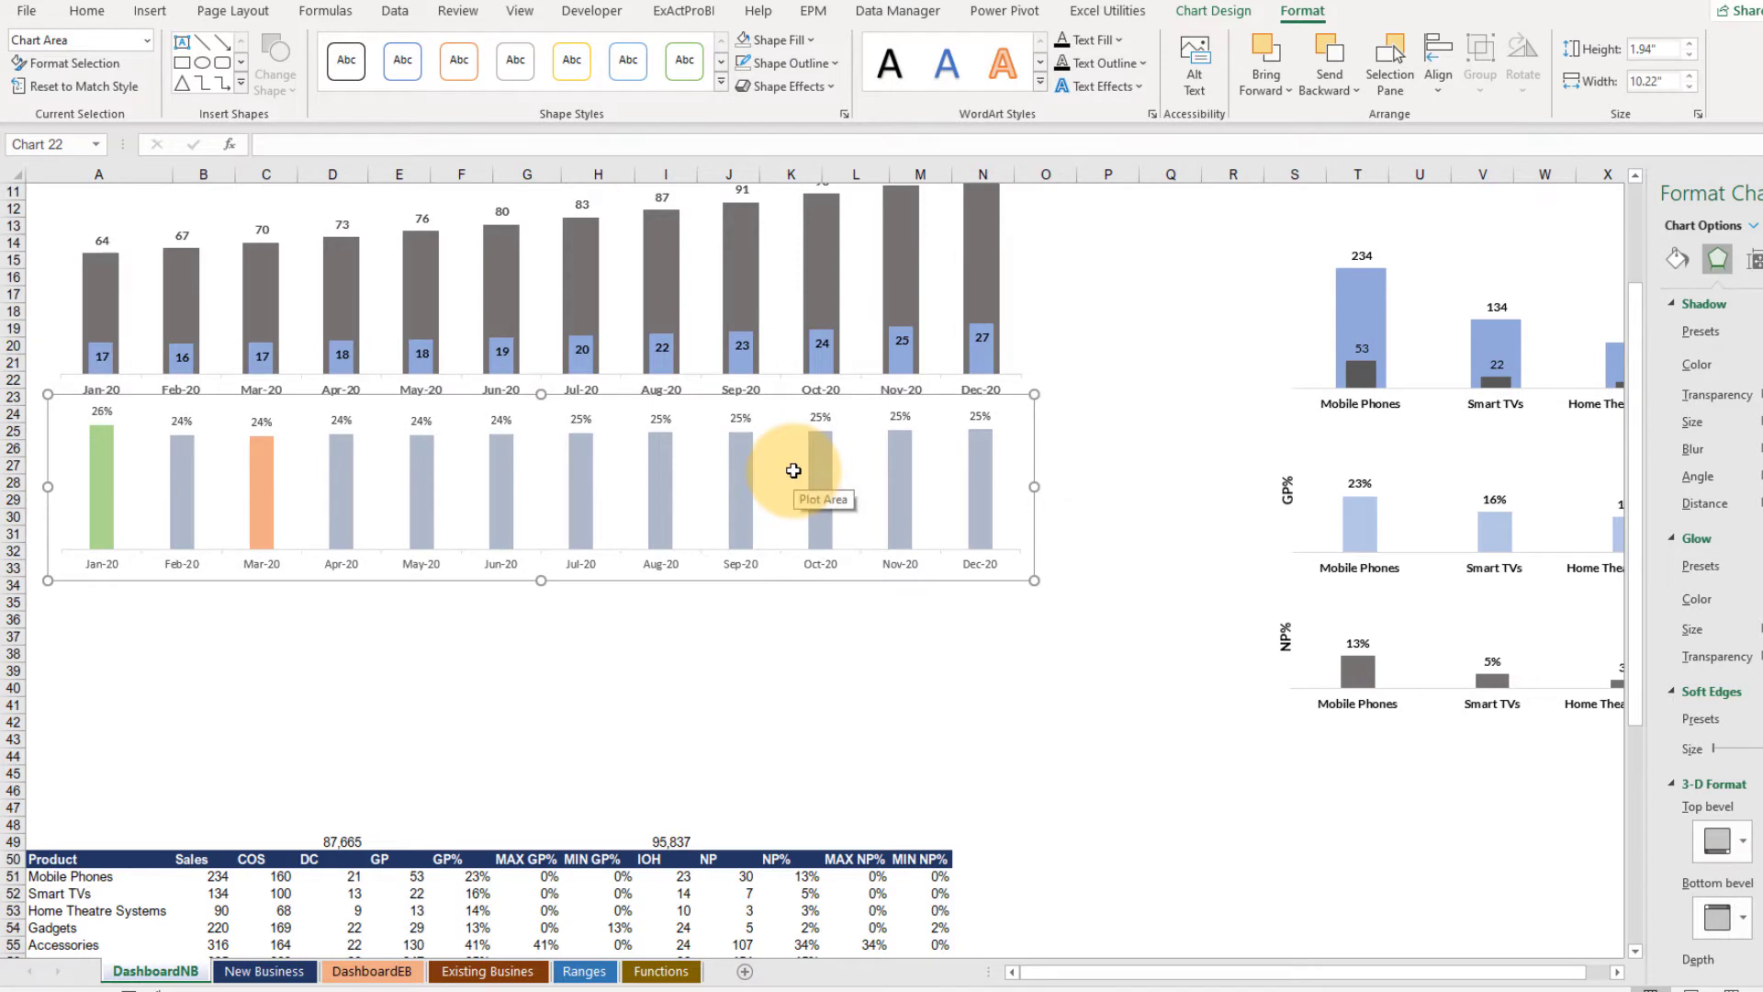
pyautogui.press('Up')
pyautogui.press('Up')
pyautogui.press('Up')
pyautogui.press('Up')
pyautogui.press('Up')
pyautogui.press('Down')
pyautogui.press('Down')
pyautogui.press('Down')
pyautogui.press('Down')
pyautogui.press('Down')
pyautogui.press('Down')
pyautogui.press('Down')
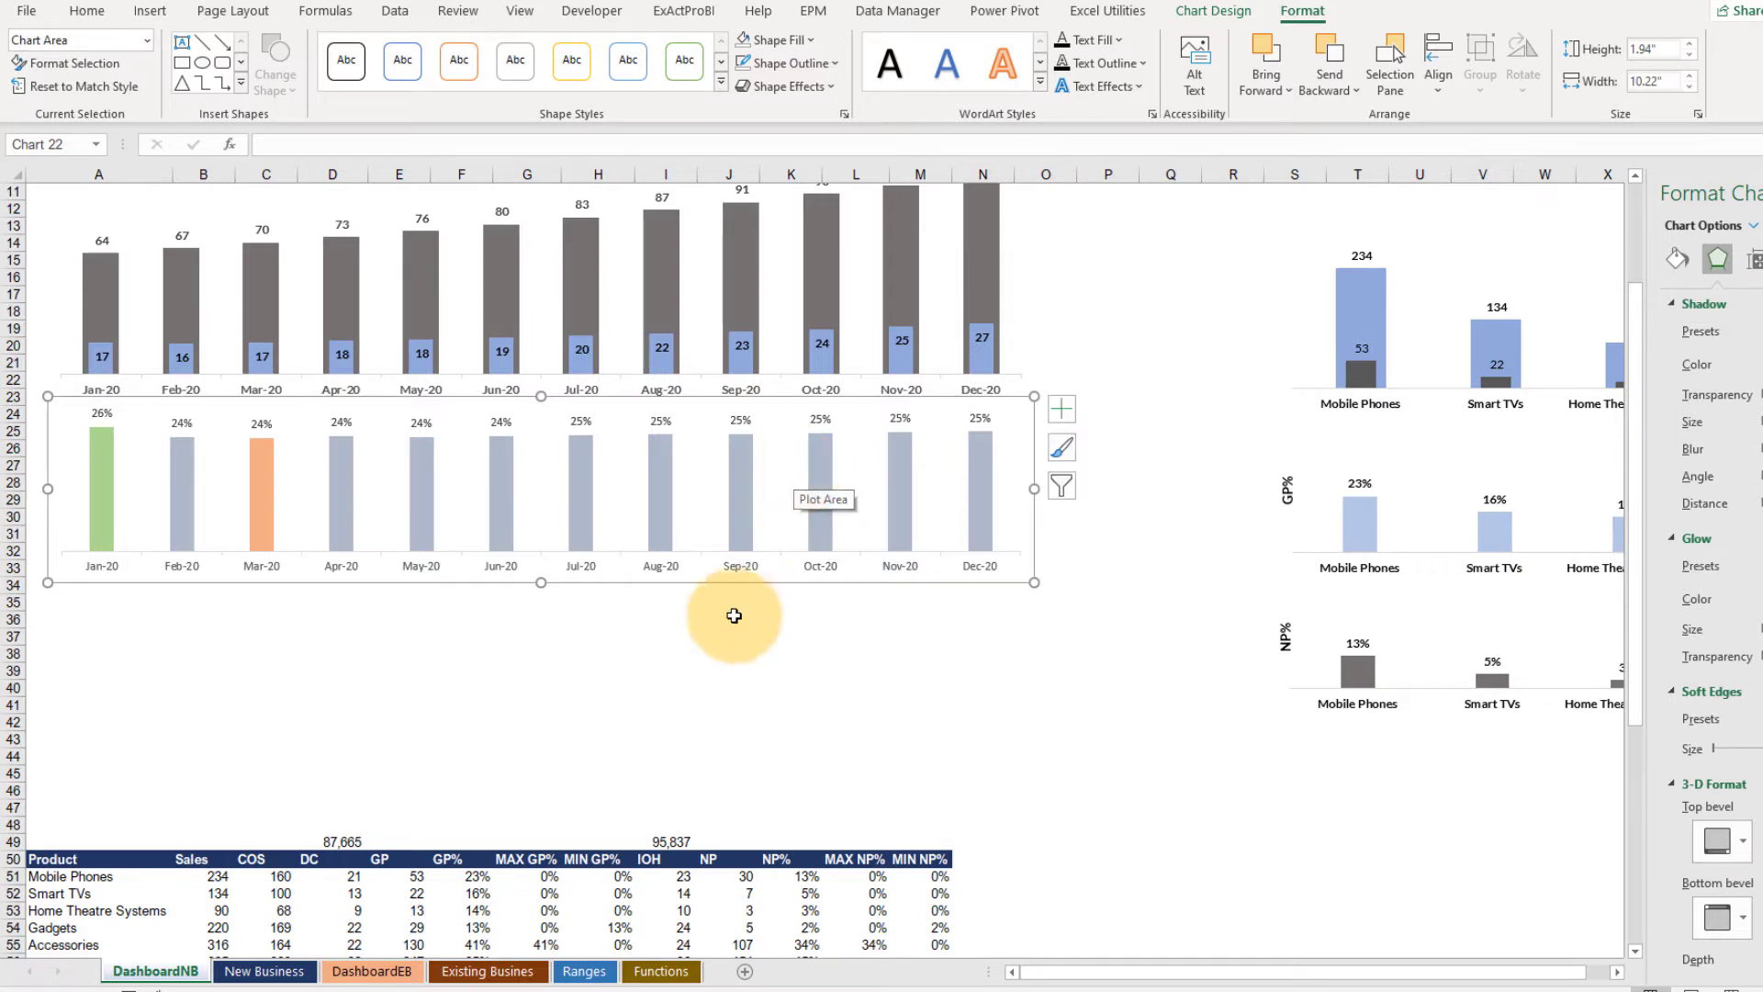
# Add axis titles to the GP% chart and delete the horizontal one
pyautogui.click(642, 669)
pyautogui.click(301, 496)
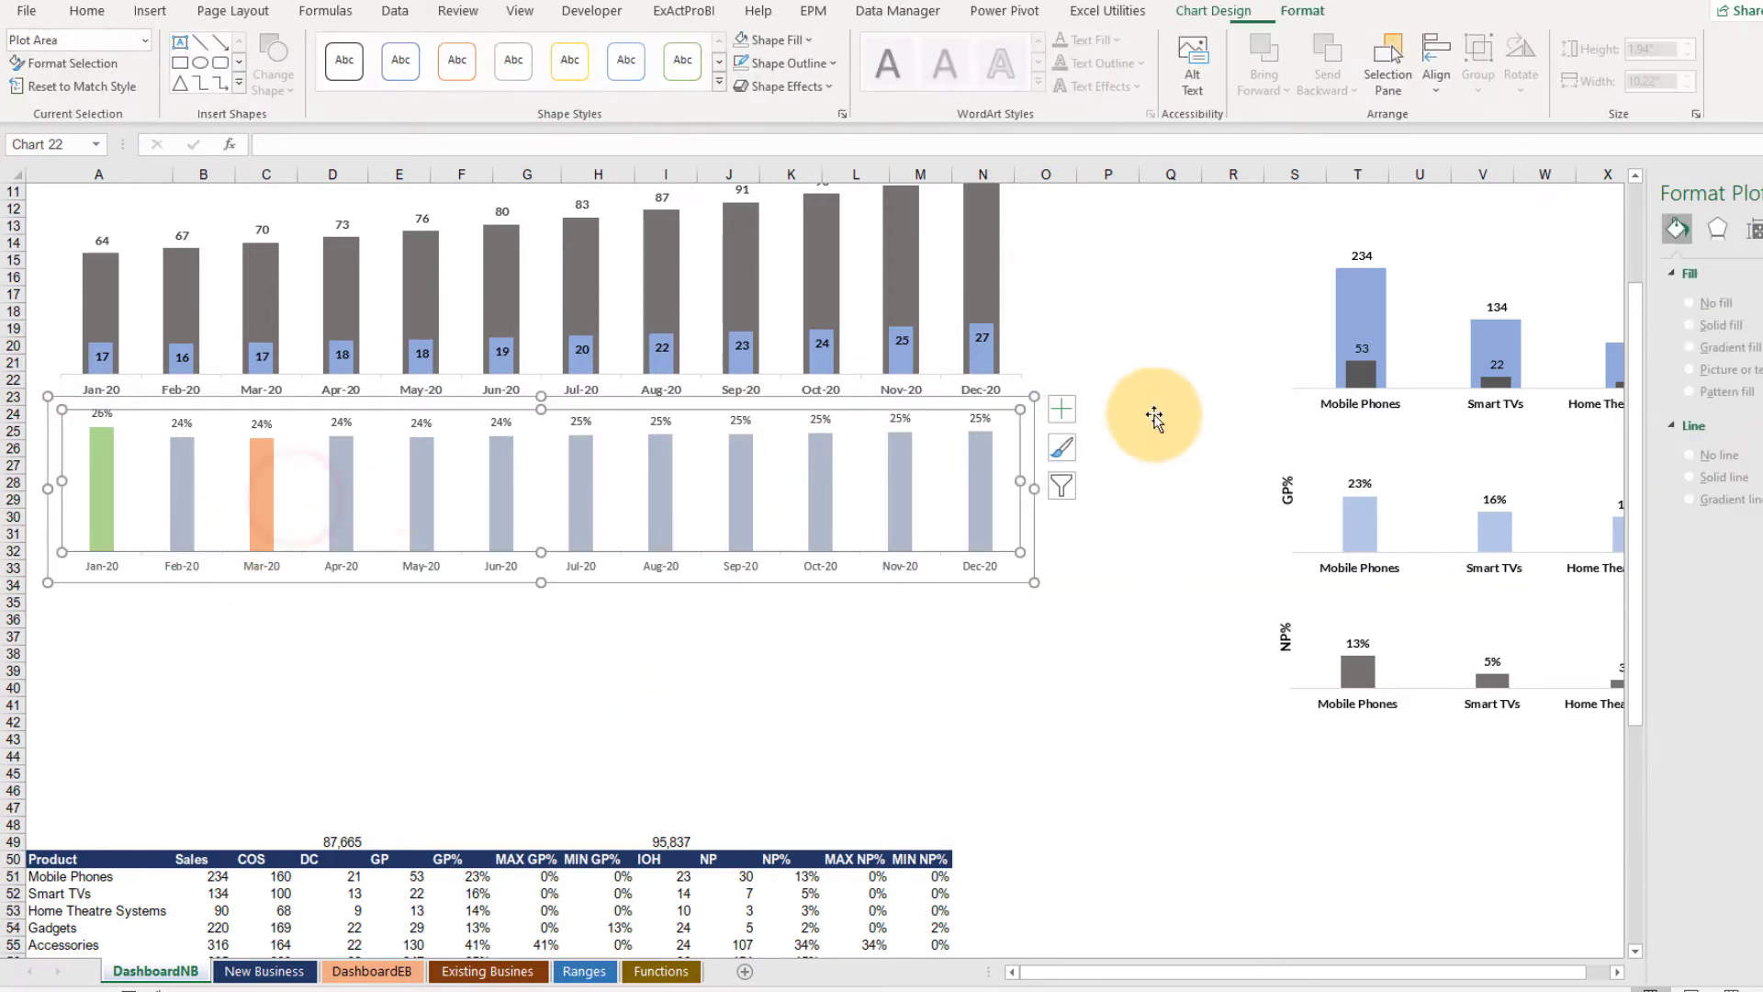
pyautogui.click(1062, 409)
pyautogui.click(1111, 455)
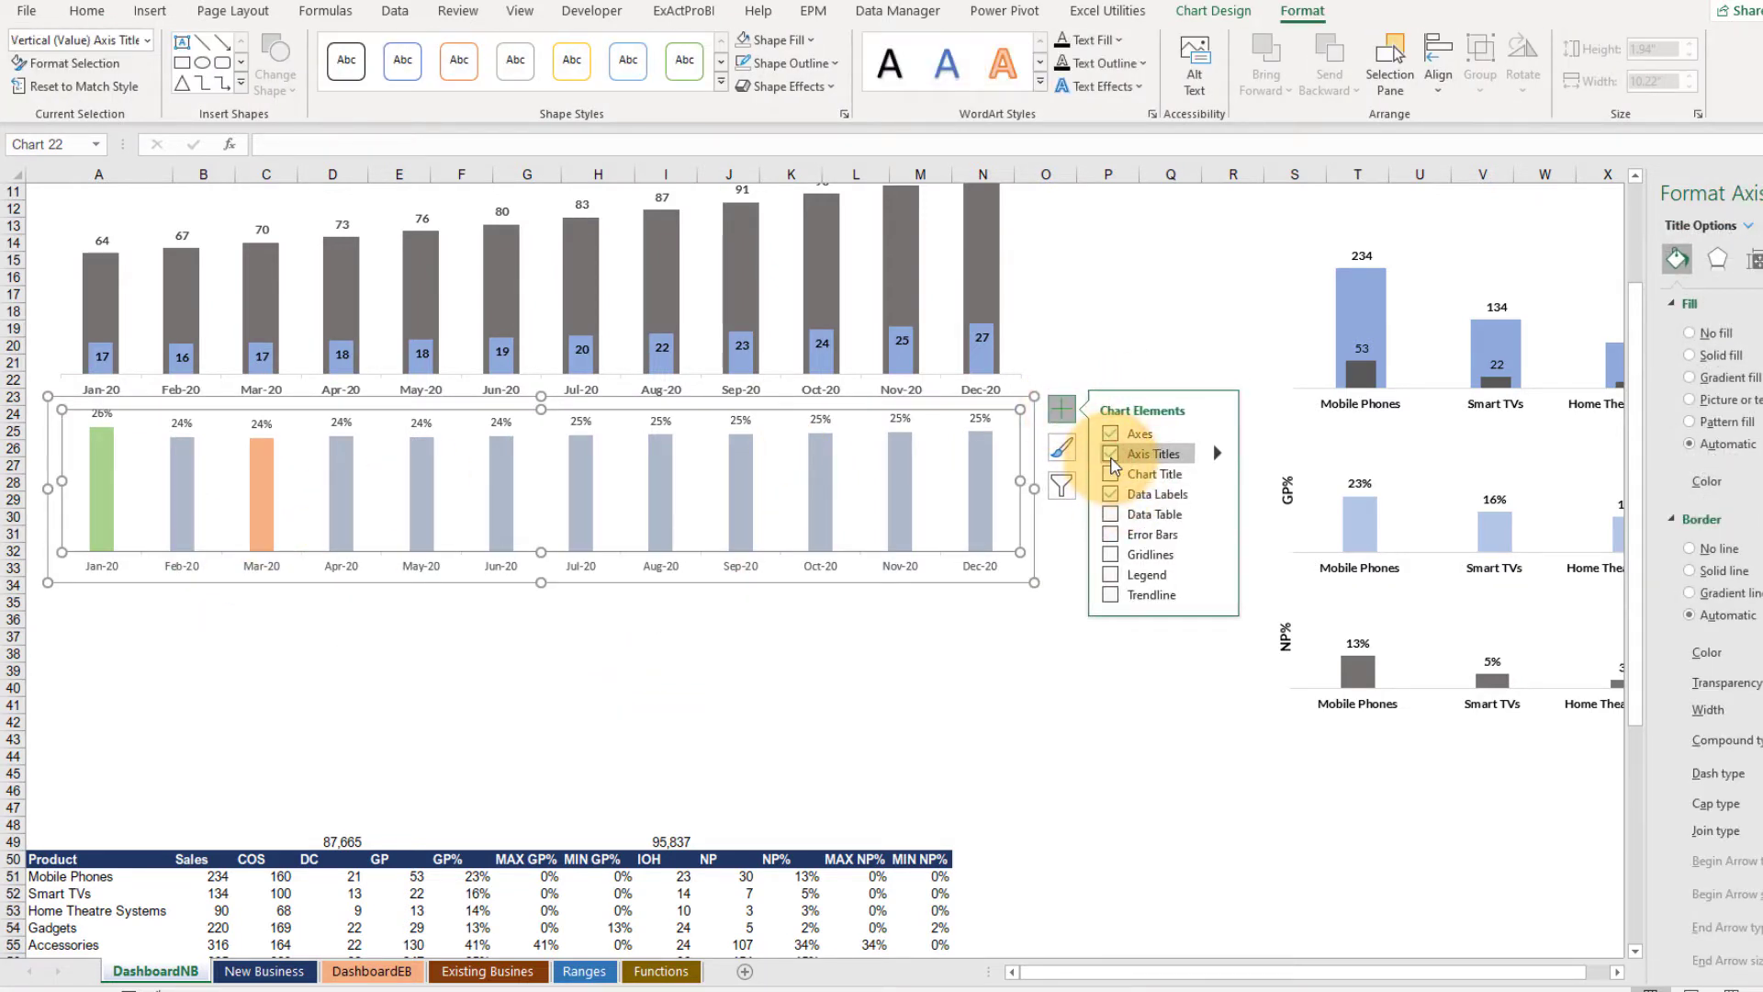
pyautogui.click(551, 560)
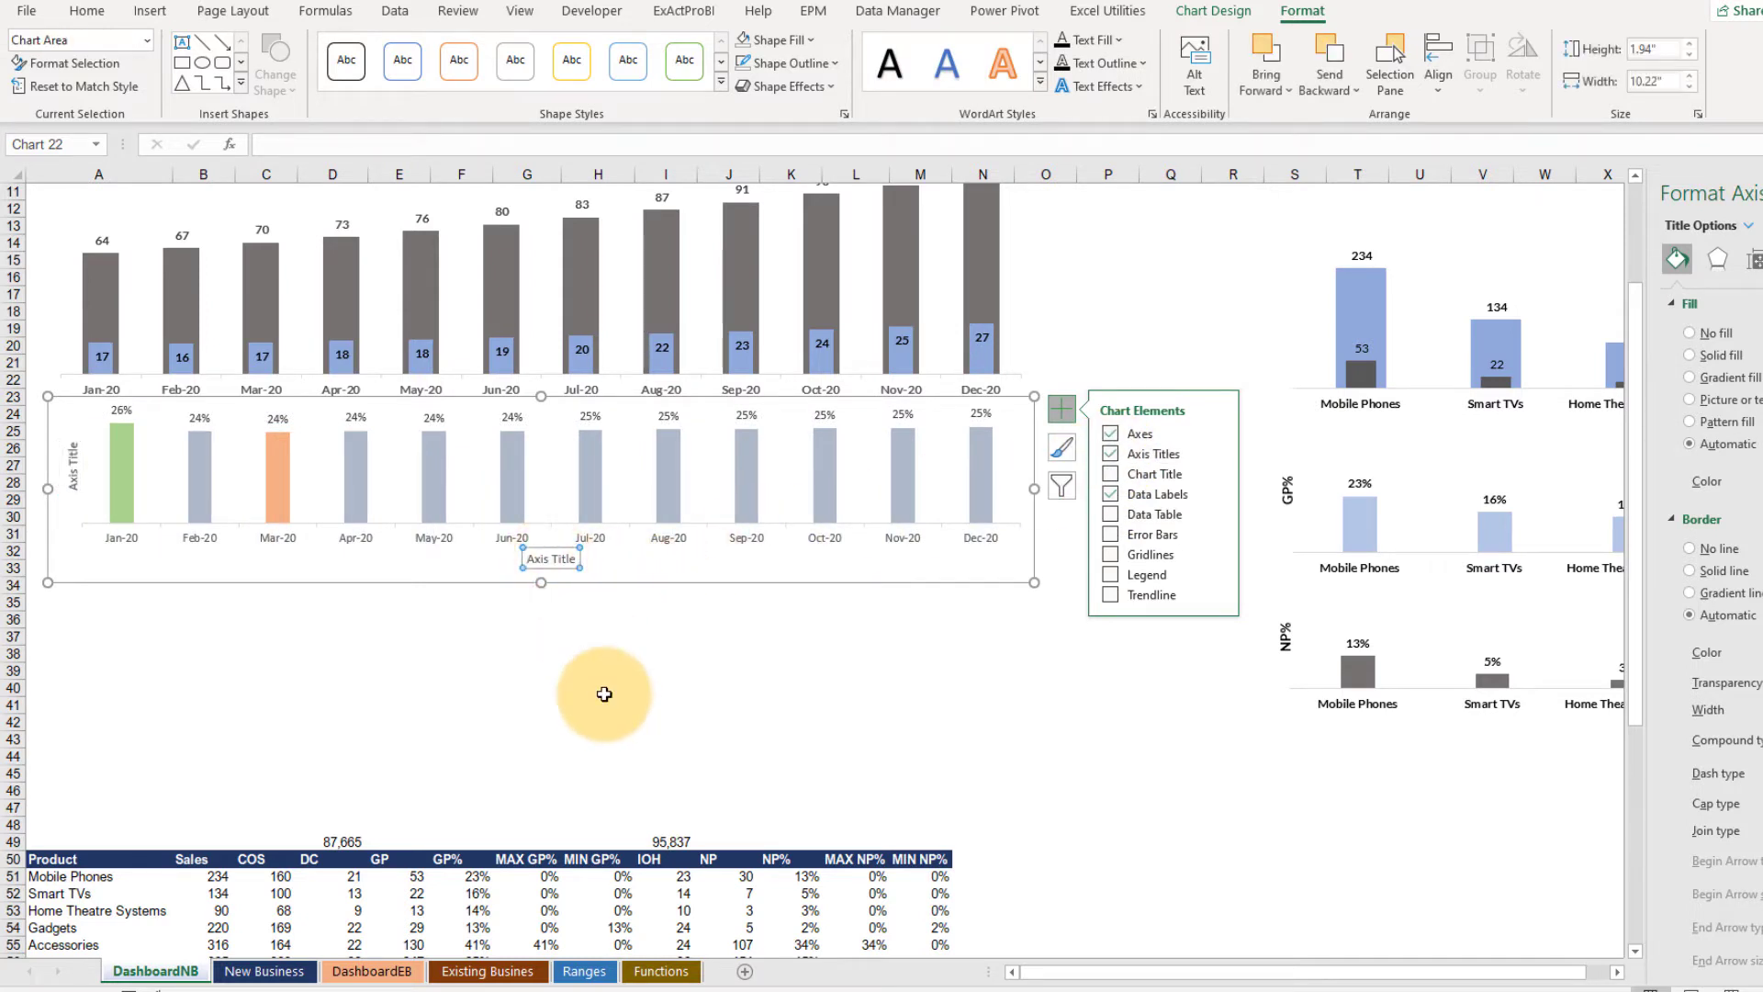
pyautogui.press('Delete')
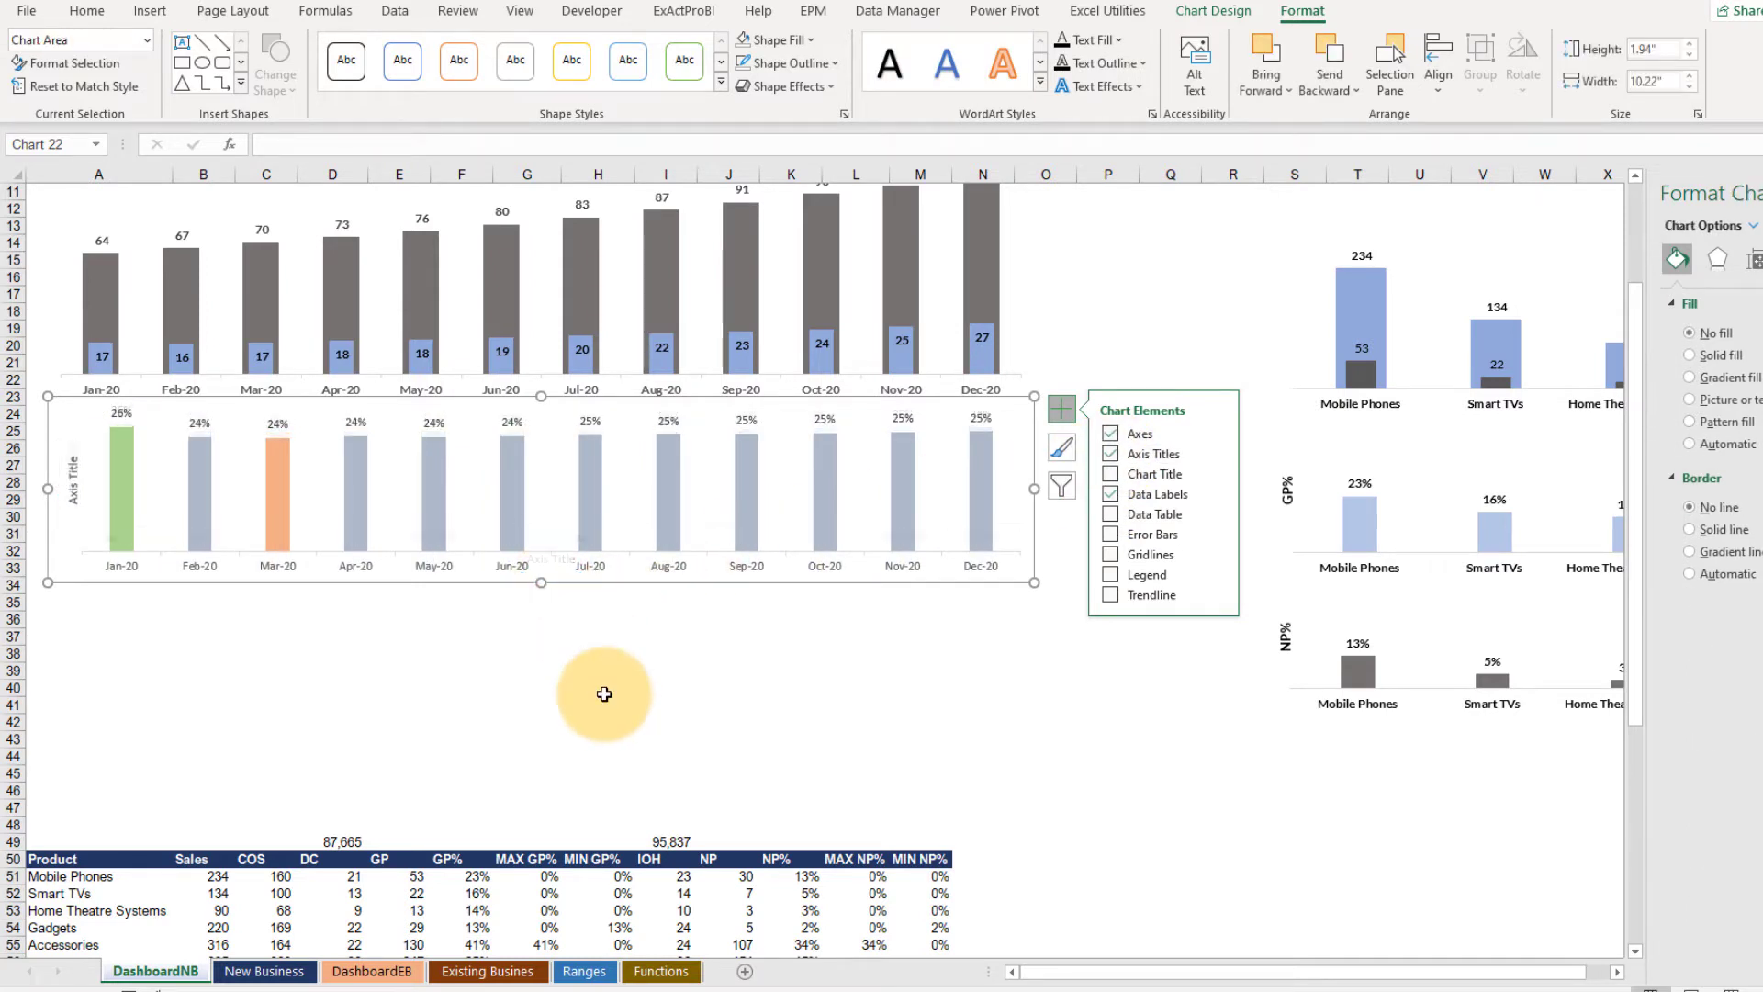
# Change the vertical axis title text to "GP%"
pyautogui.click(75, 480)
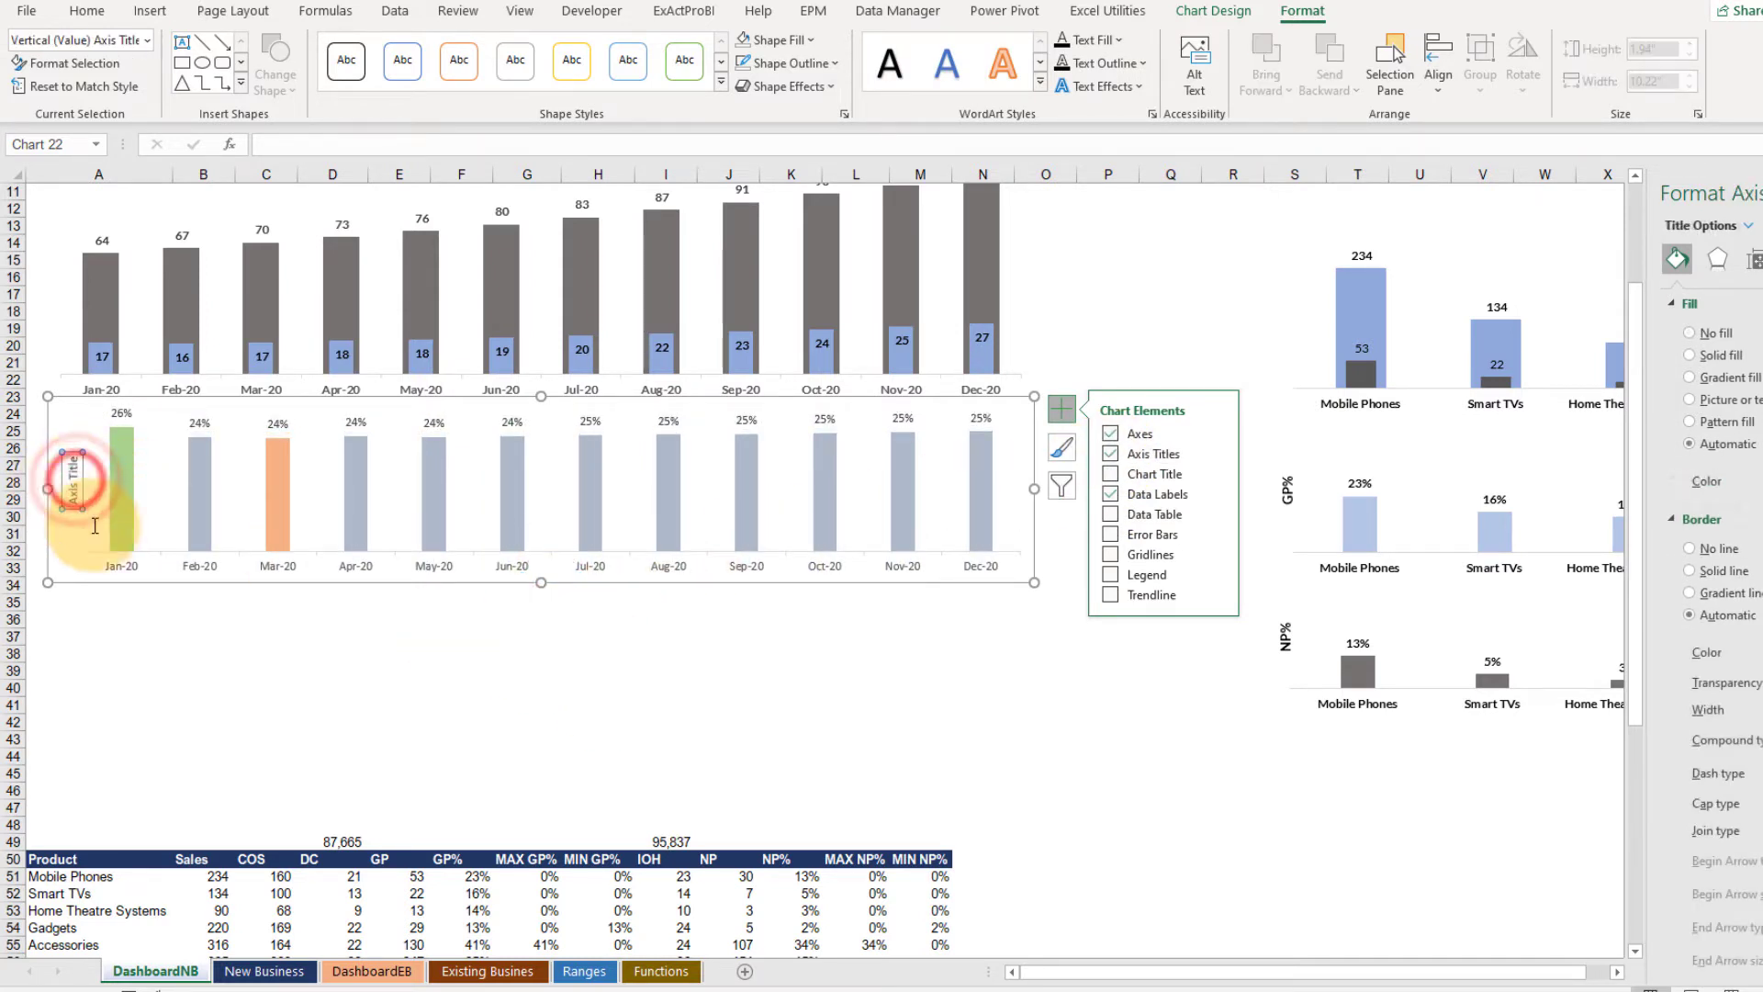
pyautogui.click(81, 480)
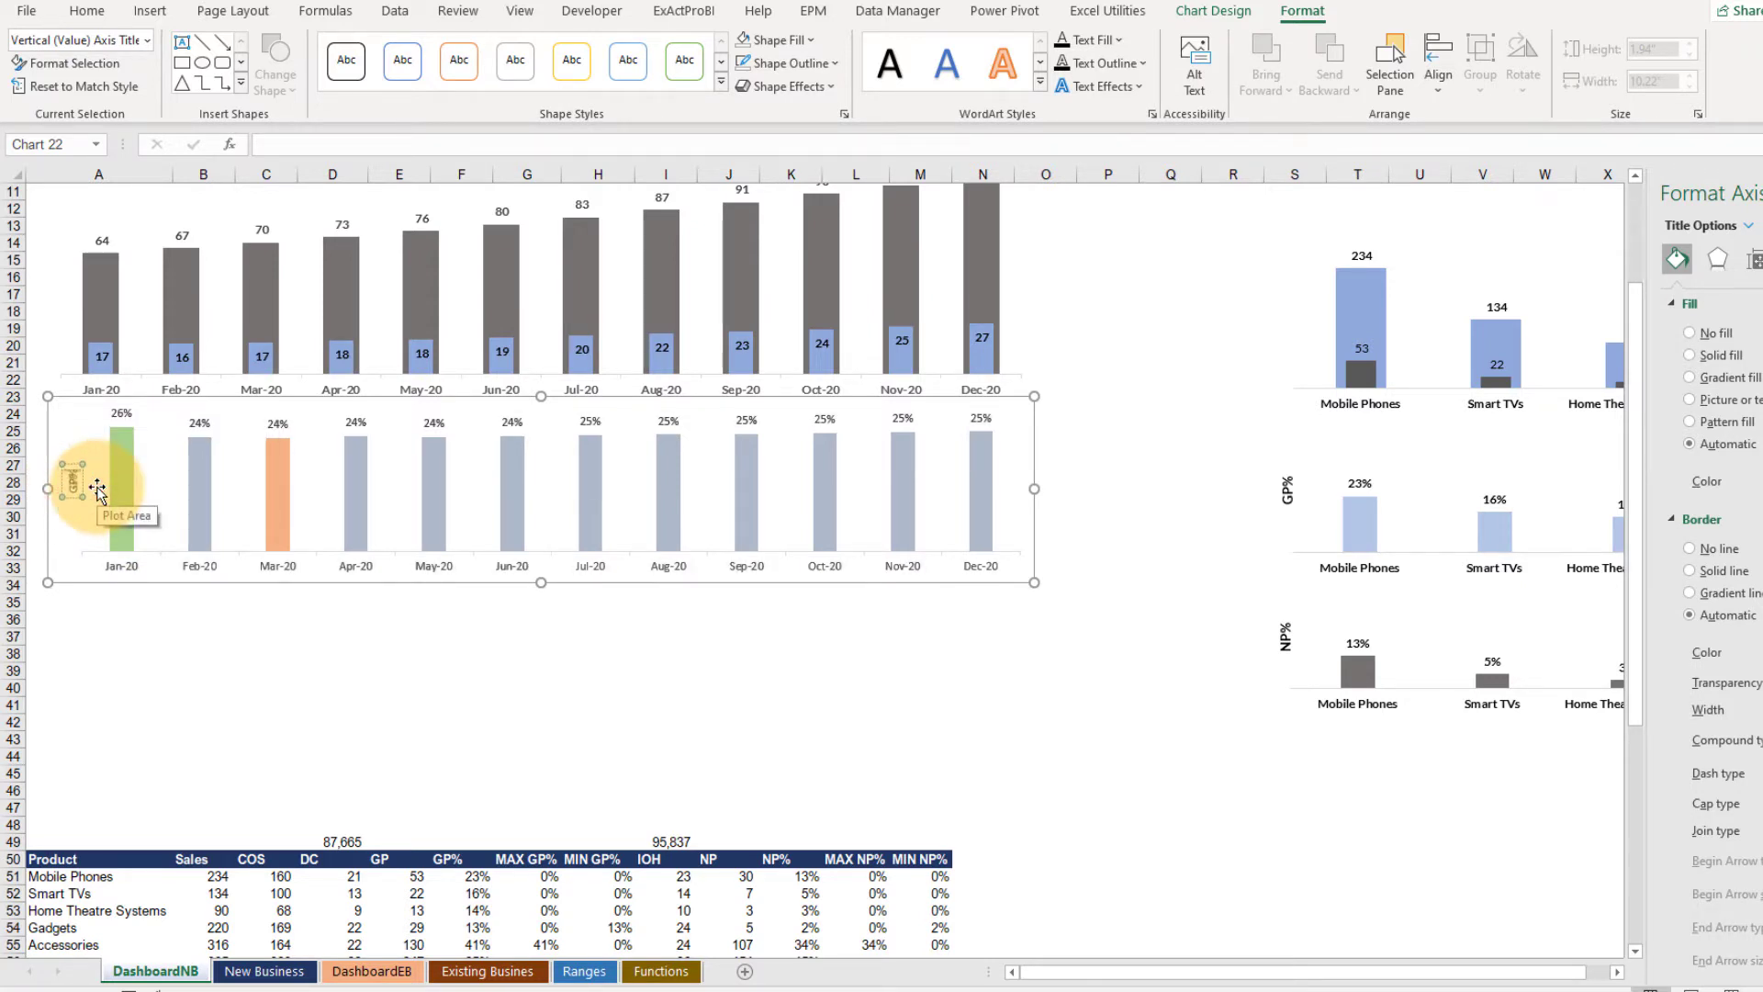
pyautogui.click(256, 661)
# Format all text in the GP% chart as bold Lato
pyautogui.click(421, 433)
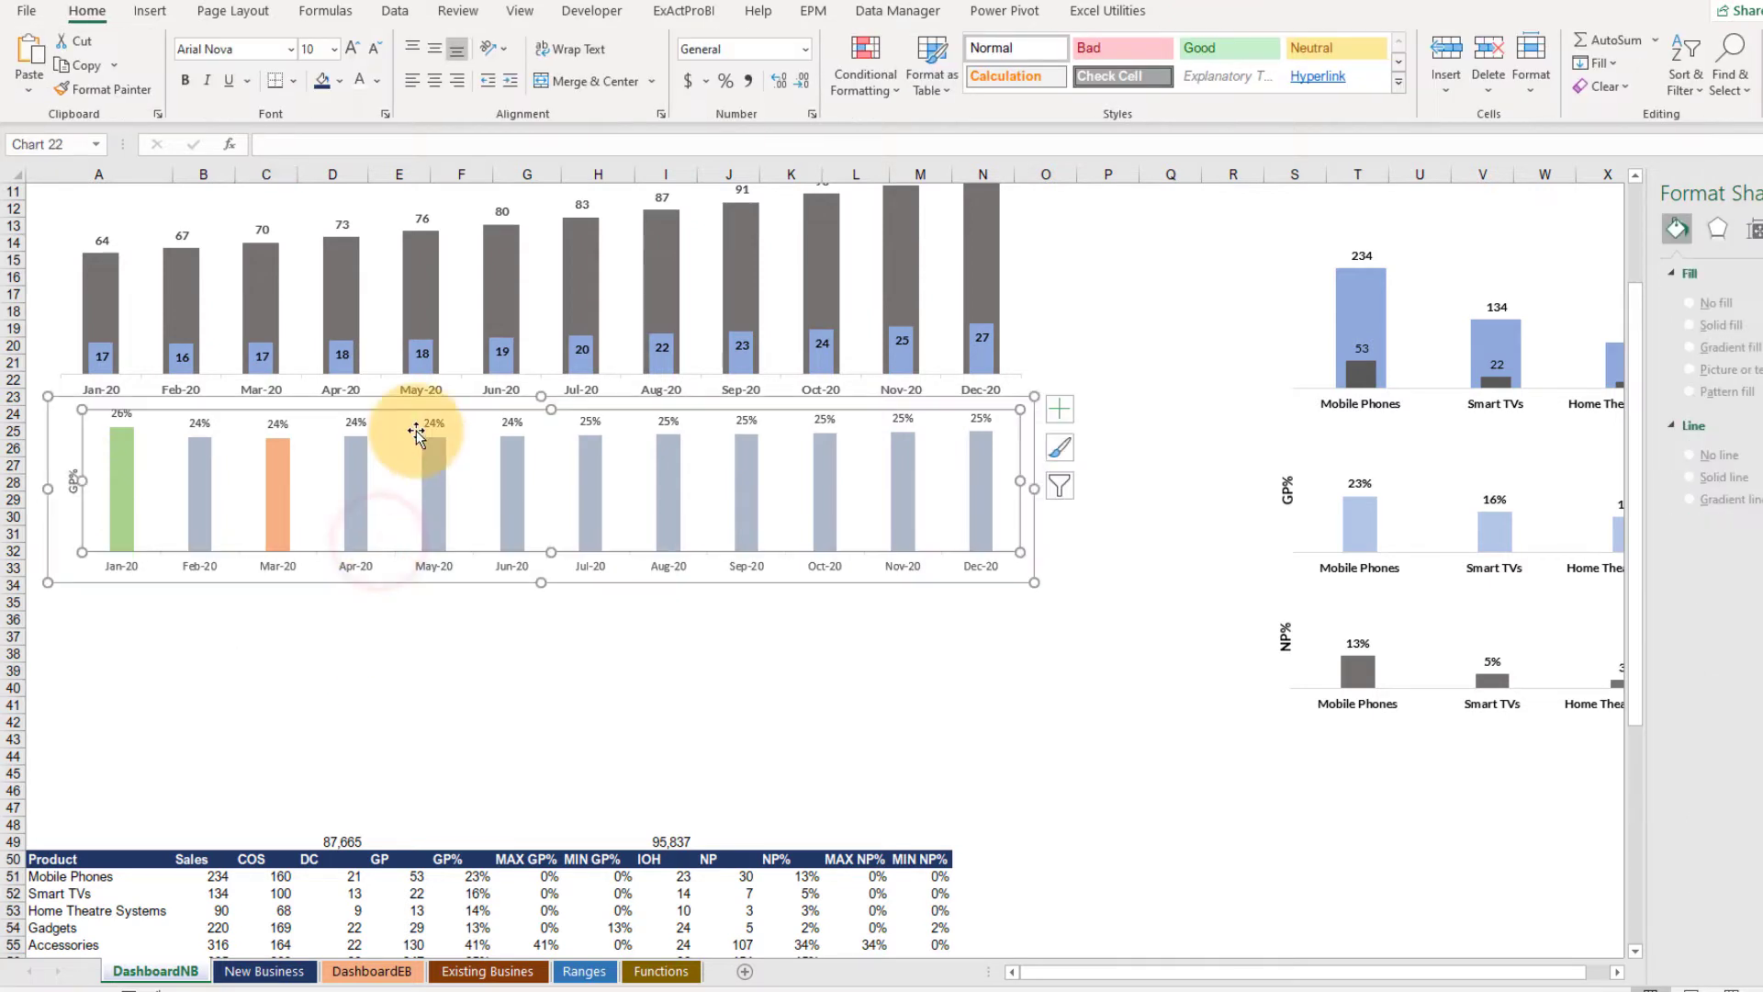
pyautogui.click(407, 398)
pyautogui.click(87, 12)
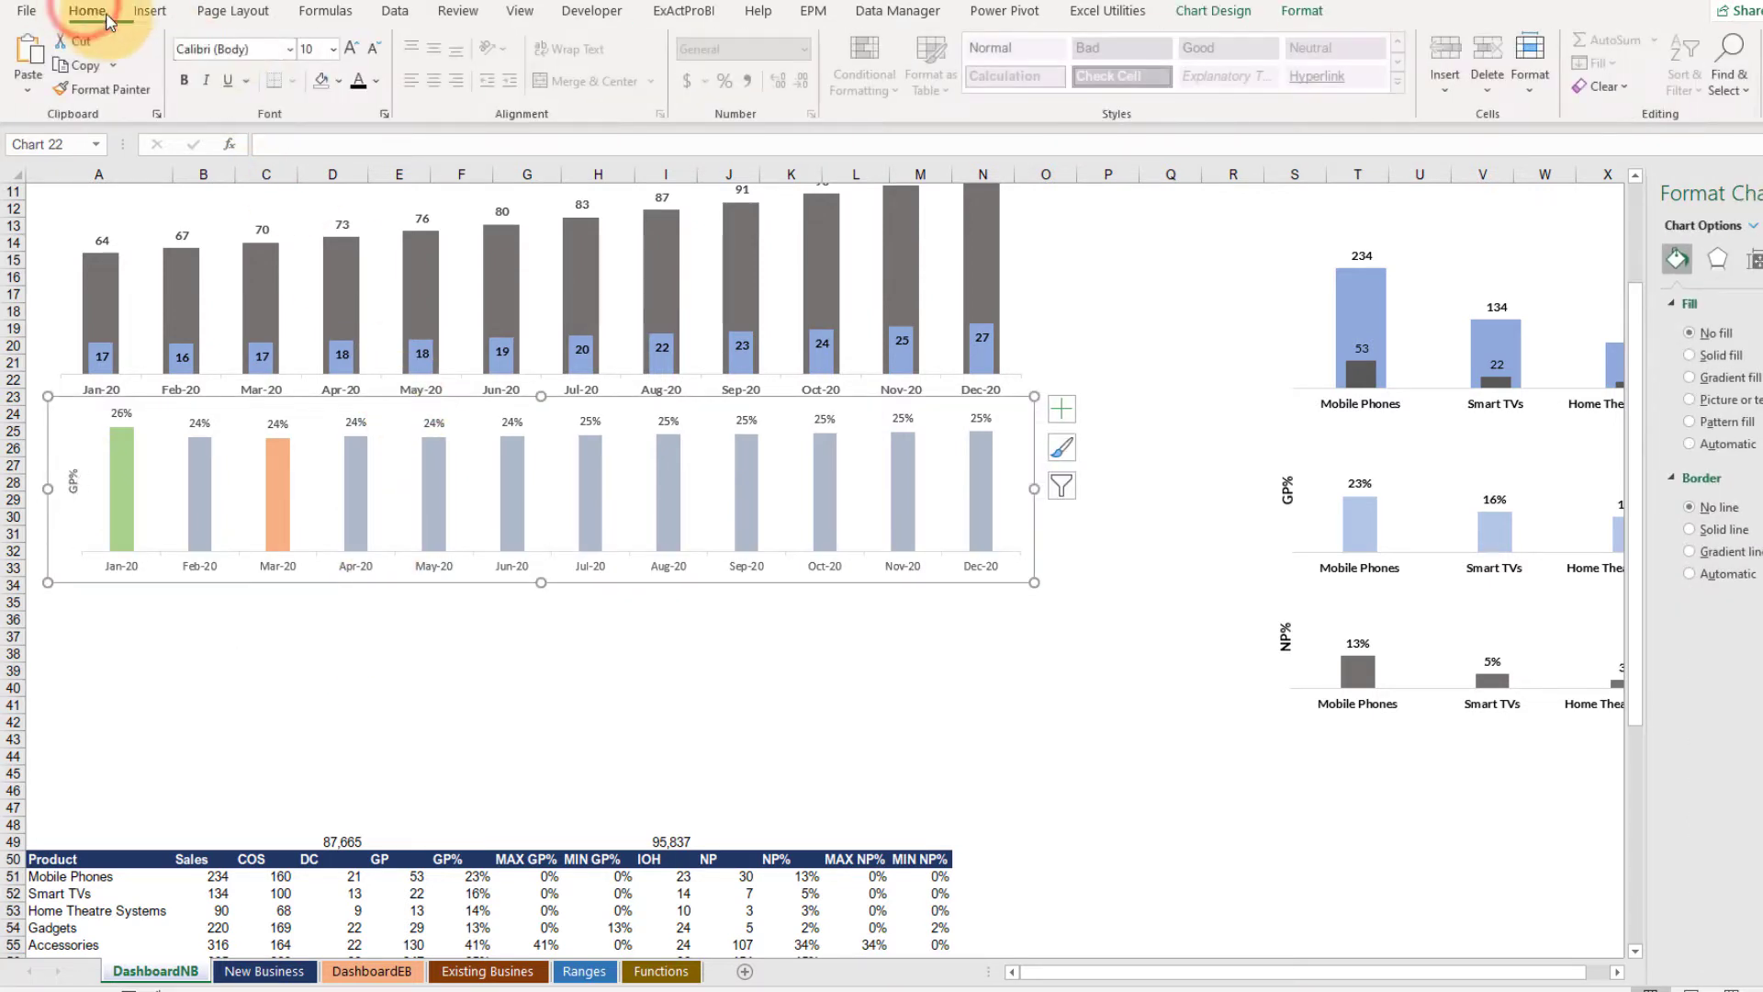
pyautogui.write('Lato')
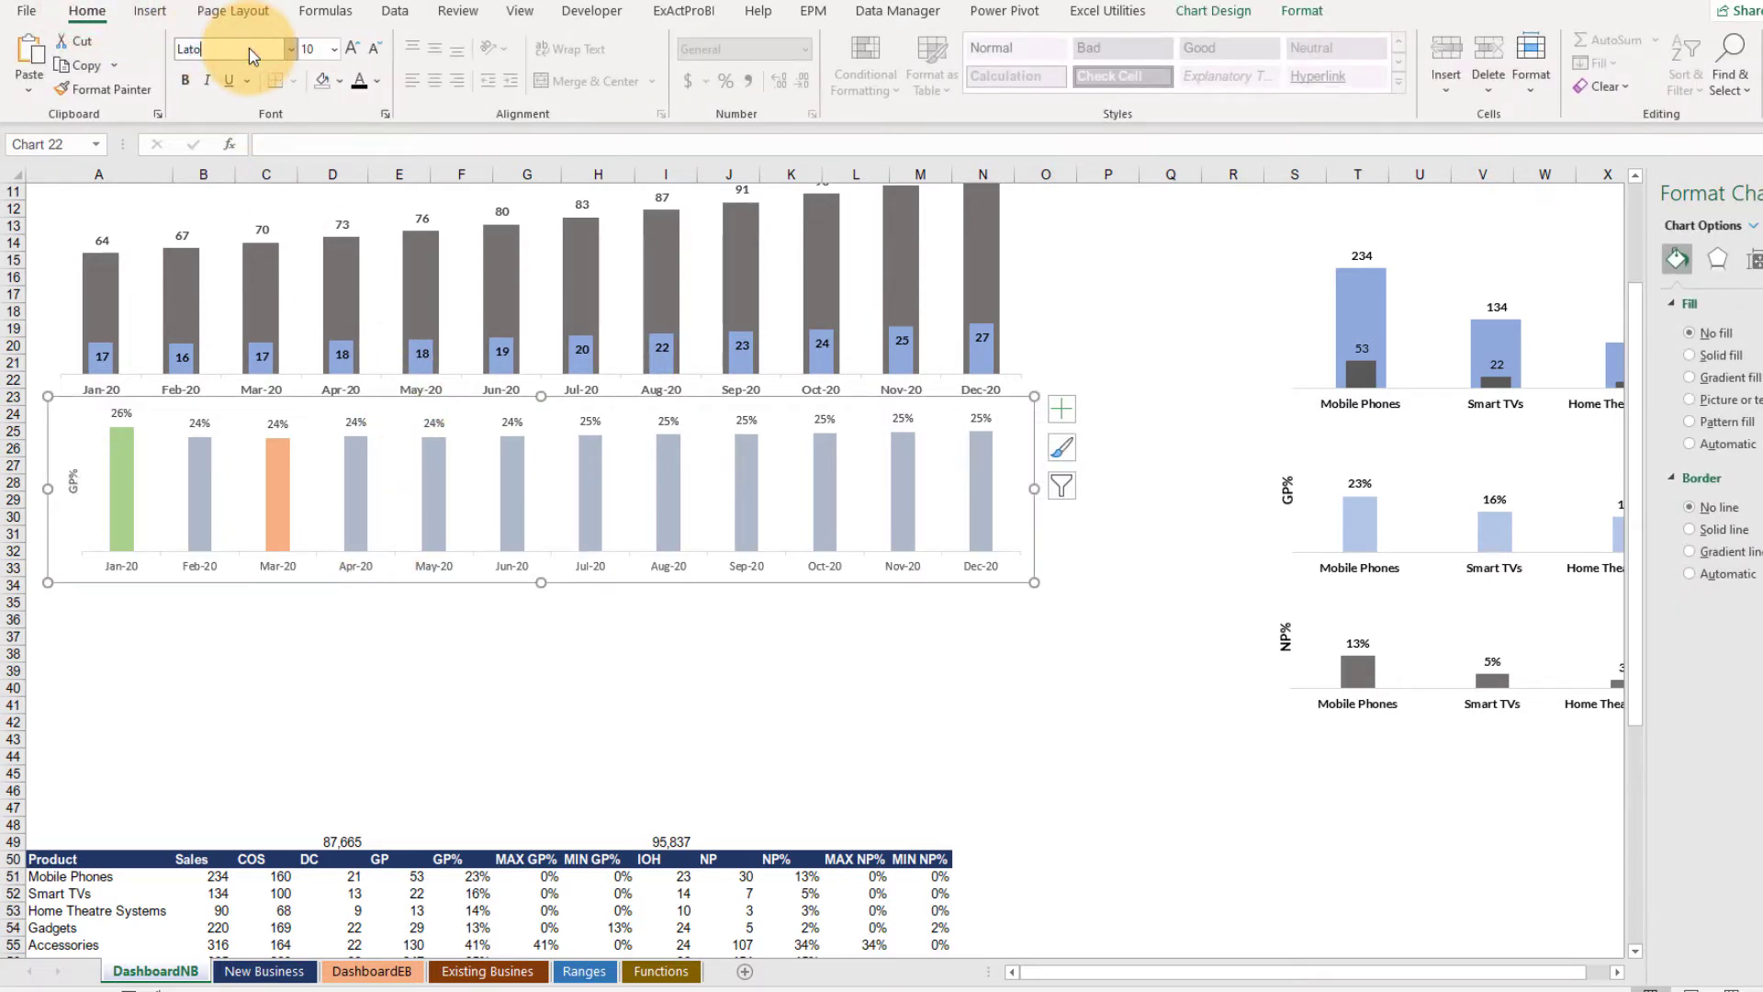
pyautogui.click(185, 80)
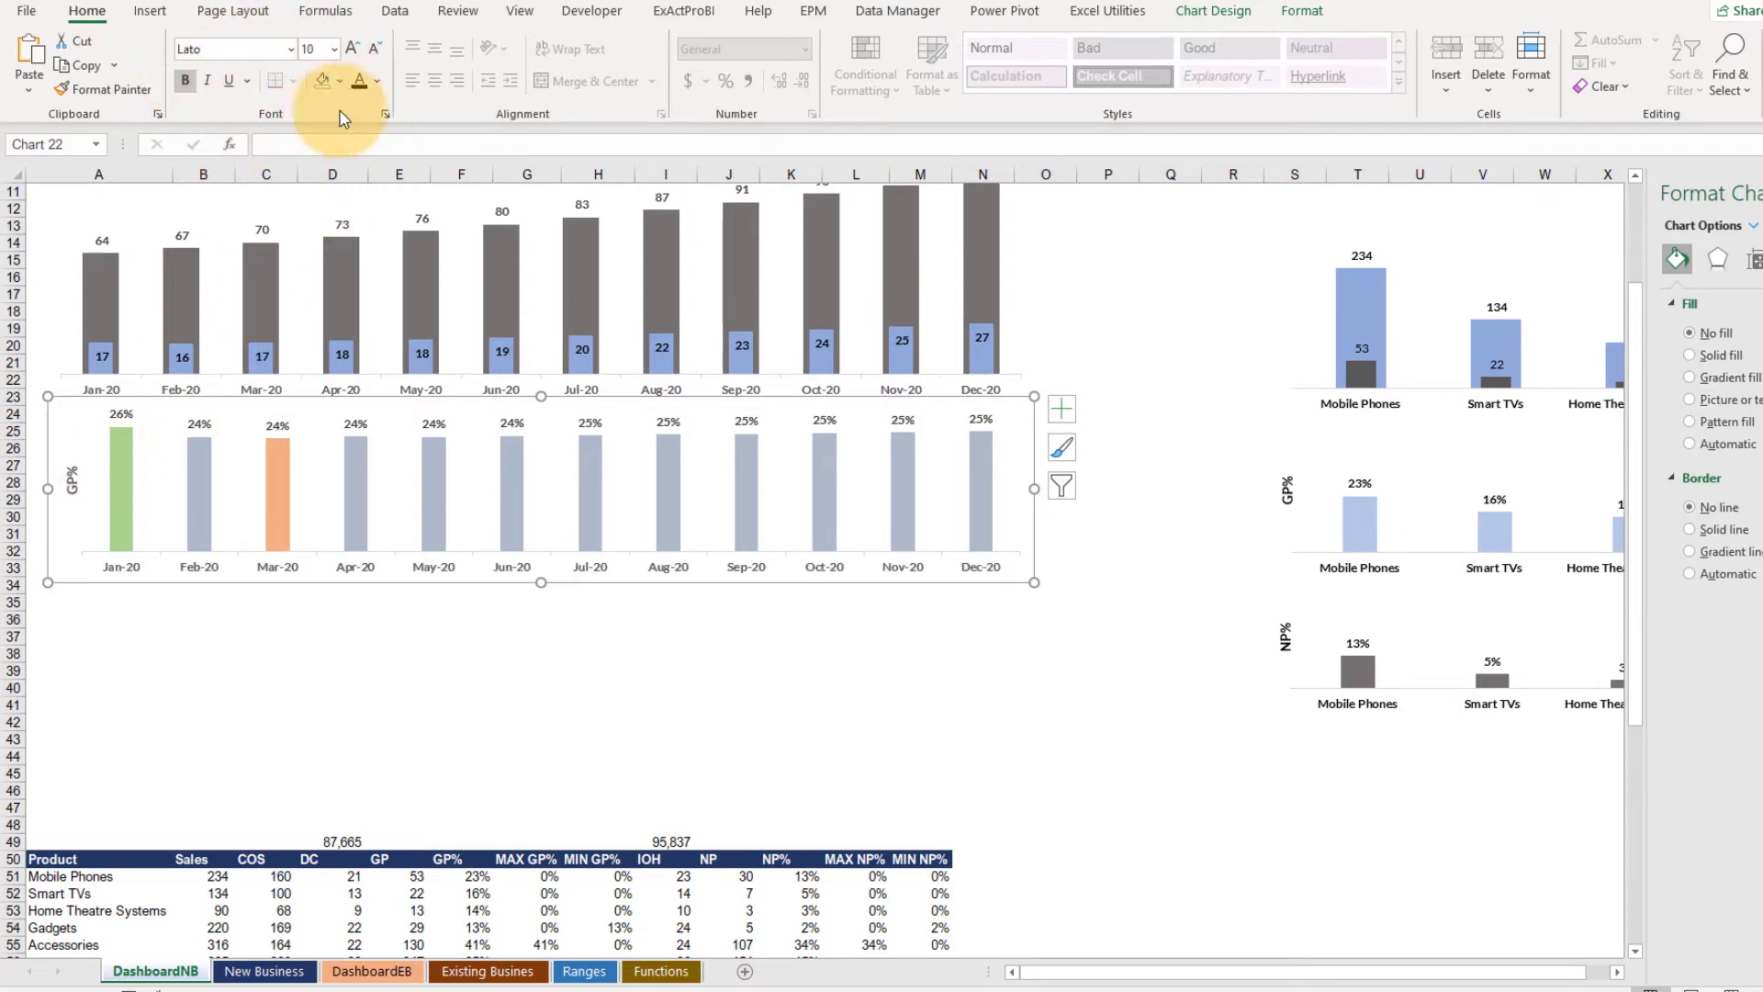
pyautogui.click(267, 661)
pyautogui.click(204, 467)
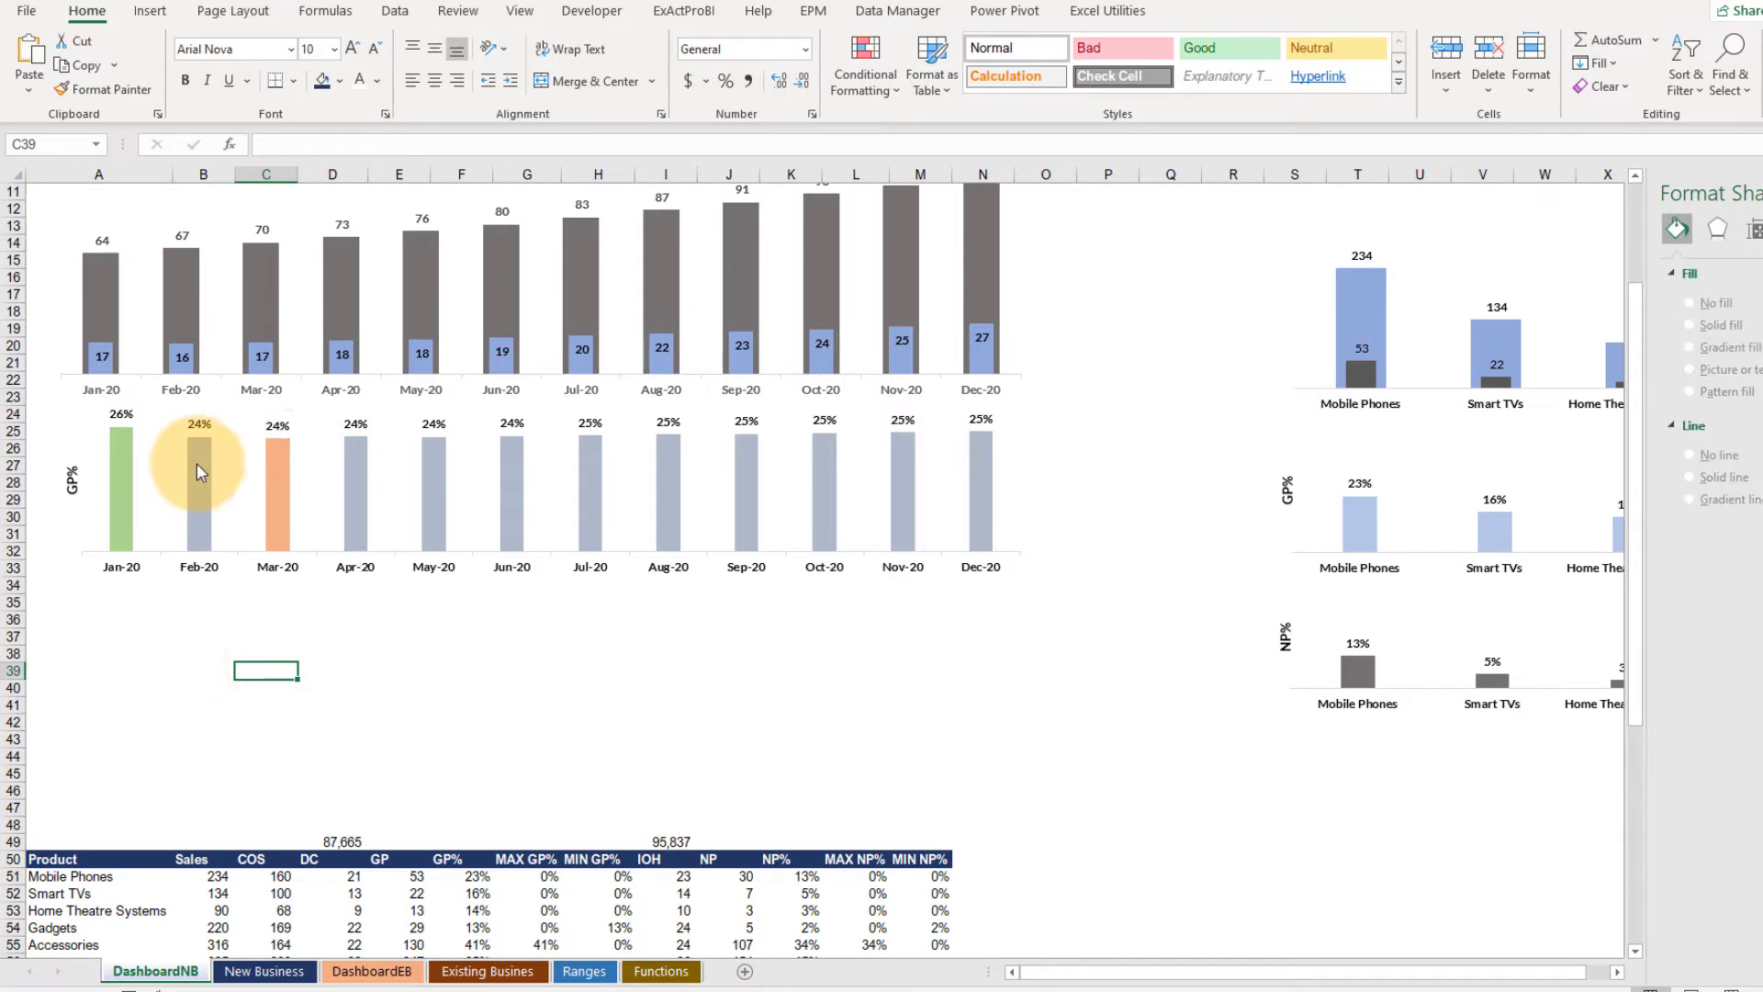
pyautogui.click(282, 488)
pyautogui.press('Escape')
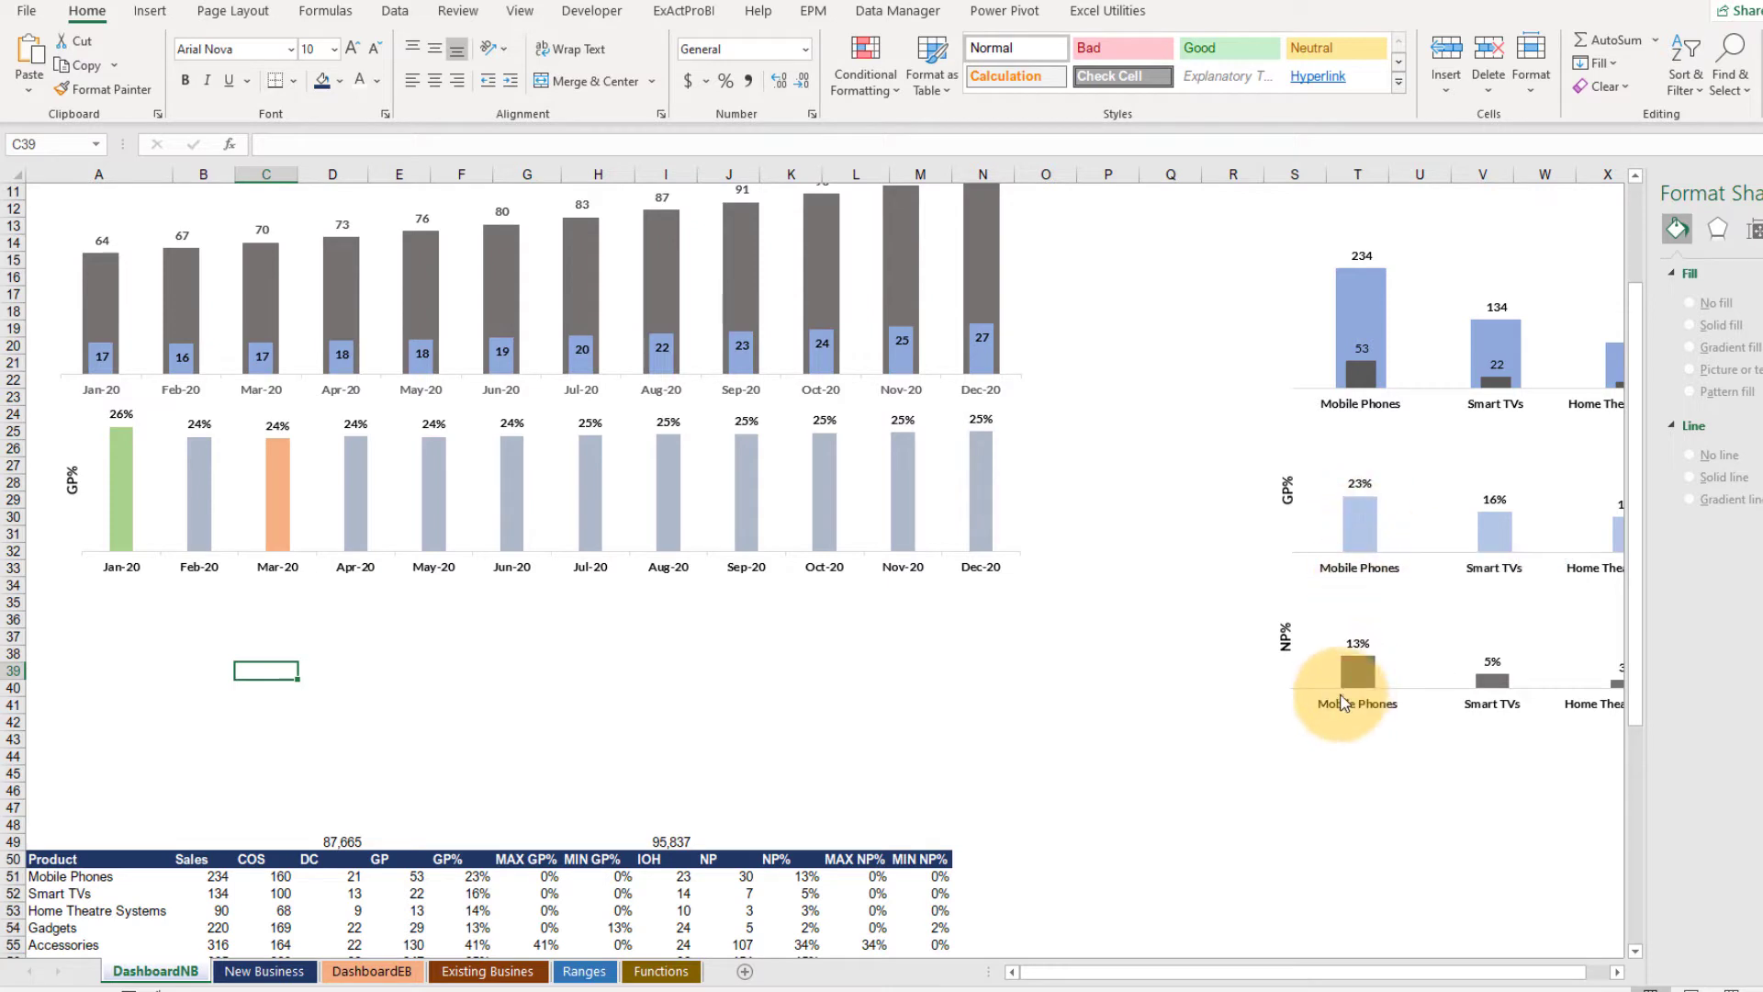
# Copy the finished GP% chart and paste a duplicate at cell A35 below it
pyautogui.click(590, 464)
pyautogui.click(569, 590)
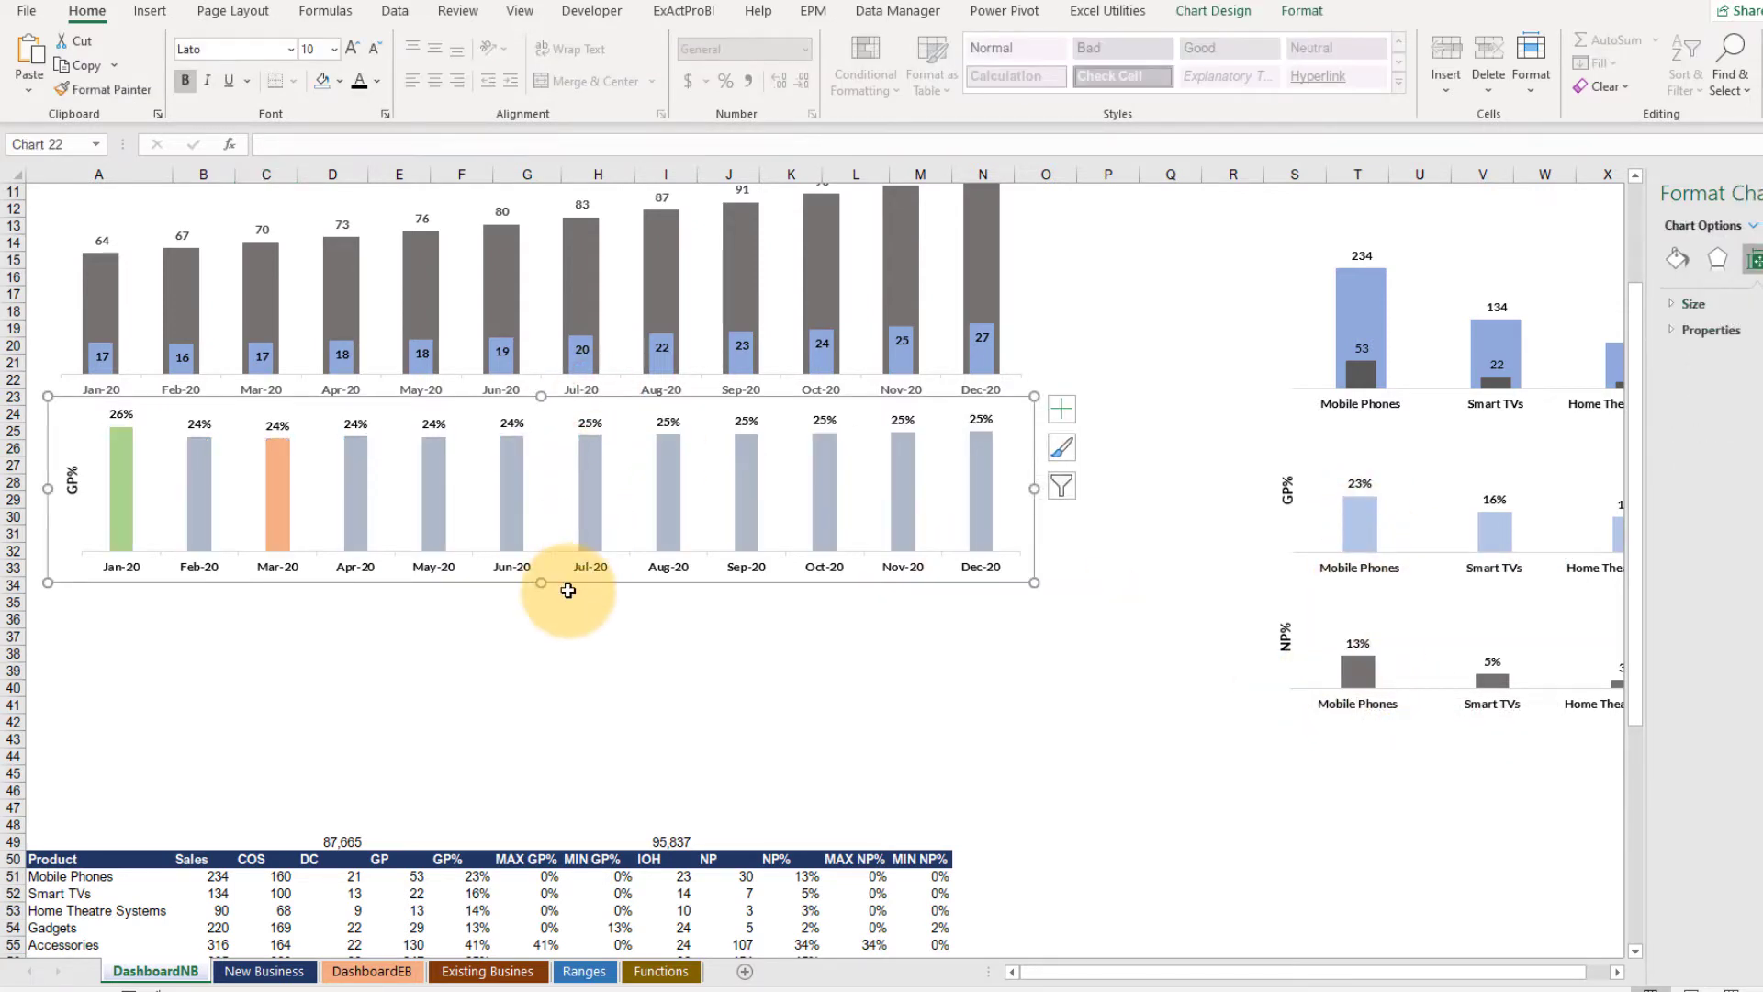
pyautogui.hotkey('ctrl', 'c')
pyautogui.click(124, 602)
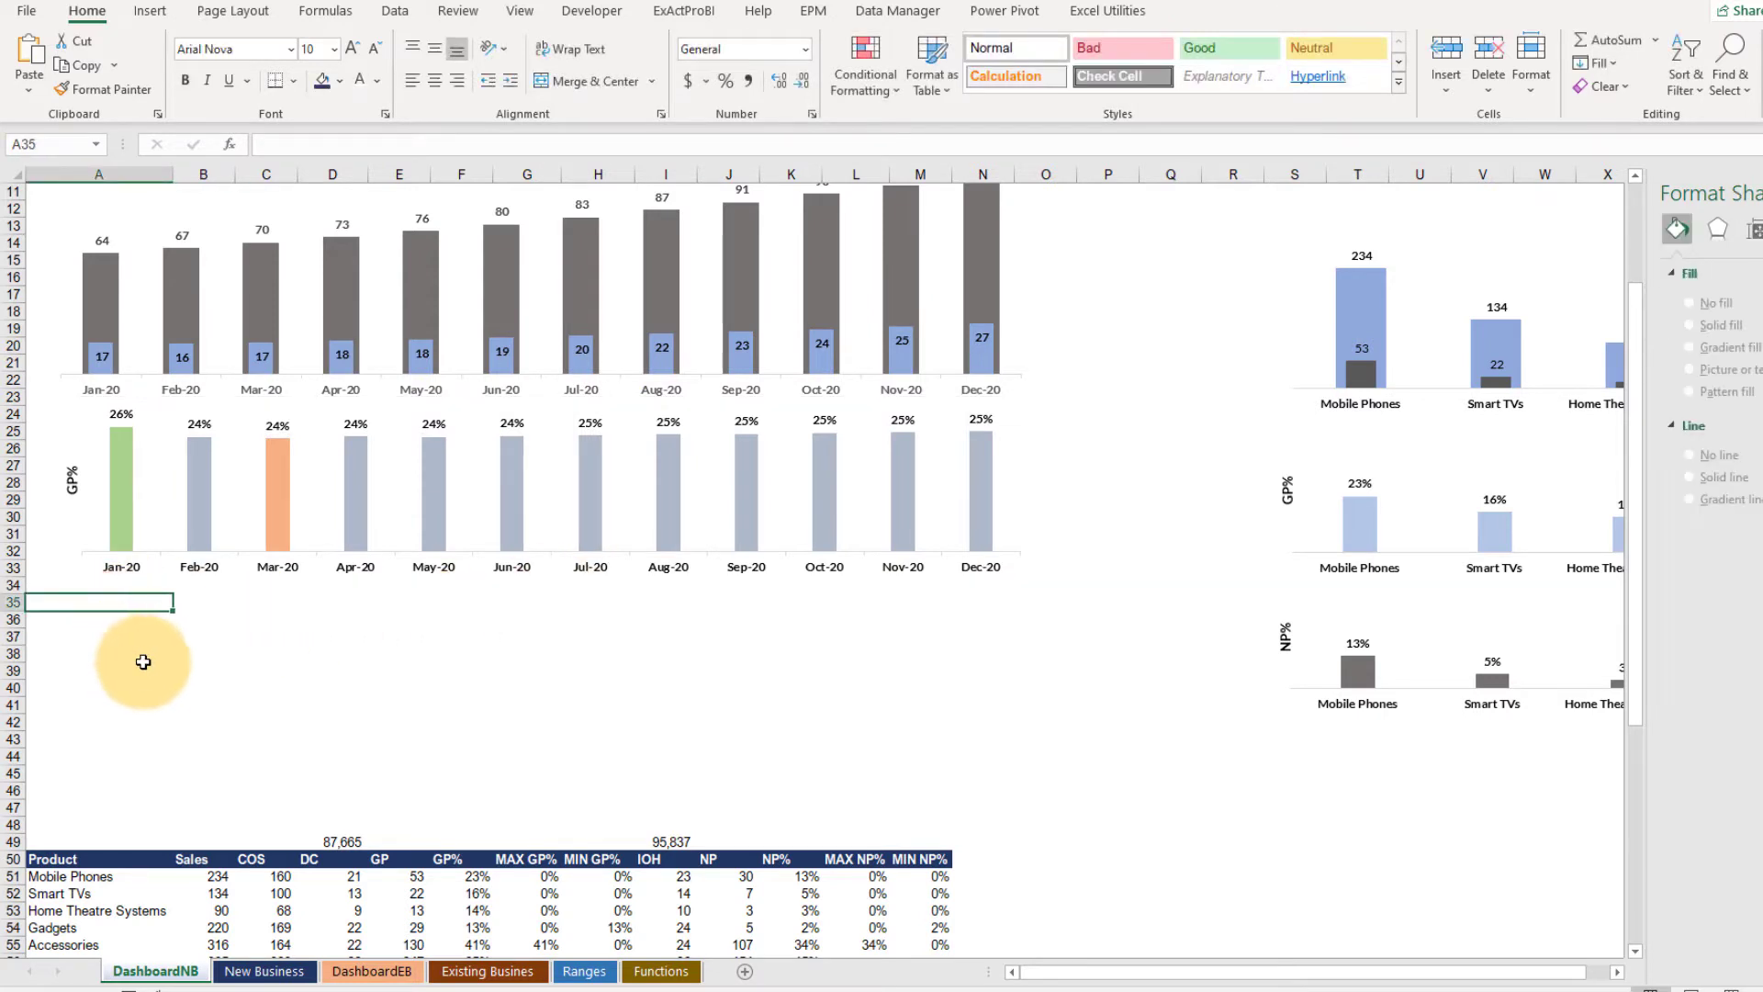
pyautogui.hotkey('ctrl', 'v')
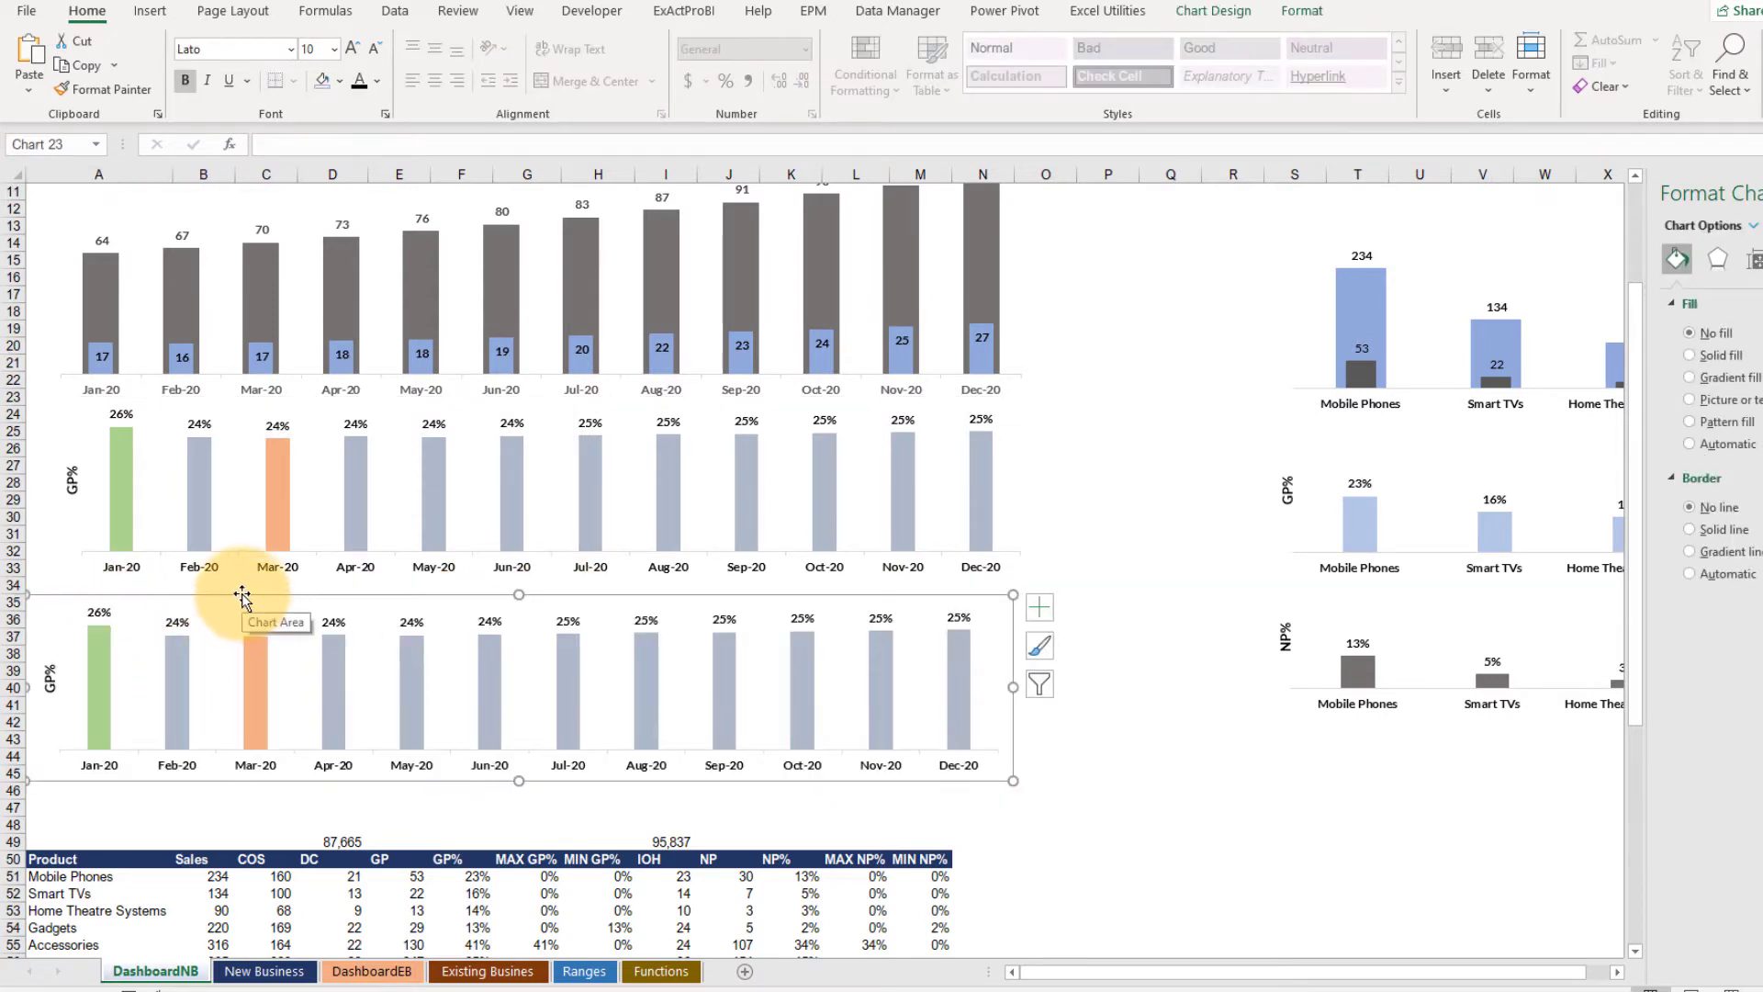
# Nudge the duplicated chart sideways until its columns line up with the GP% chart above
pyautogui.press('Right')
pyautogui.press('Right')
pyautogui.press('Right')
pyautogui.press('Right')
pyautogui.press('Right')
pyautogui.press('Right')
pyautogui.press('Right')
pyautogui.press('Right')
pyautogui.press('Right')
pyautogui.press('Right')
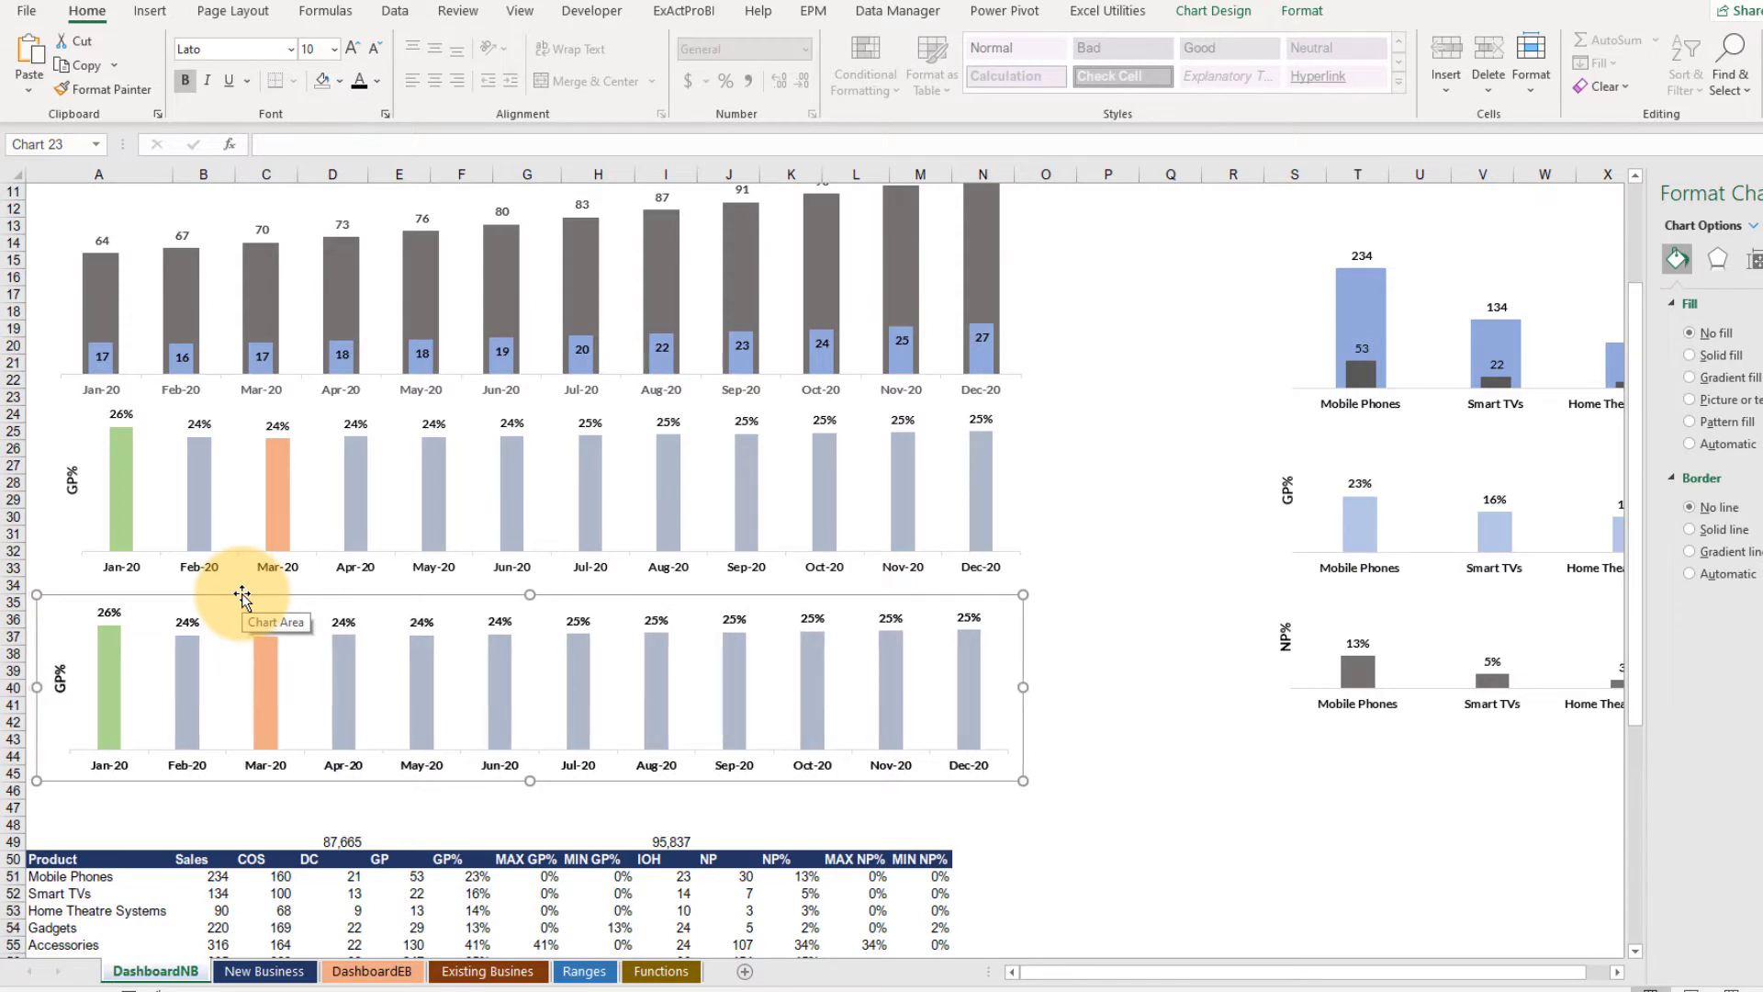
pyautogui.press('Right')
pyautogui.press('Right')
pyautogui.press('Right')
pyautogui.press('Right')
pyautogui.press('Right')
pyautogui.press('Right')
pyautogui.press('Right')
pyautogui.press('Right')
pyautogui.press('Right')
pyautogui.press('Right')
pyautogui.press('Right')
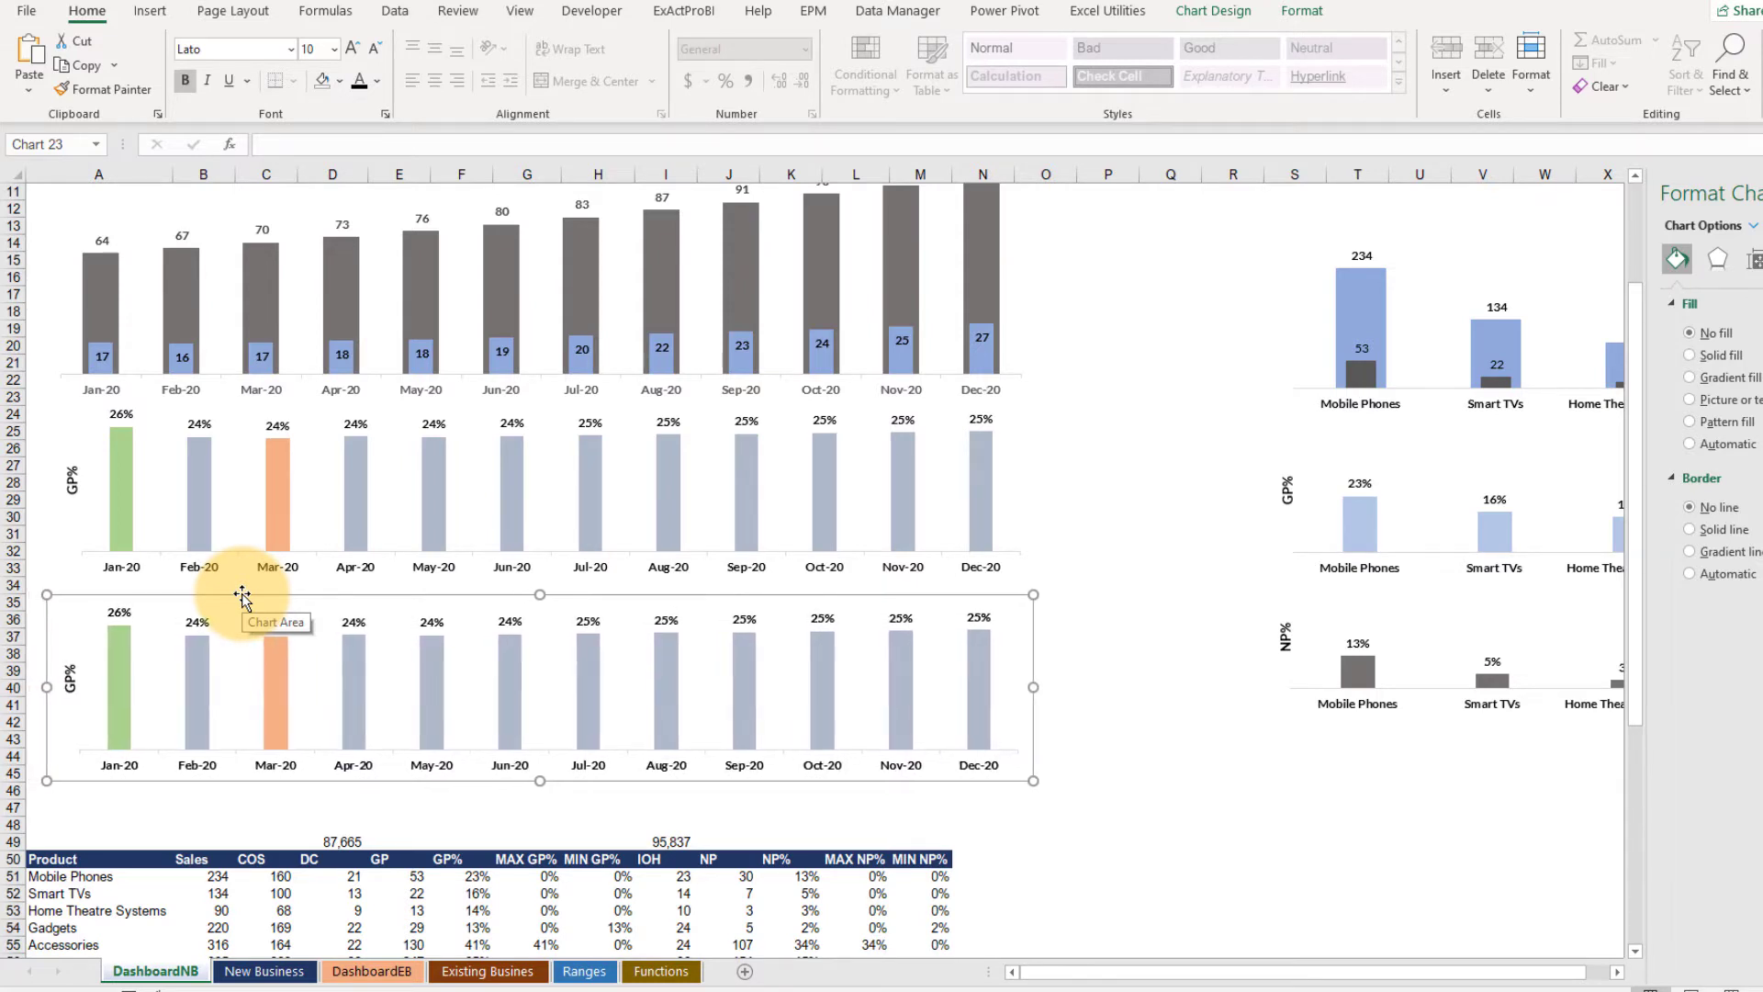
pyautogui.press('Right')
pyautogui.press('Right')
pyautogui.press('Right')
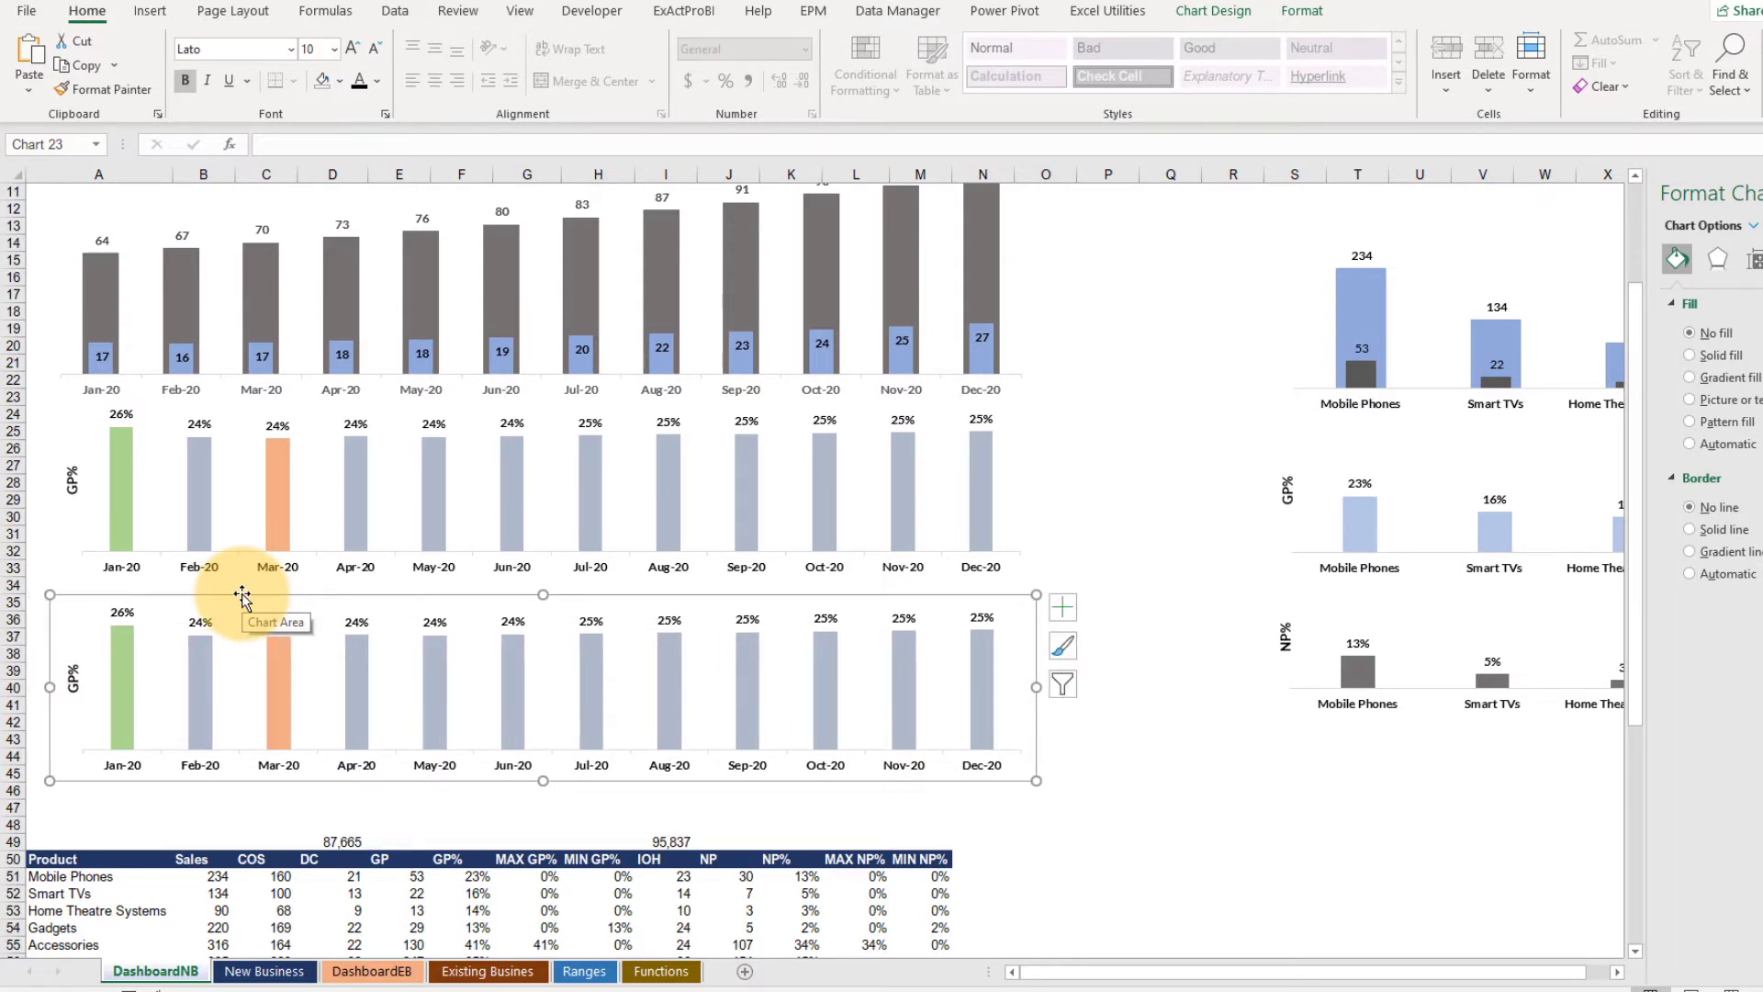
pyautogui.press('Left')
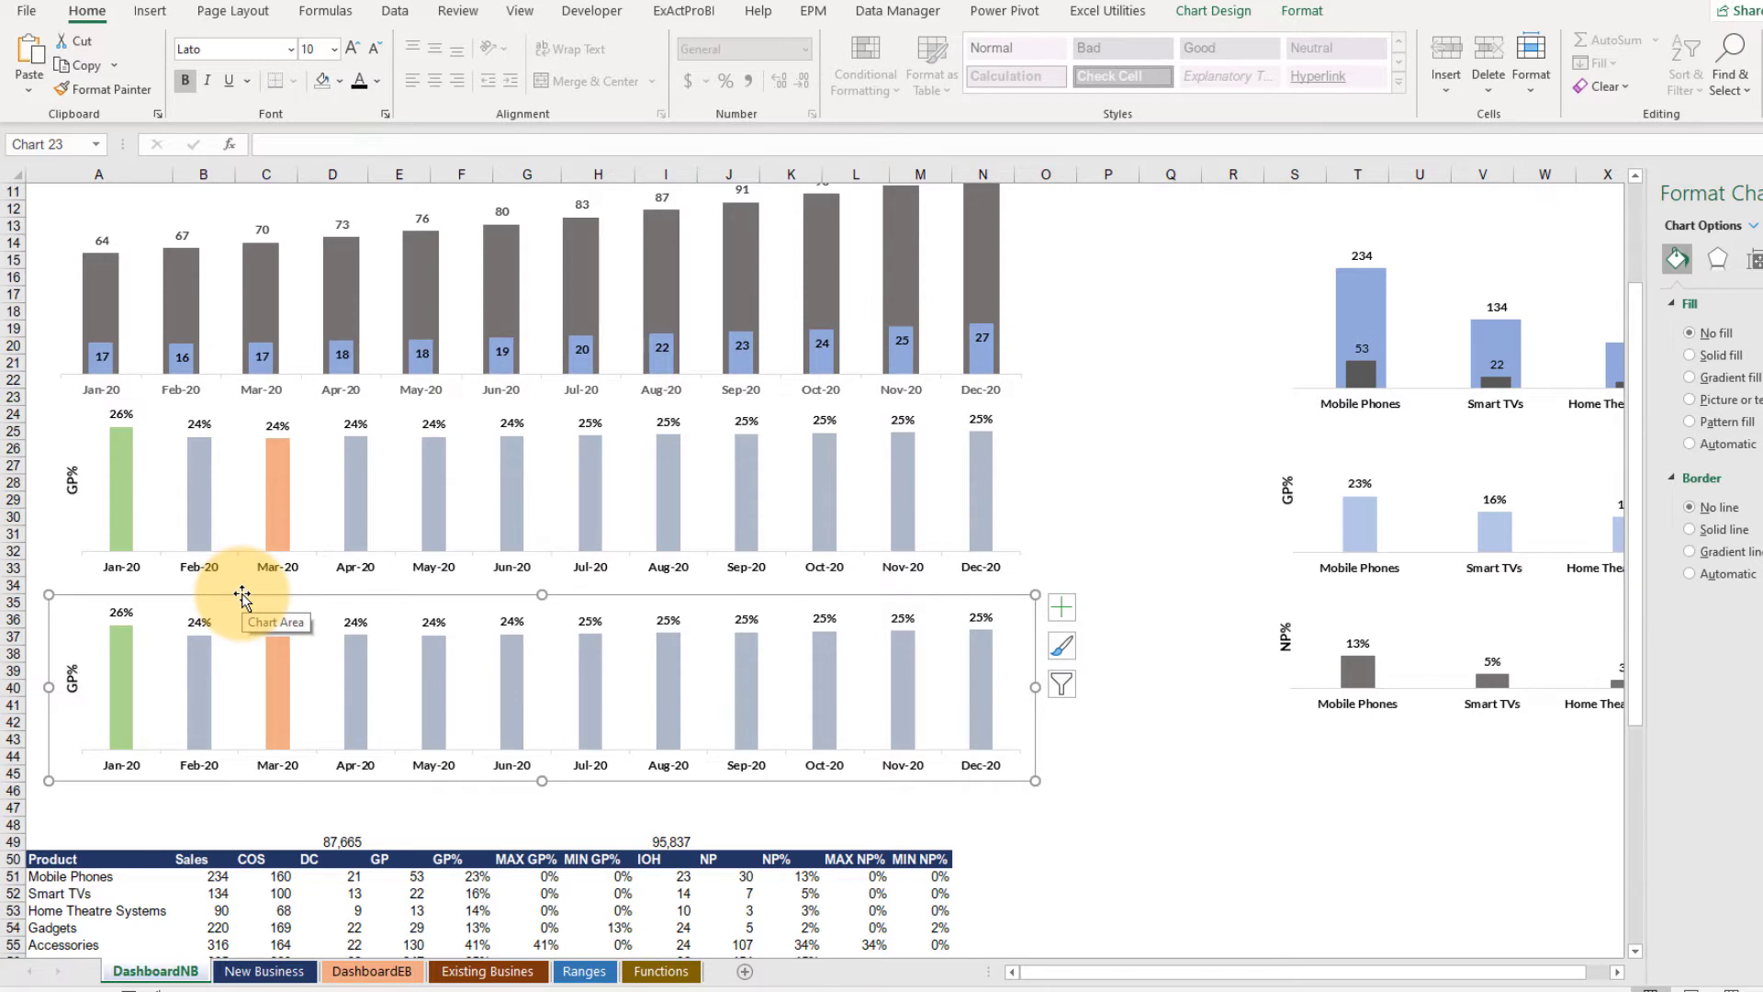
# Change the duplicated chart's vertical axis title to "NP%"
pyautogui.click(72, 679)
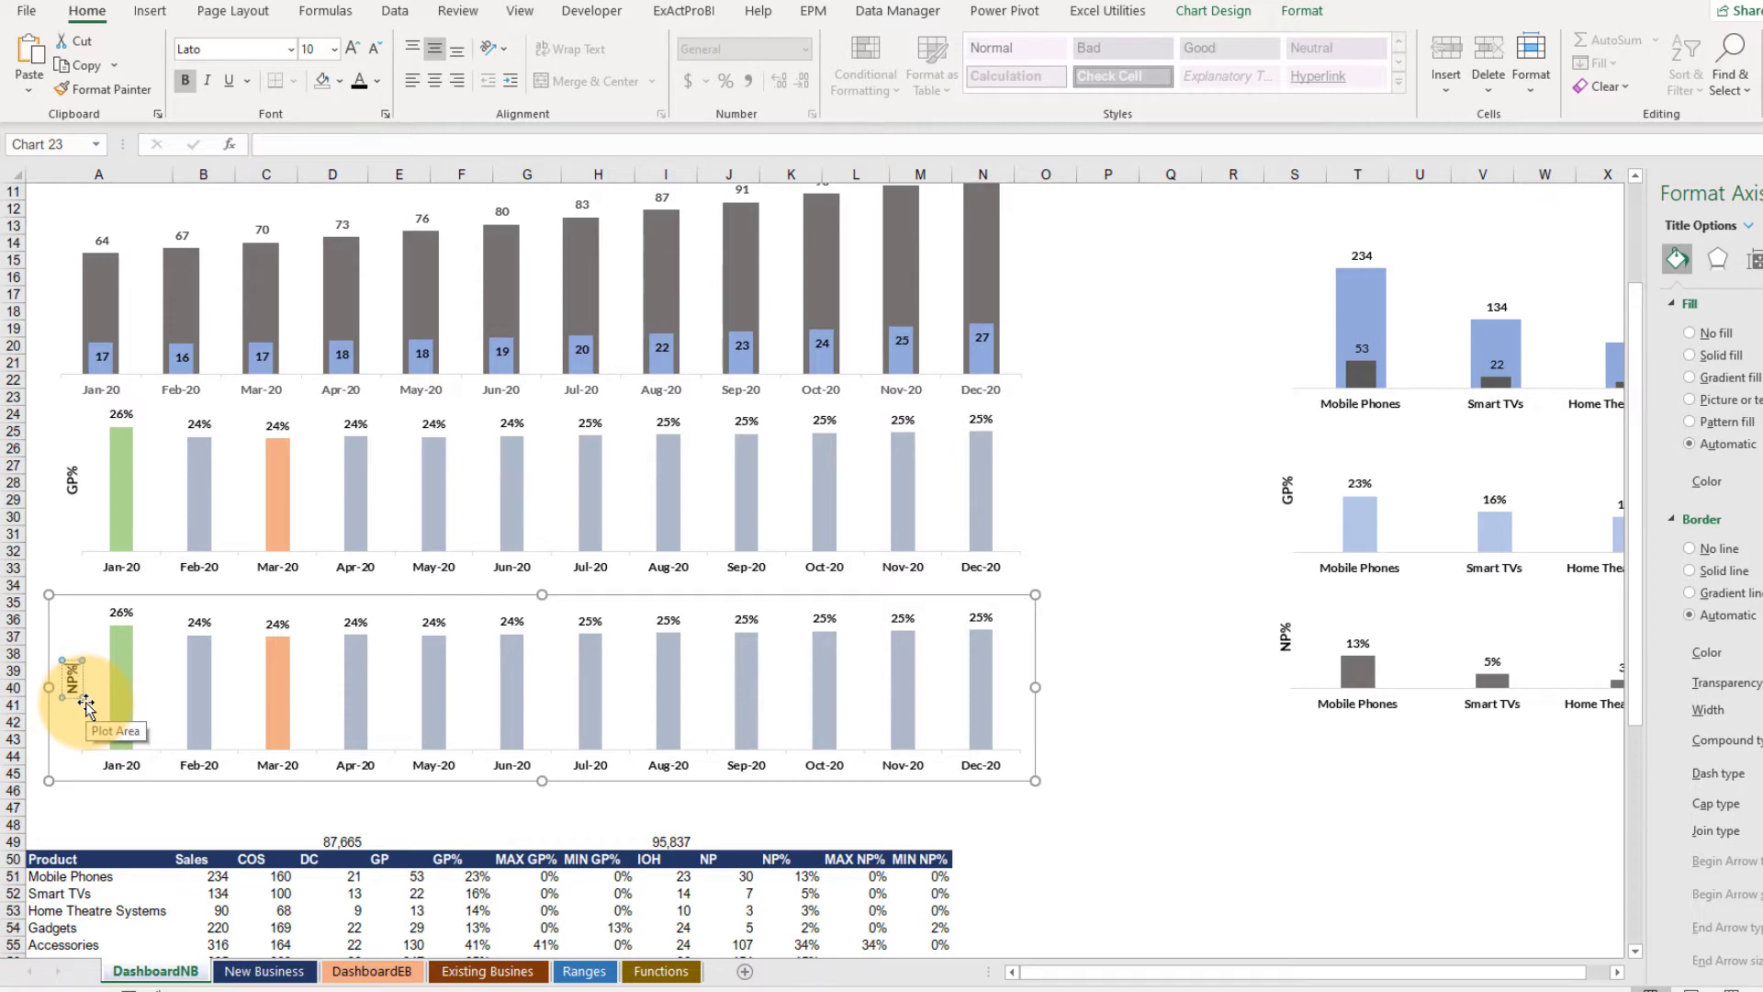
pyautogui.click(1169, 663)
# Edit the lower chart's GP% data series to take its name from A66 and its values from B66:M66
pyautogui.scroll(-2, 1120, 622)
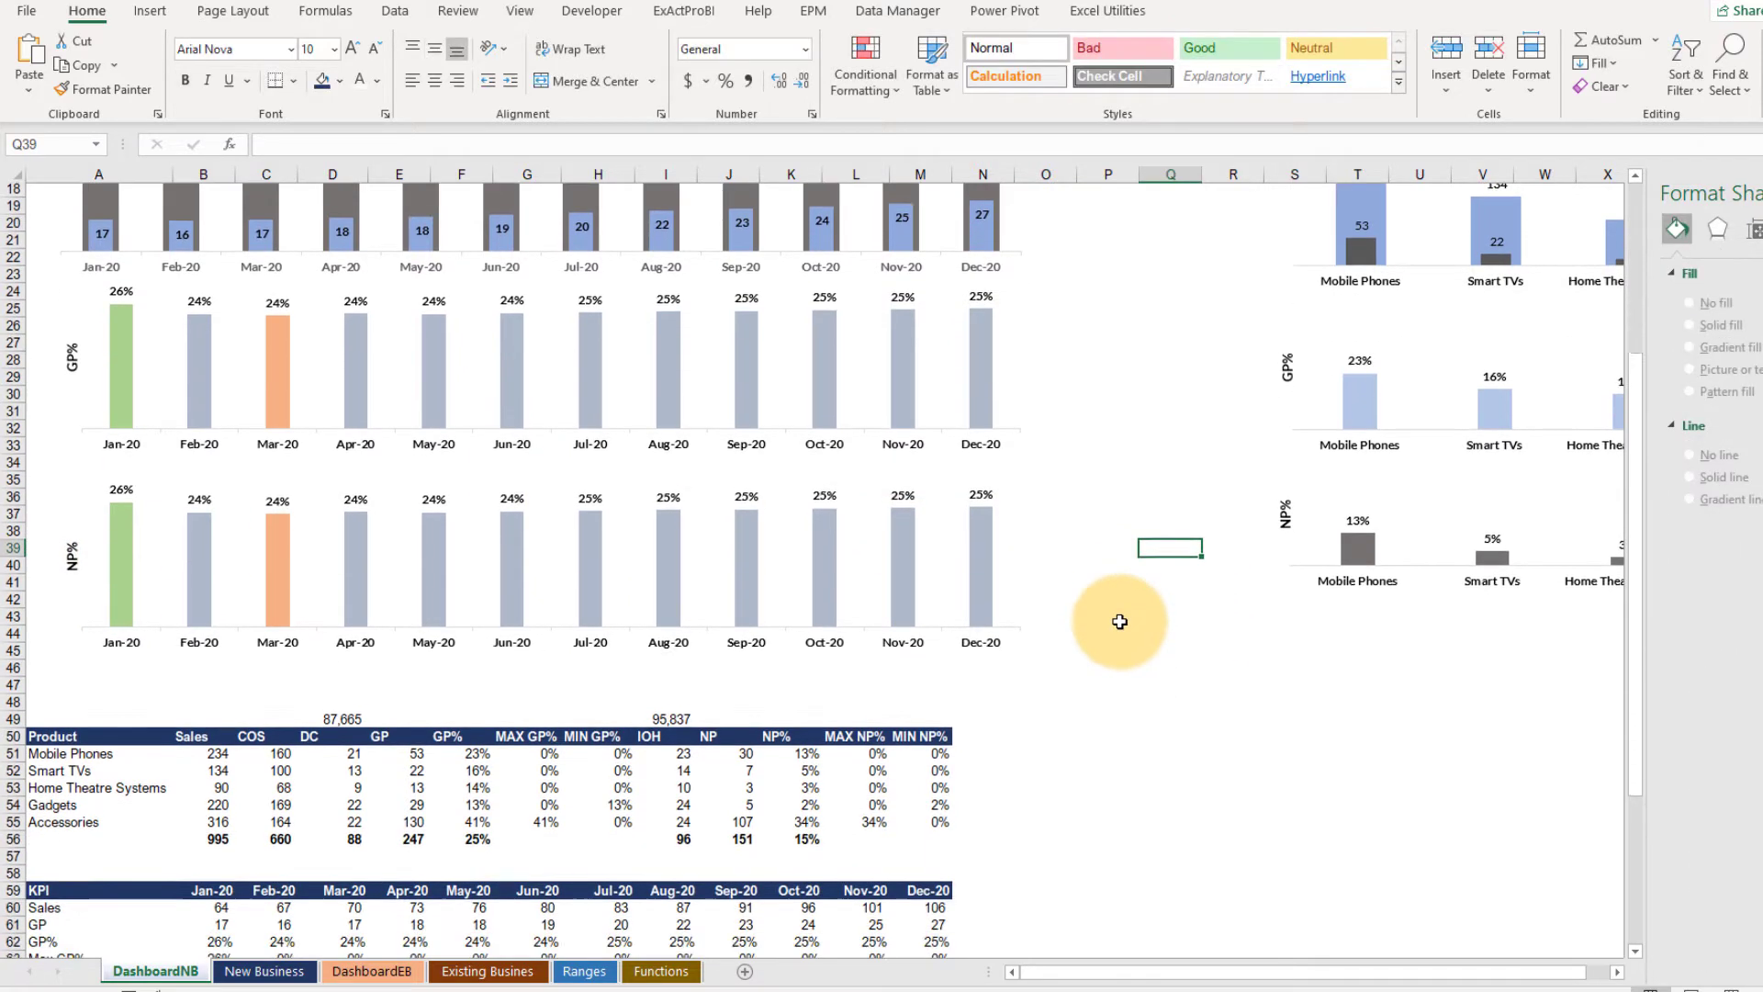
pyautogui.scroll(-3, 1120, 622)
pyautogui.click(574, 406)
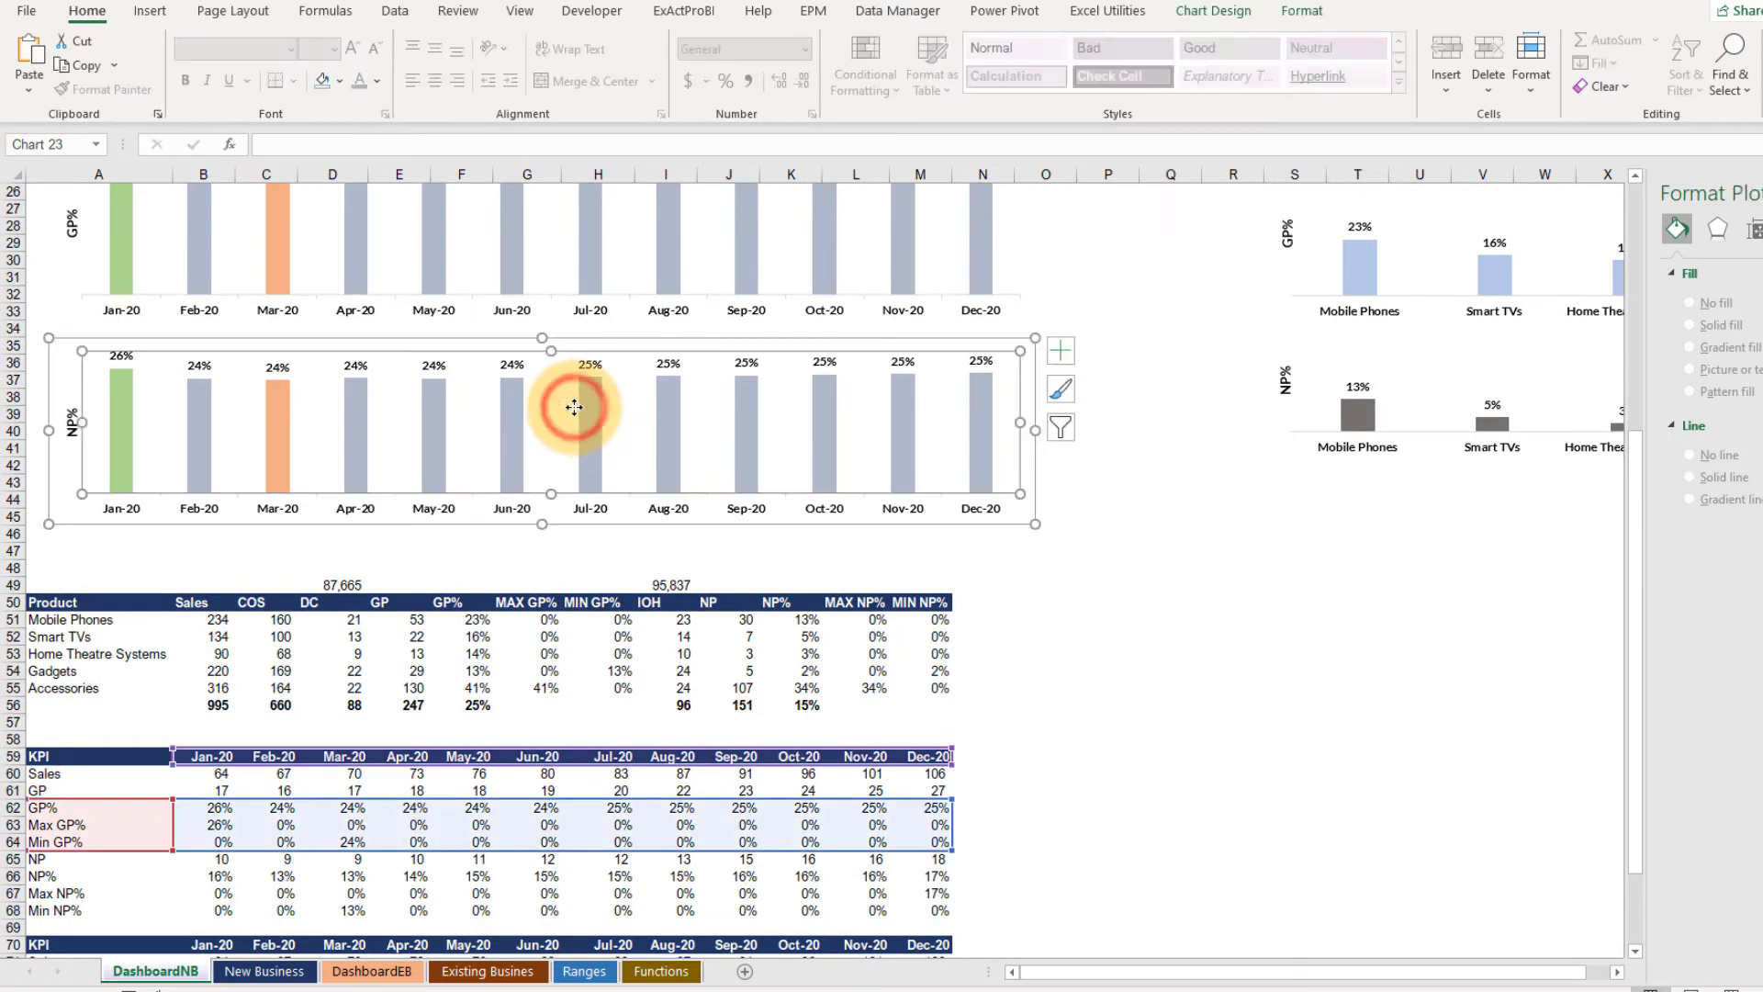
pyautogui.rightClick(576, 407)
pyautogui.click(643, 541)
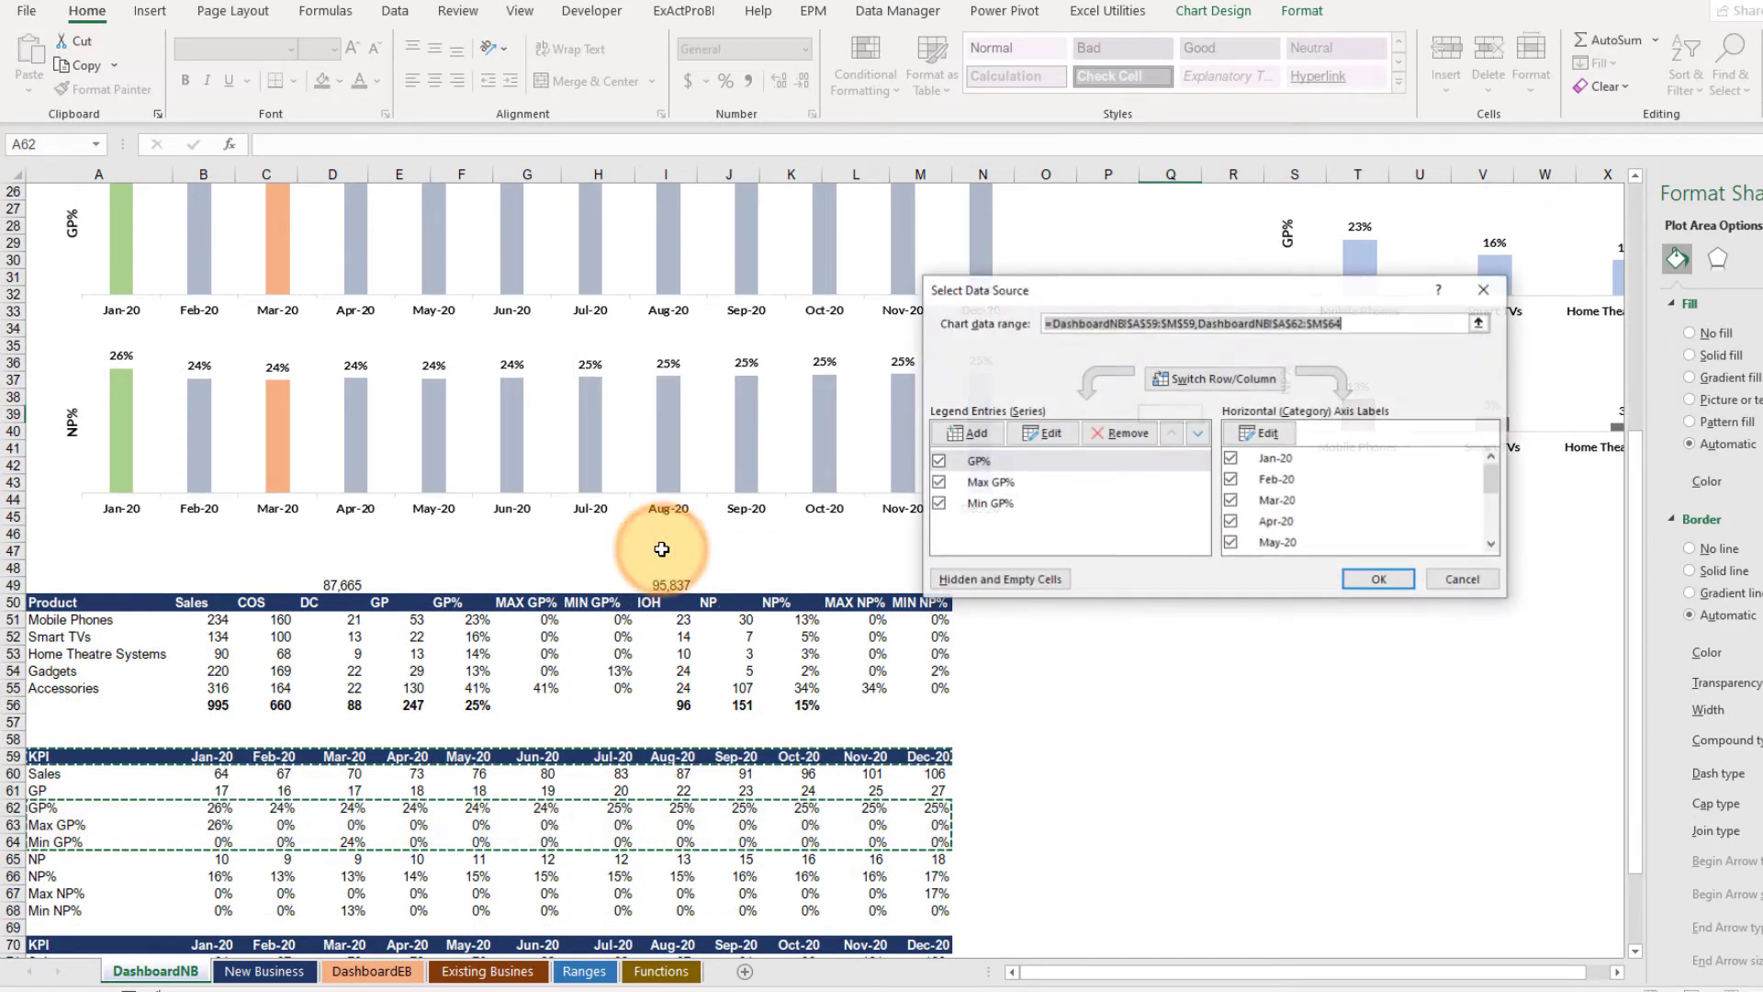
pyautogui.click(1009, 464)
pyautogui.click(1040, 435)
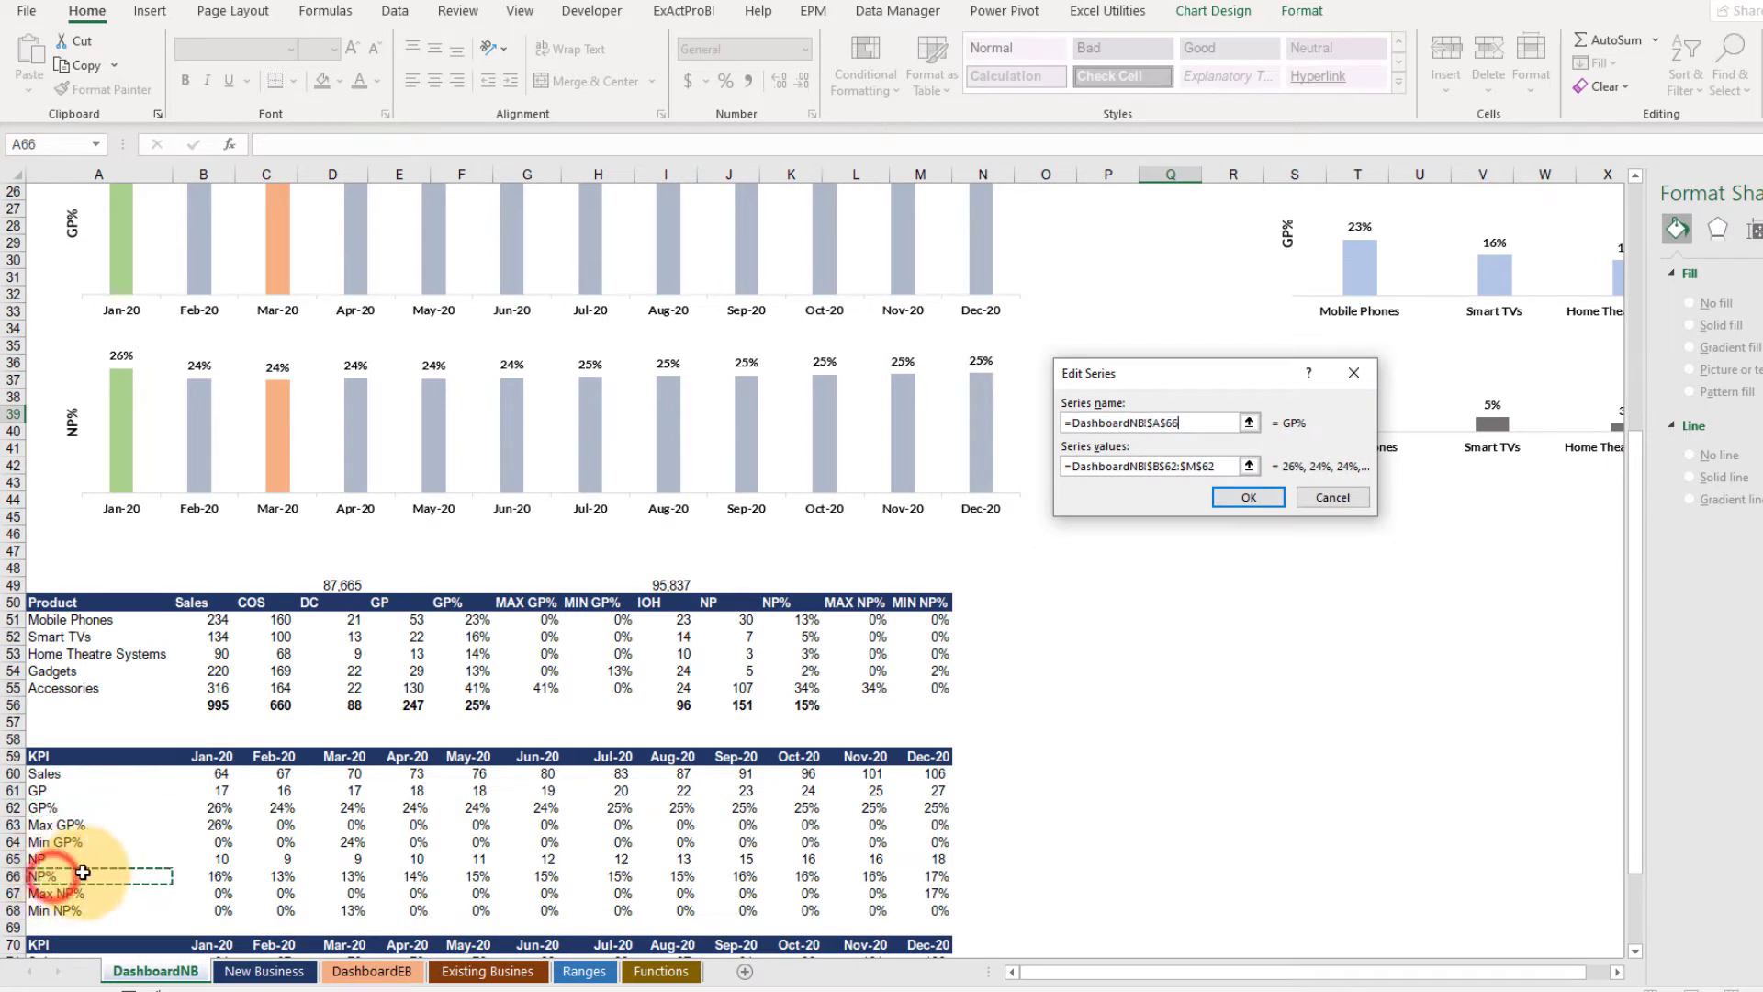
pyautogui.click(1249, 466)
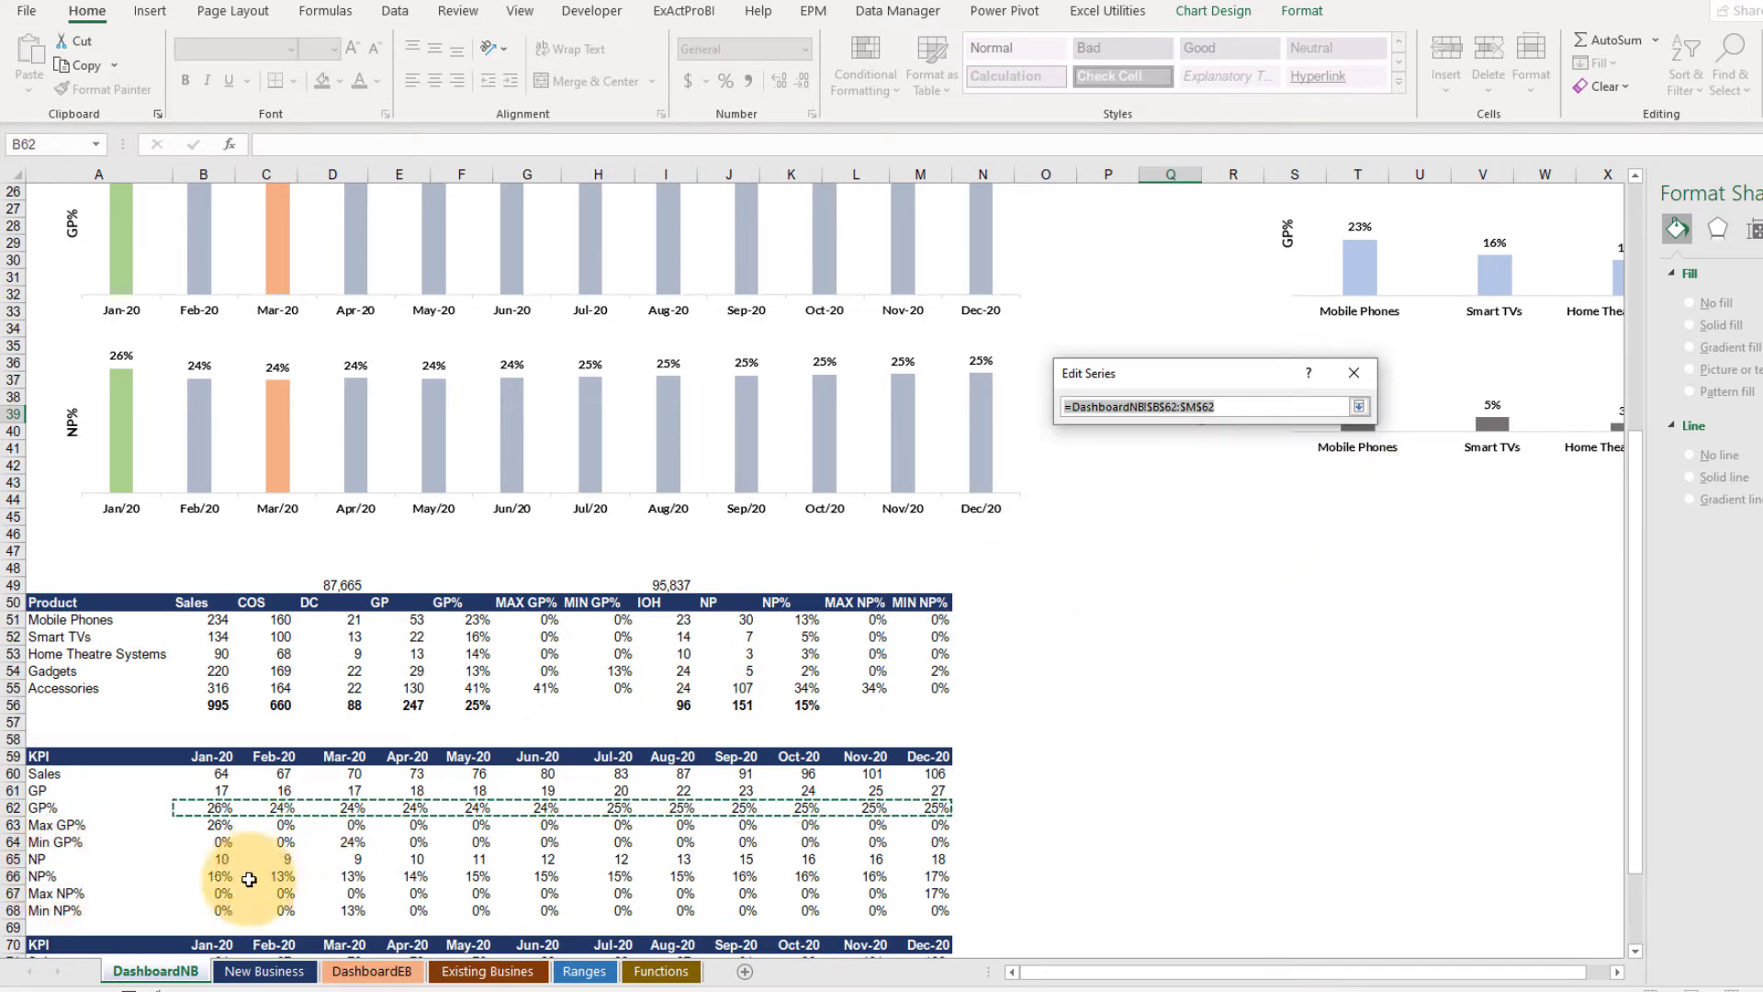
pyautogui.click(135, 877)
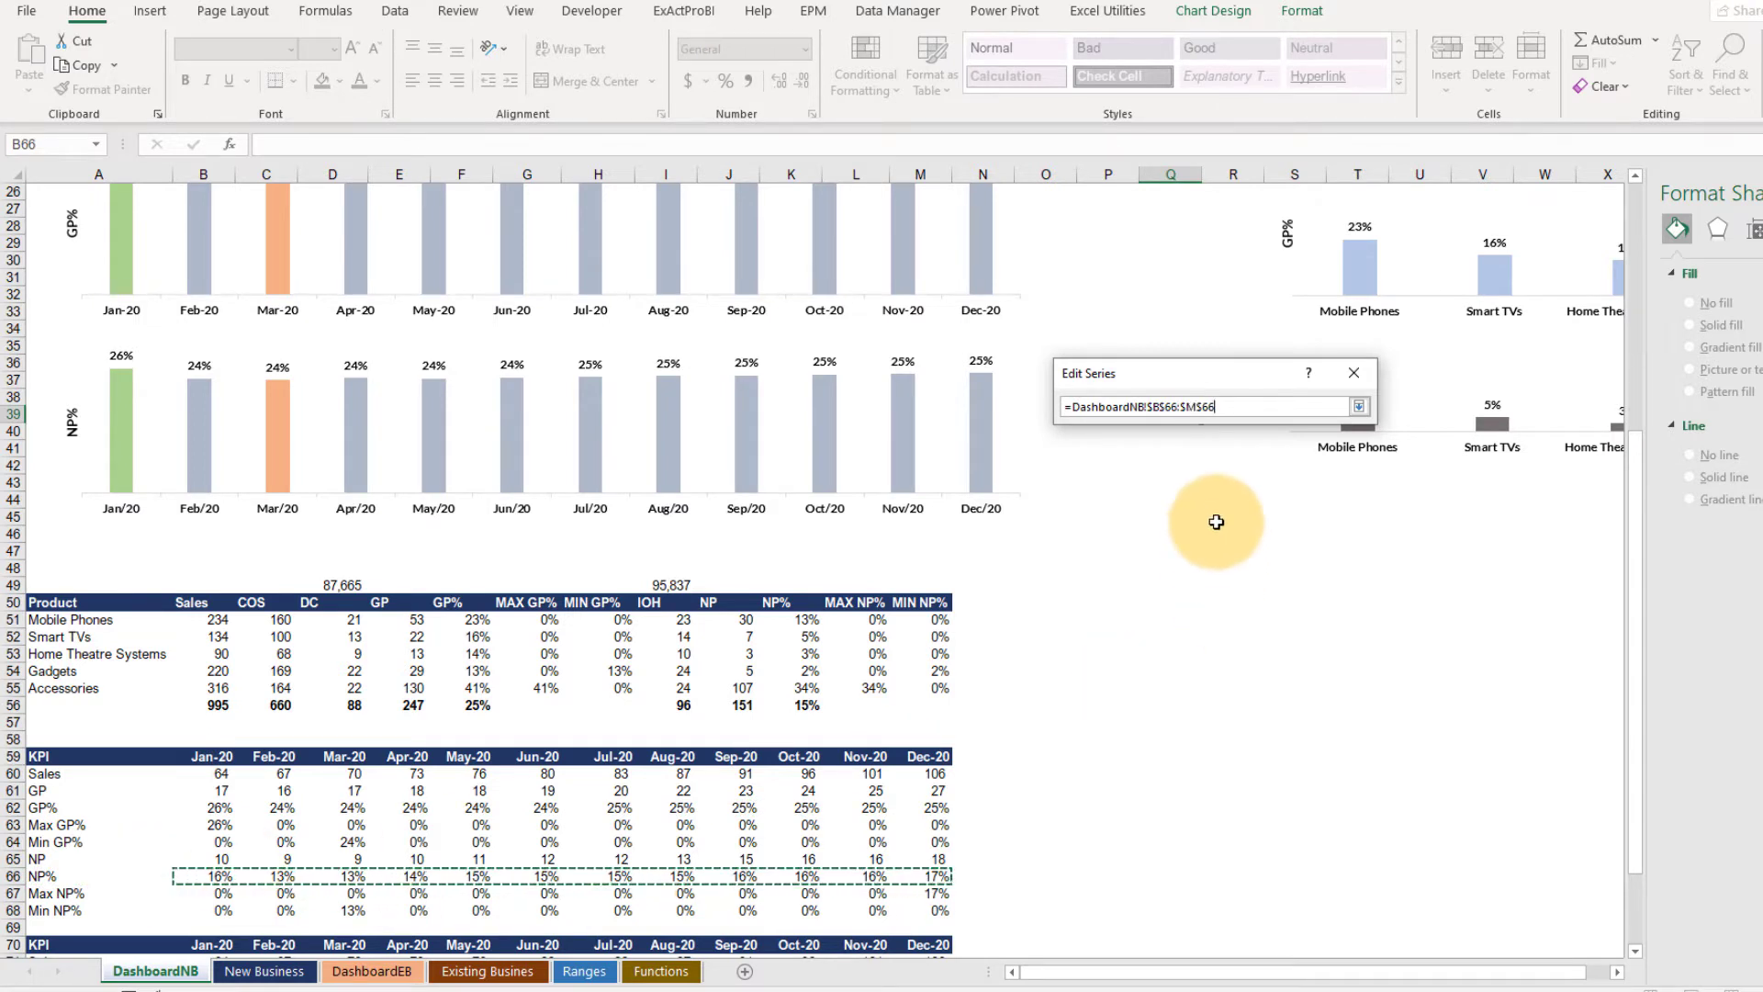
pyautogui.click(1359, 406)
pyautogui.click(1259, 498)
# Edit the Max GP% series to use A67 as its name and B67:M67 as its values
pyautogui.click(1012, 482)
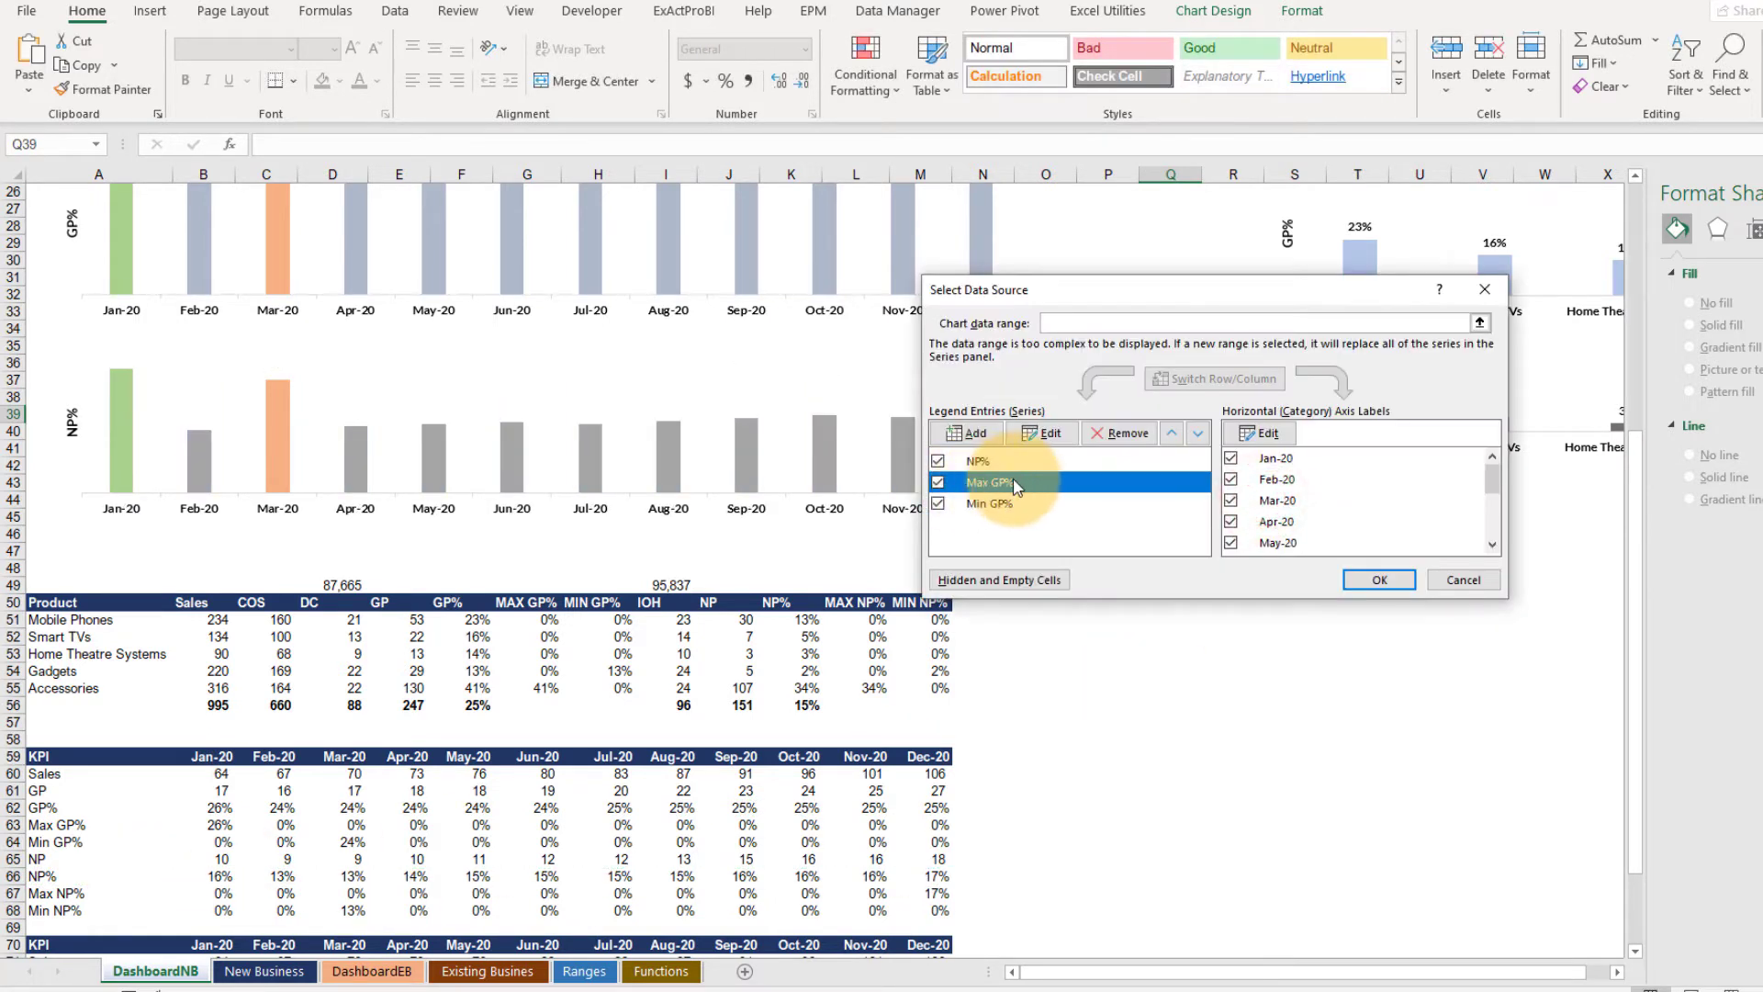
pyautogui.click(1042, 434)
pyautogui.click(56, 893)
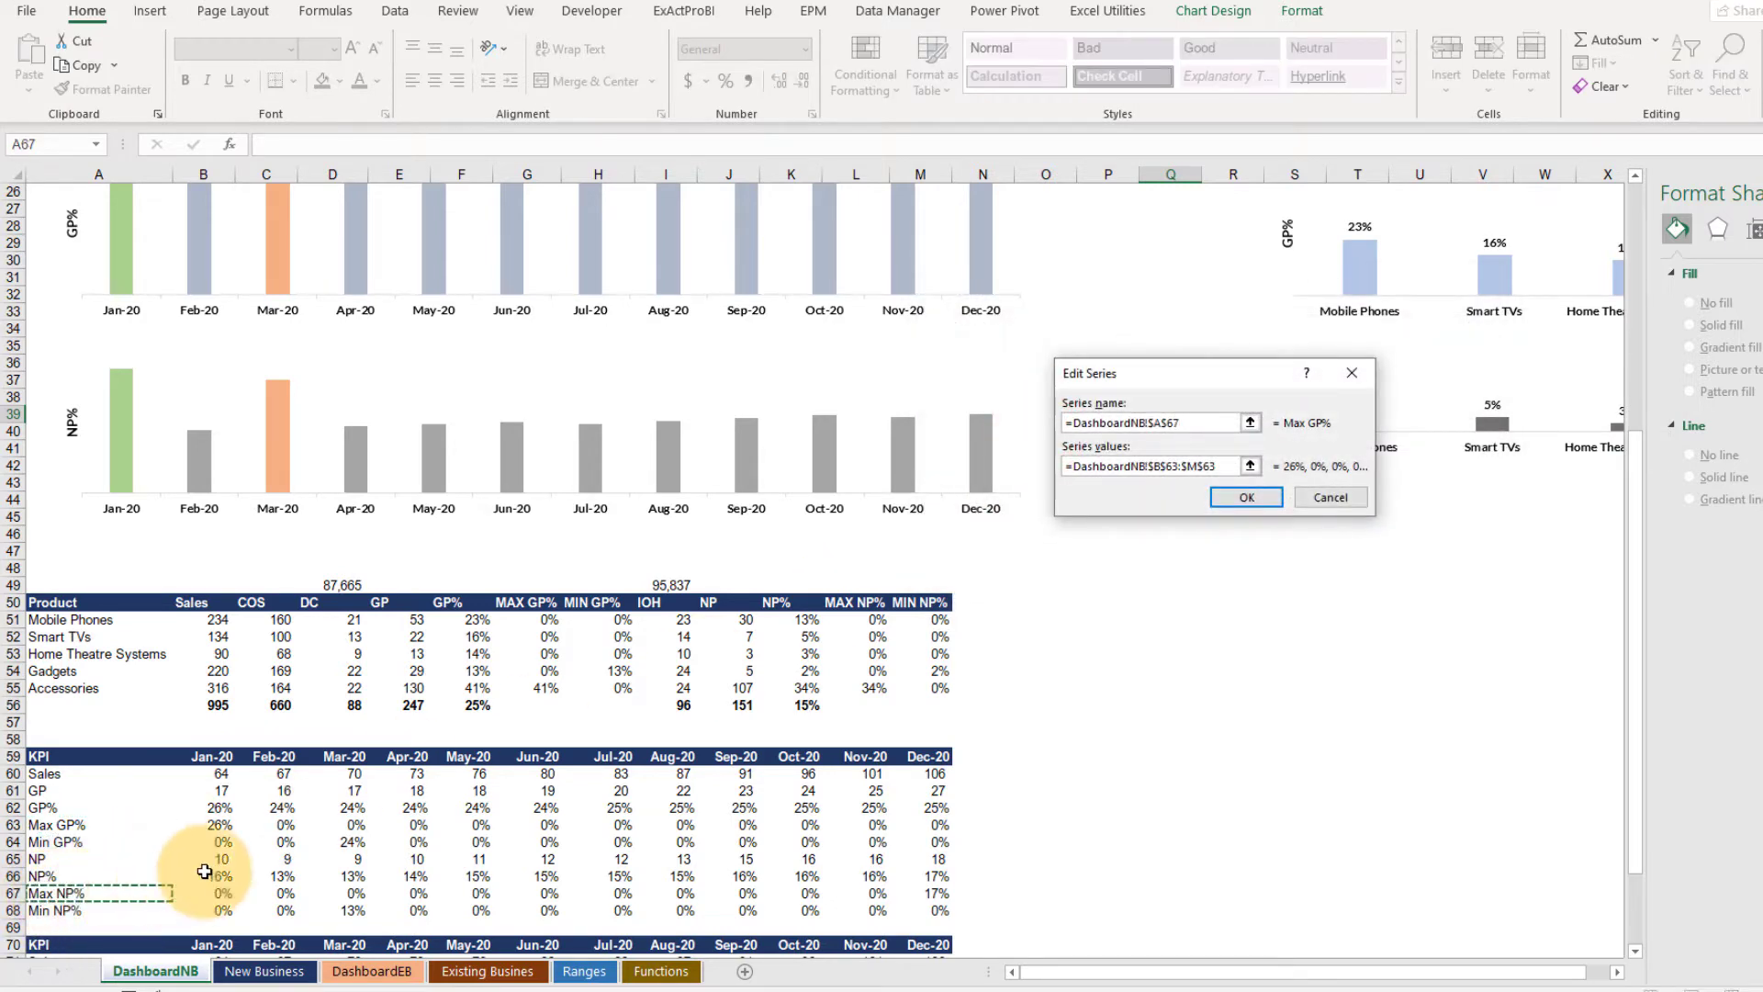
pyautogui.click(1251, 467)
pyautogui.click(221, 894)
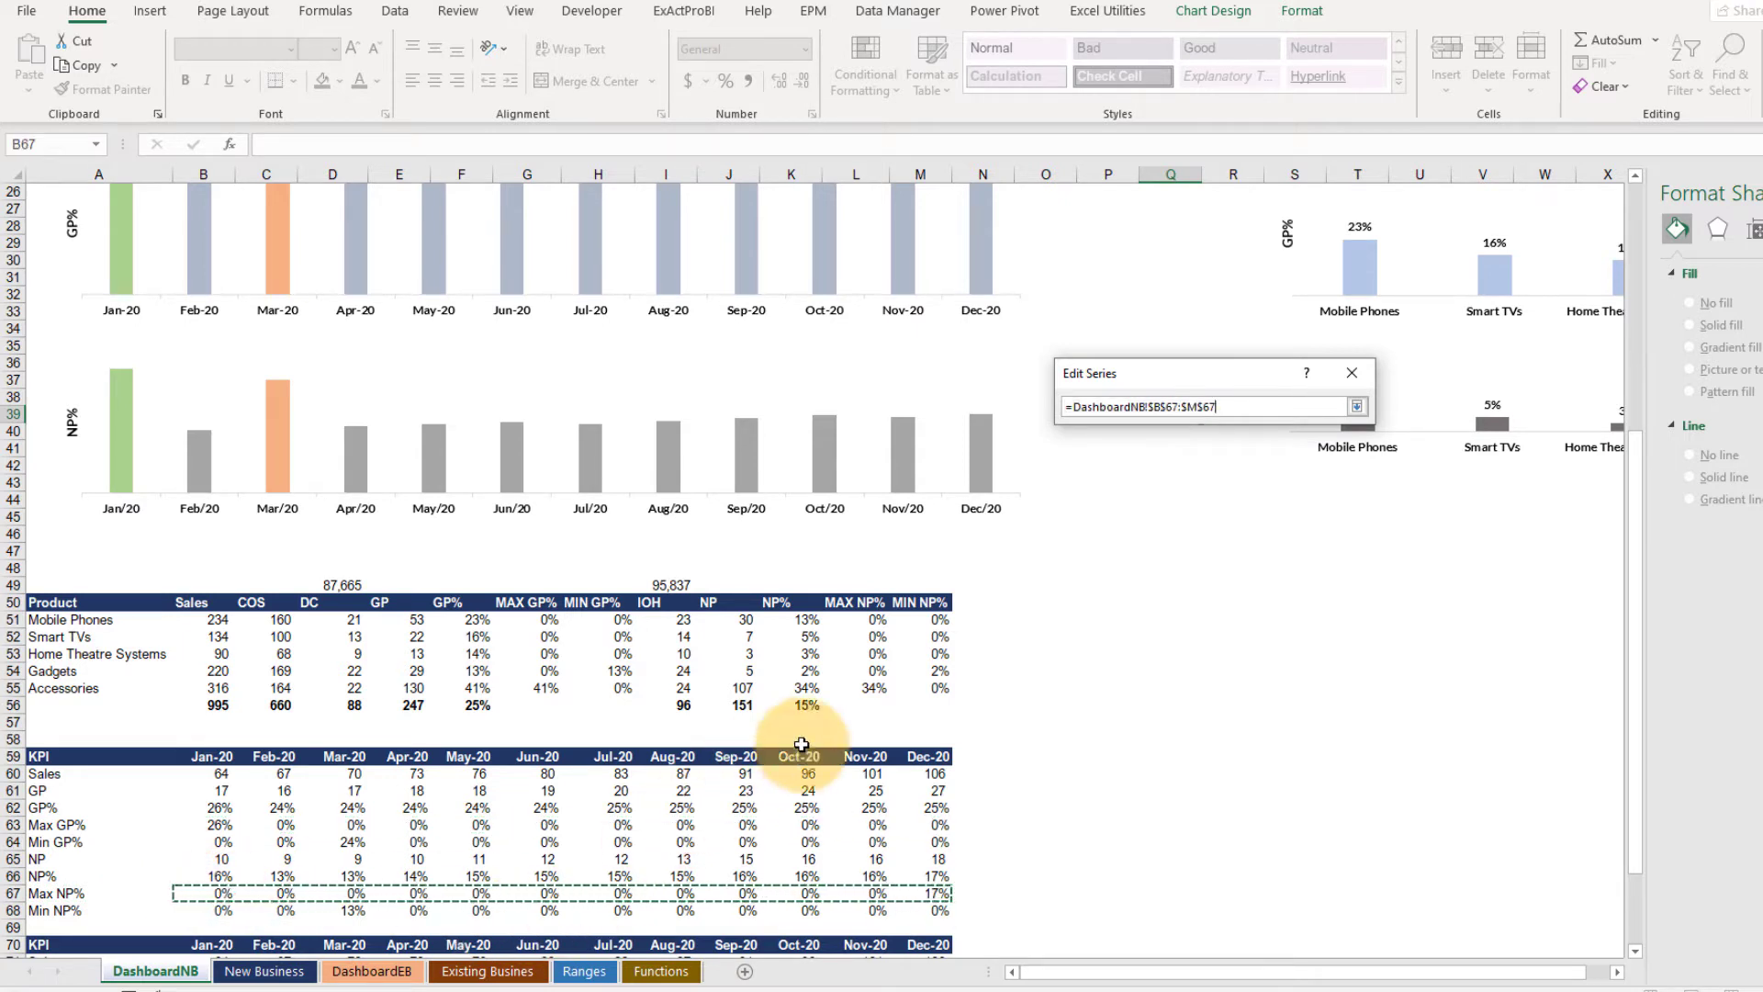
pyautogui.click(1356, 406)
pyautogui.click(1274, 501)
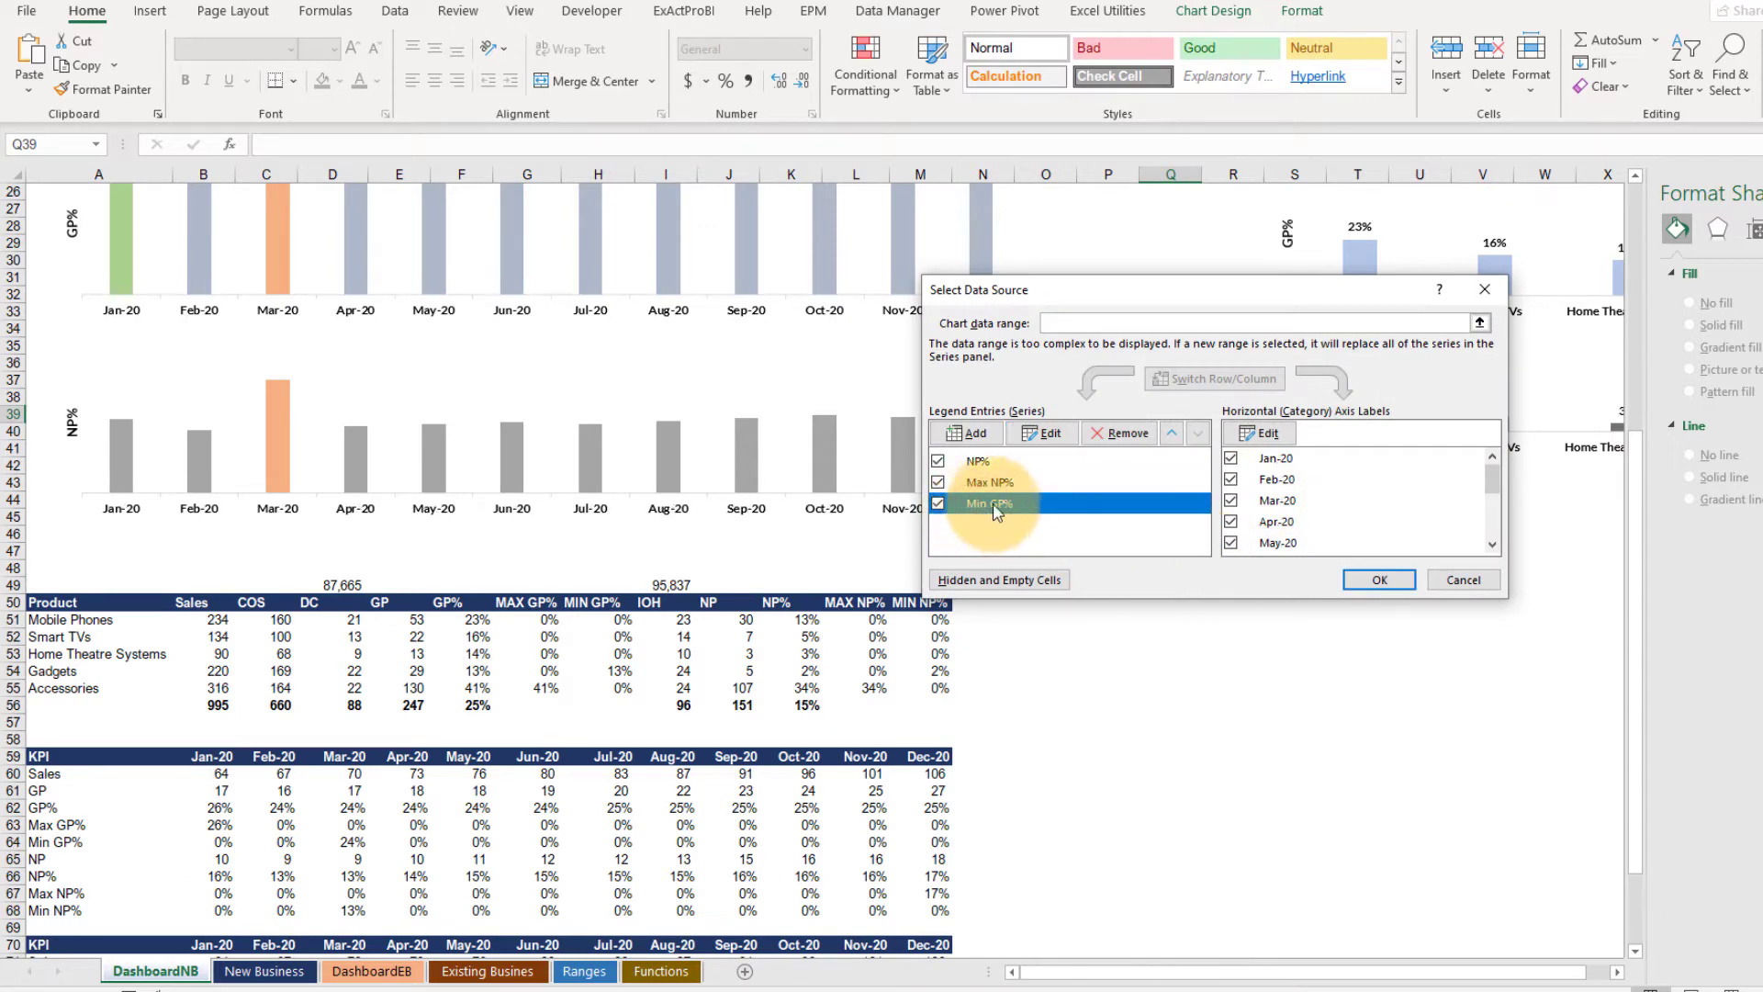
# Edit the Min GP% series to use A68 as name and B68:M68 as values, and accept the data source changes
pyautogui.click(1030, 433)
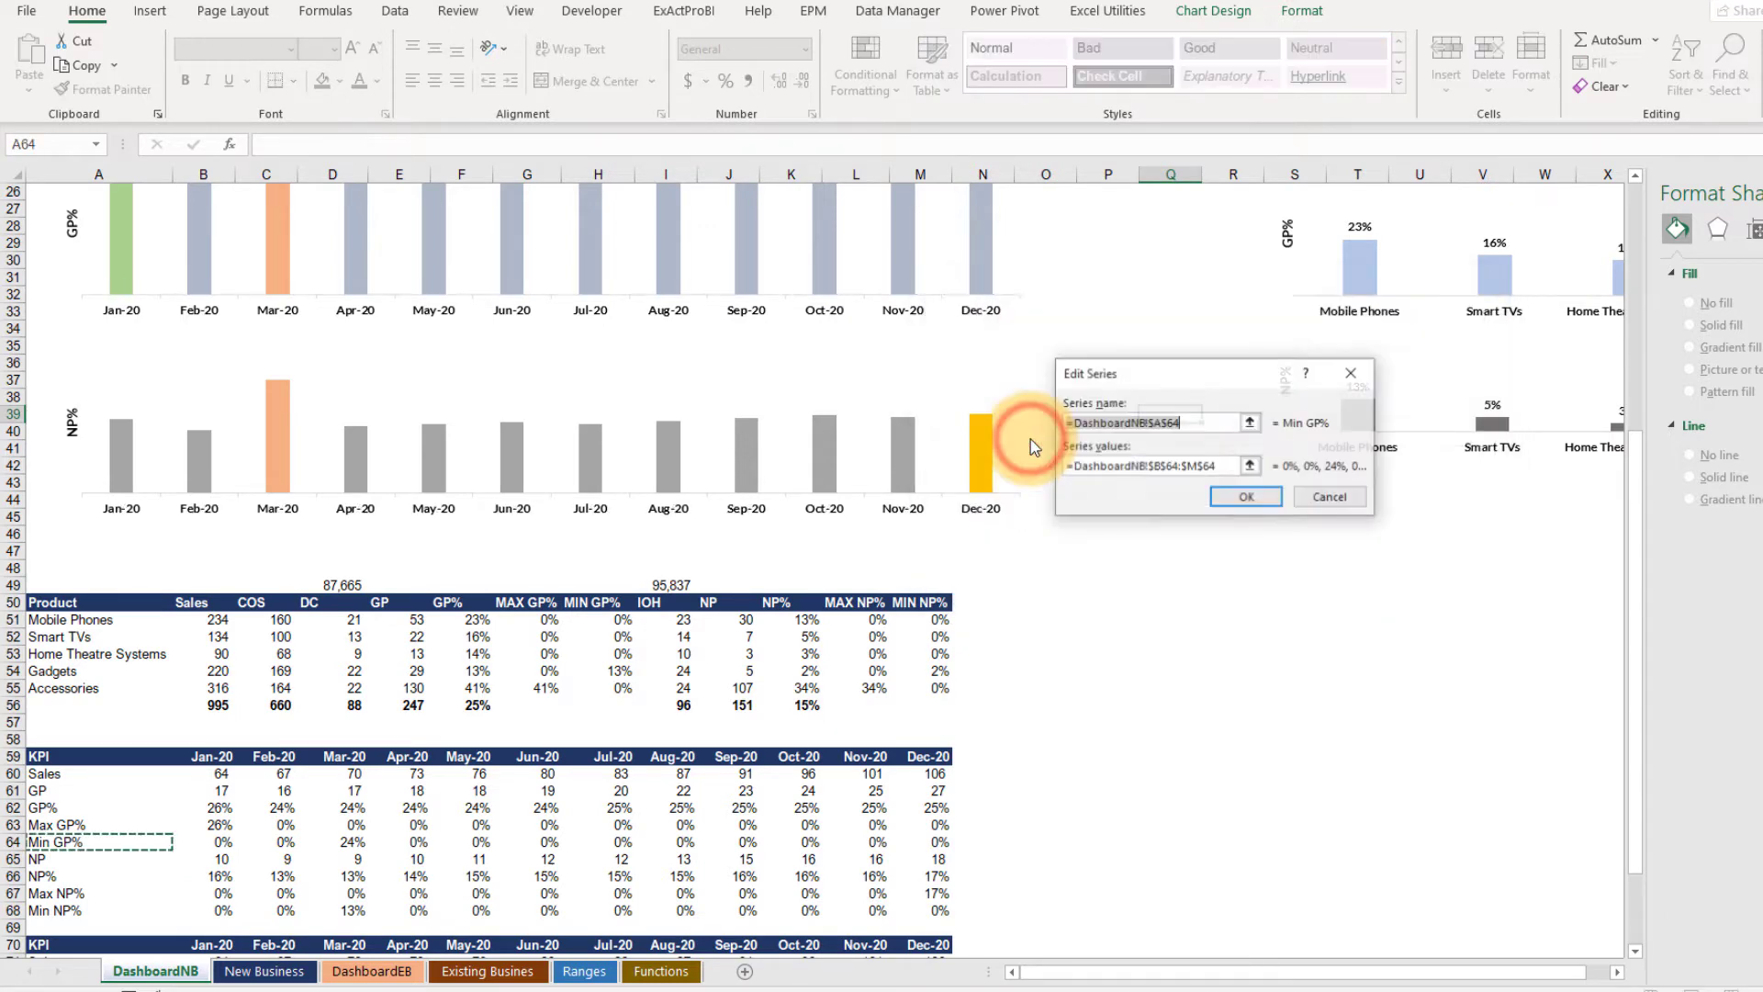
pyautogui.click(53, 911)
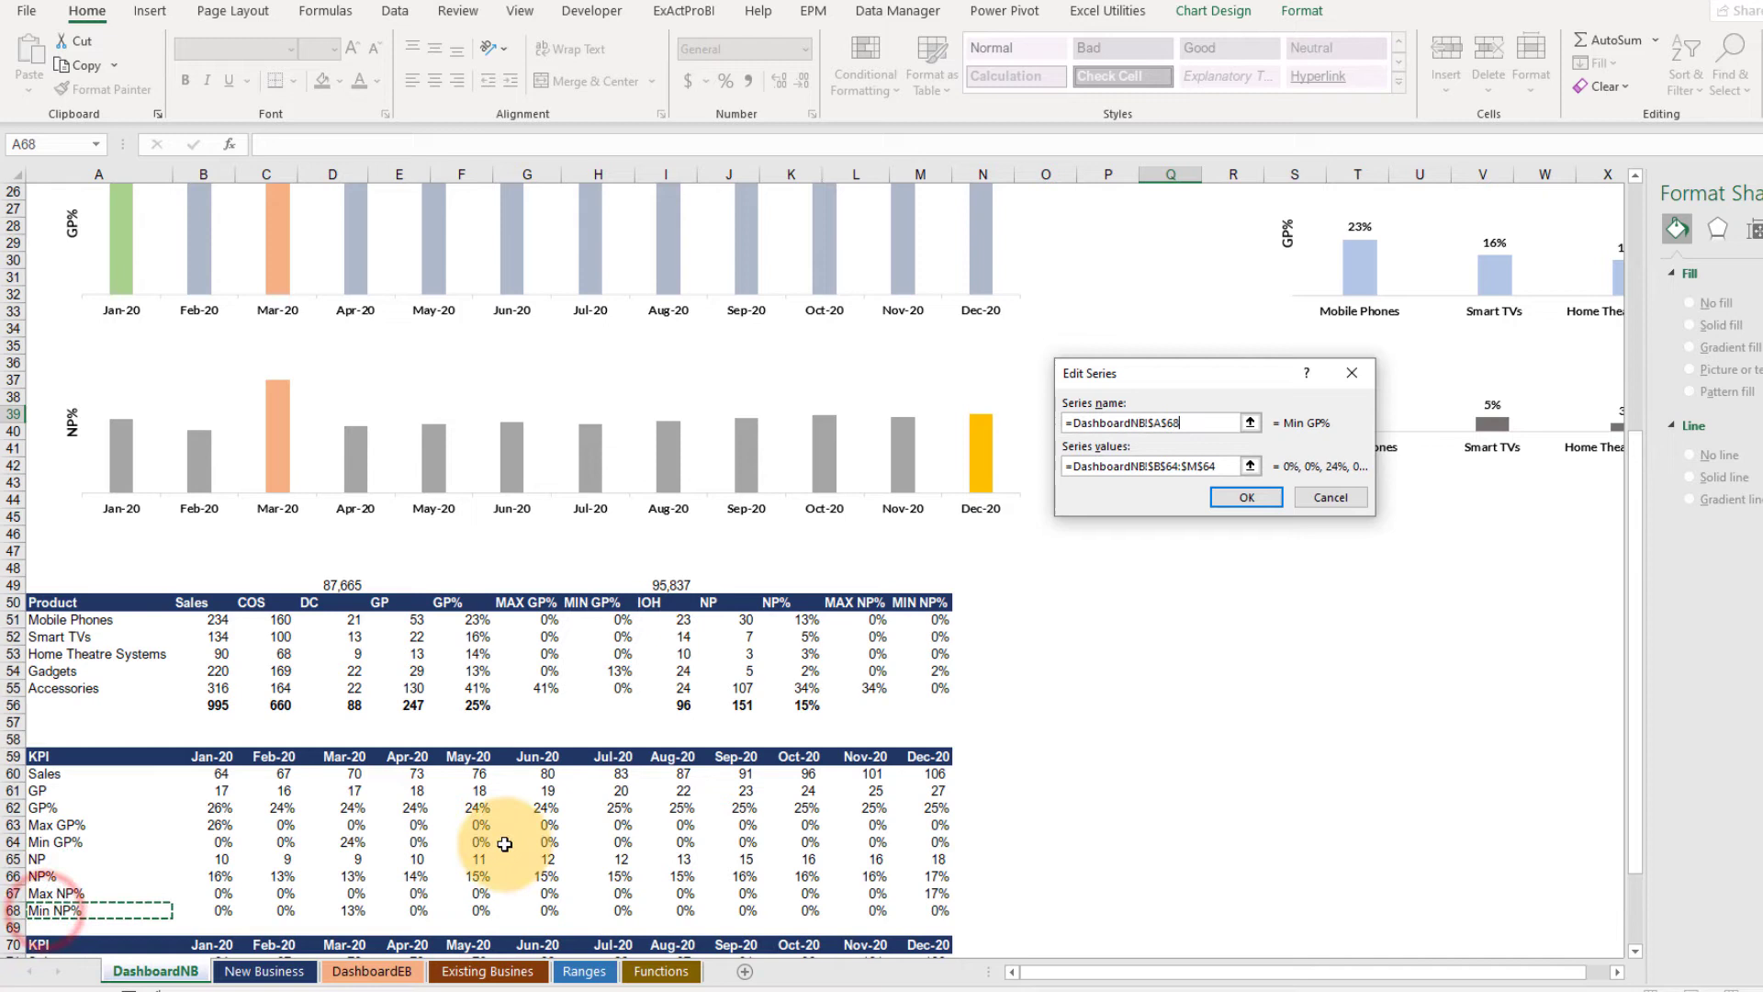
pyautogui.click(1250, 466)
pyautogui.click(211, 907)
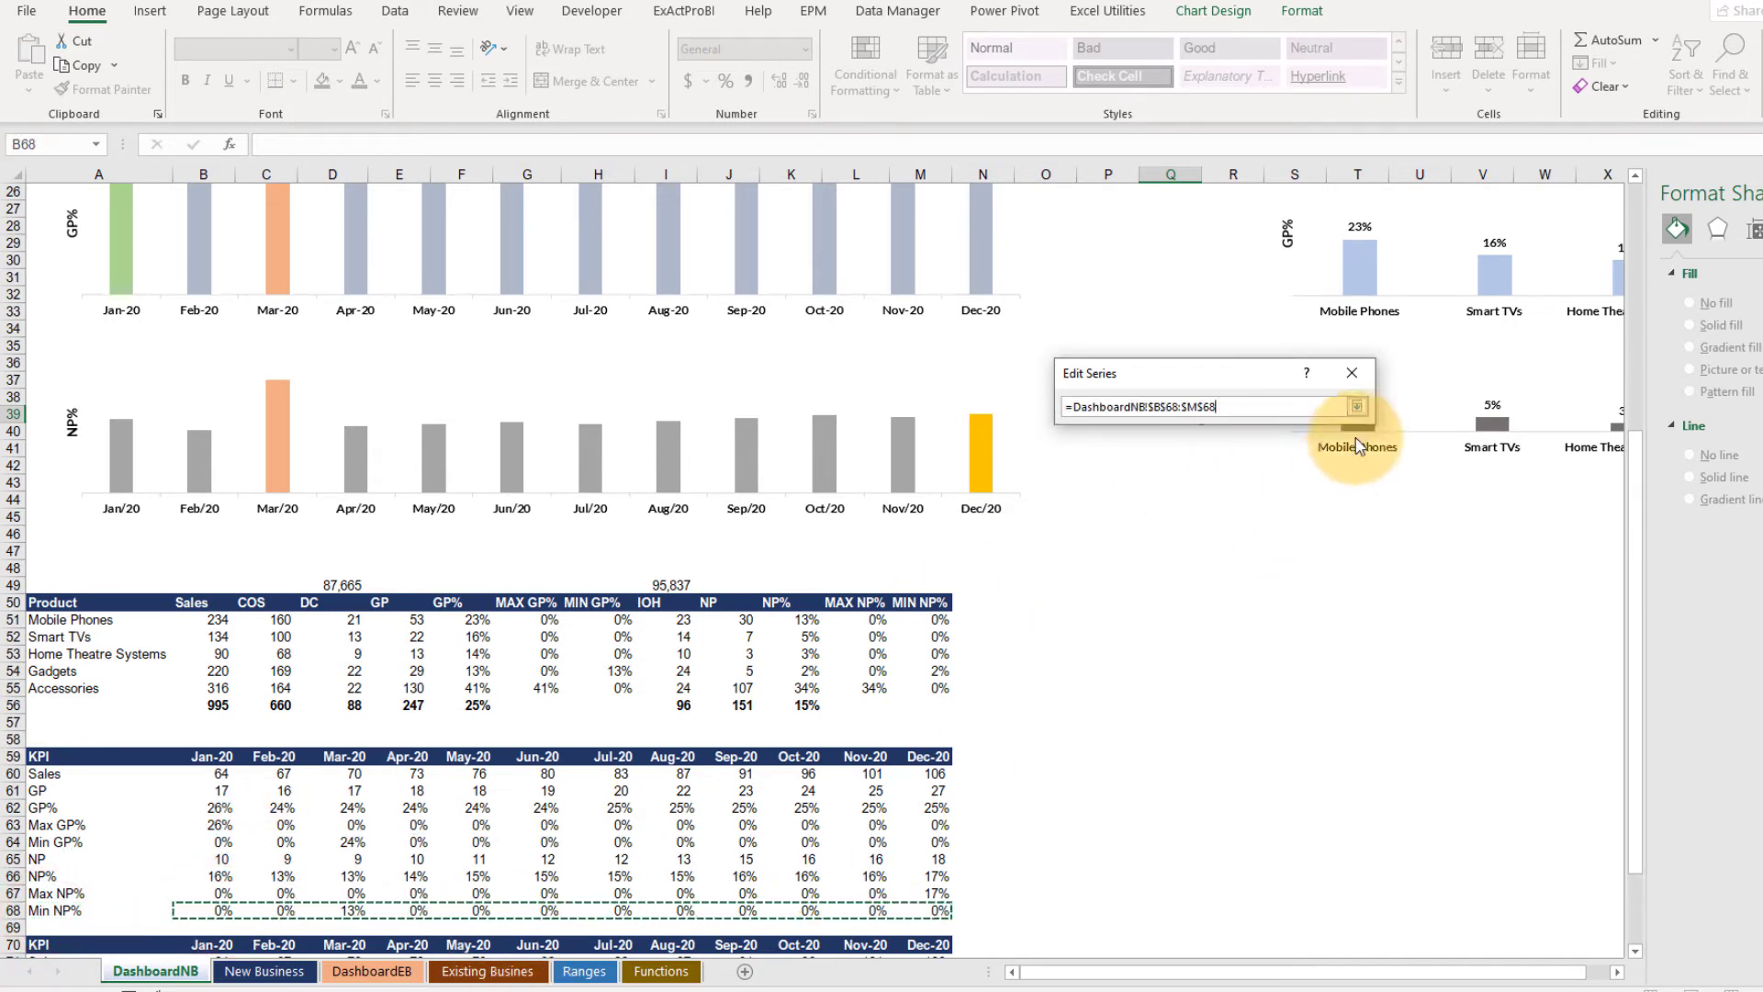
pyautogui.click(1356, 407)
pyautogui.click(1263, 494)
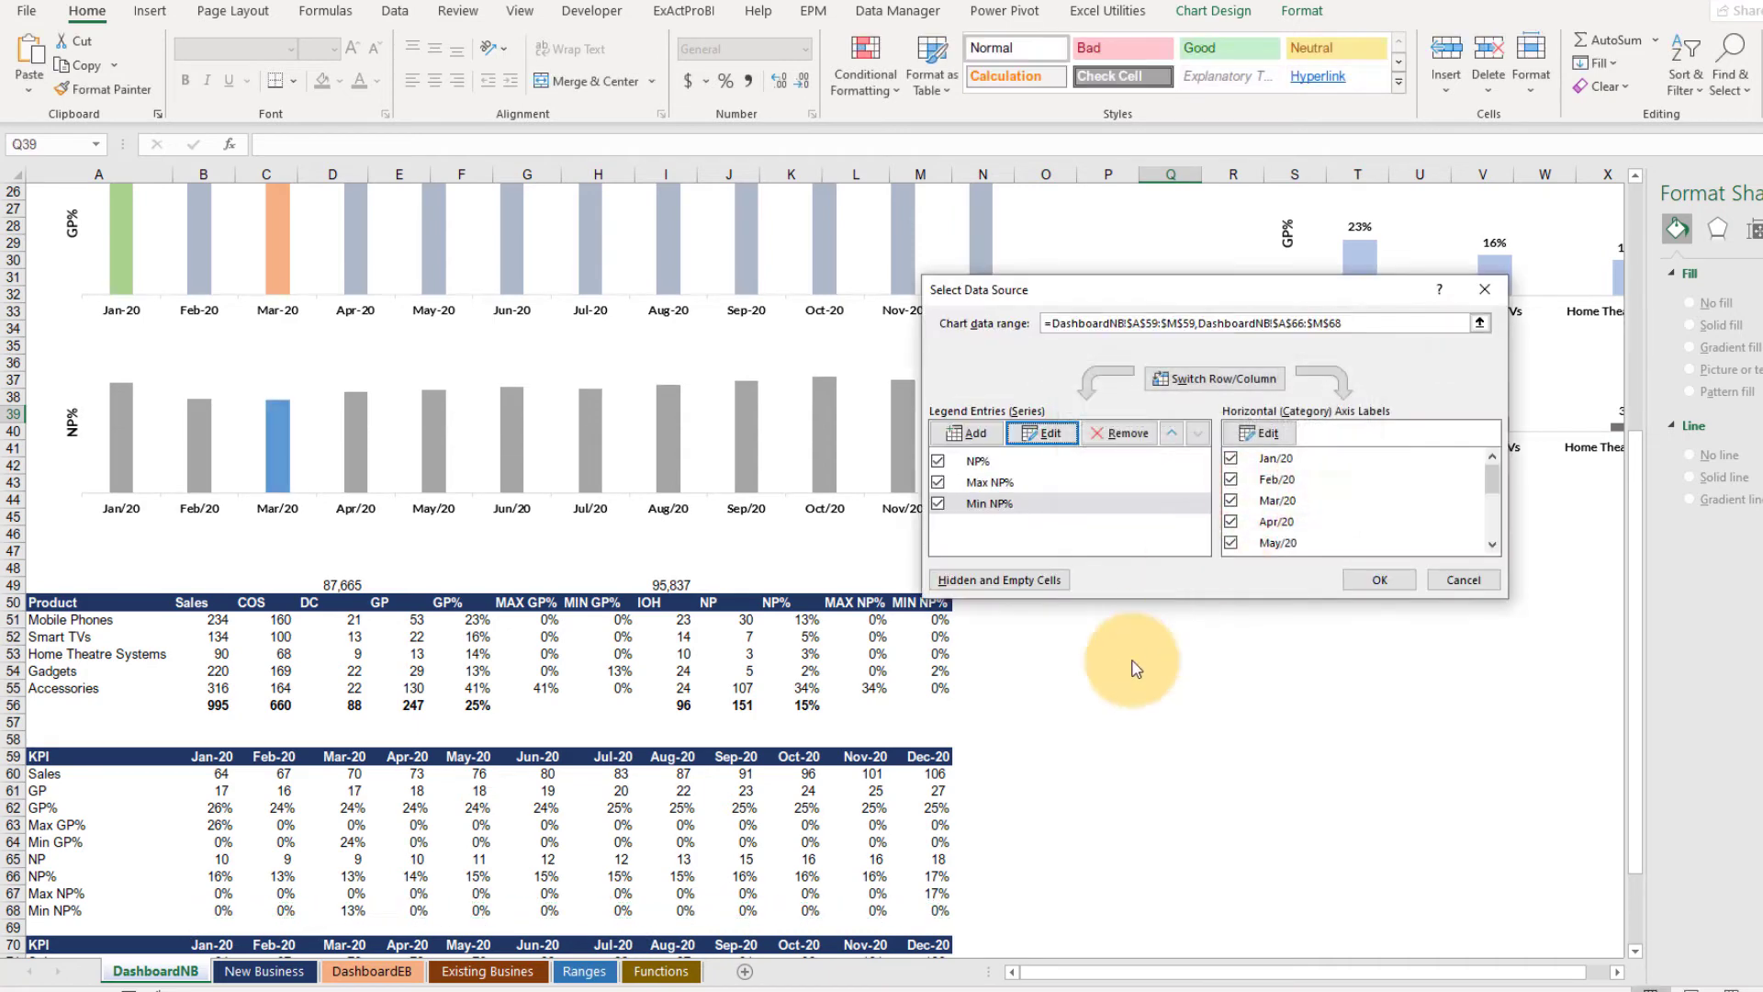
pyautogui.click(1339, 581)
pyautogui.click(1112, 668)
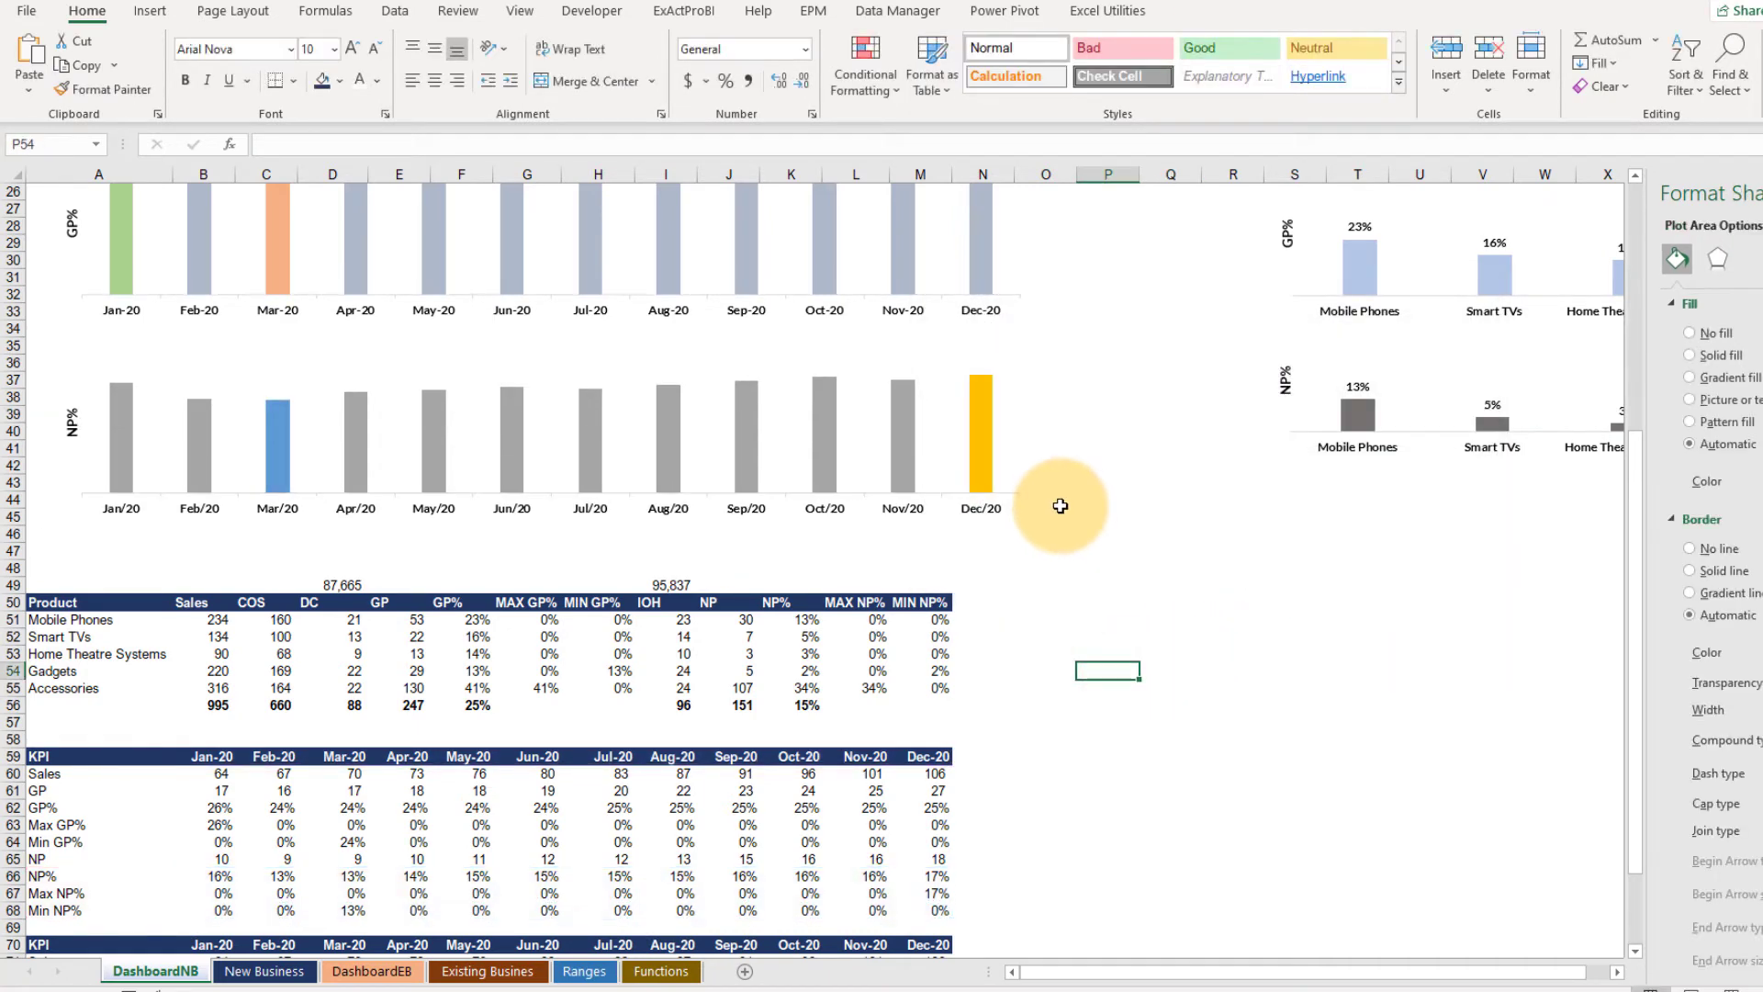
# Give the Max NP% series in the NP% chart a solid light green fill
pyautogui.scroll(3, 1058, 510)
pyautogui.scroll(1, 1058, 511)
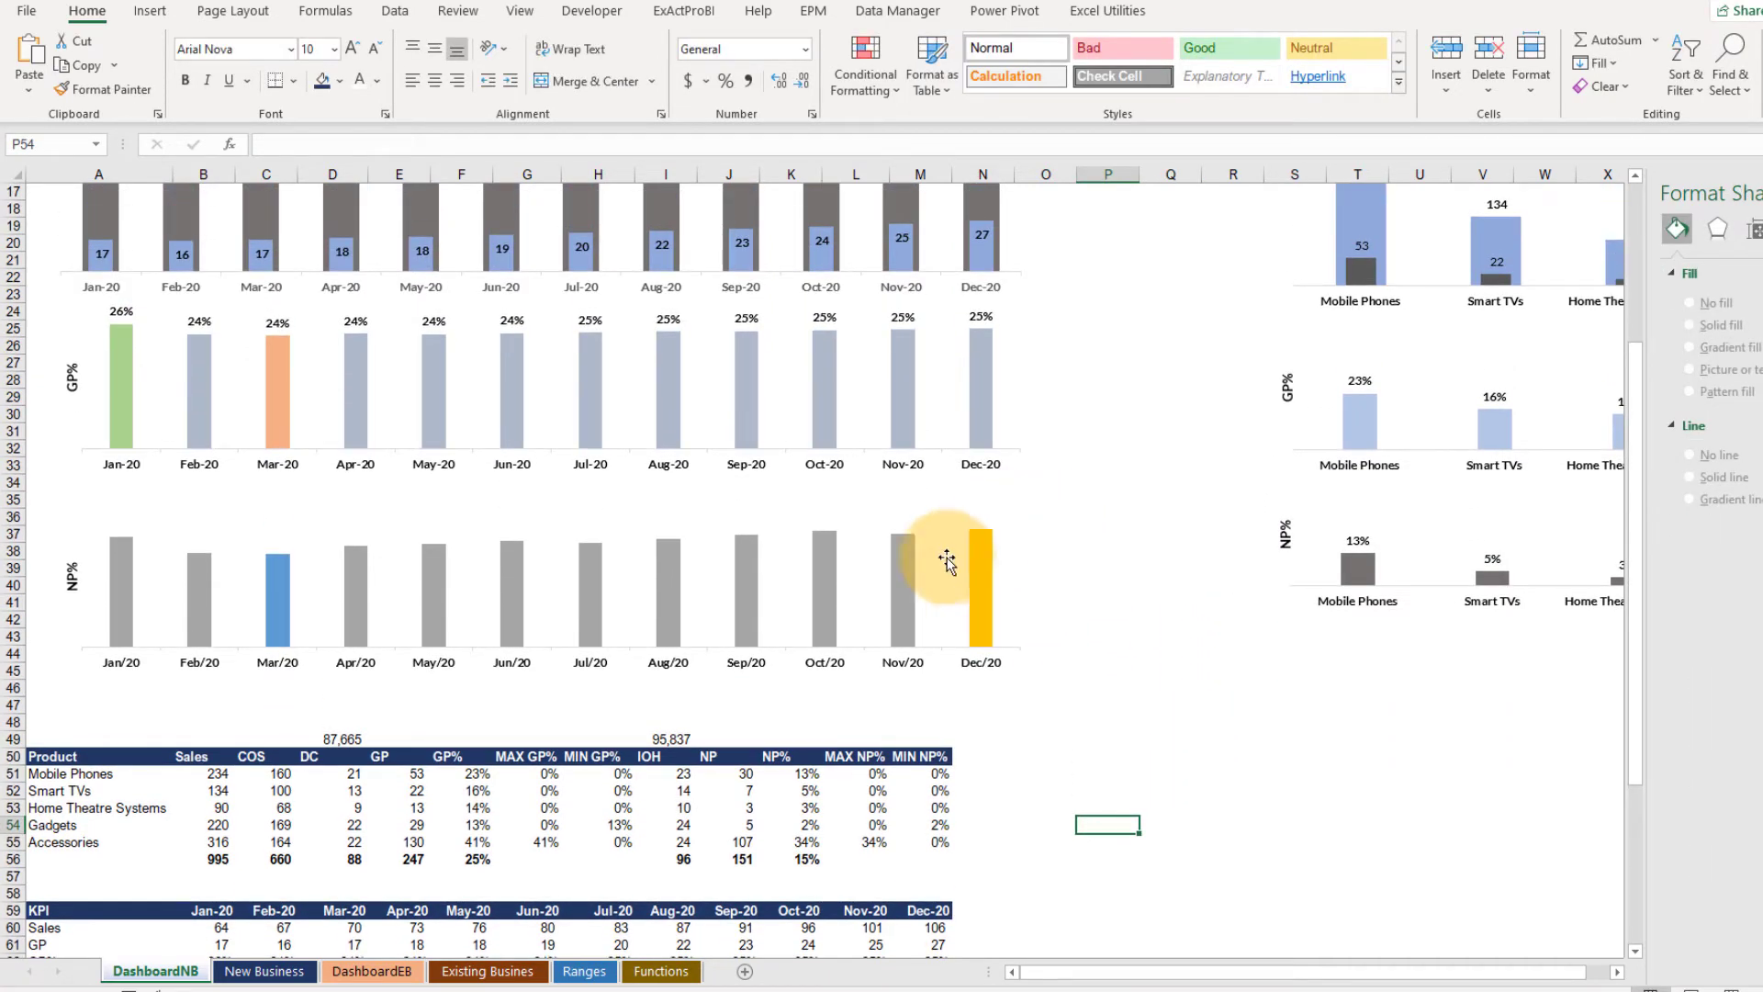
pyautogui.click(279, 592)
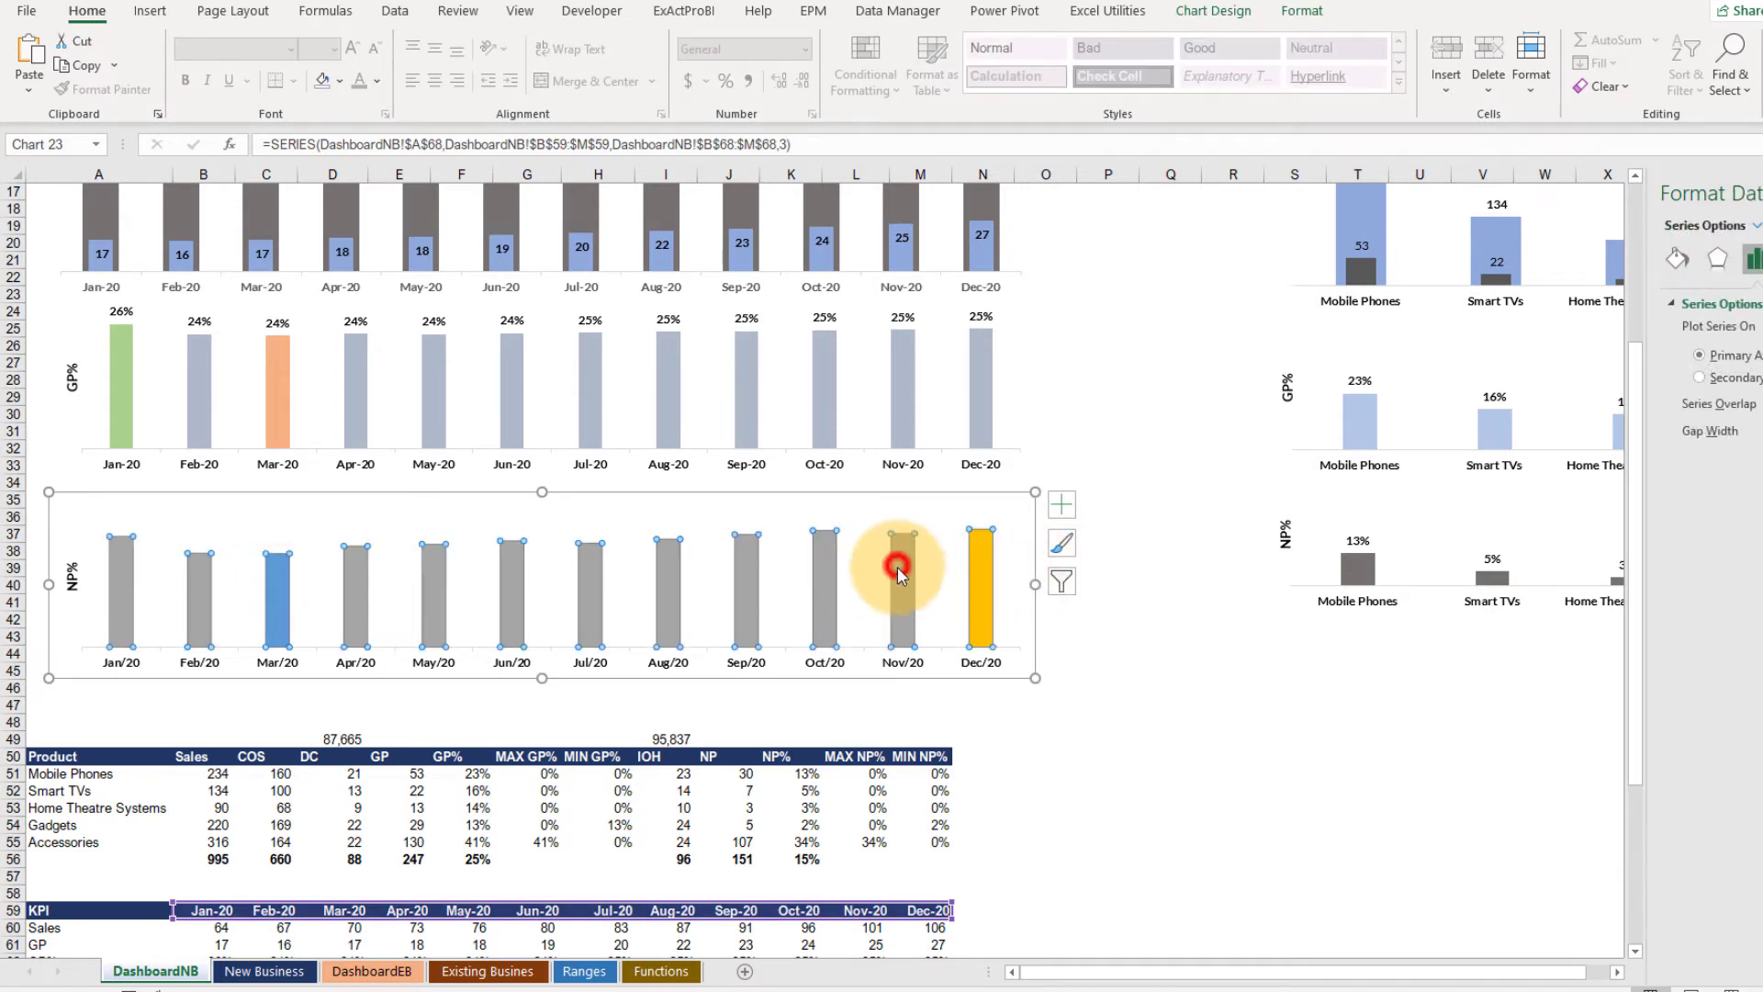
pyautogui.click(1102, 574)
pyautogui.click(989, 577)
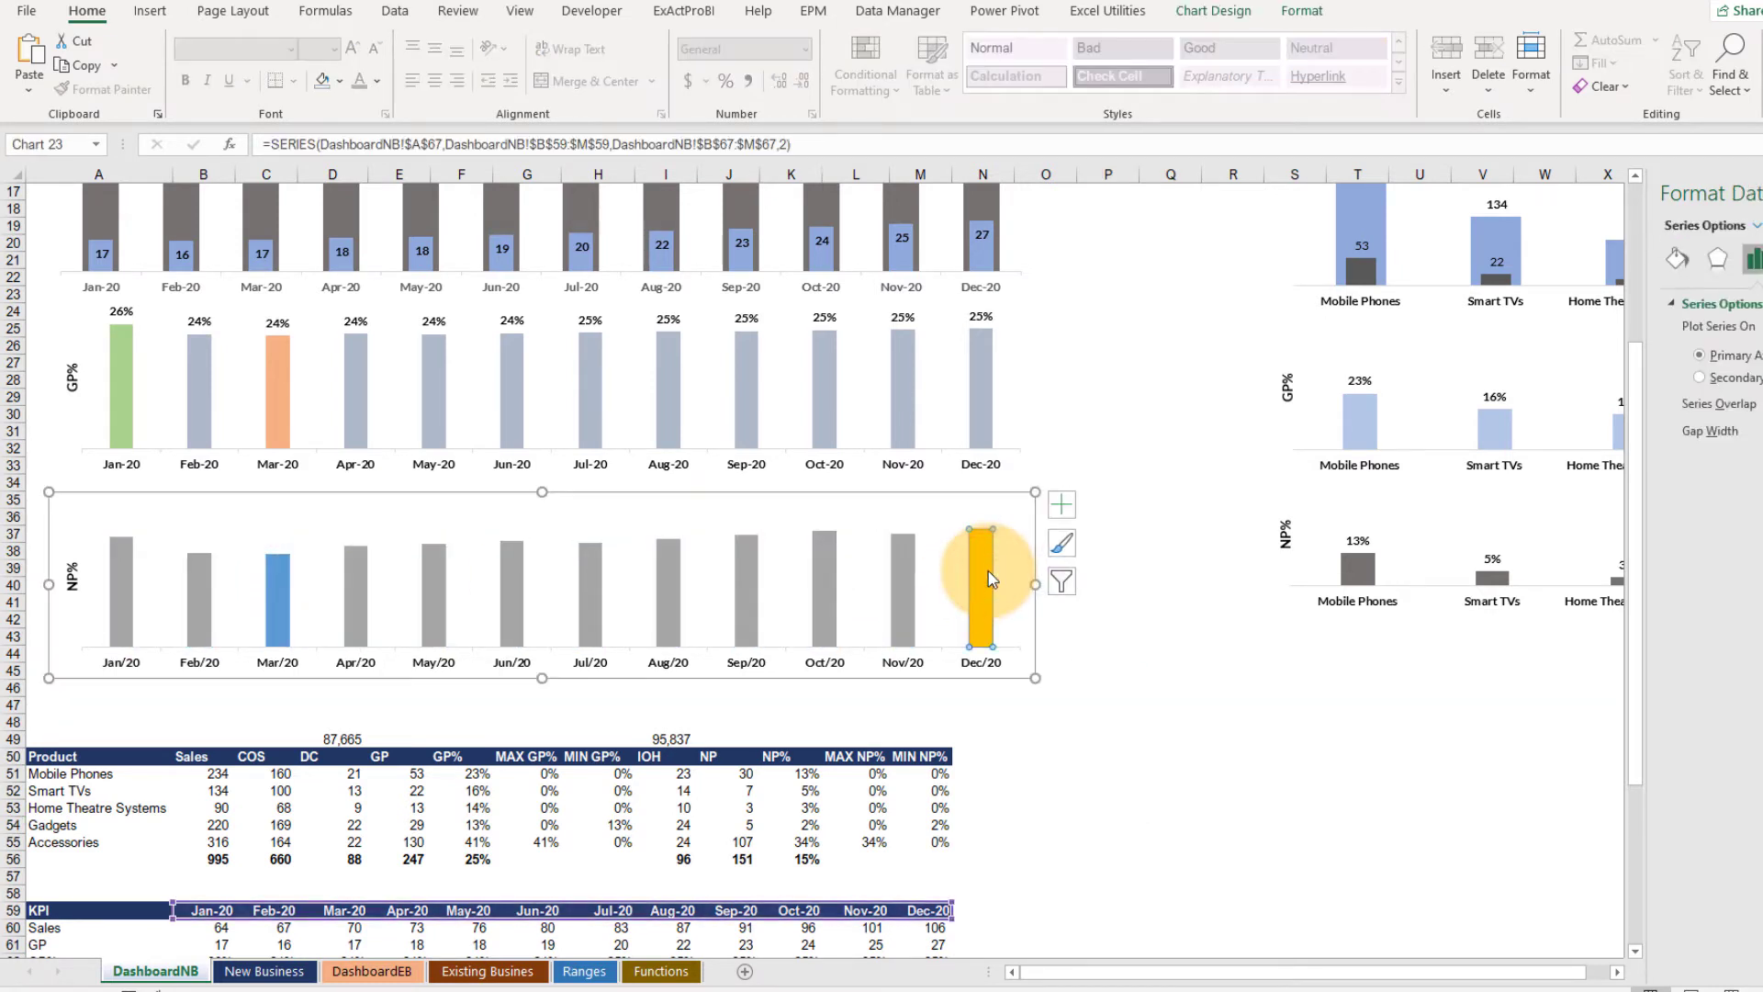
pyautogui.click(1293, 14)
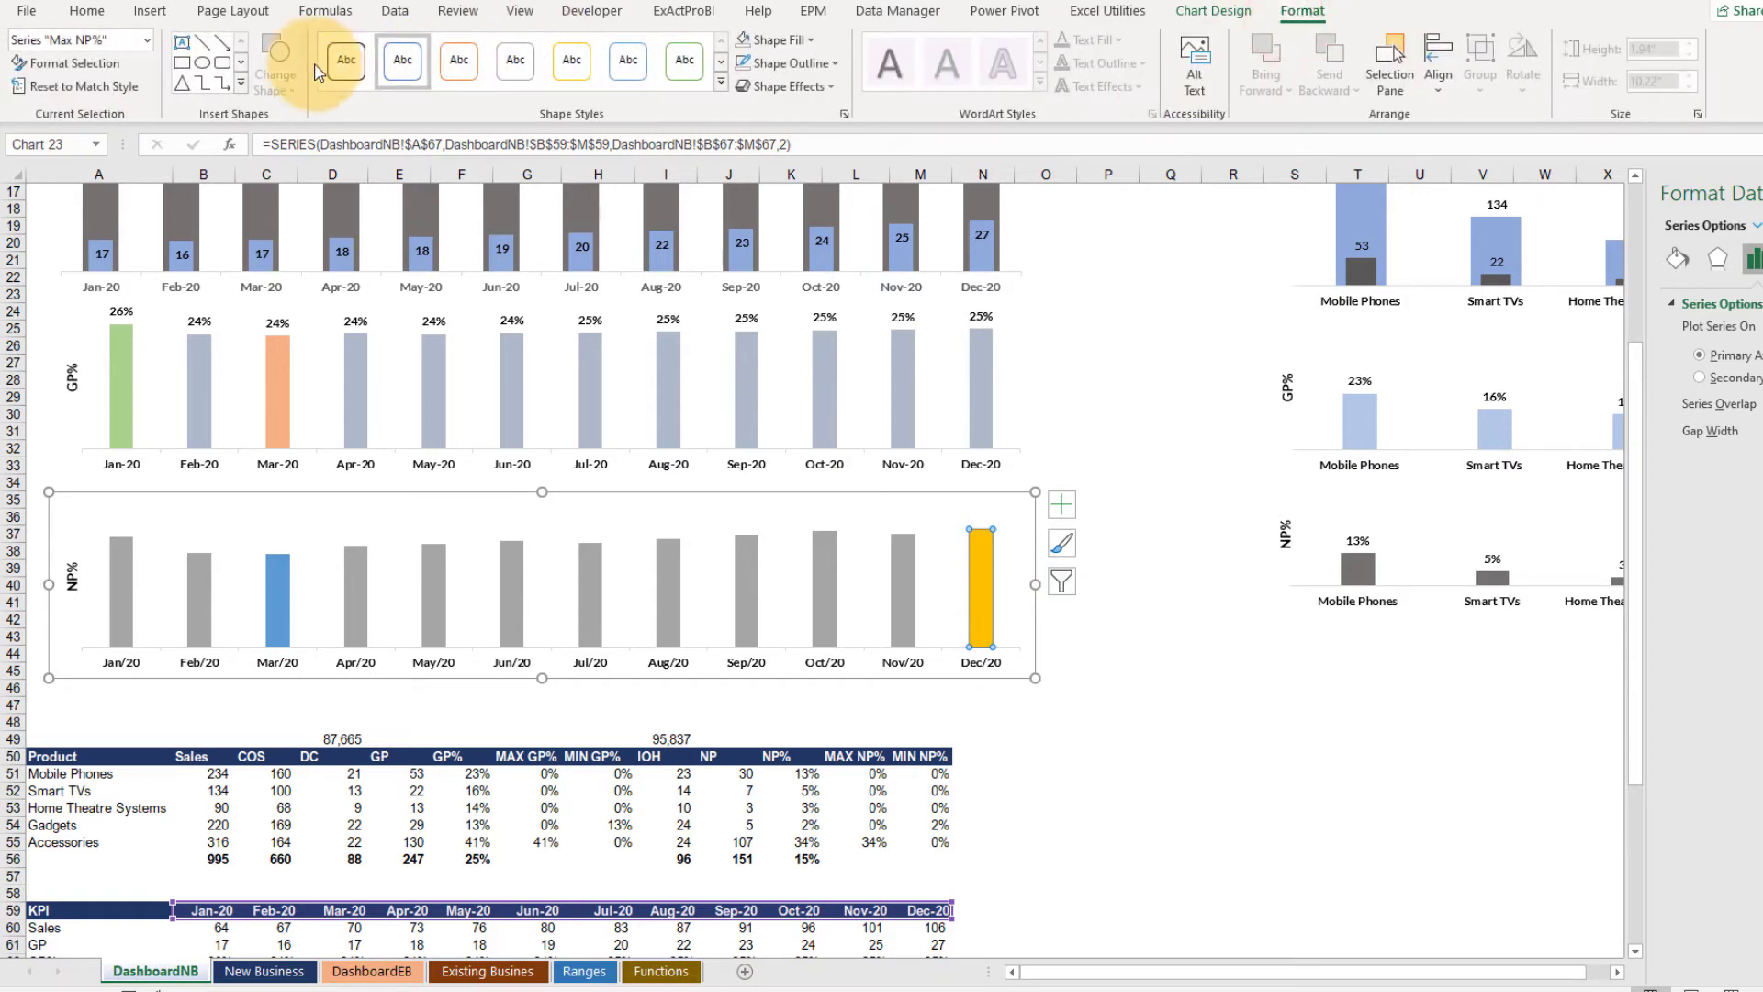
pyautogui.click(146, 40)
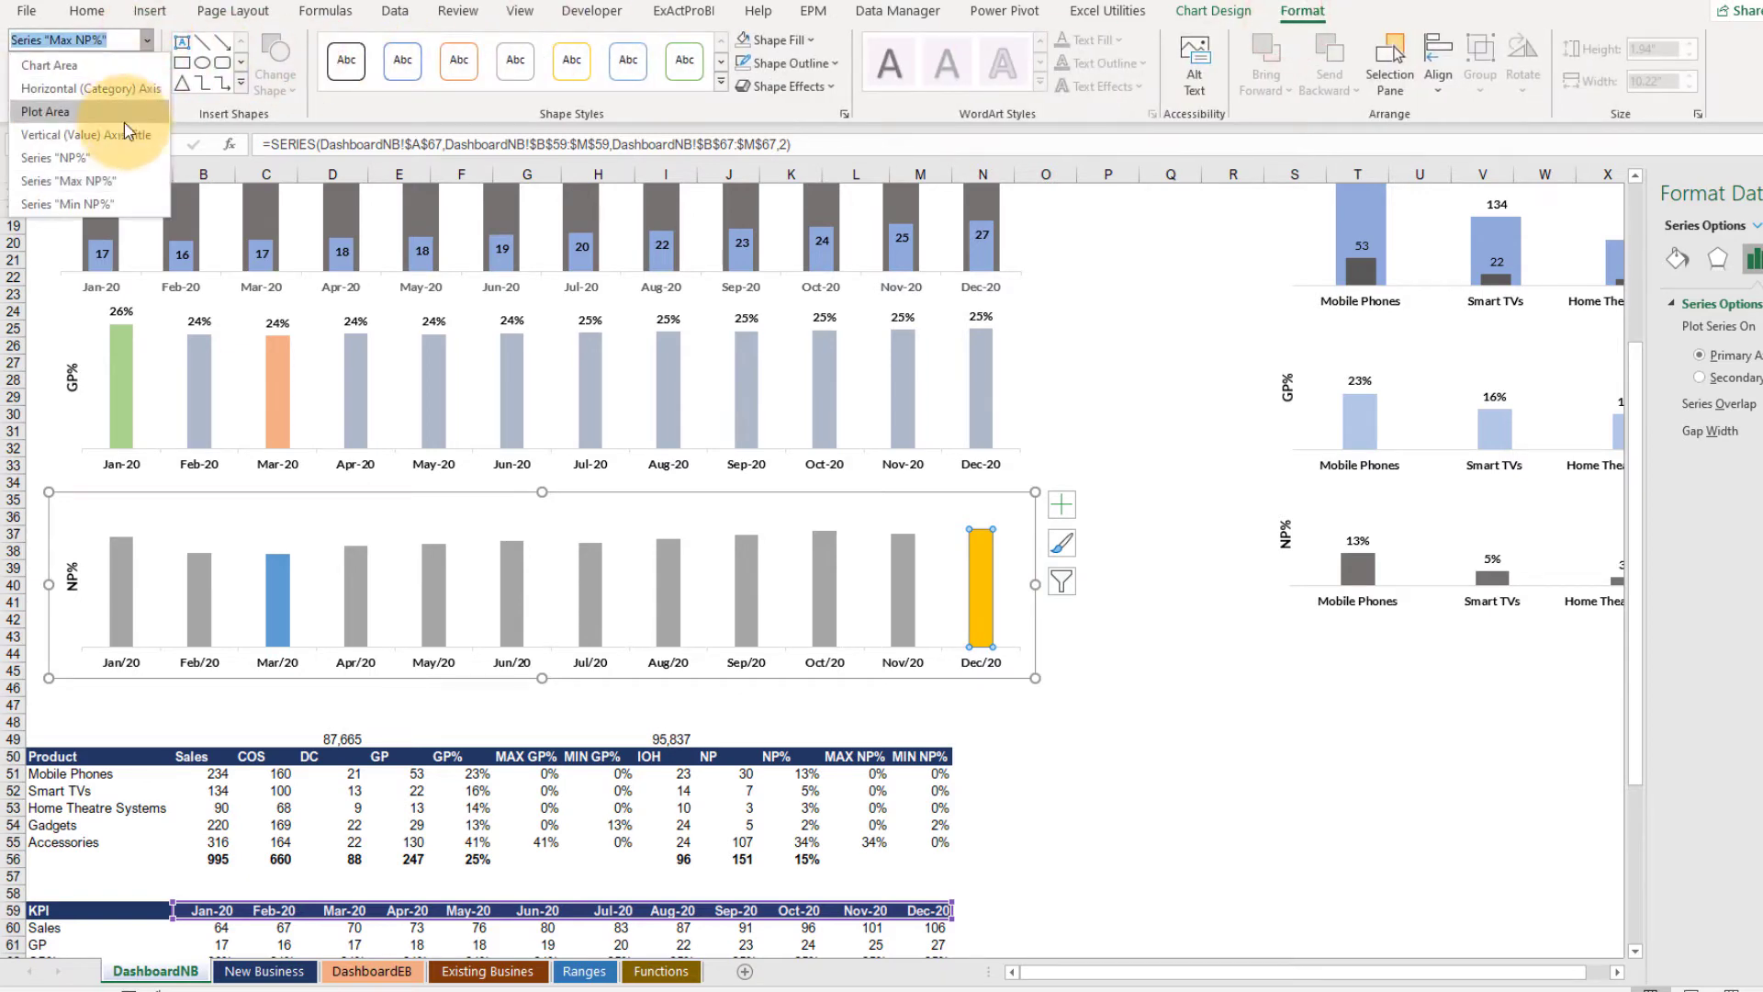
pyautogui.click(101, 183)
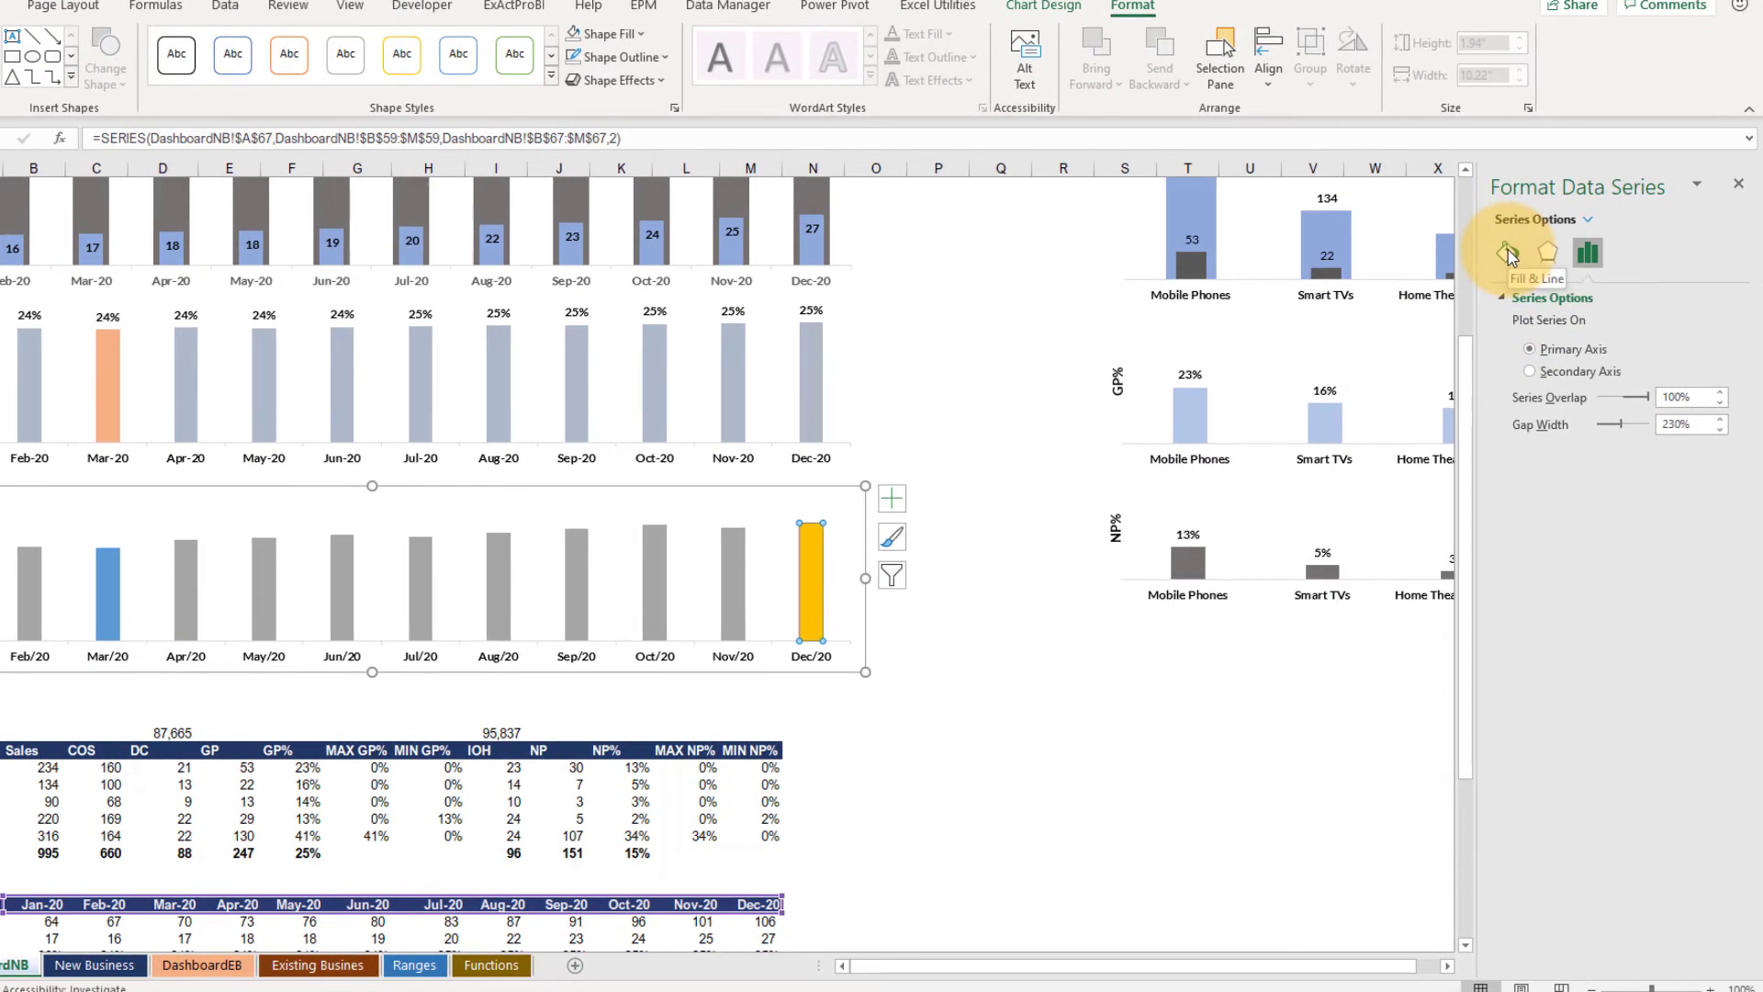
pyautogui.click(1678, 258)
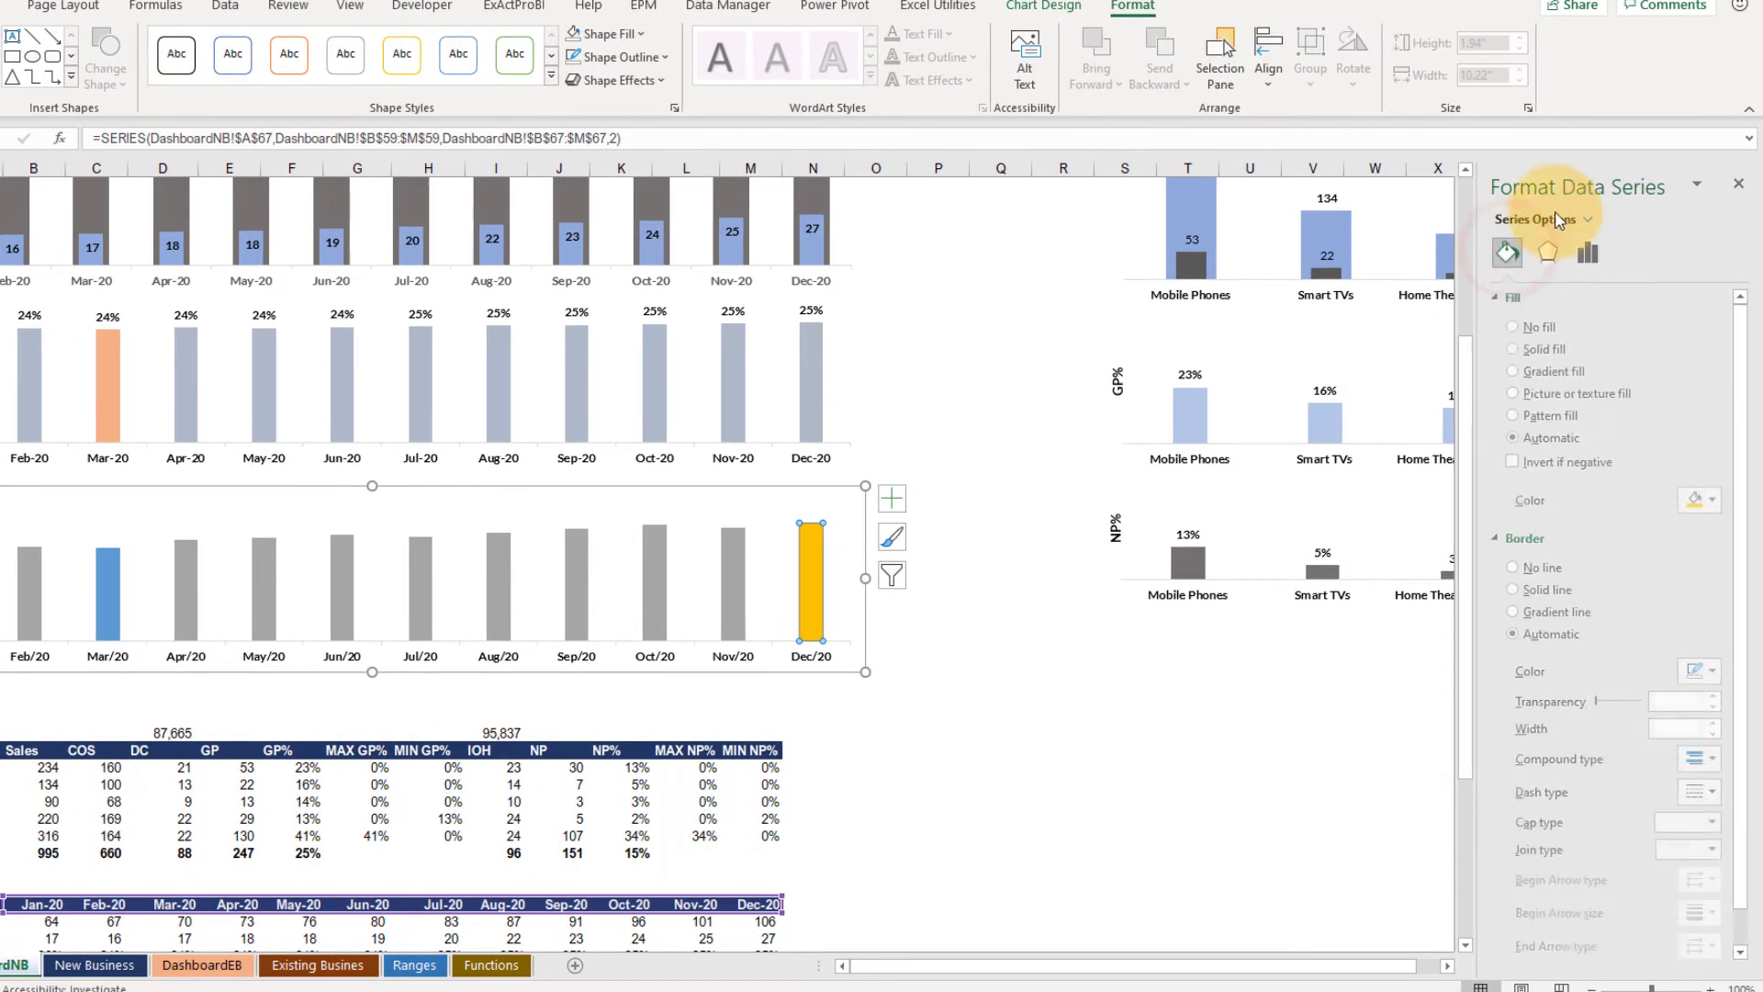
pyautogui.click(1552, 350)
pyautogui.click(1704, 501)
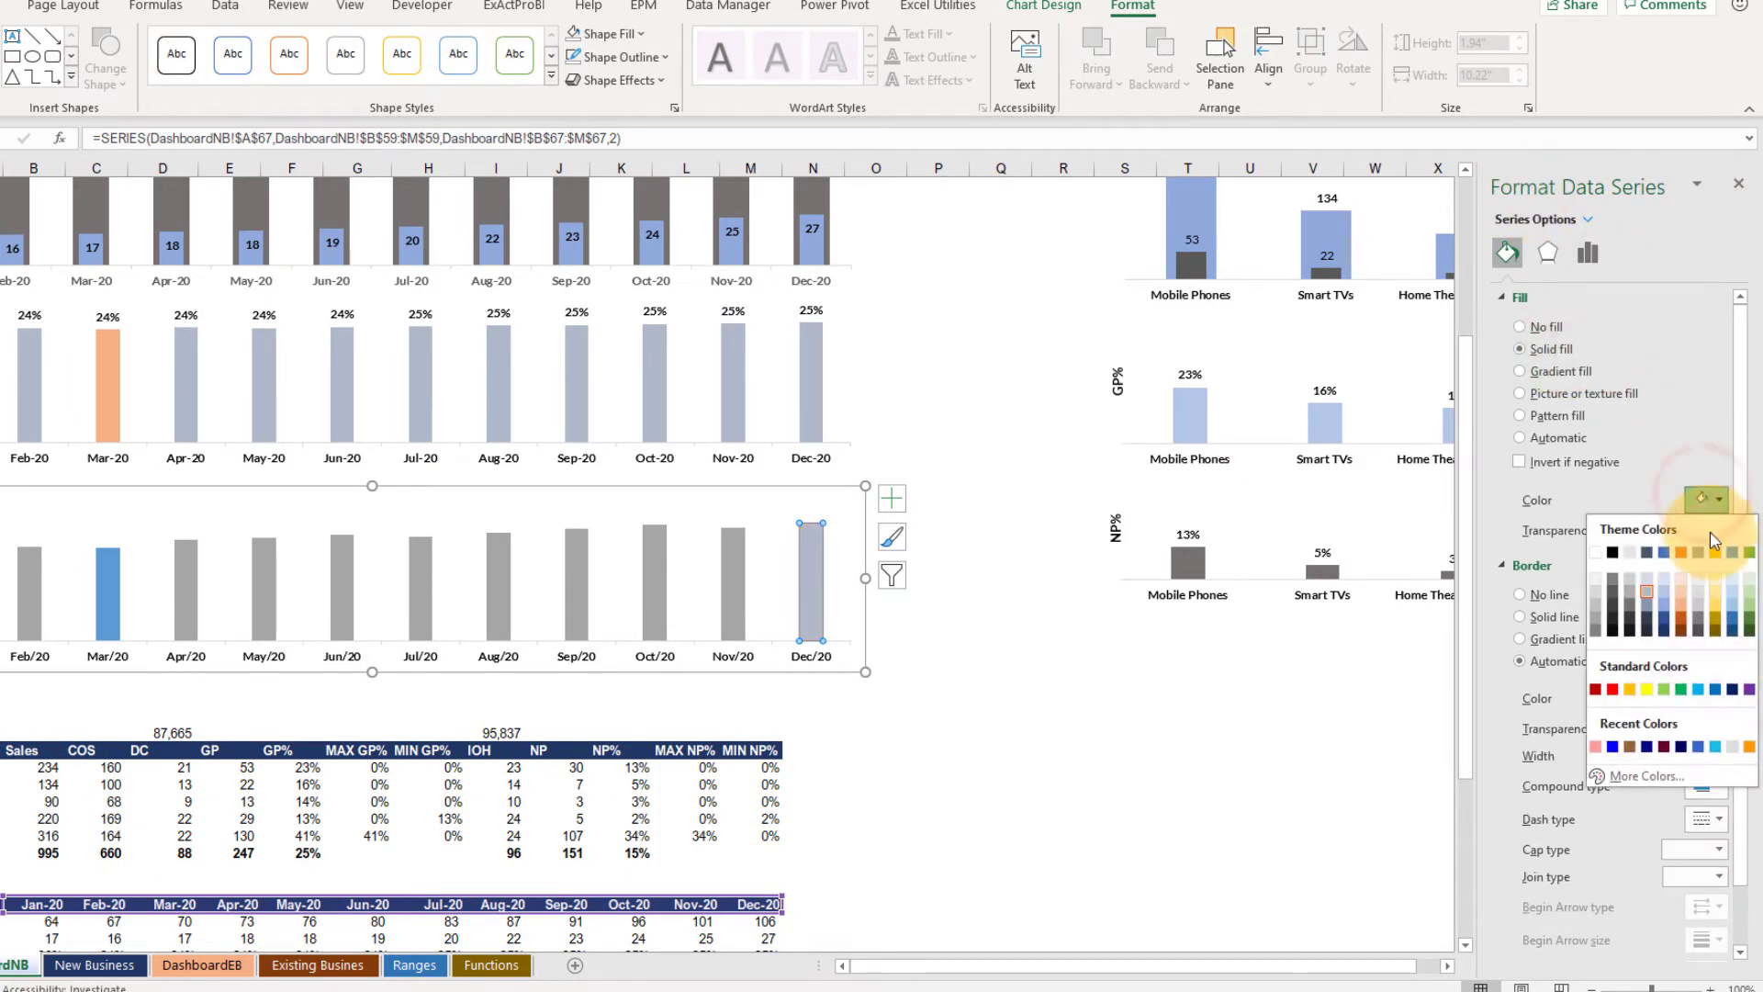
pyautogui.click(1752, 612)
pyautogui.click(1063, 390)
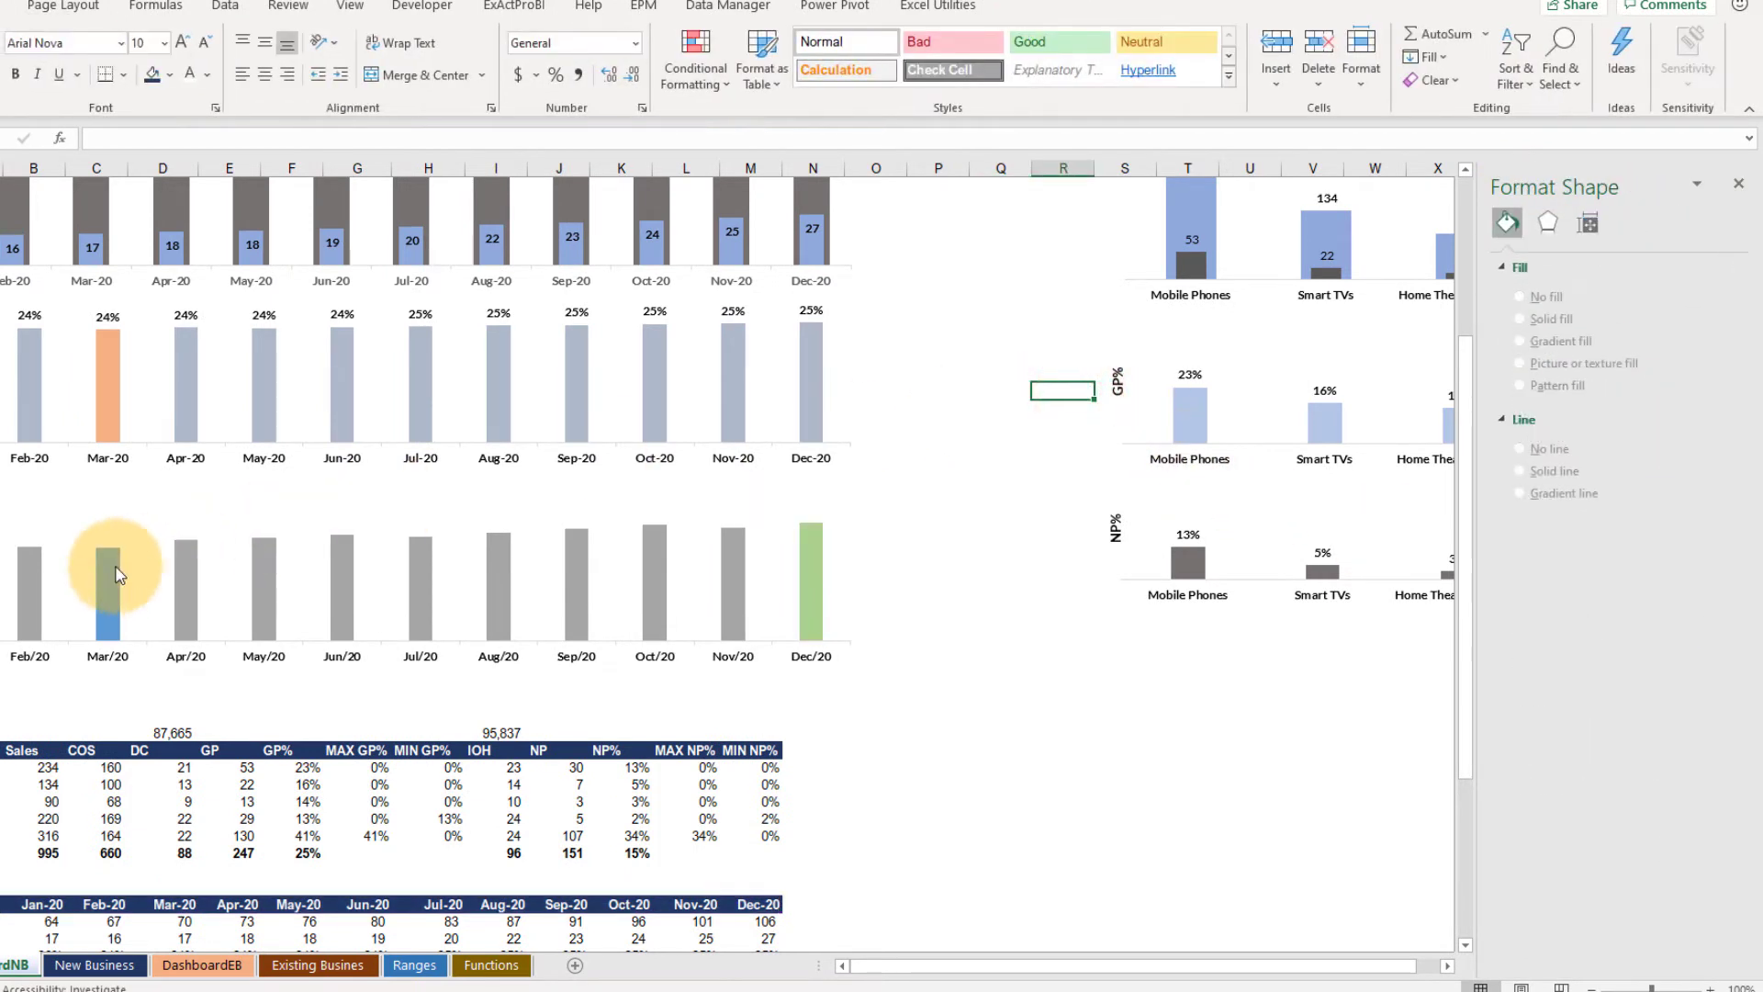
# Give the Min NP% series in the NP% chart a solid light orange fill
pyautogui.doubleClick(445, 591)
pyautogui.click(500, 480)
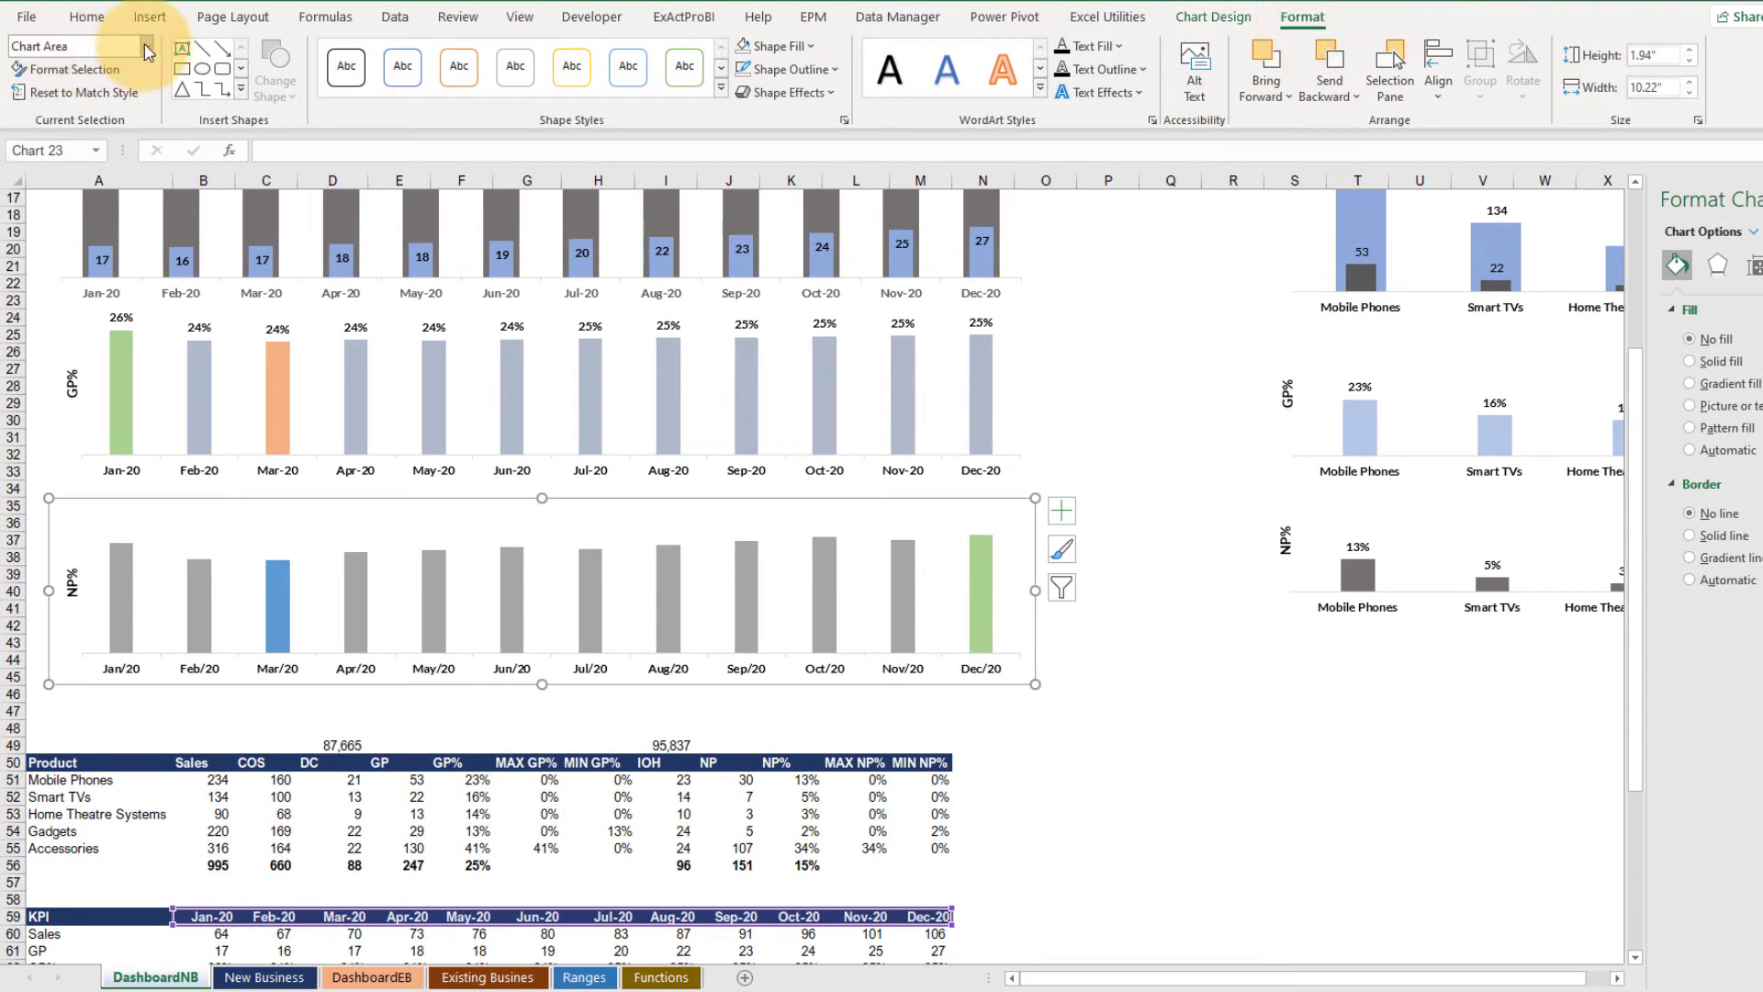
pyautogui.click(145, 46)
pyautogui.click(81, 212)
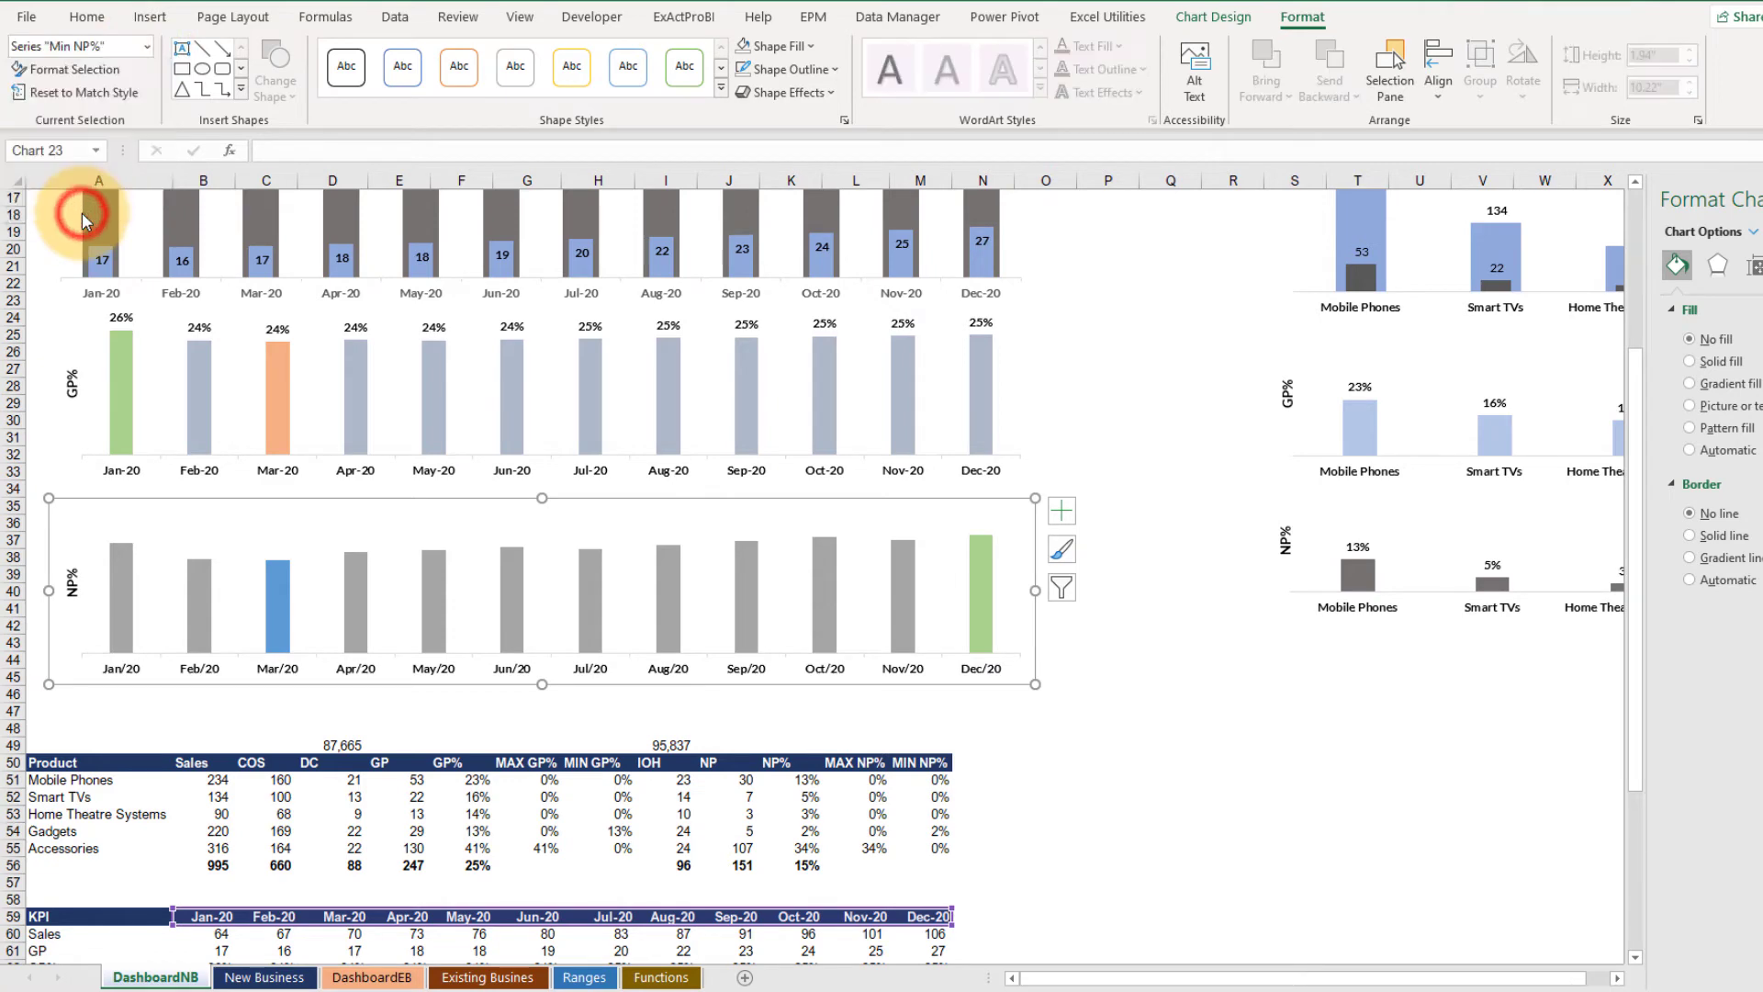
pyautogui.click(1717, 361)
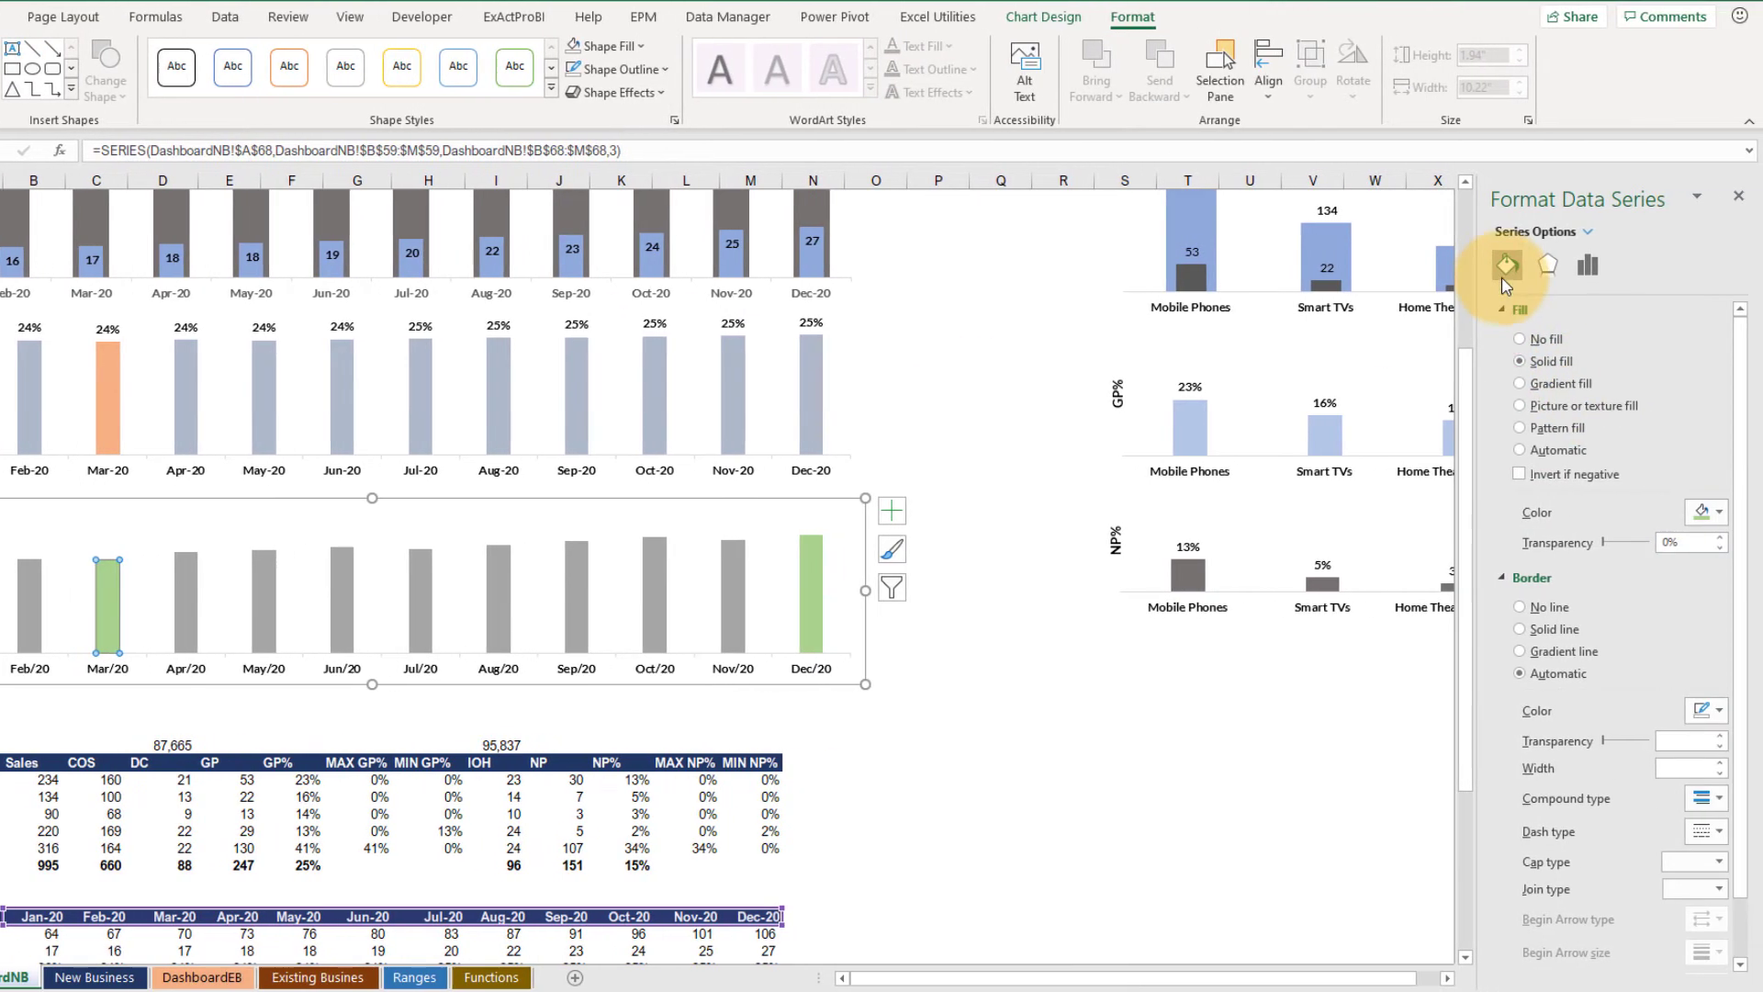
pyautogui.click(1718, 512)
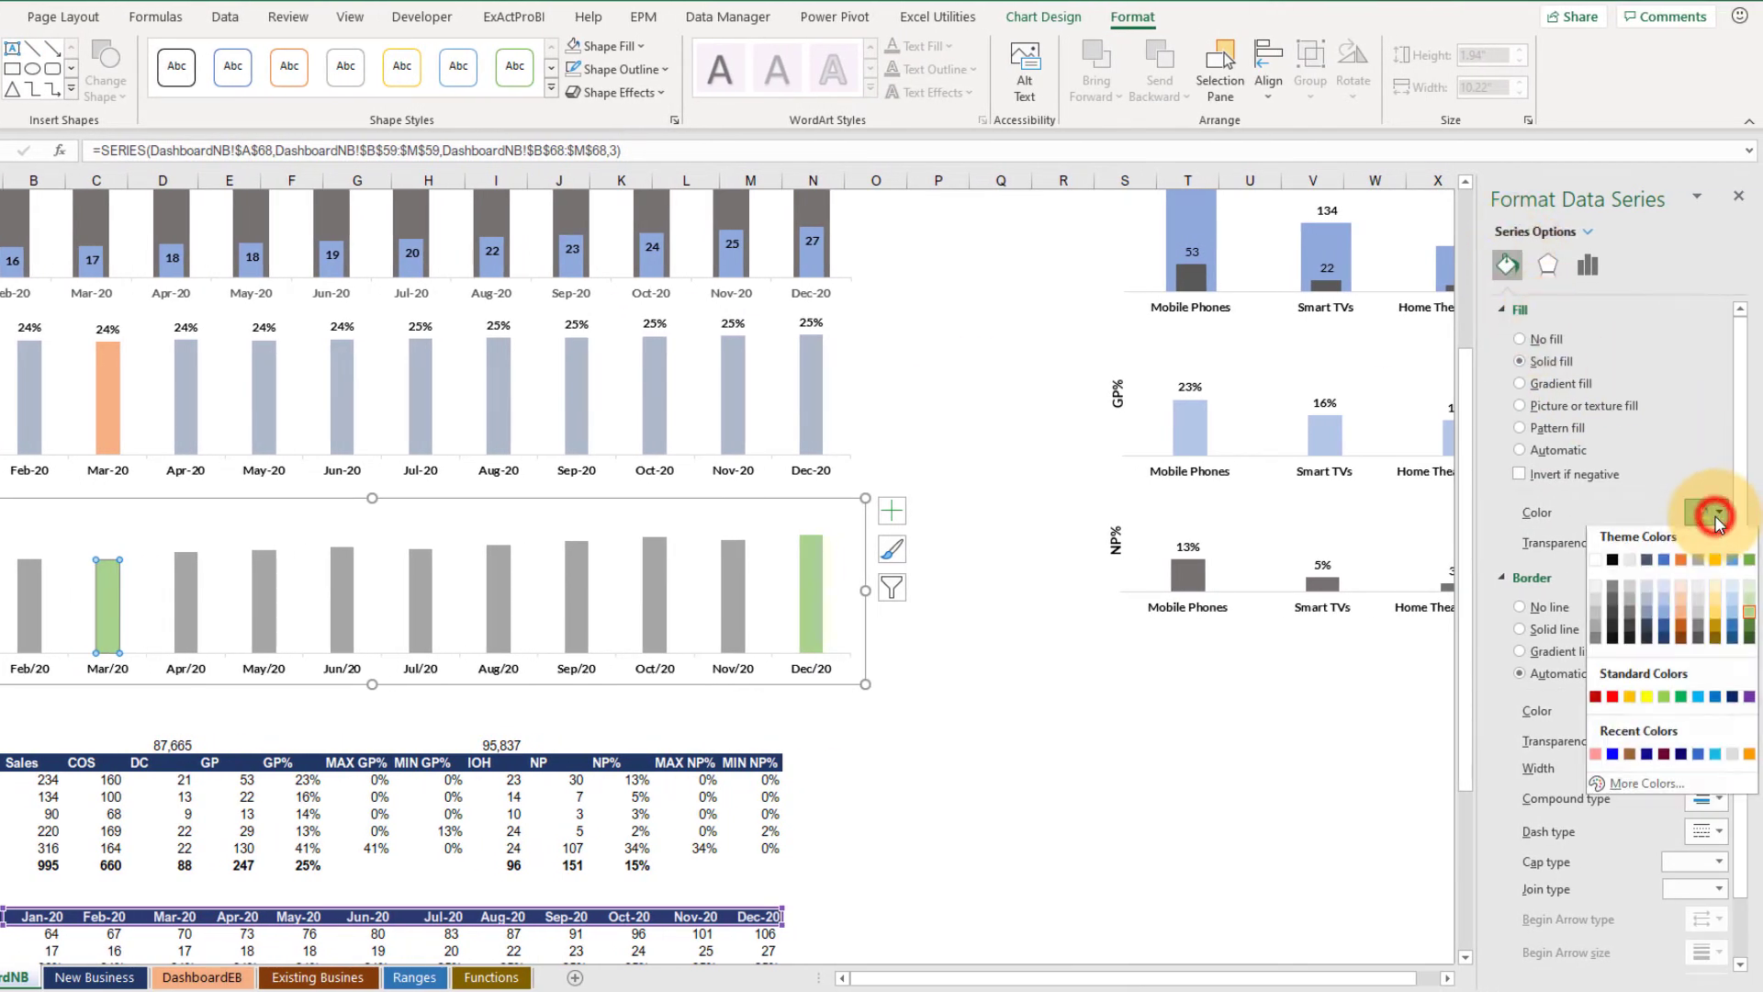
pyautogui.click(1698, 602)
pyautogui.click(1083, 521)
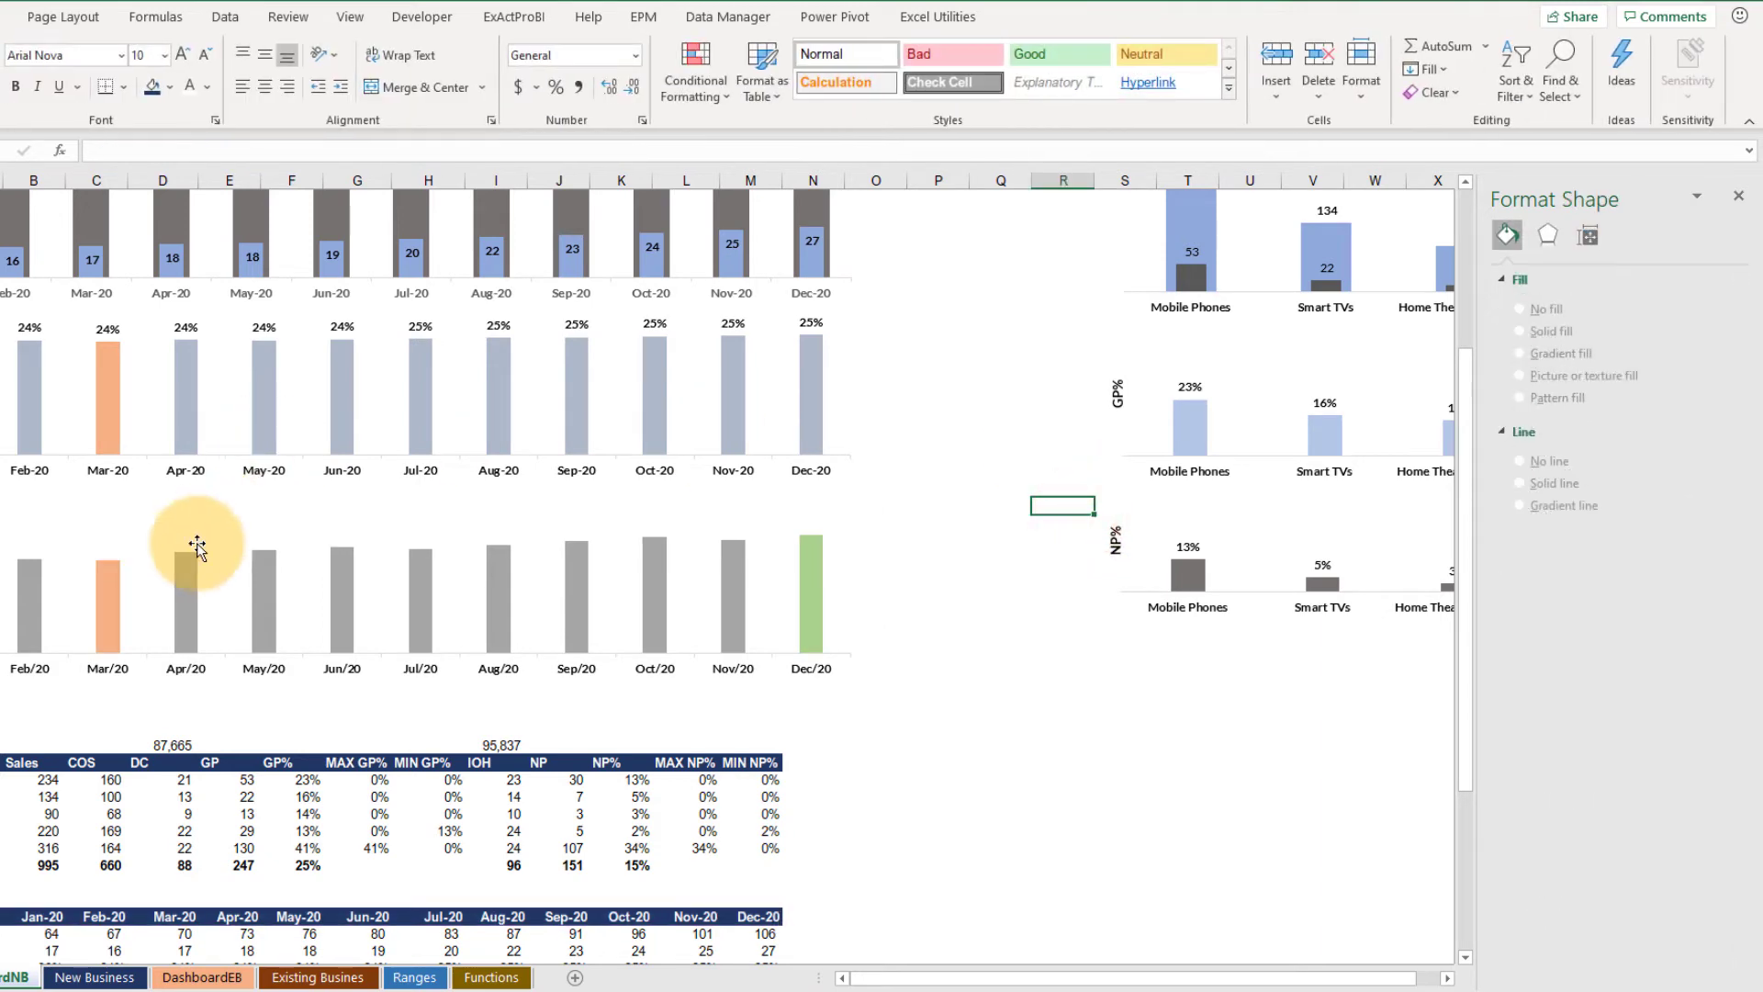
# Format the month labels on the NP% chart's horizontal axis as dates of type Mar-12
pyautogui.click(186, 560)
pyautogui.click(279, 671)
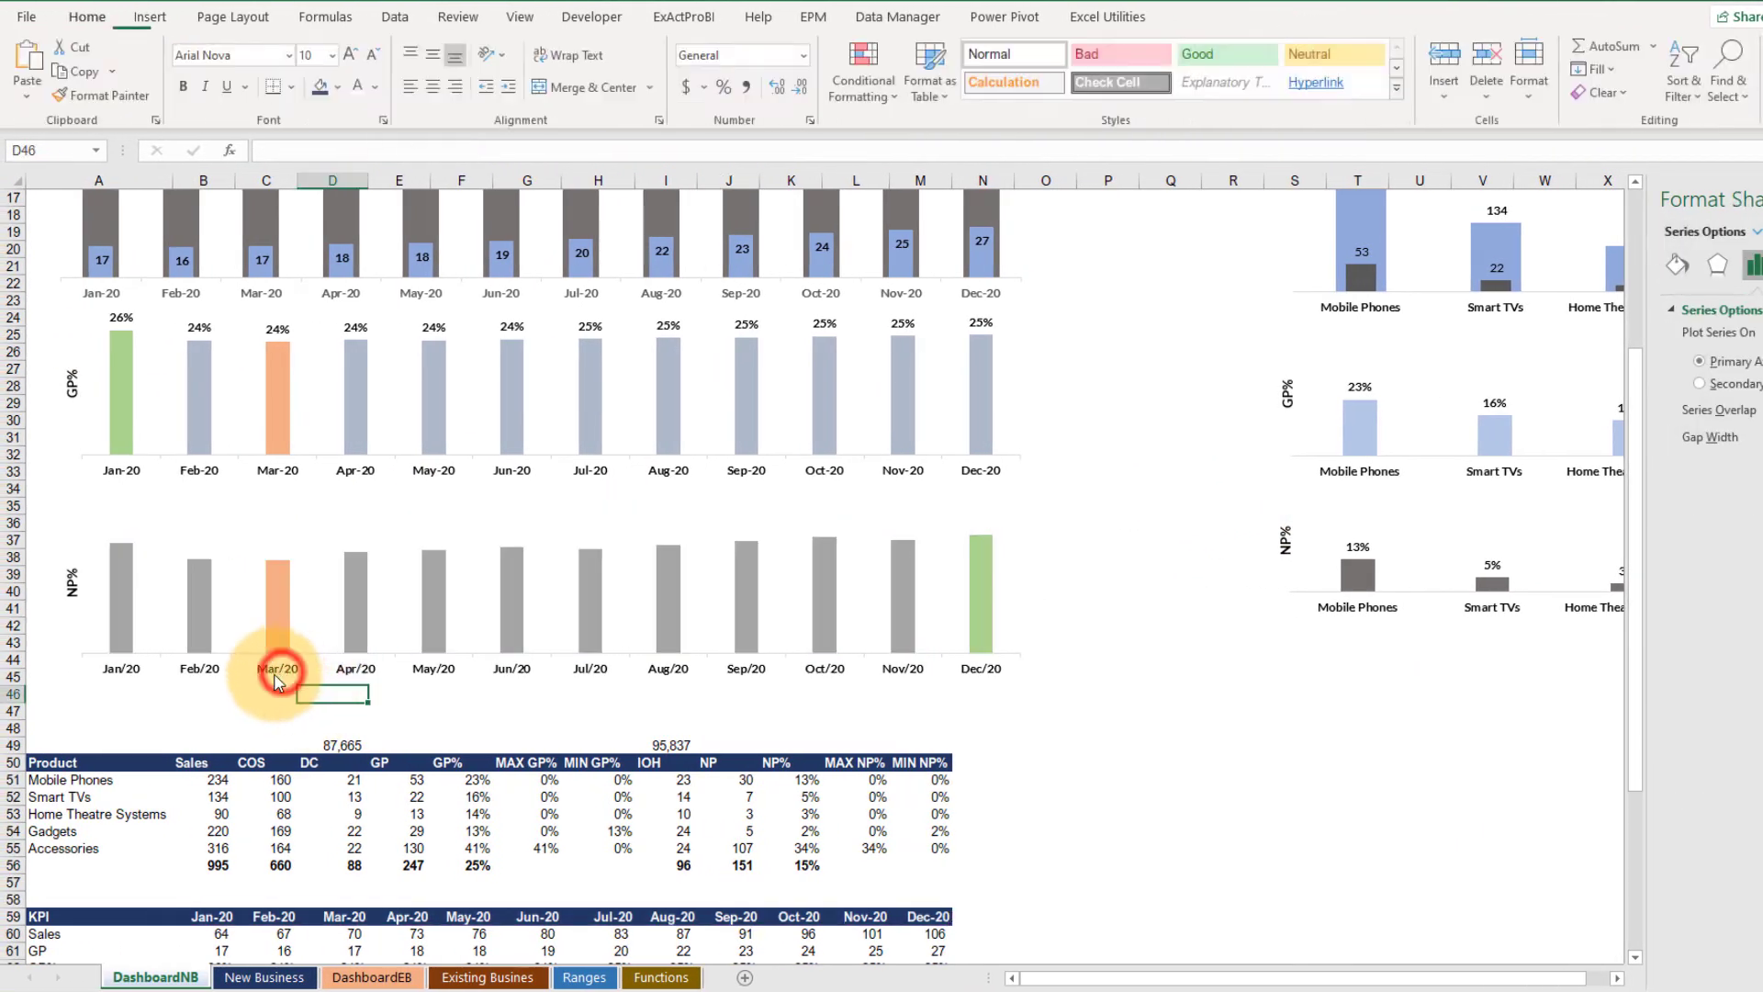
pyautogui.click(279, 671)
pyautogui.click(980, 671)
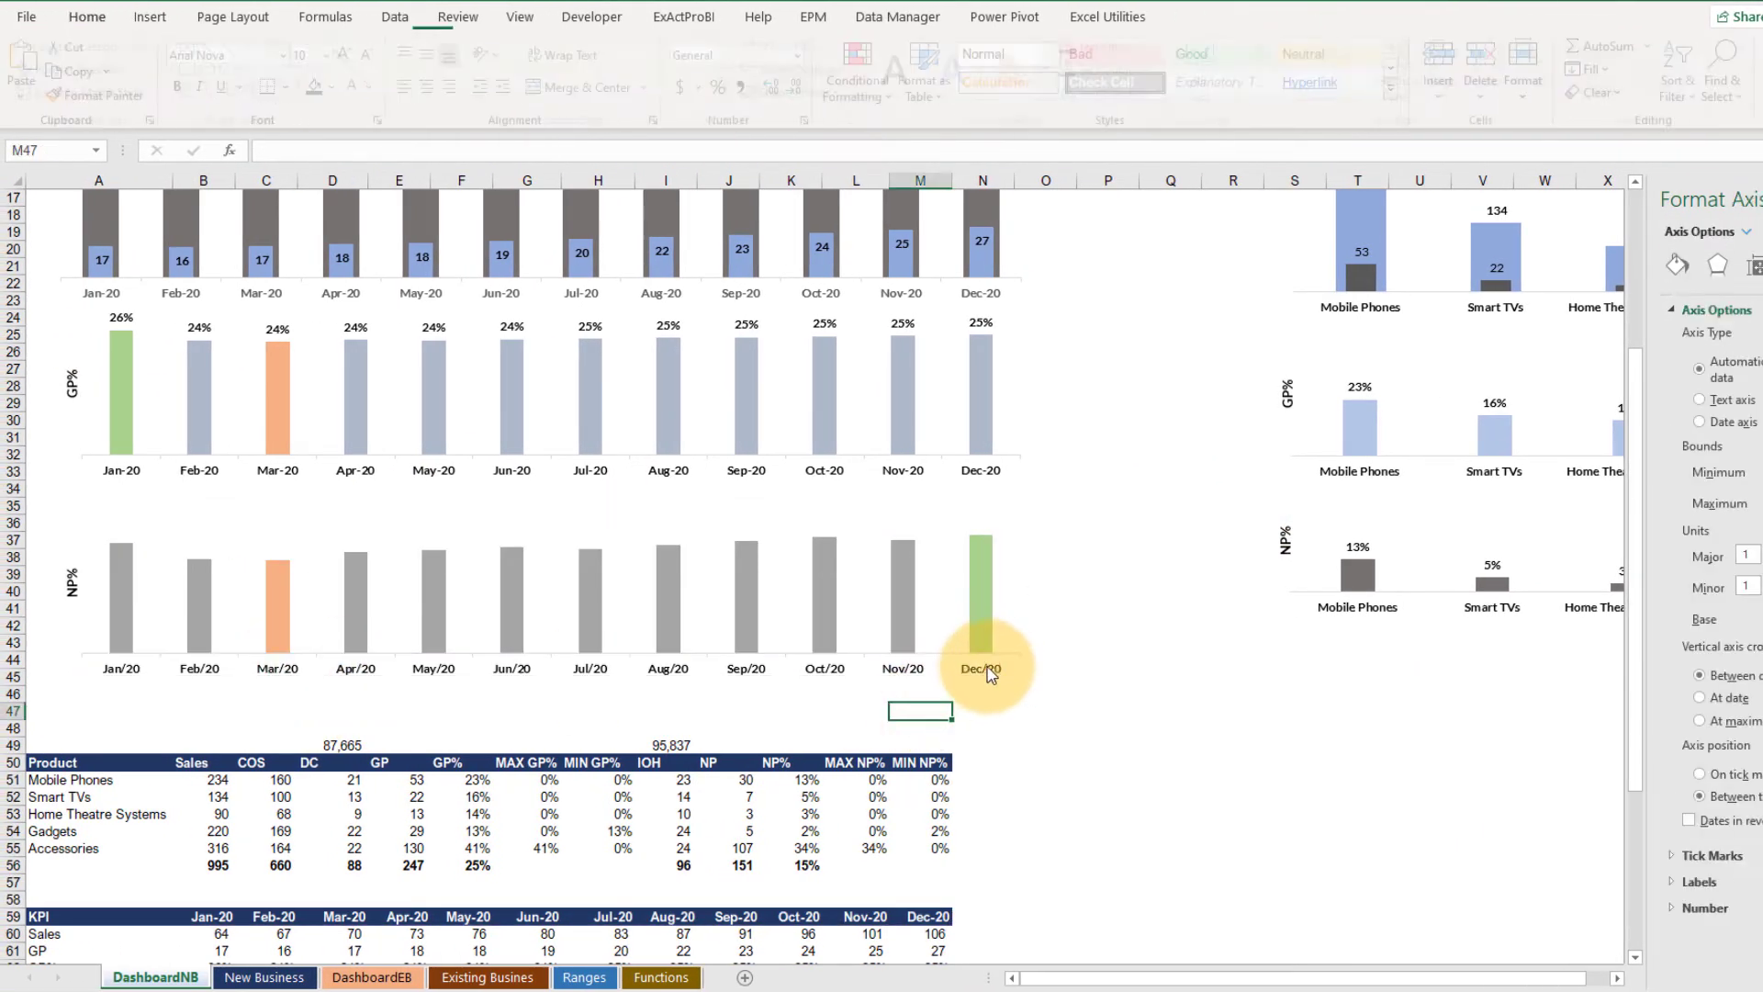
pyautogui.click(980, 671)
pyautogui.click(1019, 732)
pyautogui.click(983, 671)
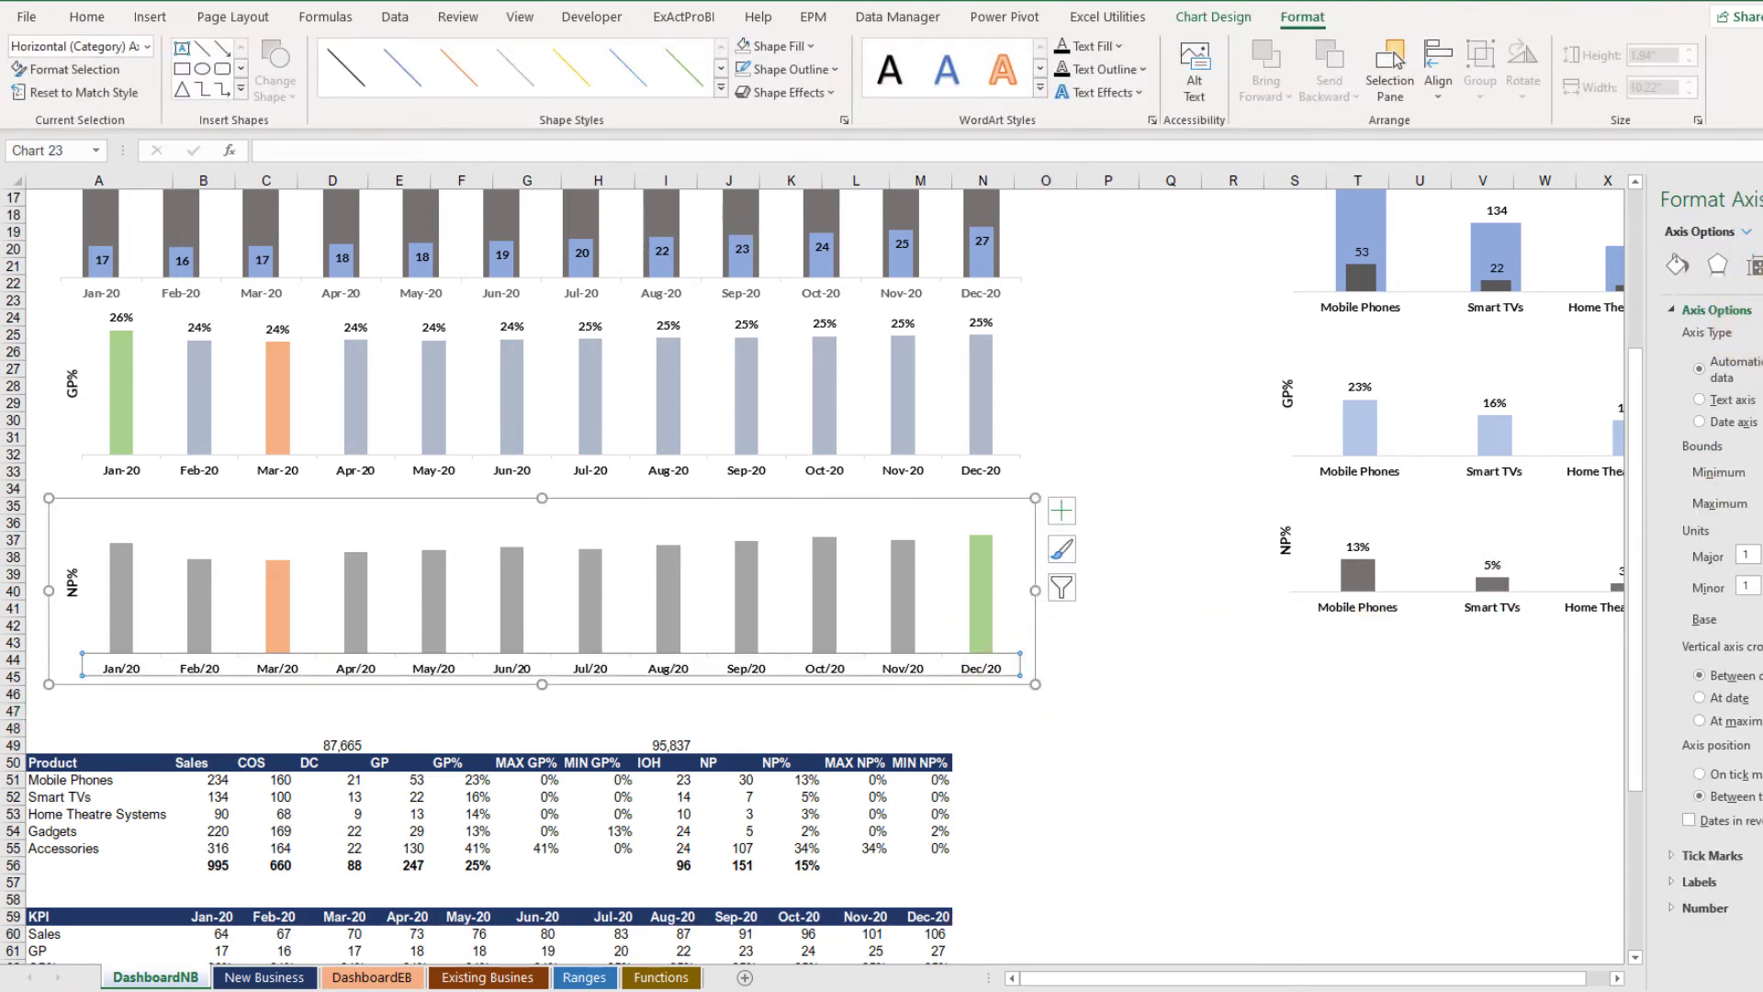
pyautogui.click(1704, 907)
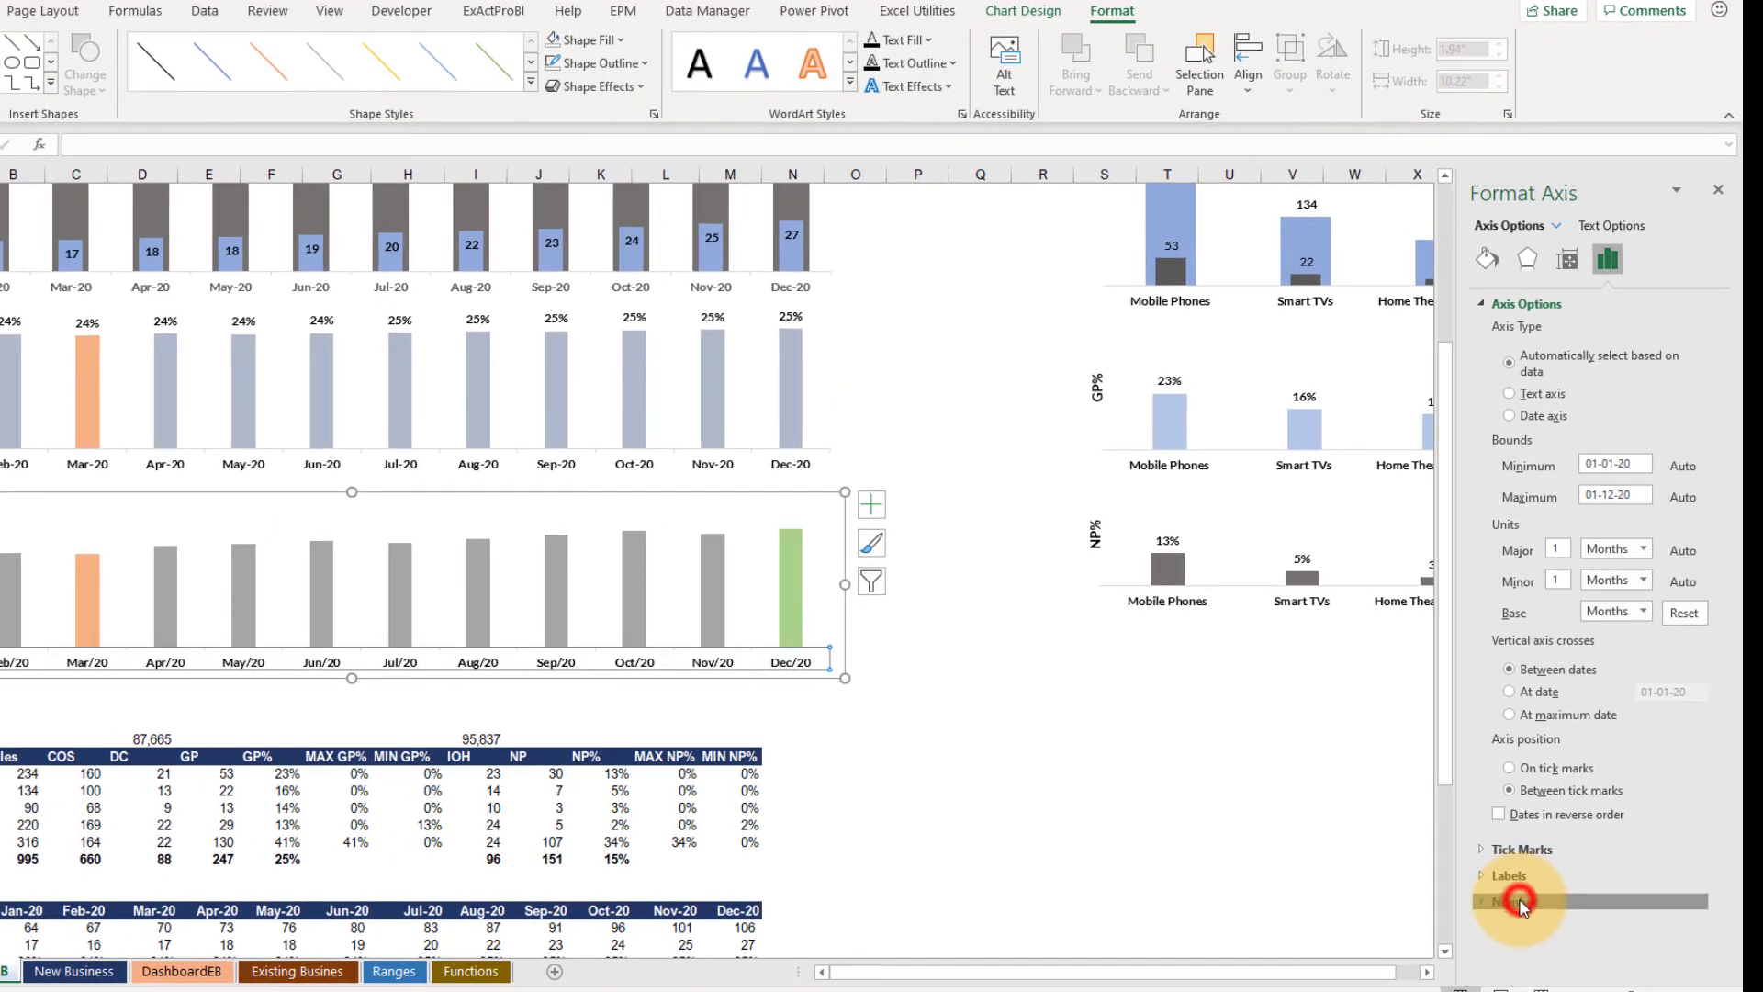
pyautogui.click(1651, 823)
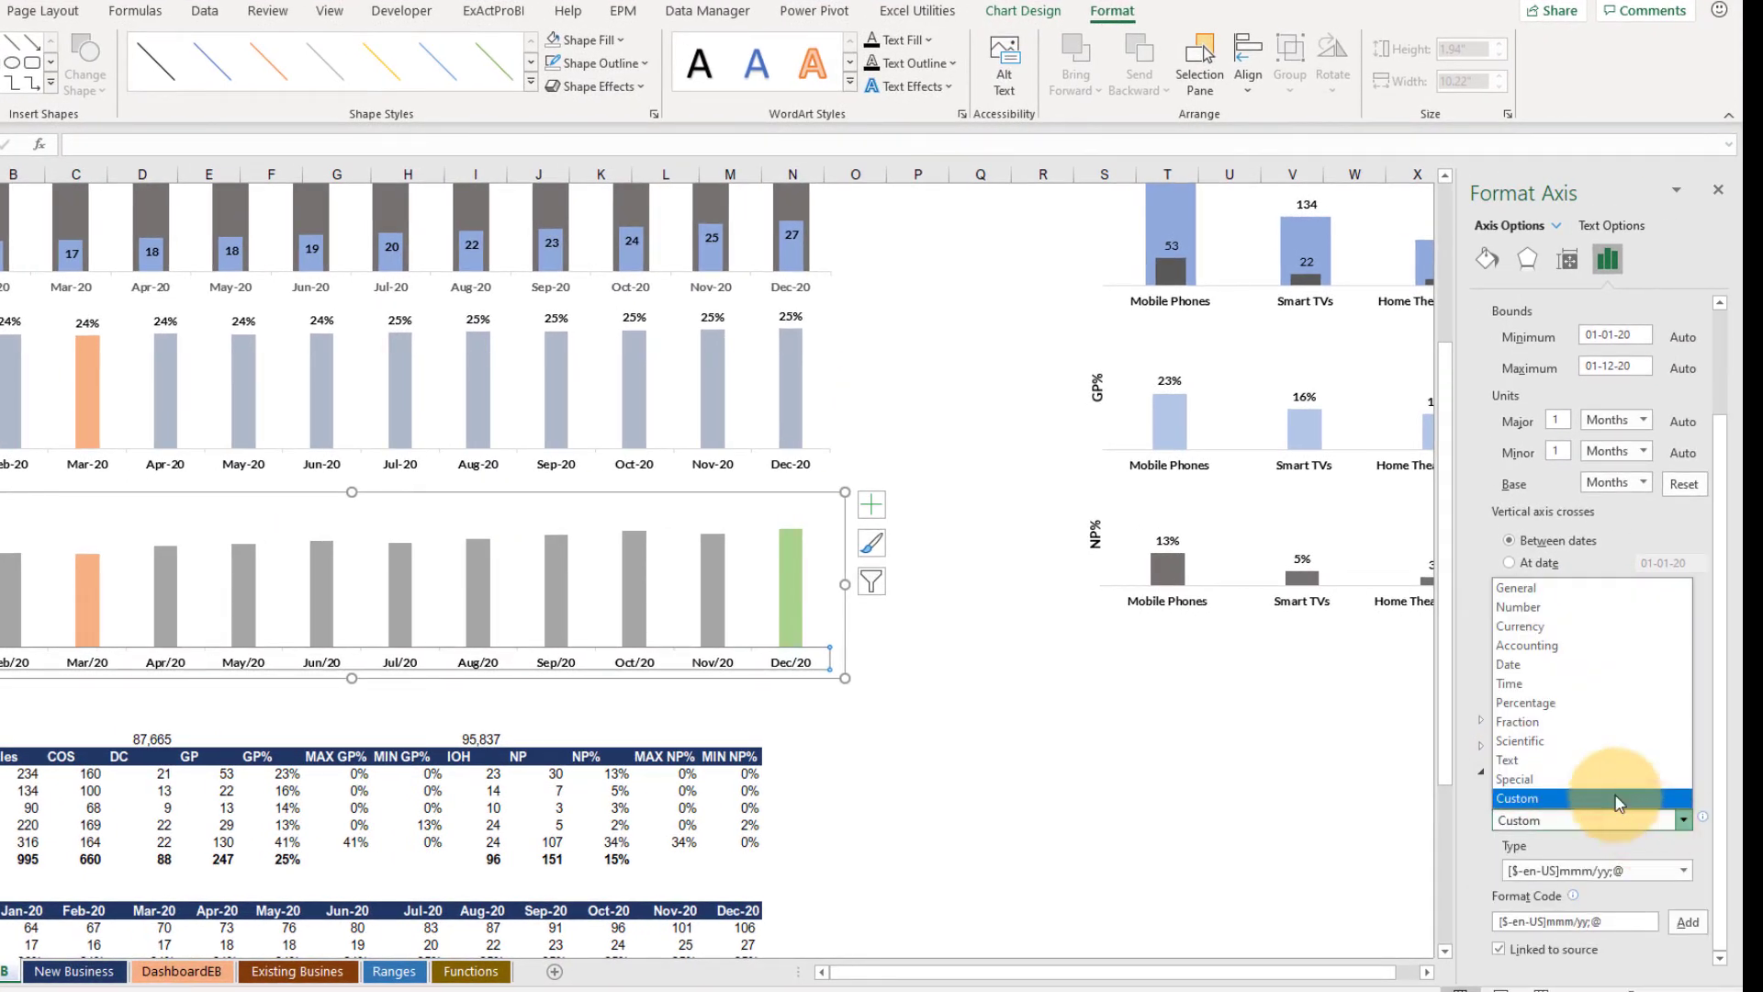
pyautogui.click(1543, 791)
pyautogui.click(1521, 817)
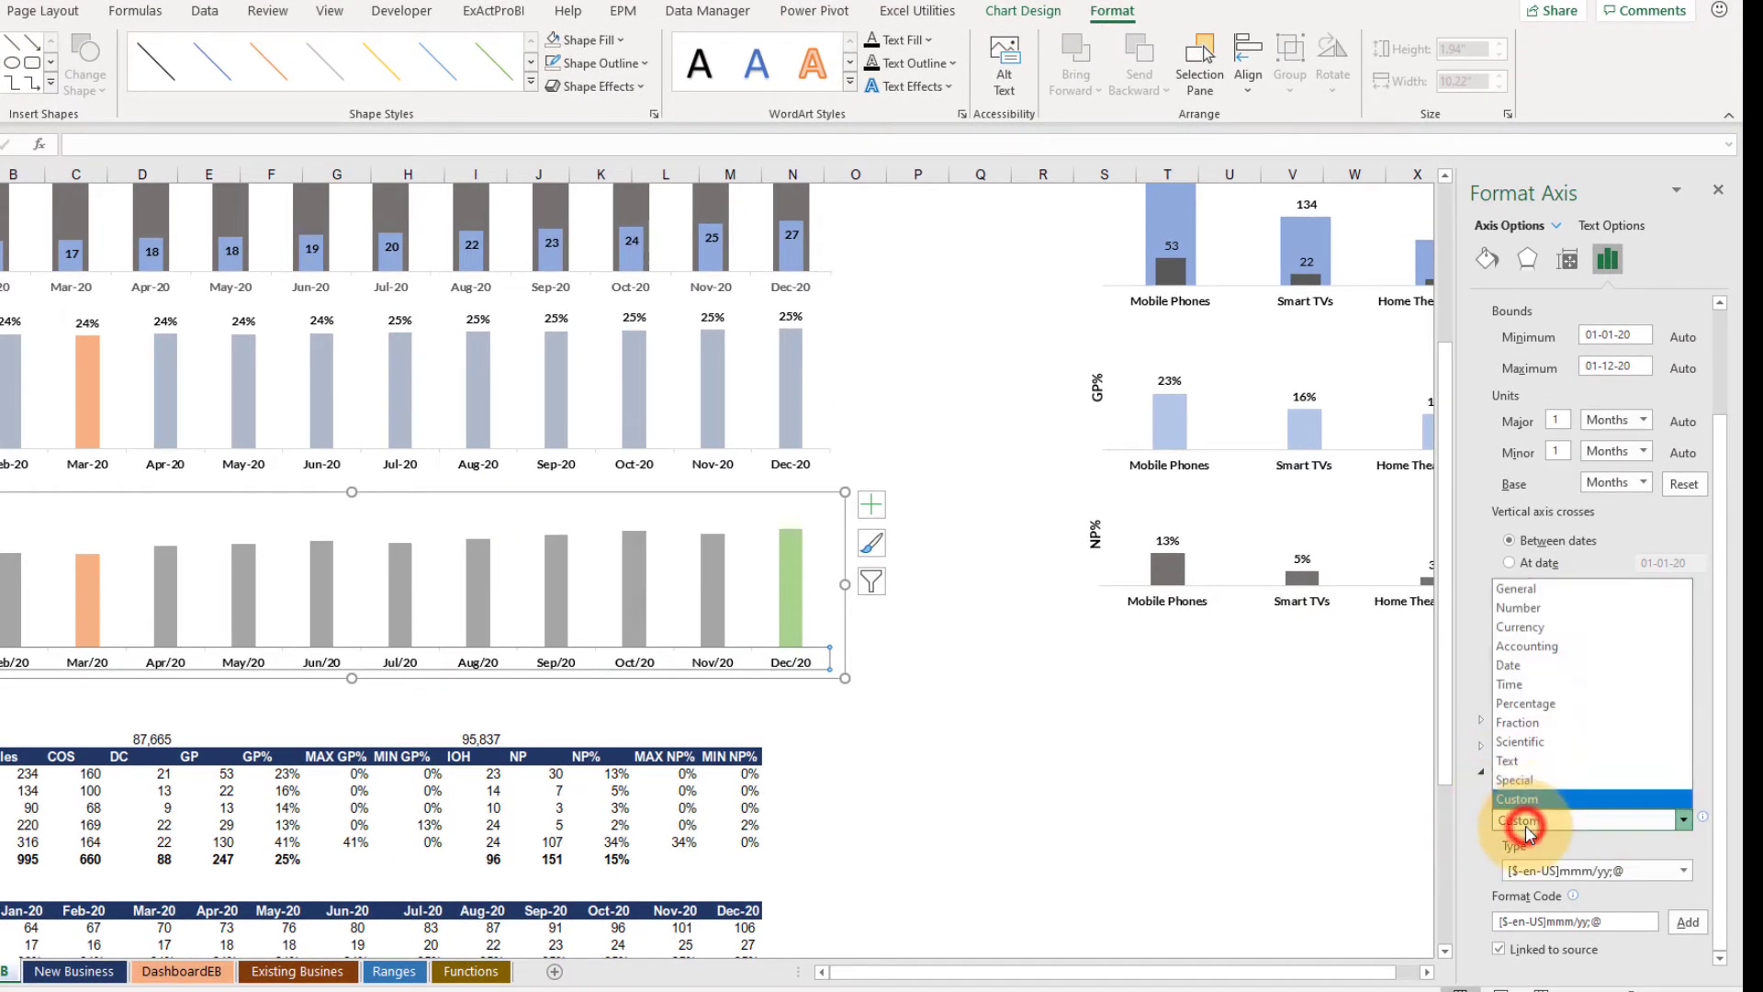
pyautogui.click(1522, 667)
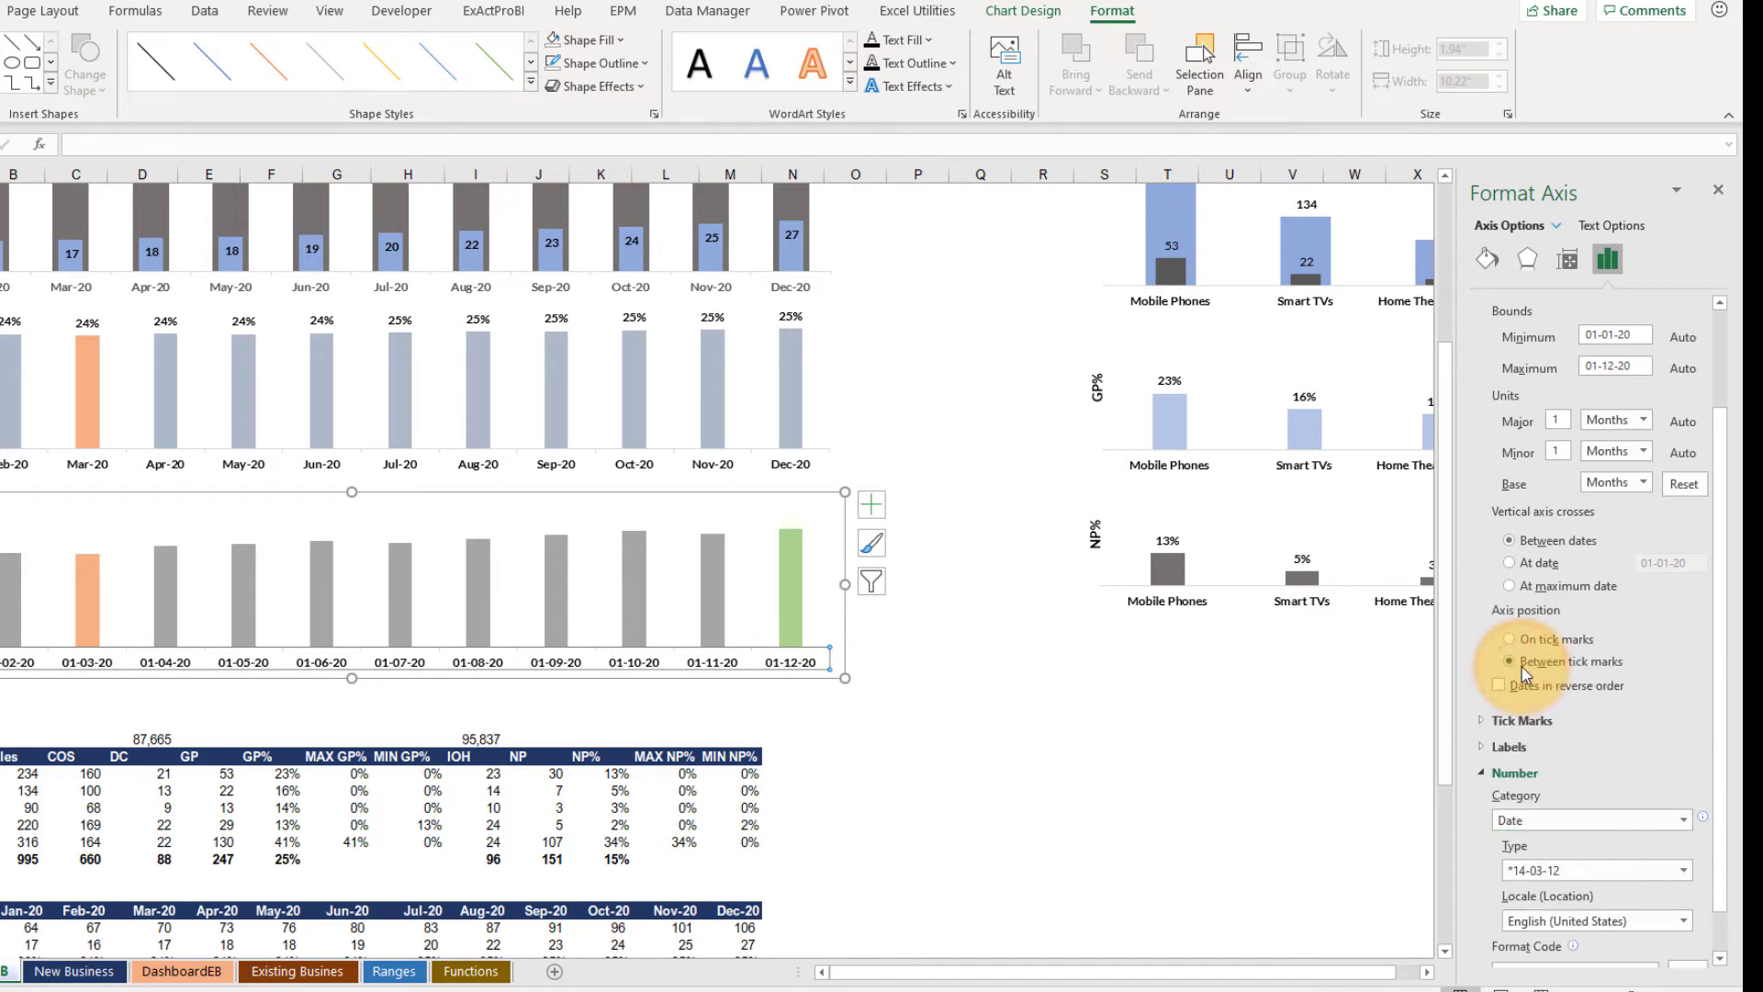
pyautogui.click(1628, 873)
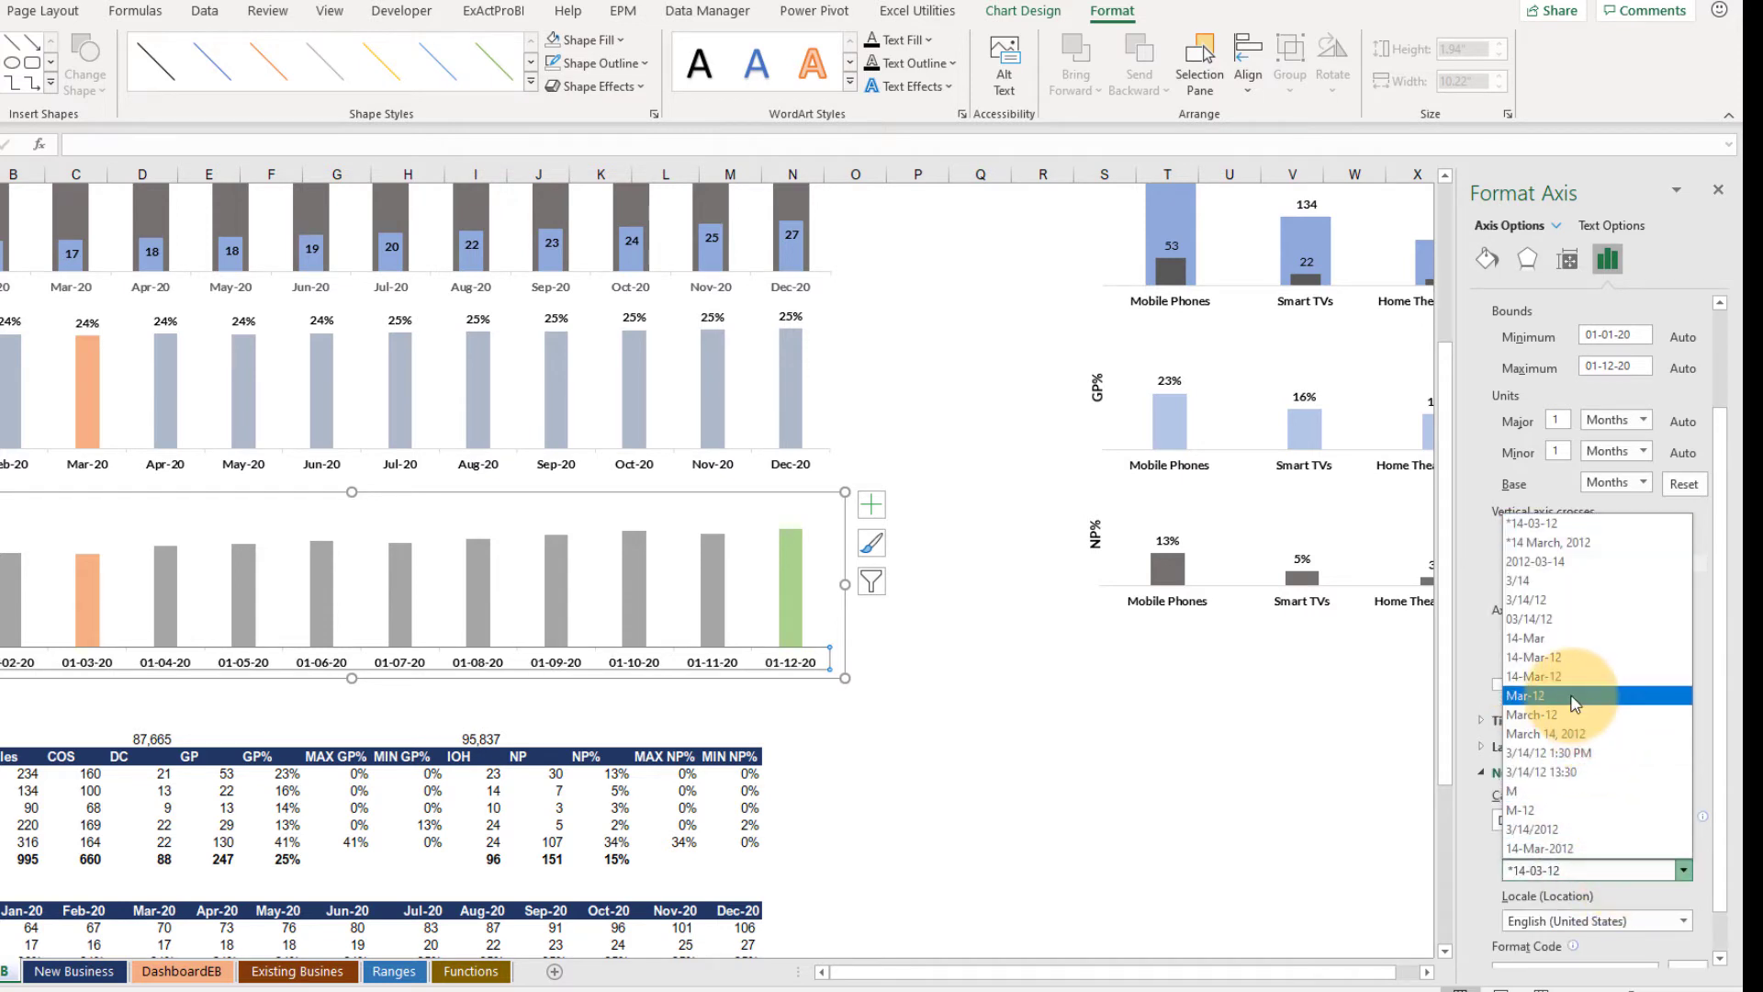
pyautogui.click(1534, 698)
pyautogui.click(1166, 687)
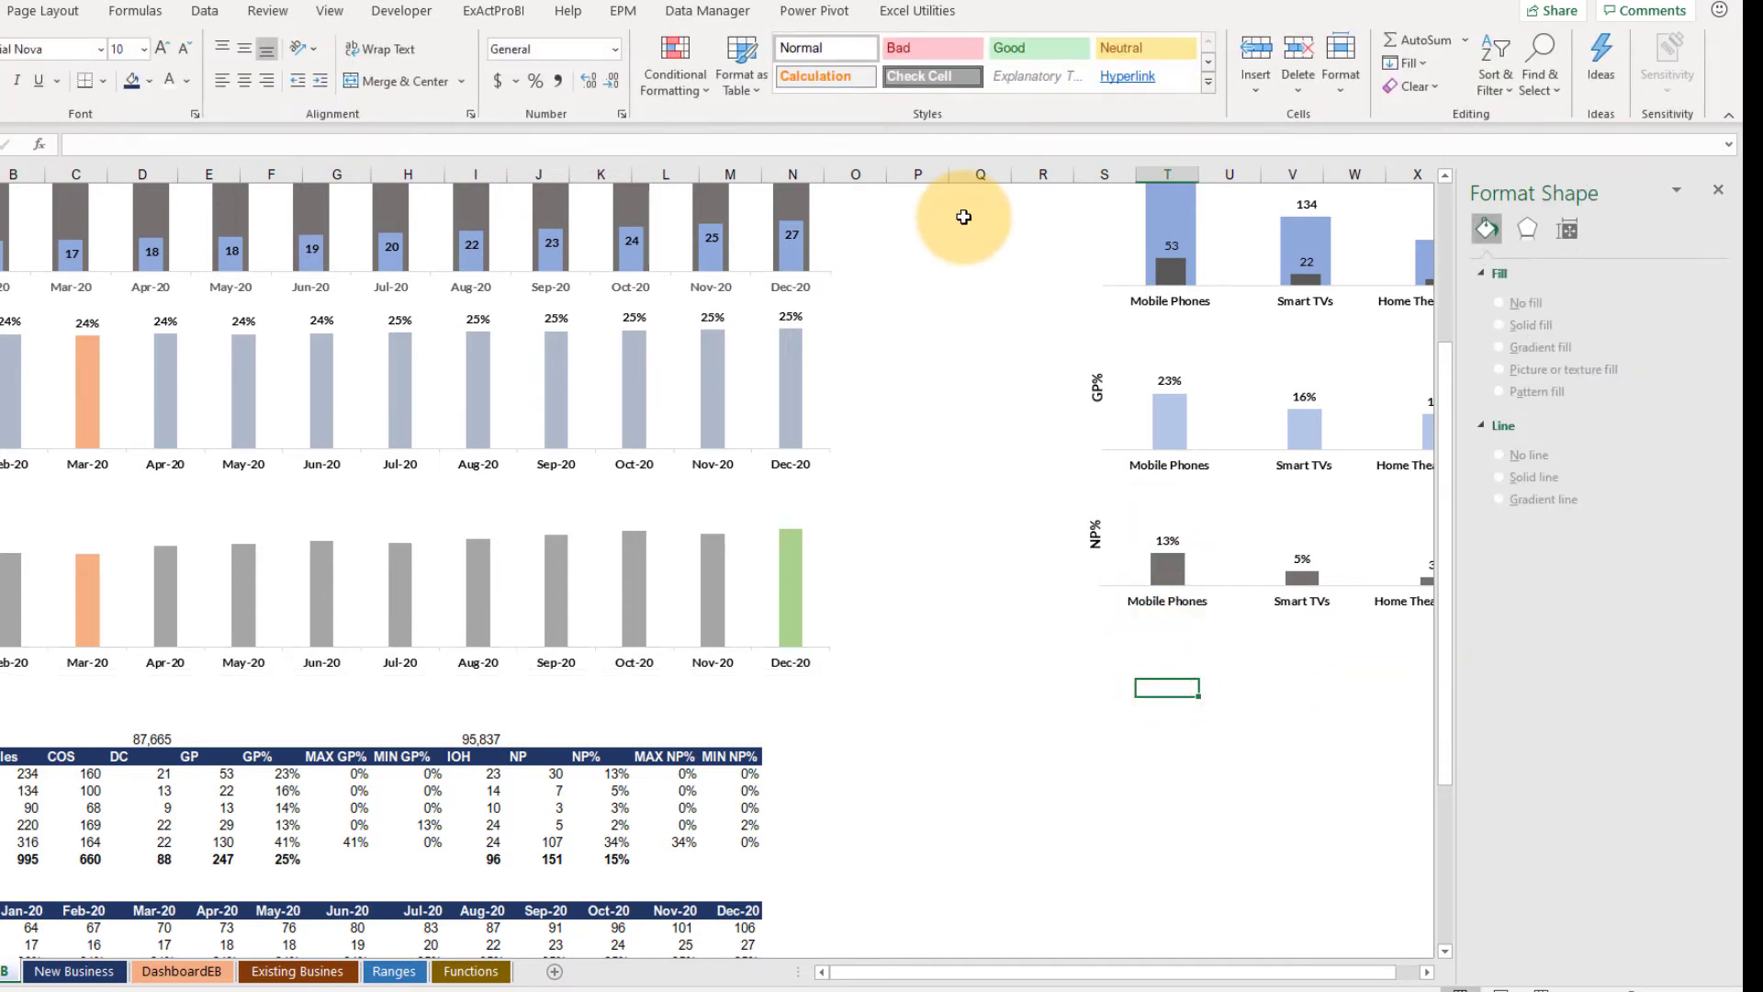
# Move the NP% chart up so it sits directly beneath the GP% chart's month labels
pyautogui.scroll(2, 897, 658)
pyautogui.click(637, 671)
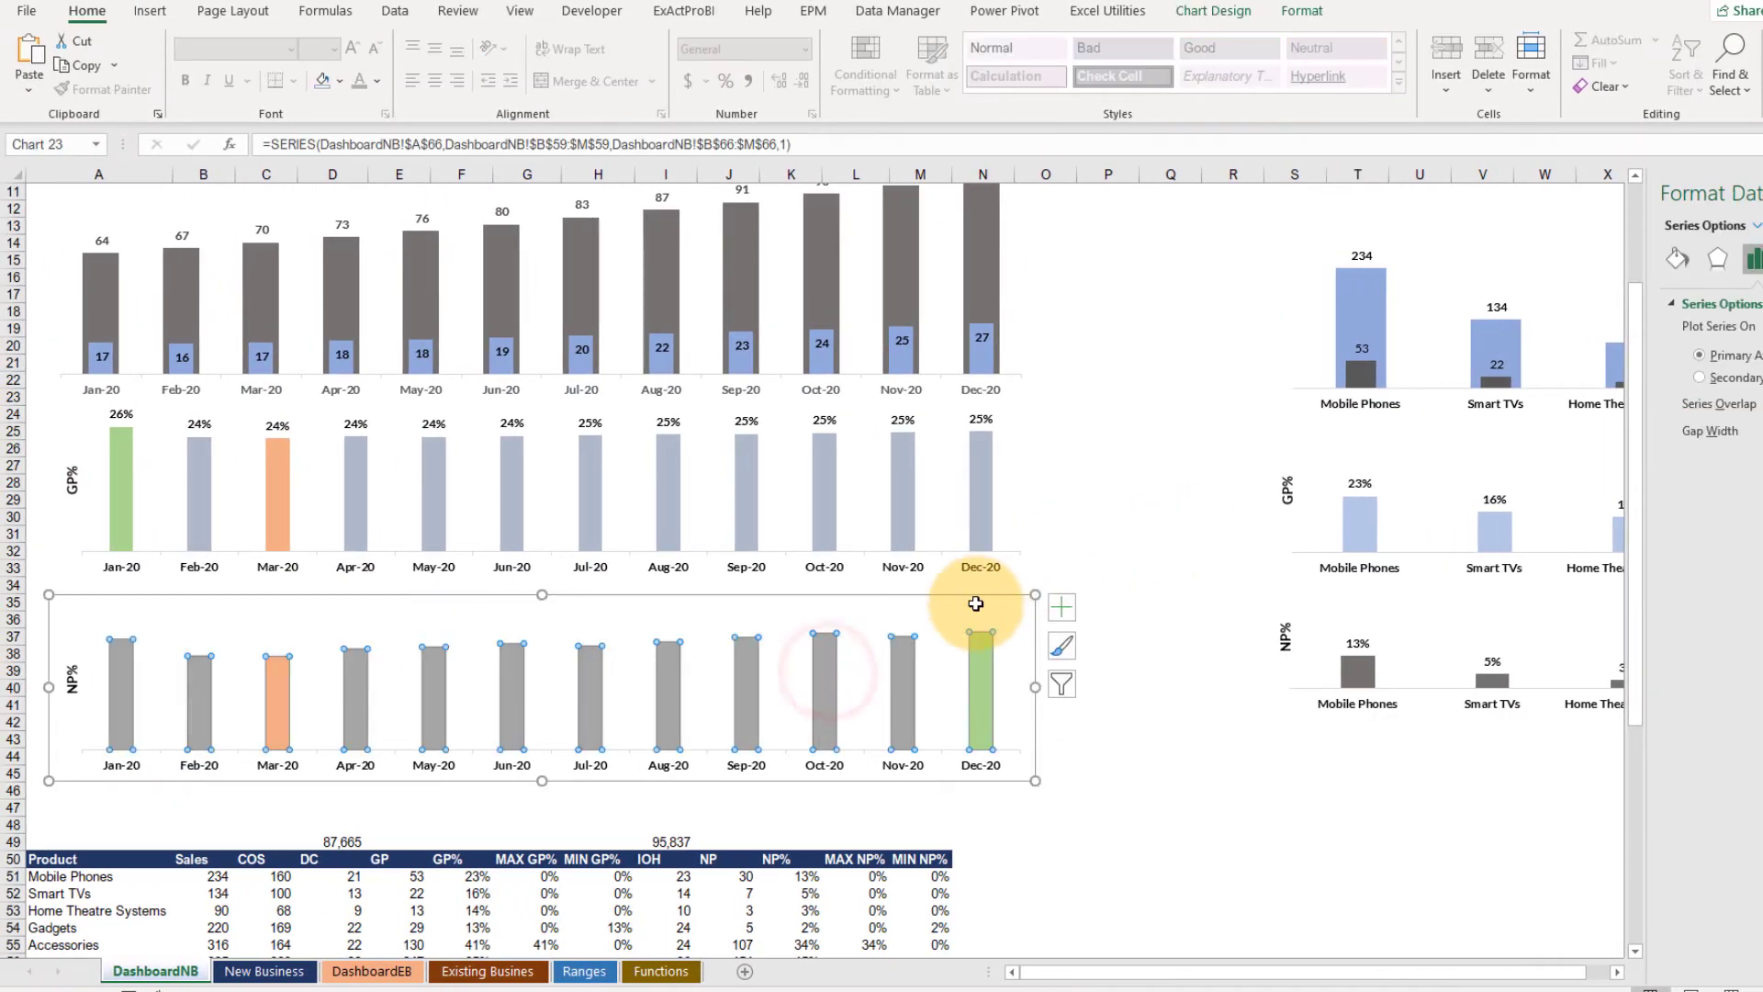
pyautogui.moveTo(975, 603); pyautogui.dragTo(976, 501)
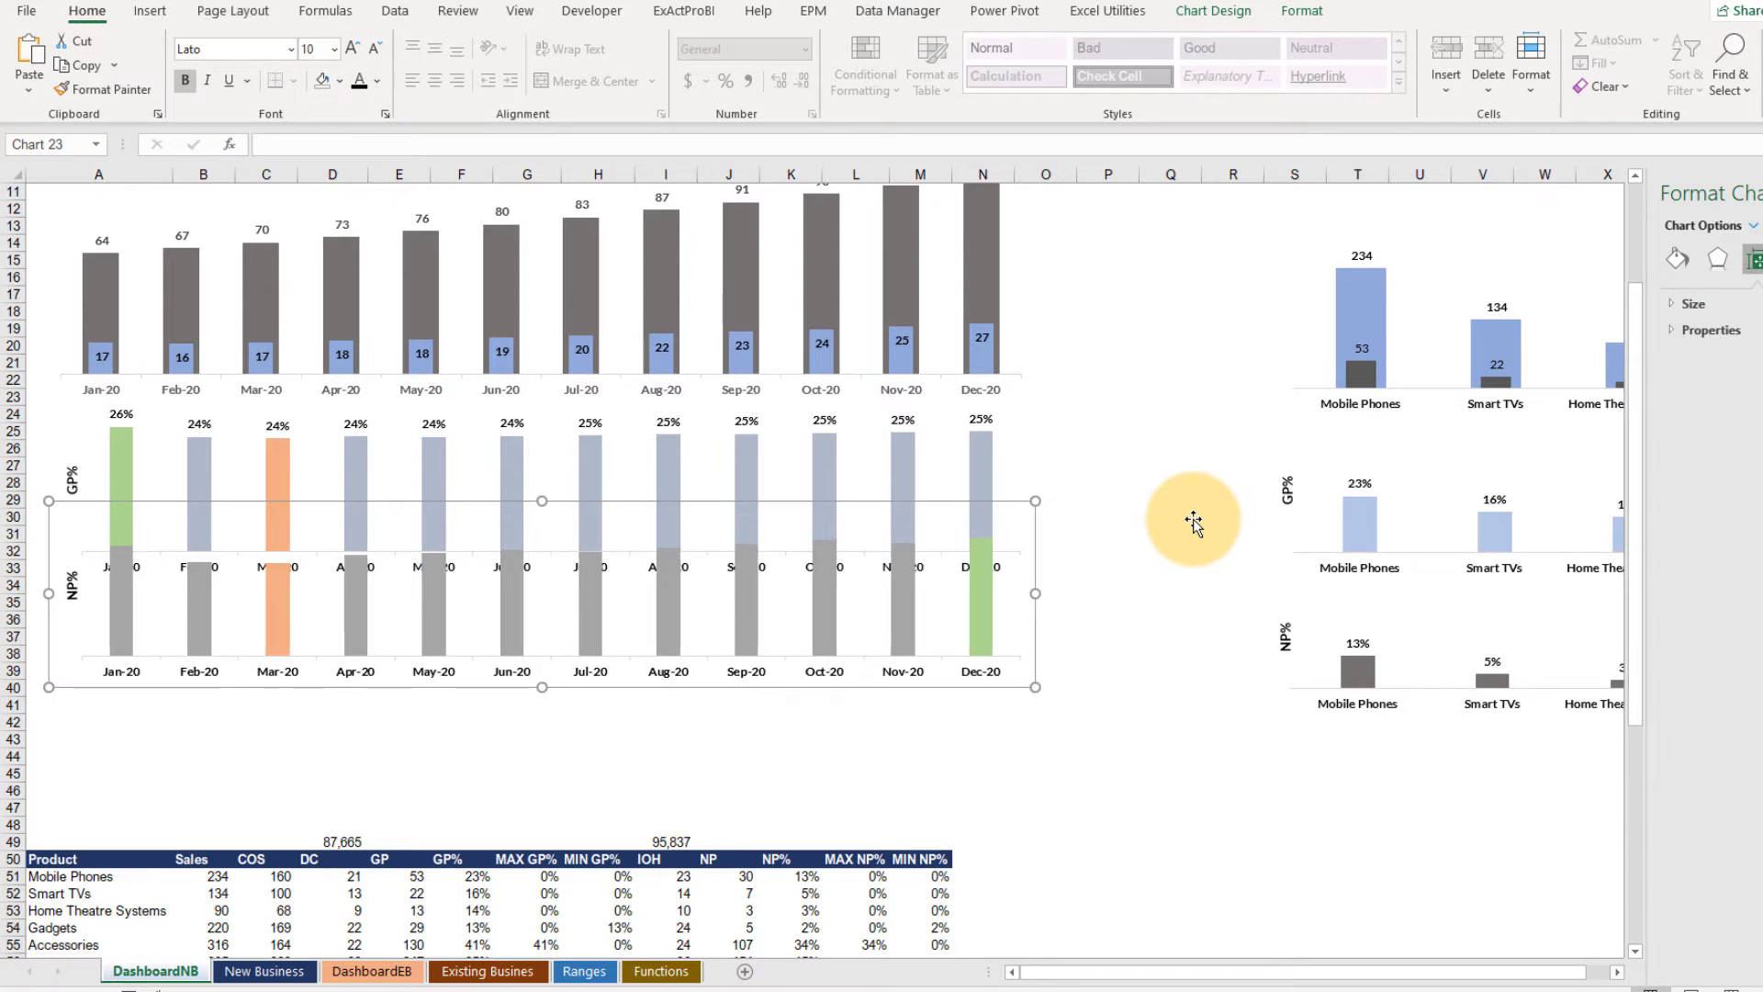
pyautogui.press('Down')
pyautogui.press('Down')
pyautogui.press('Down')
pyautogui.press('Down')
pyautogui.press('Down')
pyautogui.press('Down')
pyautogui.press('Down')
pyautogui.press('Down')
pyautogui.press('Down')
pyautogui.press('Down')
pyautogui.press('Down')
pyautogui.press('Down')
pyautogui.press('Down')
pyautogui.press('Down')
pyautogui.press('Down')
pyautogui.press('Down')
pyautogui.press('Down')
pyautogui.press('Down')
pyautogui.press('Down')
pyautogui.press('Down')
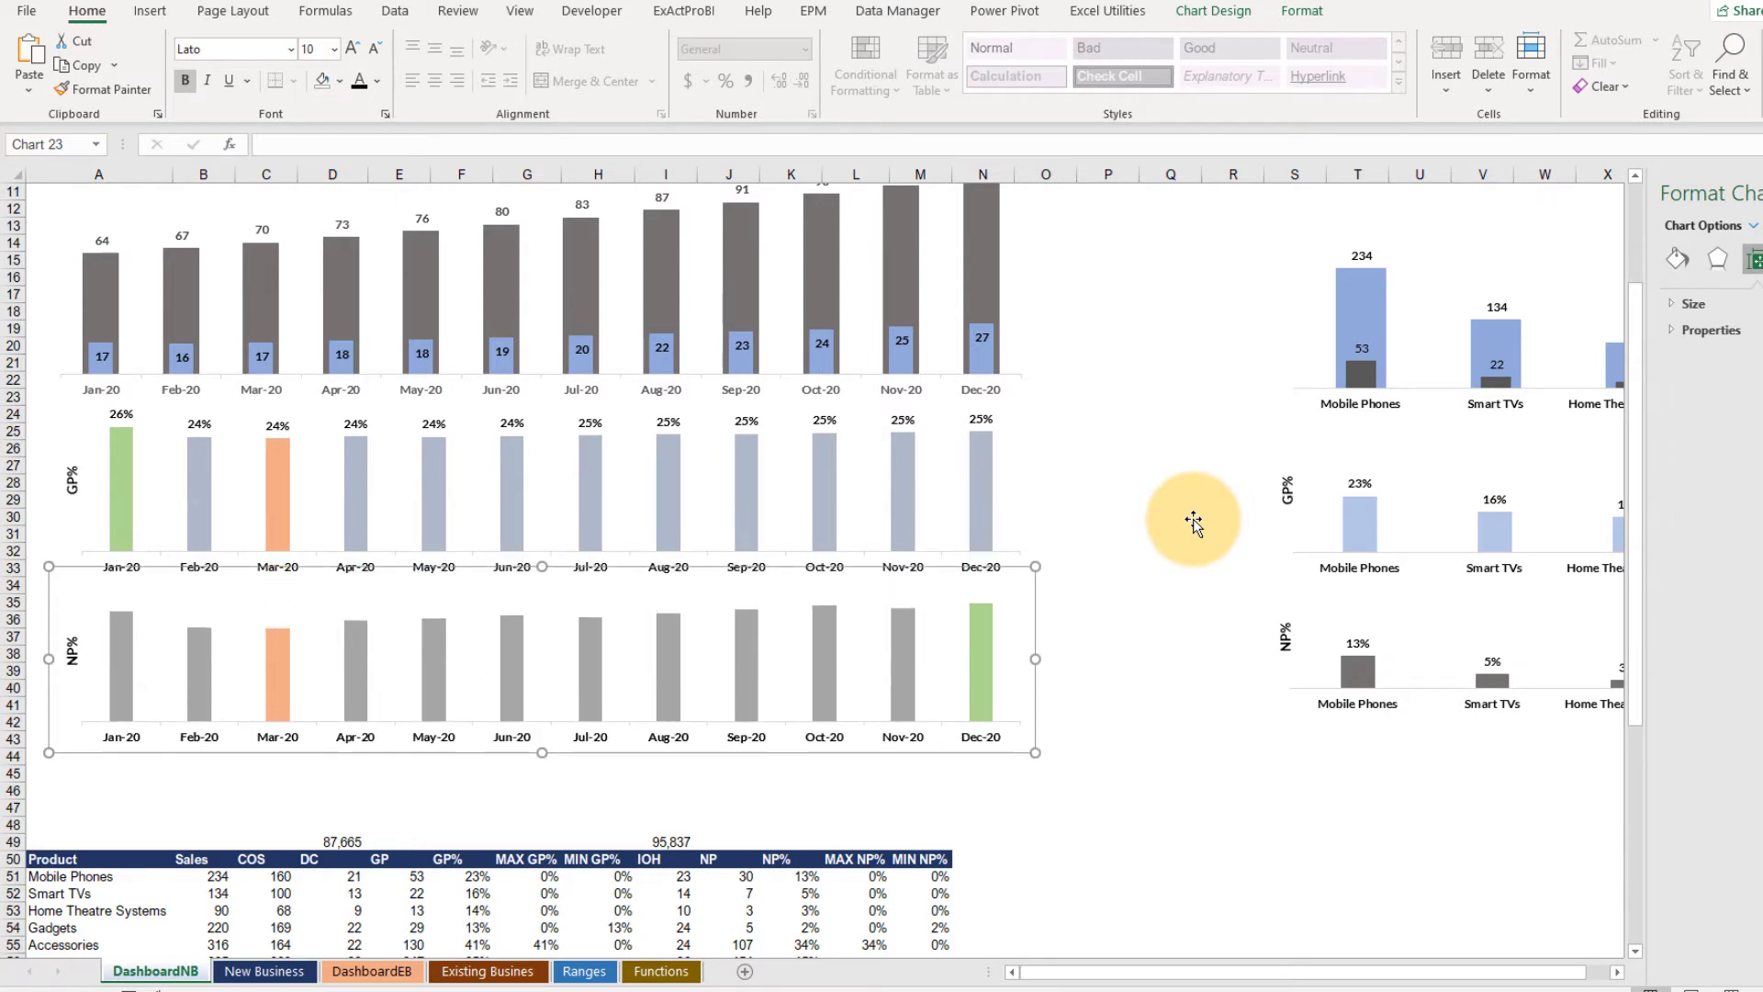
pyautogui.press('Up')
pyautogui.press('Up')
pyautogui.press('Up')
pyautogui.press('Up')
pyautogui.press('Up')
pyautogui.press('Up')
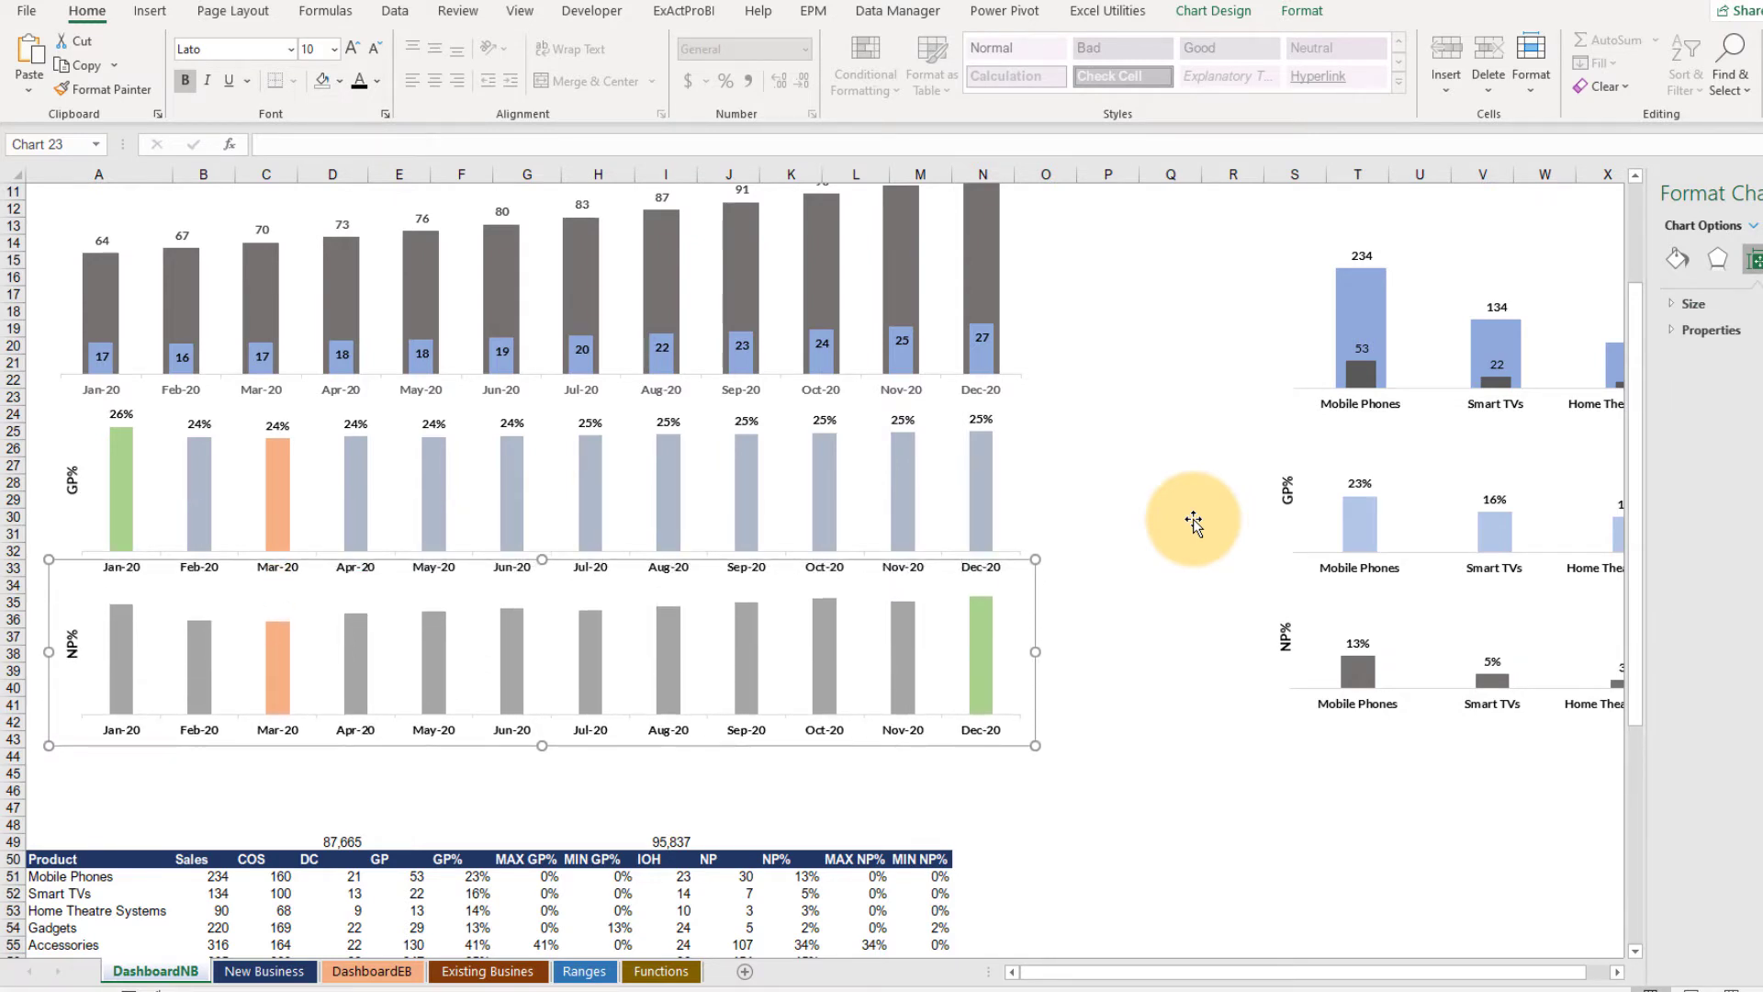
pyautogui.press('Up')
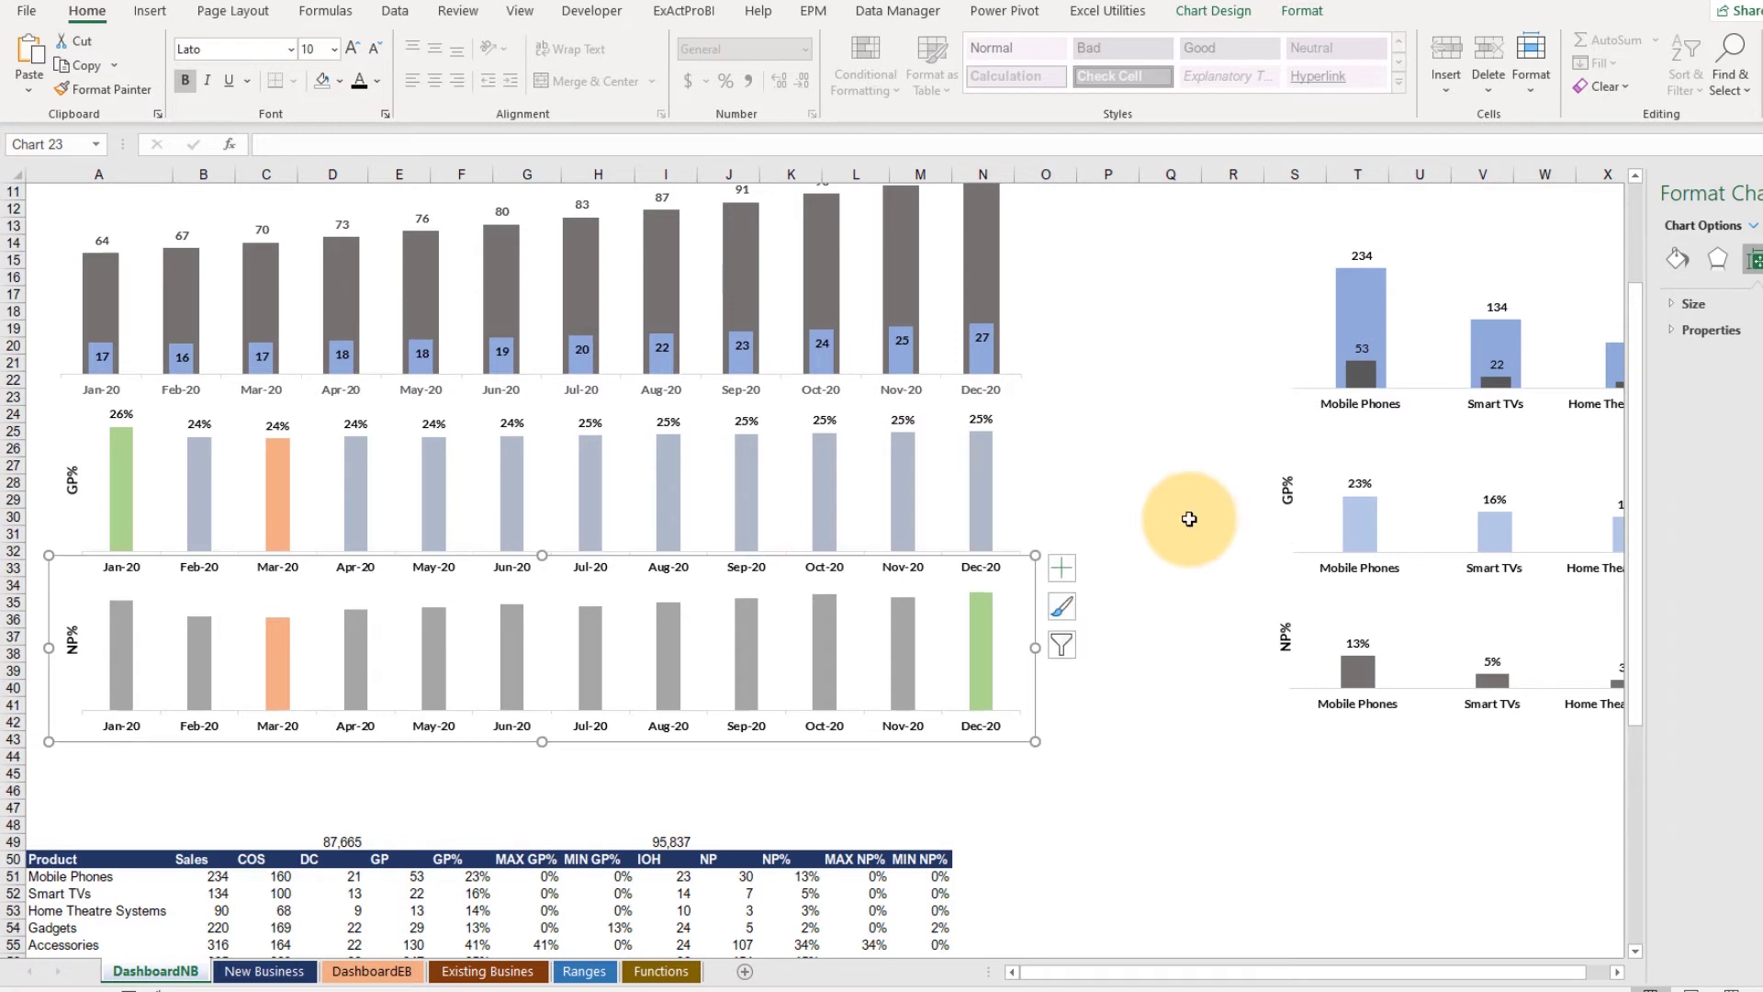
# Add data labels to the NP% series in the NP% chart
pyautogui.rightClick(511, 618)
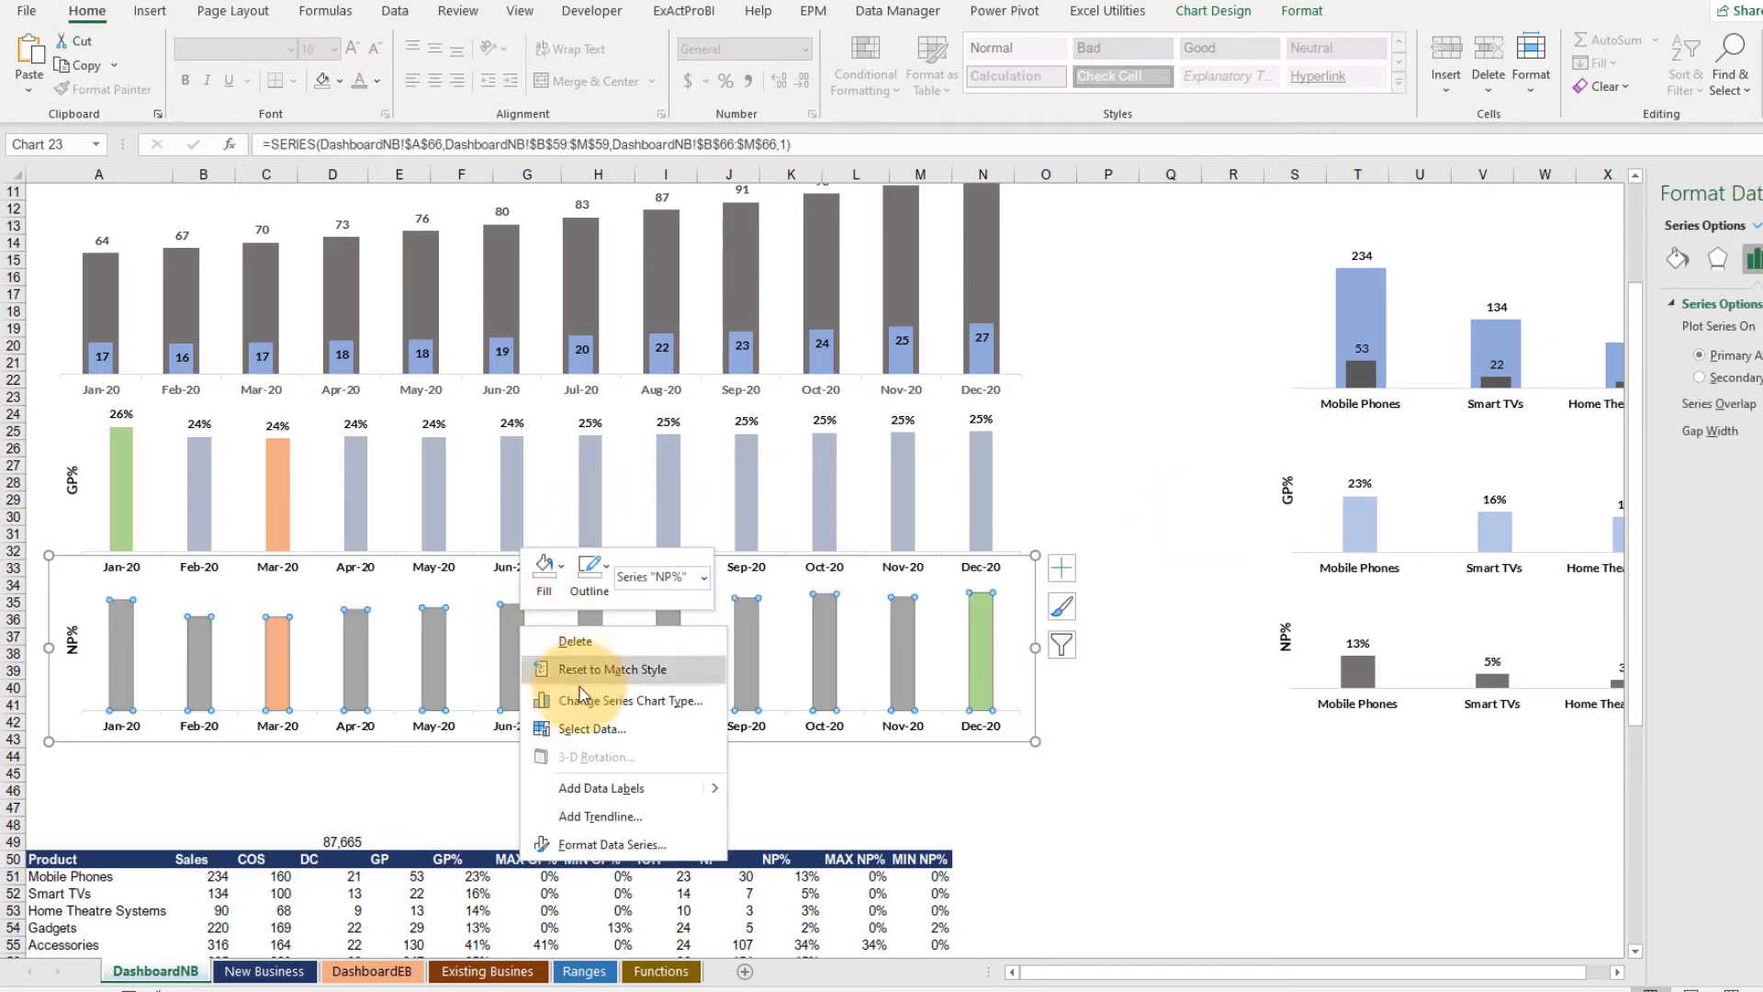
pyautogui.click(592, 788)
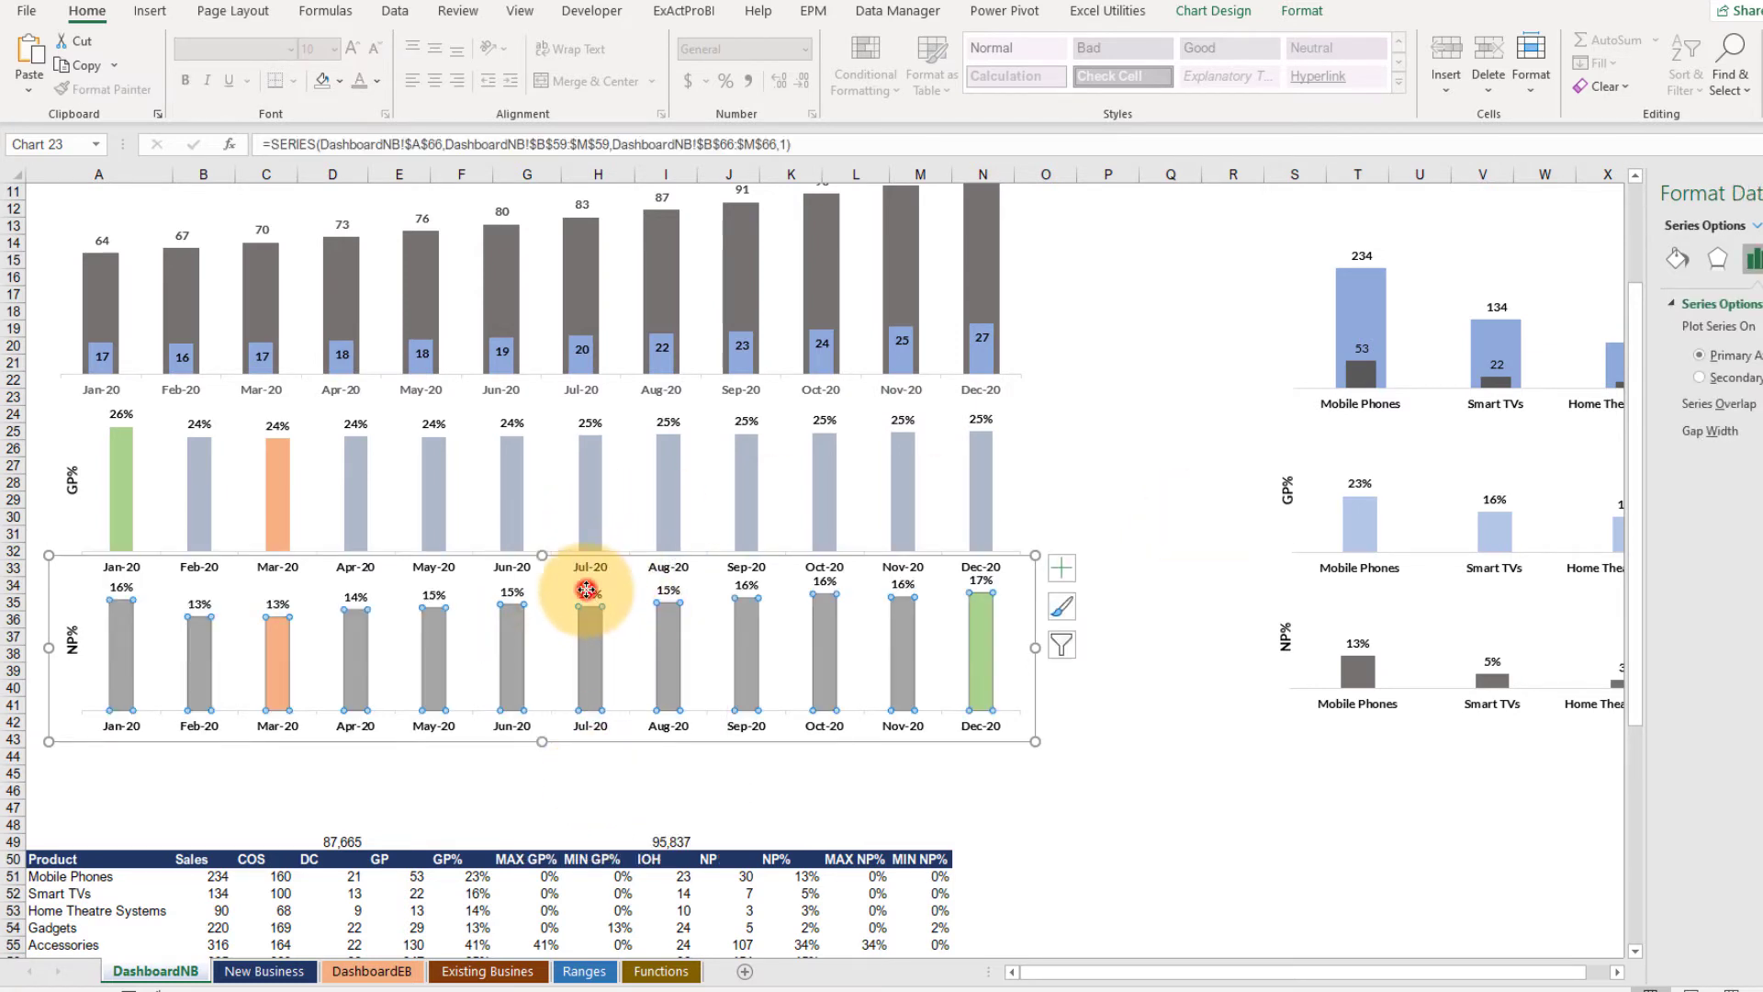
pyautogui.click(1171, 571)
# Nudge the NP% chart slightly down to leave room between its data labels and the GP% chart's month labels
pyautogui.click(977, 629)
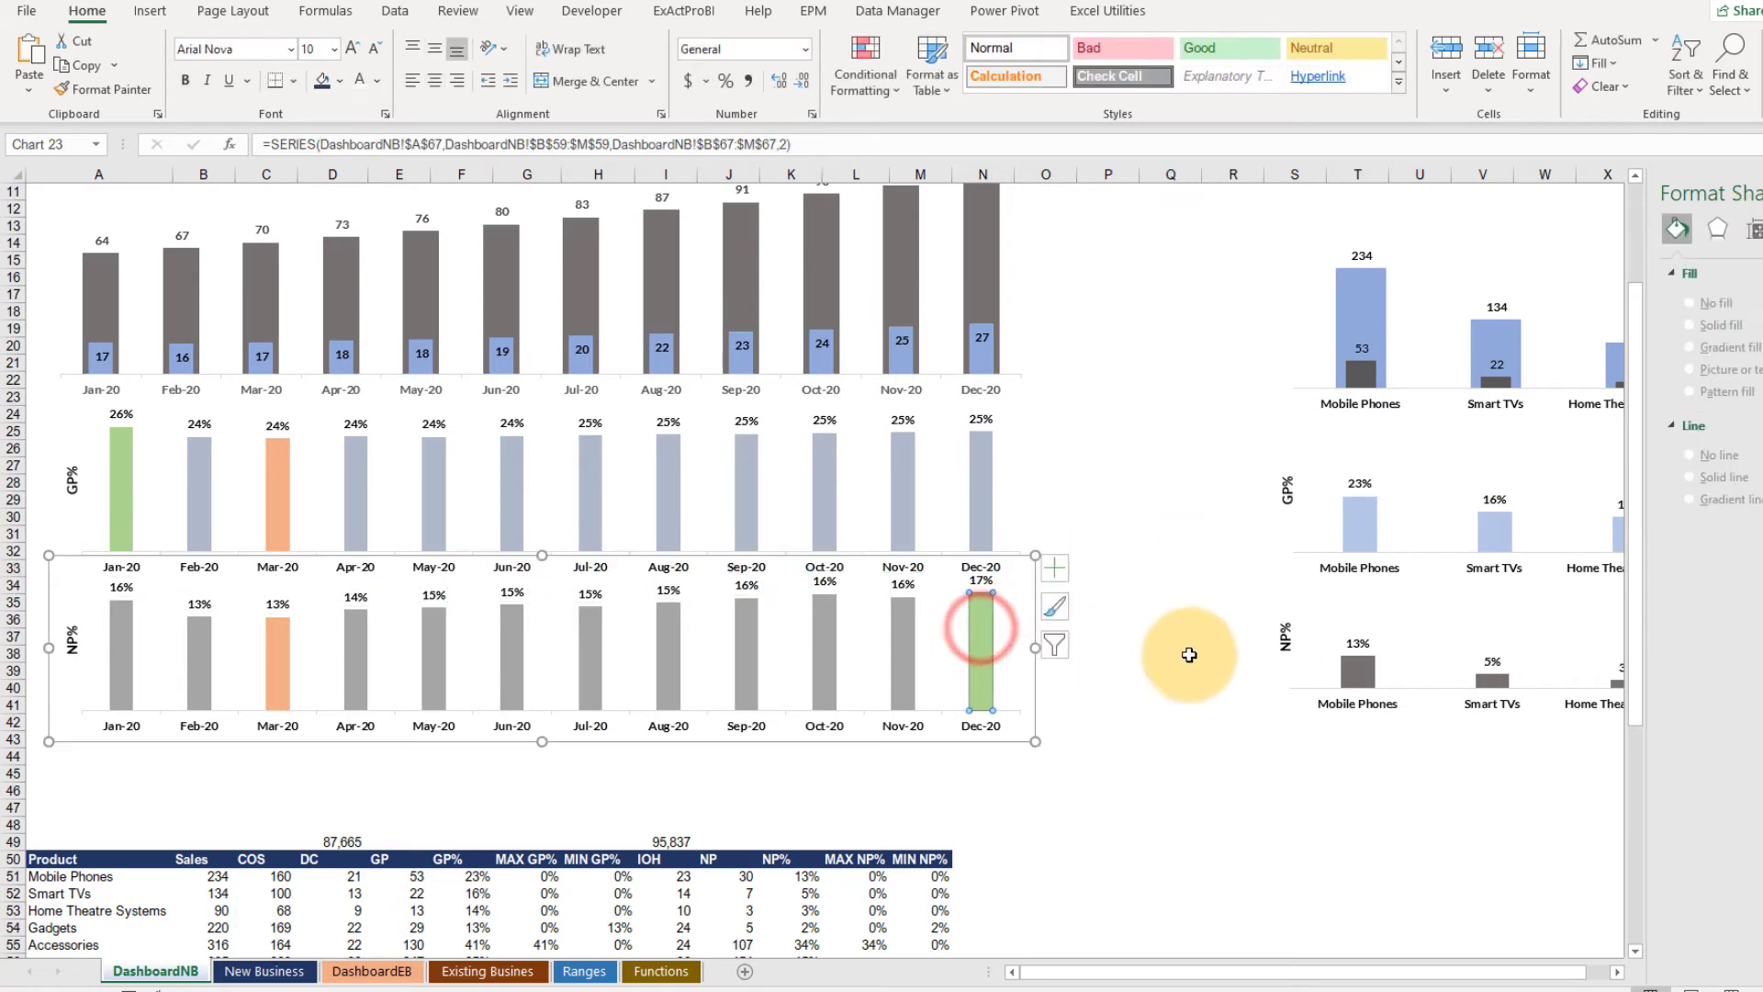
pyautogui.click(982, 737)
pyautogui.press('Down')
pyautogui.press('Down')
pyautogui.press('Down')
pyautogui.press('Down')
pyautogui.press('Down')
pyautogui.press('Down')
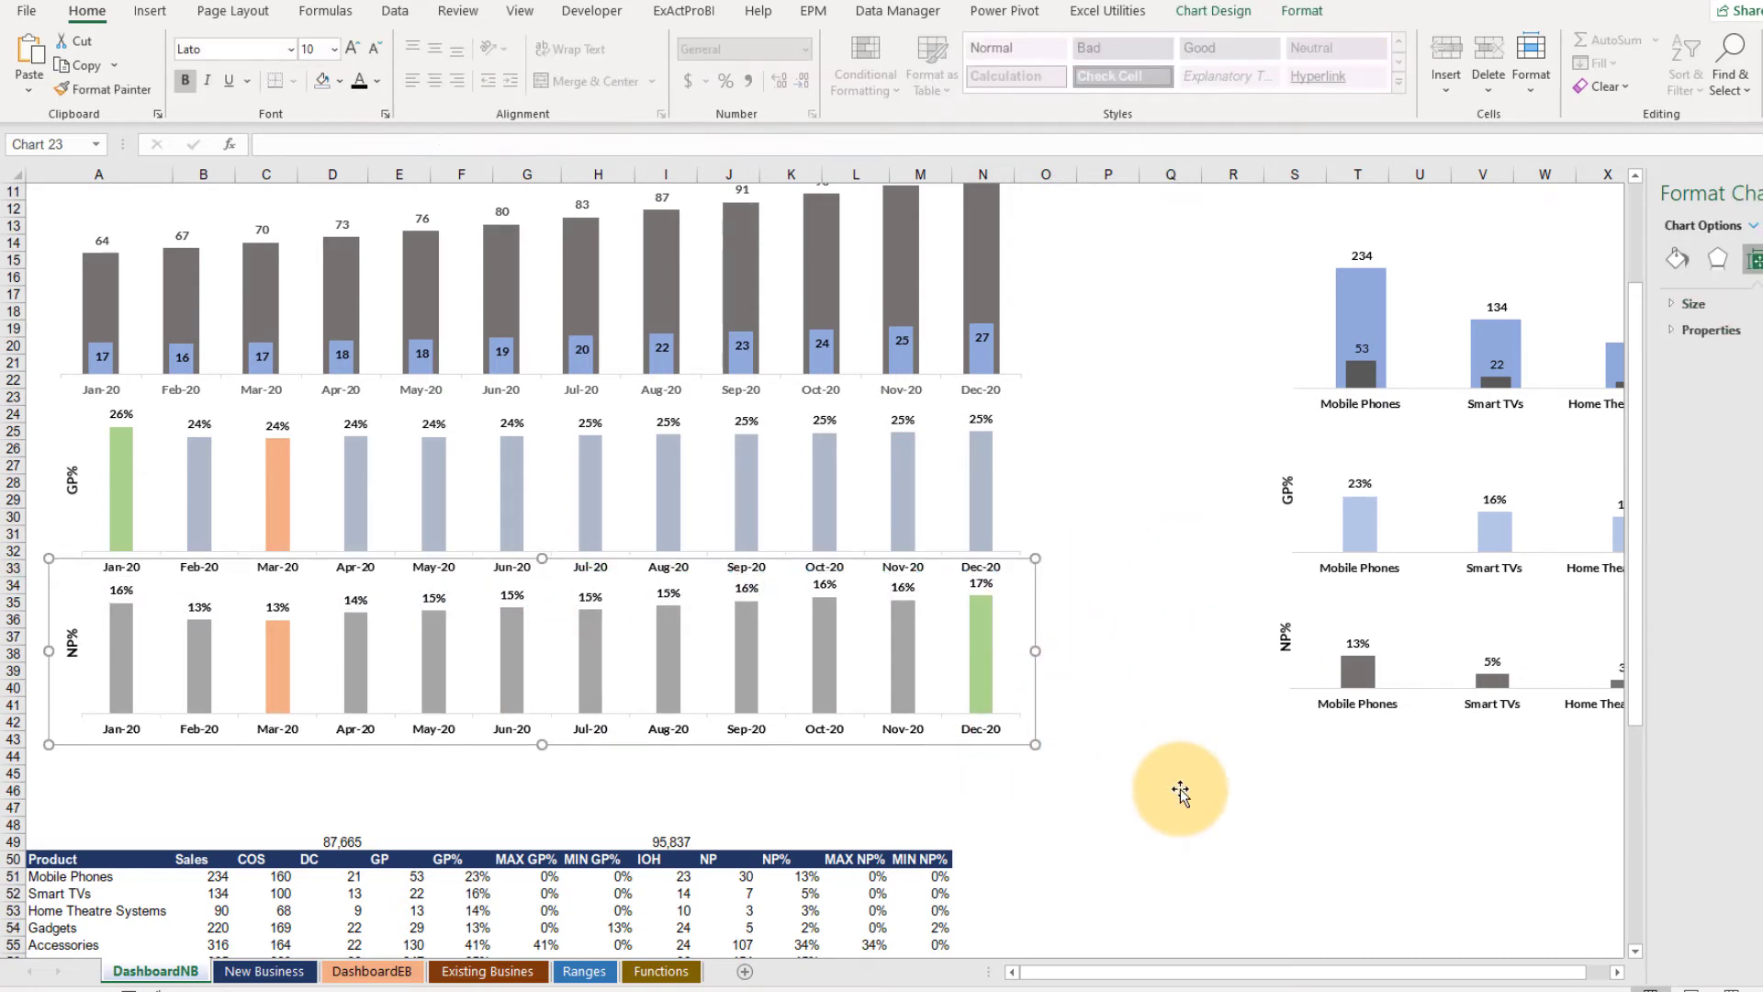
pyautogui.click(1180, 792)
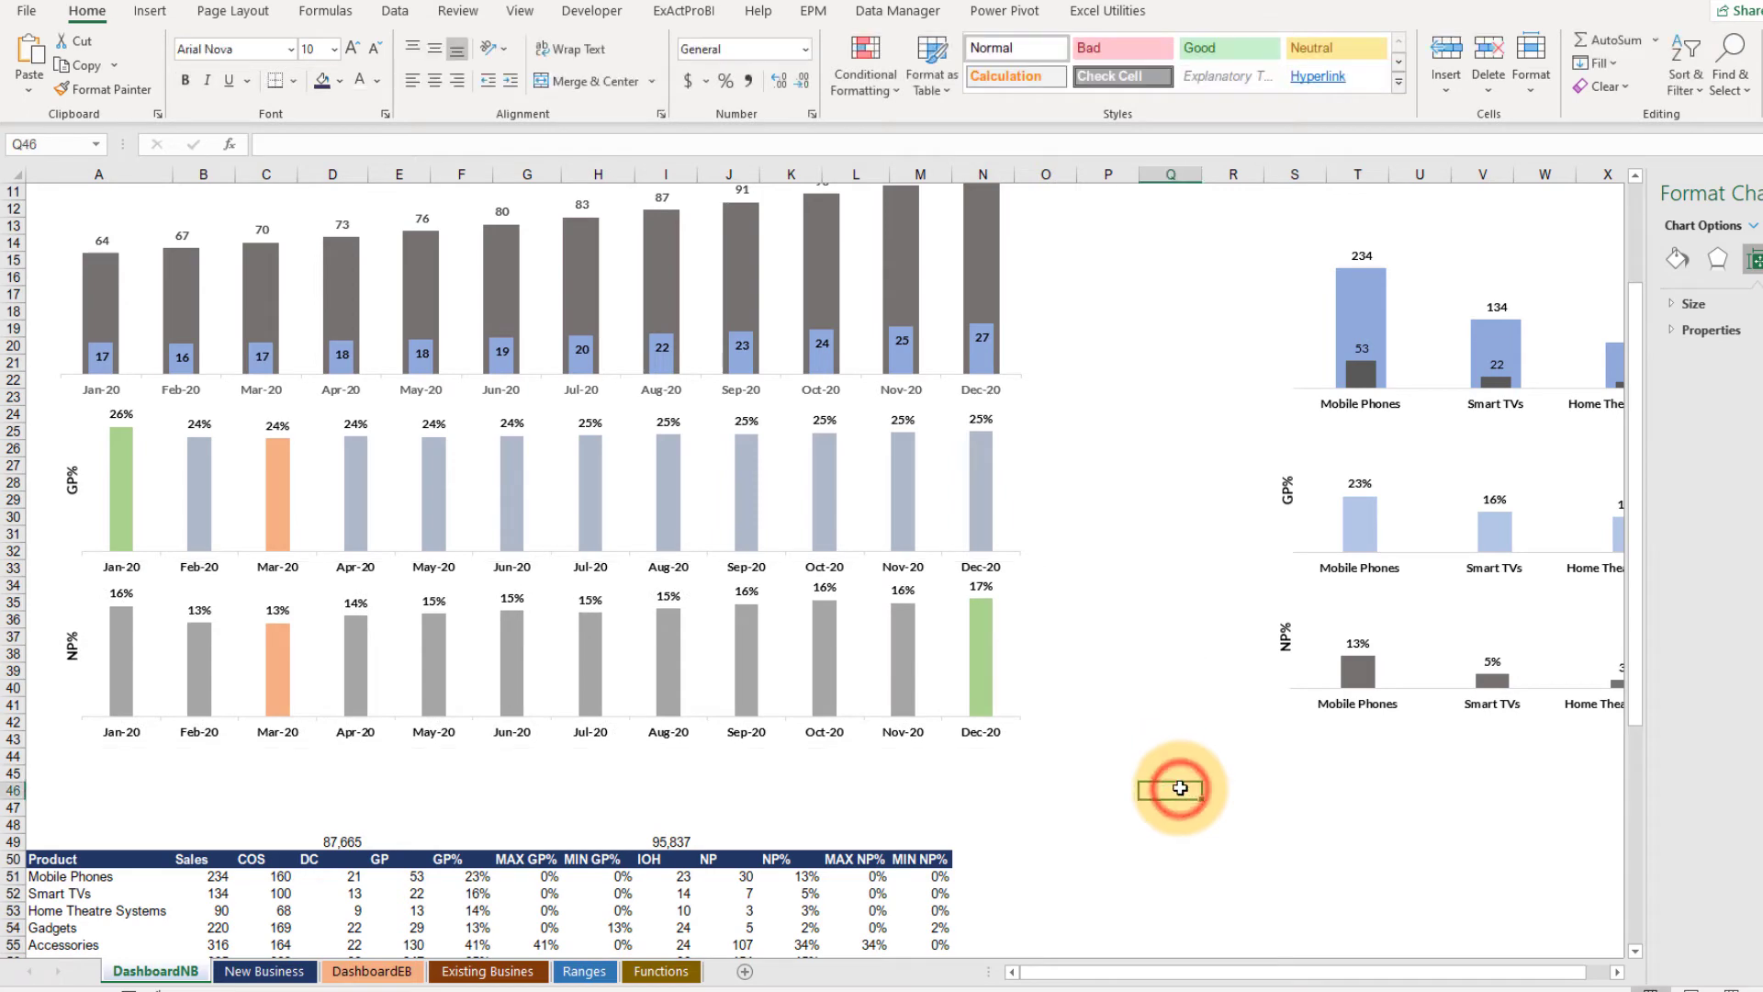
# Retitle the upper Sales and GP chart as "Monthly: Sales and GP, Highest and Lowest %"
pyautogui.scroll(-2, 1138, 610)
pyautogui.scroll(3, 1140, 616)
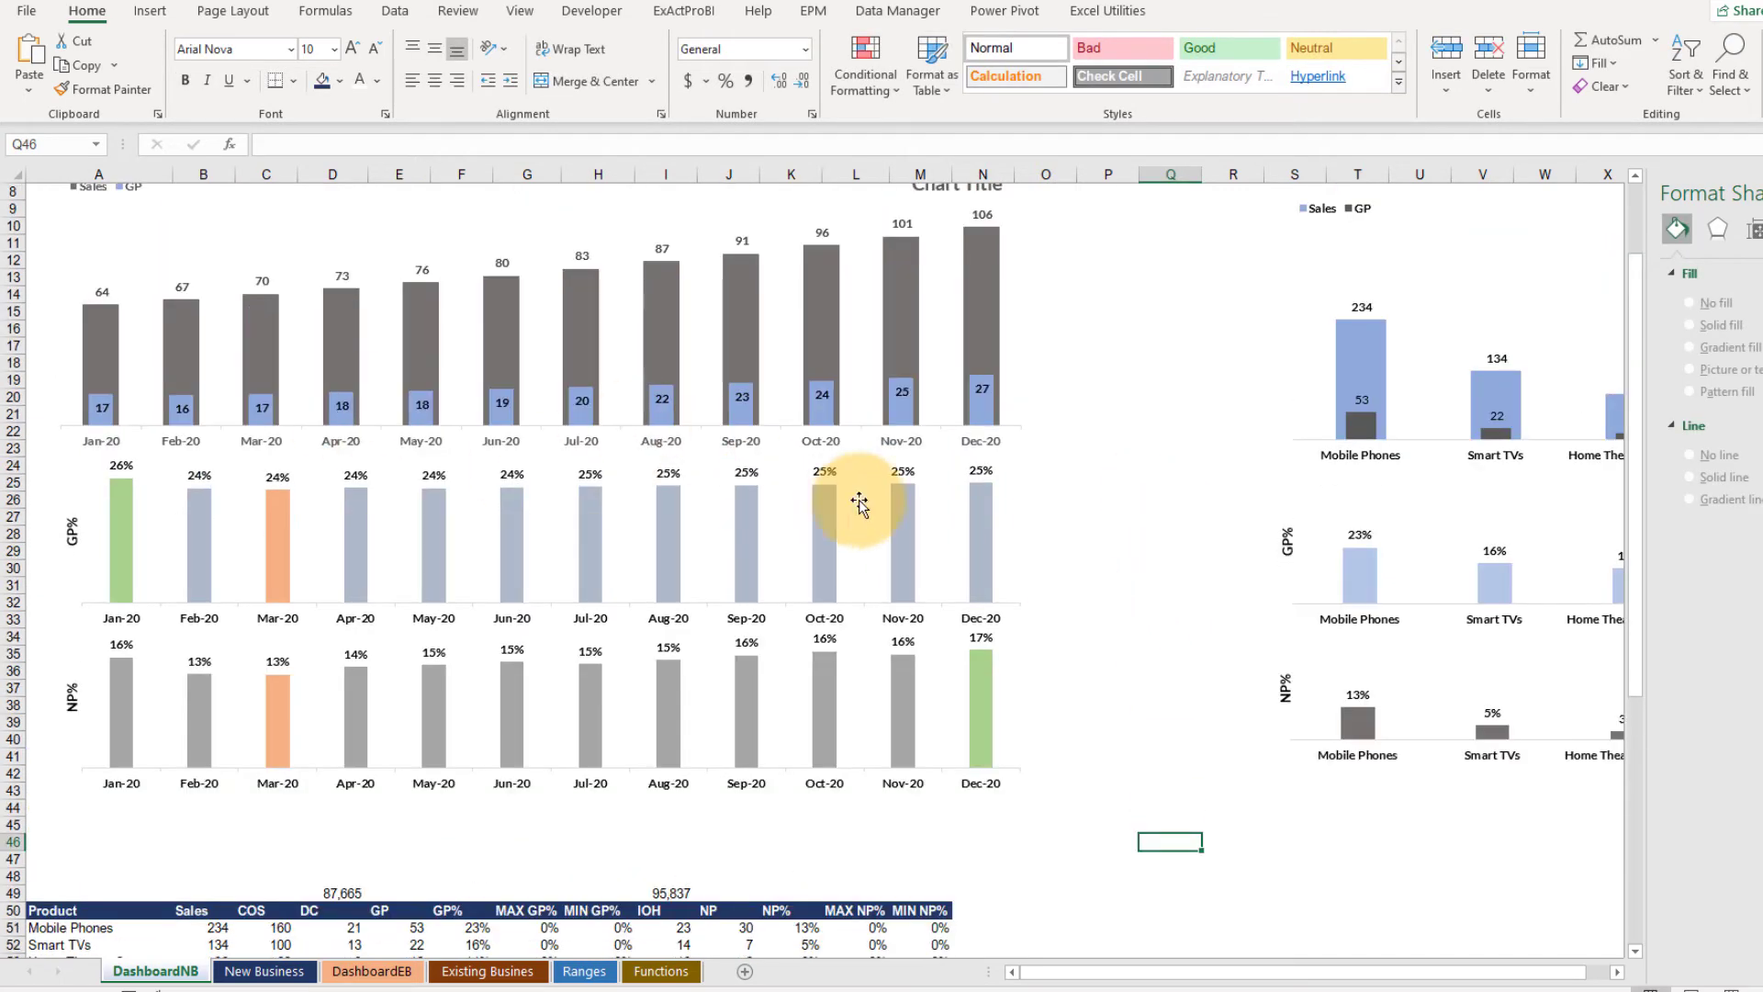
pyautogui.scroll(3, 1032, 404)
pyautogui.click(952, 300)
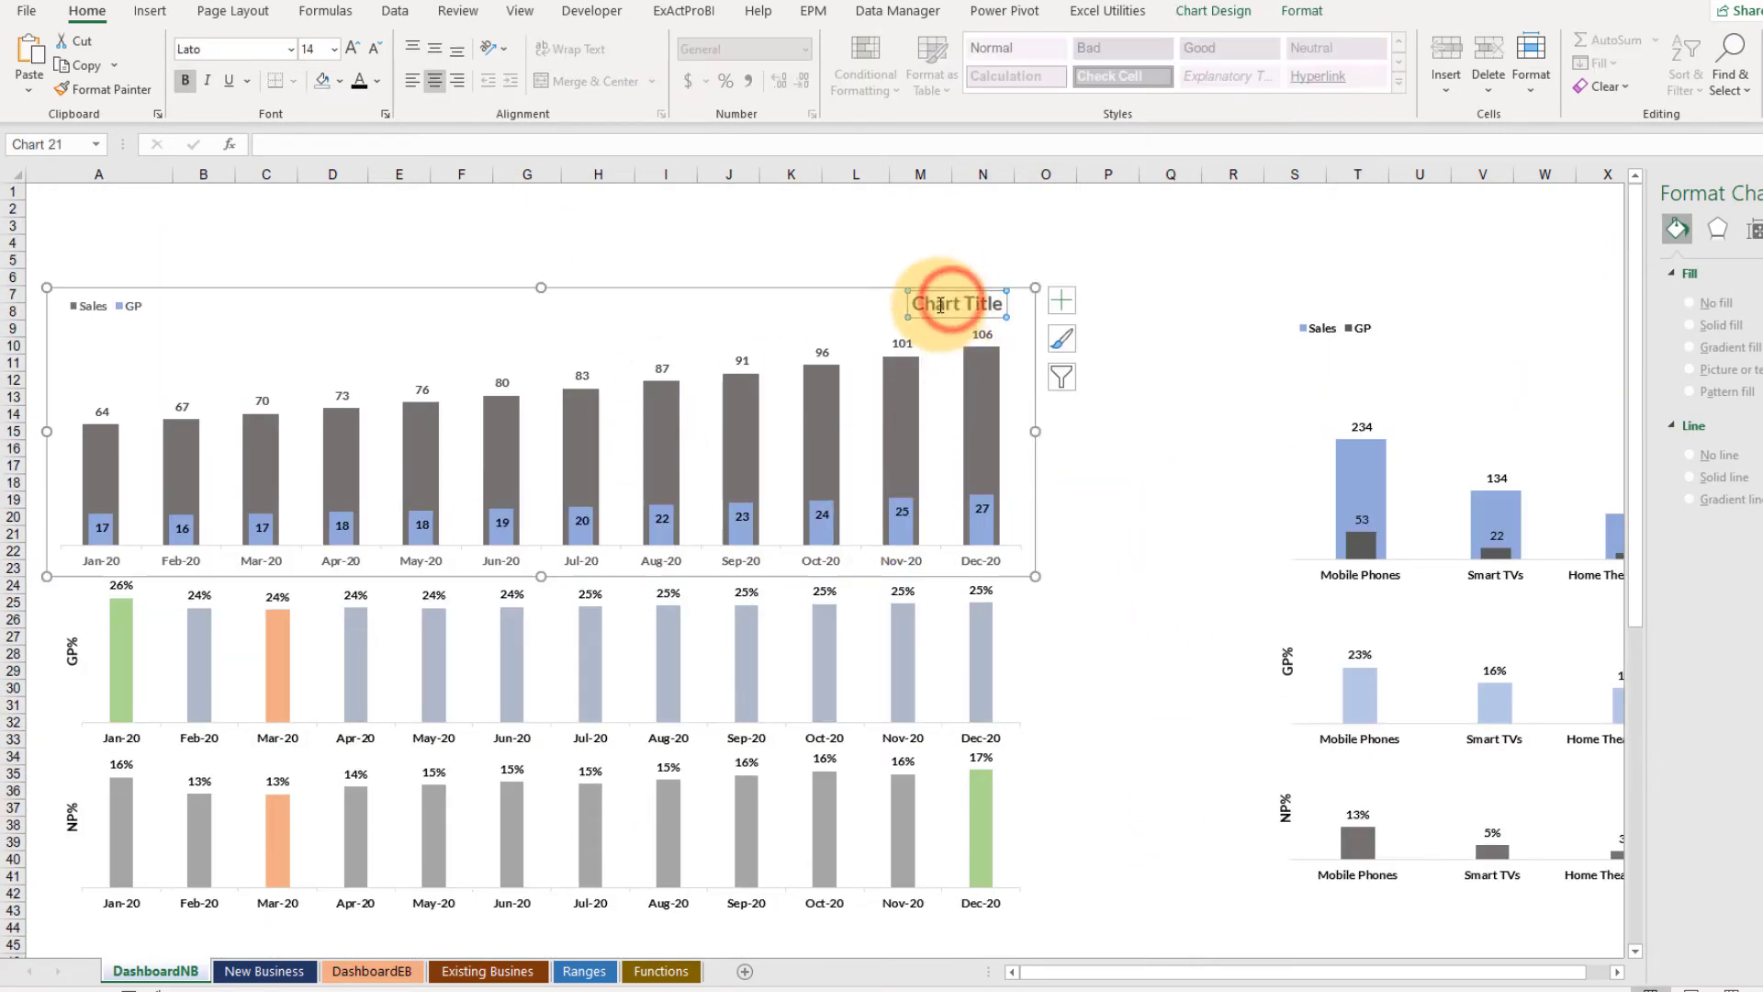
pyautogui.doubleClick(940, 305)
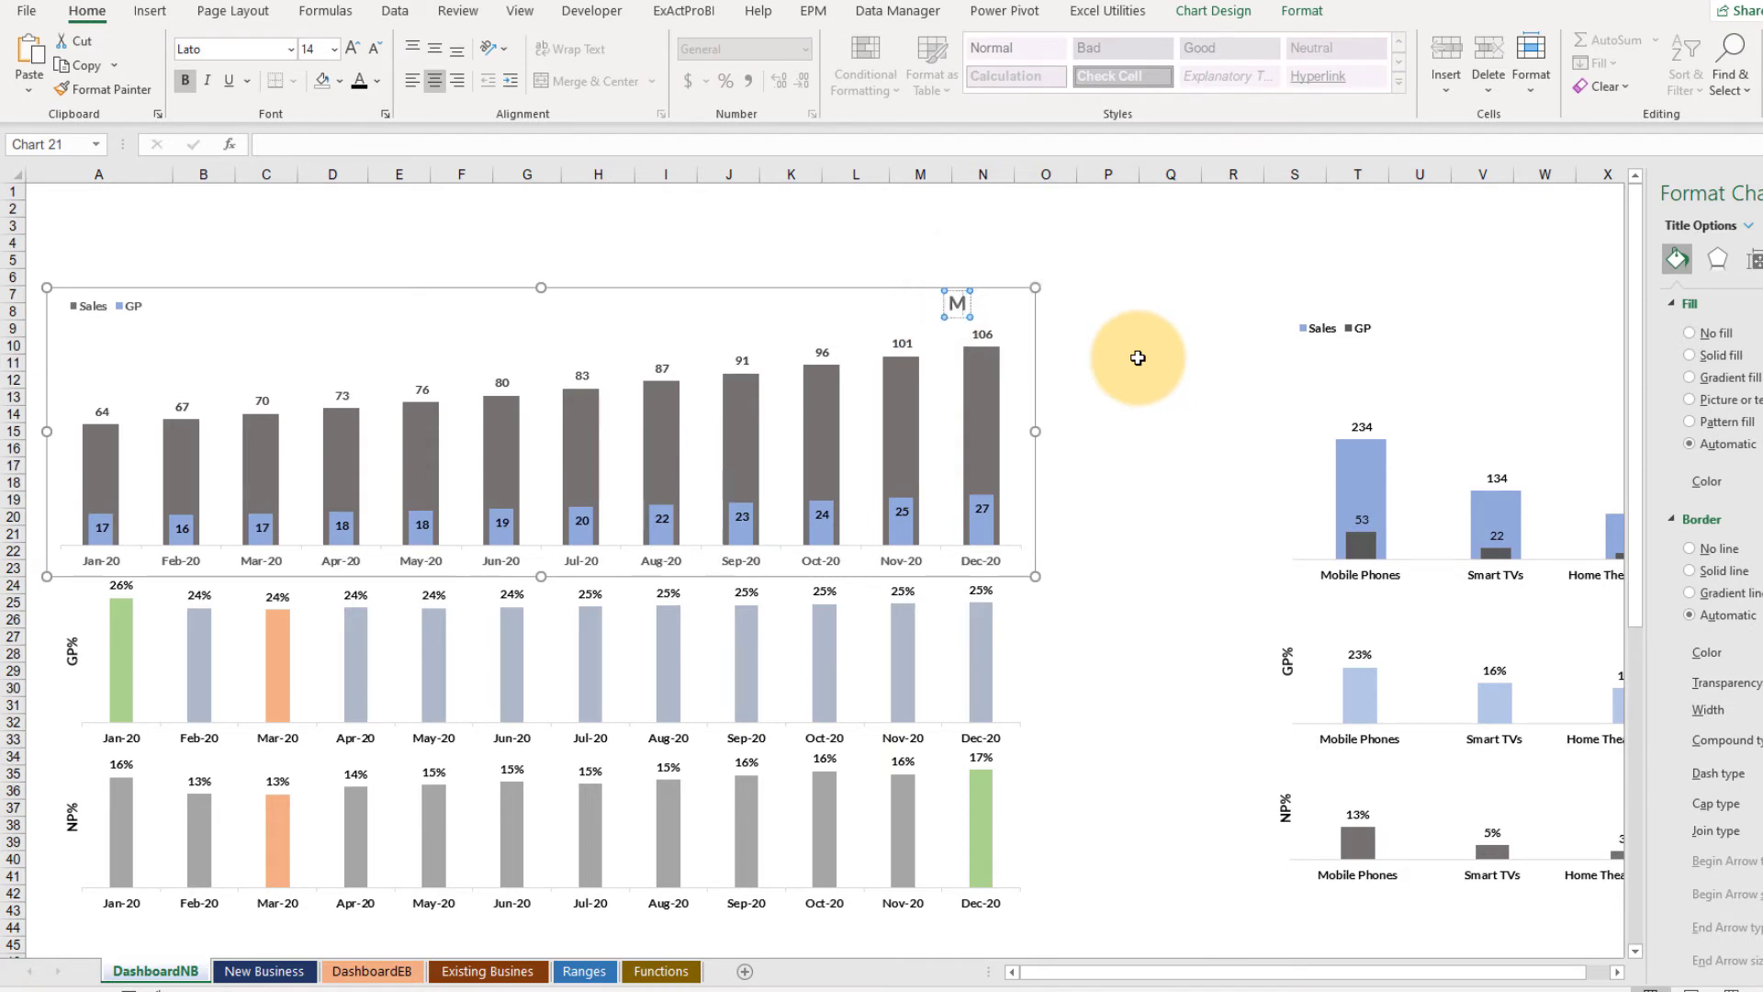
pyautogui.click(1279, 315)
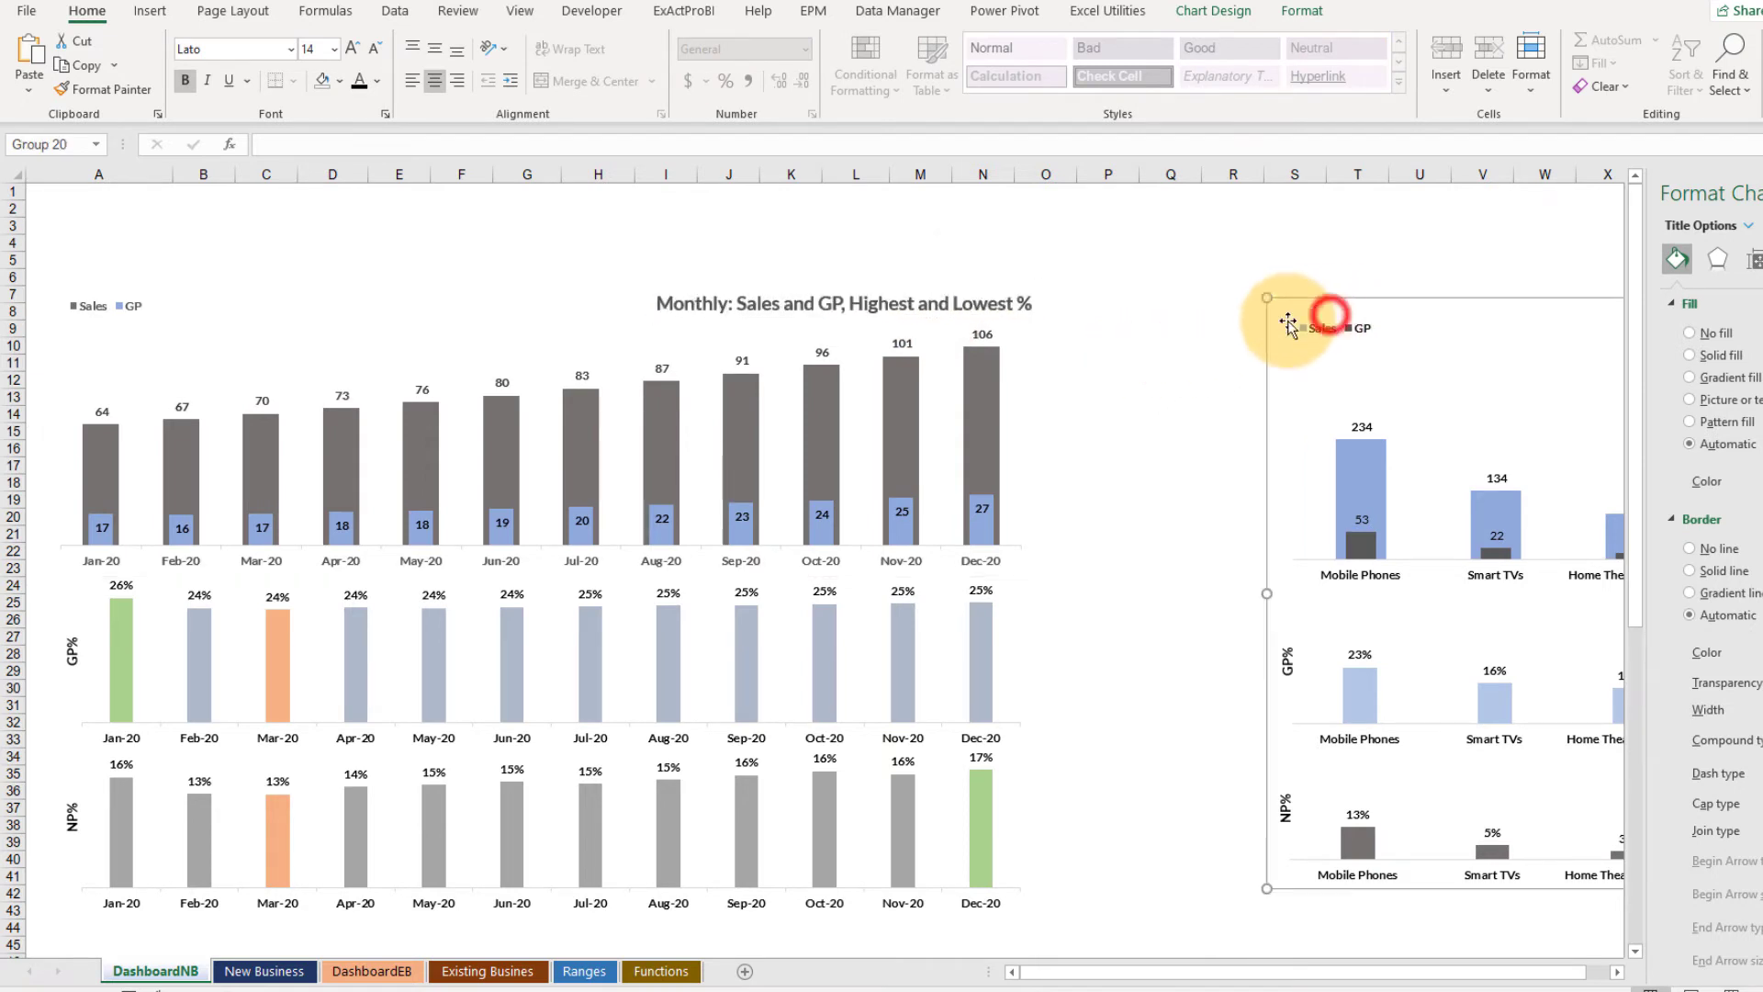
# Reduce the upper chart title's font size and make its text black
pyautogui.click(928, 302)
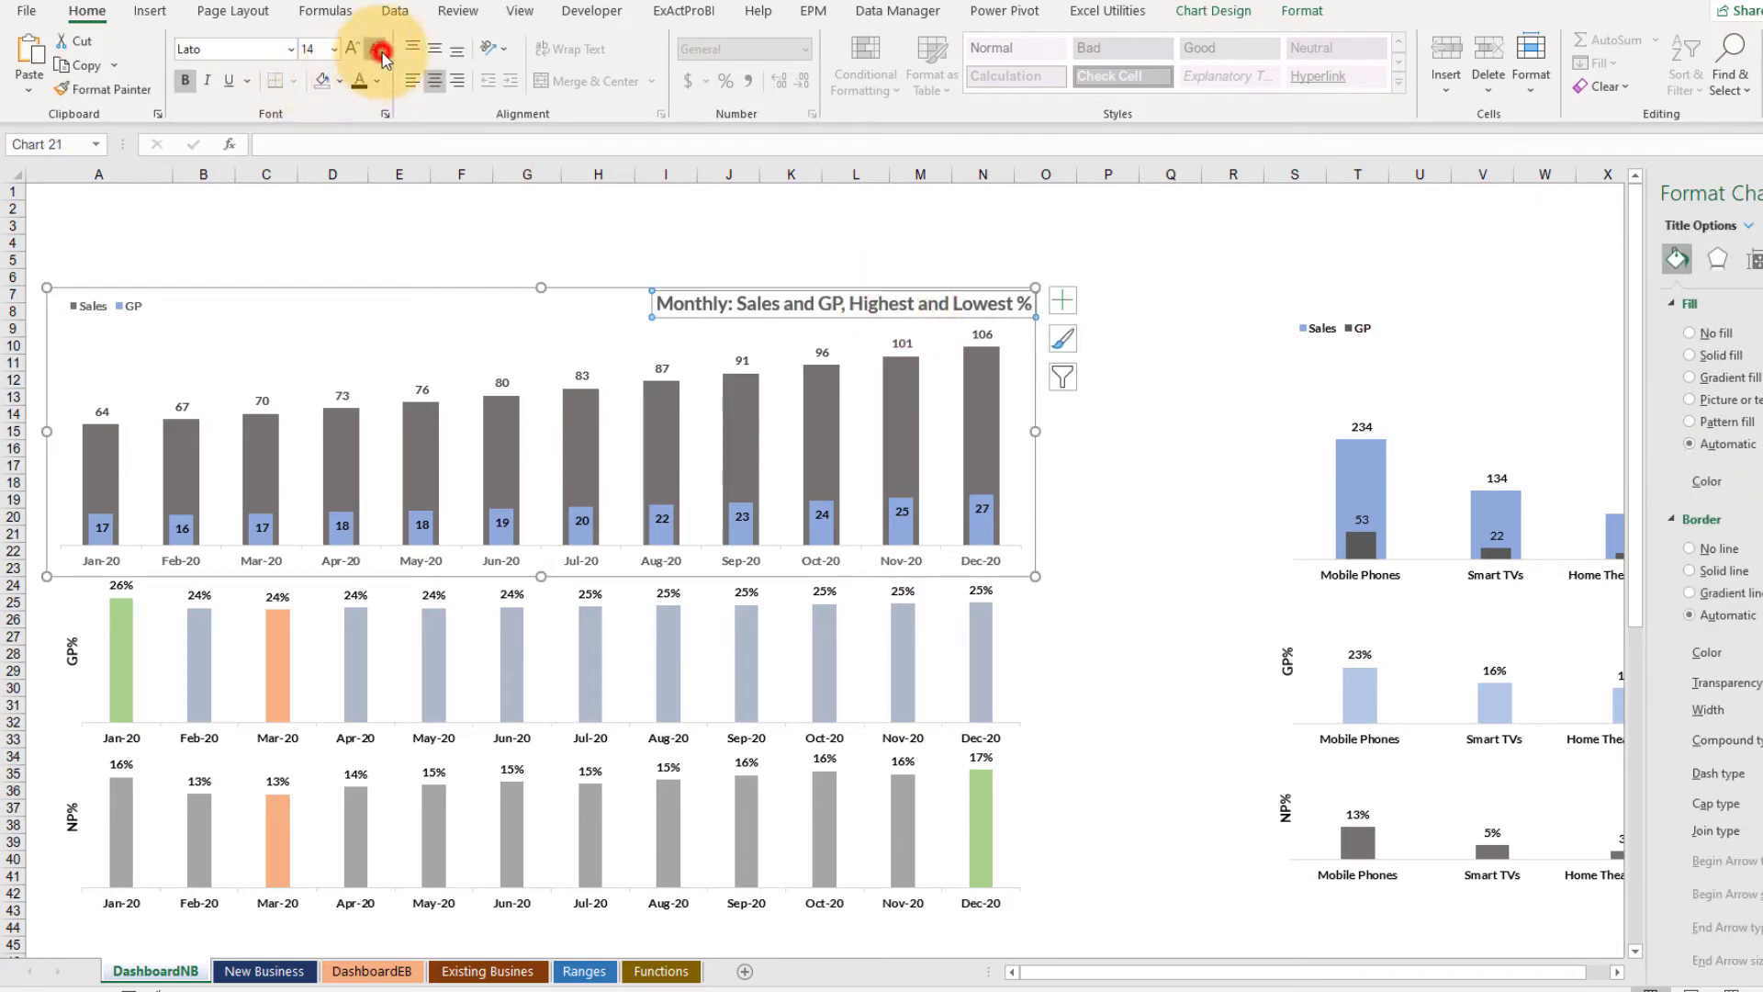
pyautogui.click(618, 299)
pyautogui.click(1159, 450)
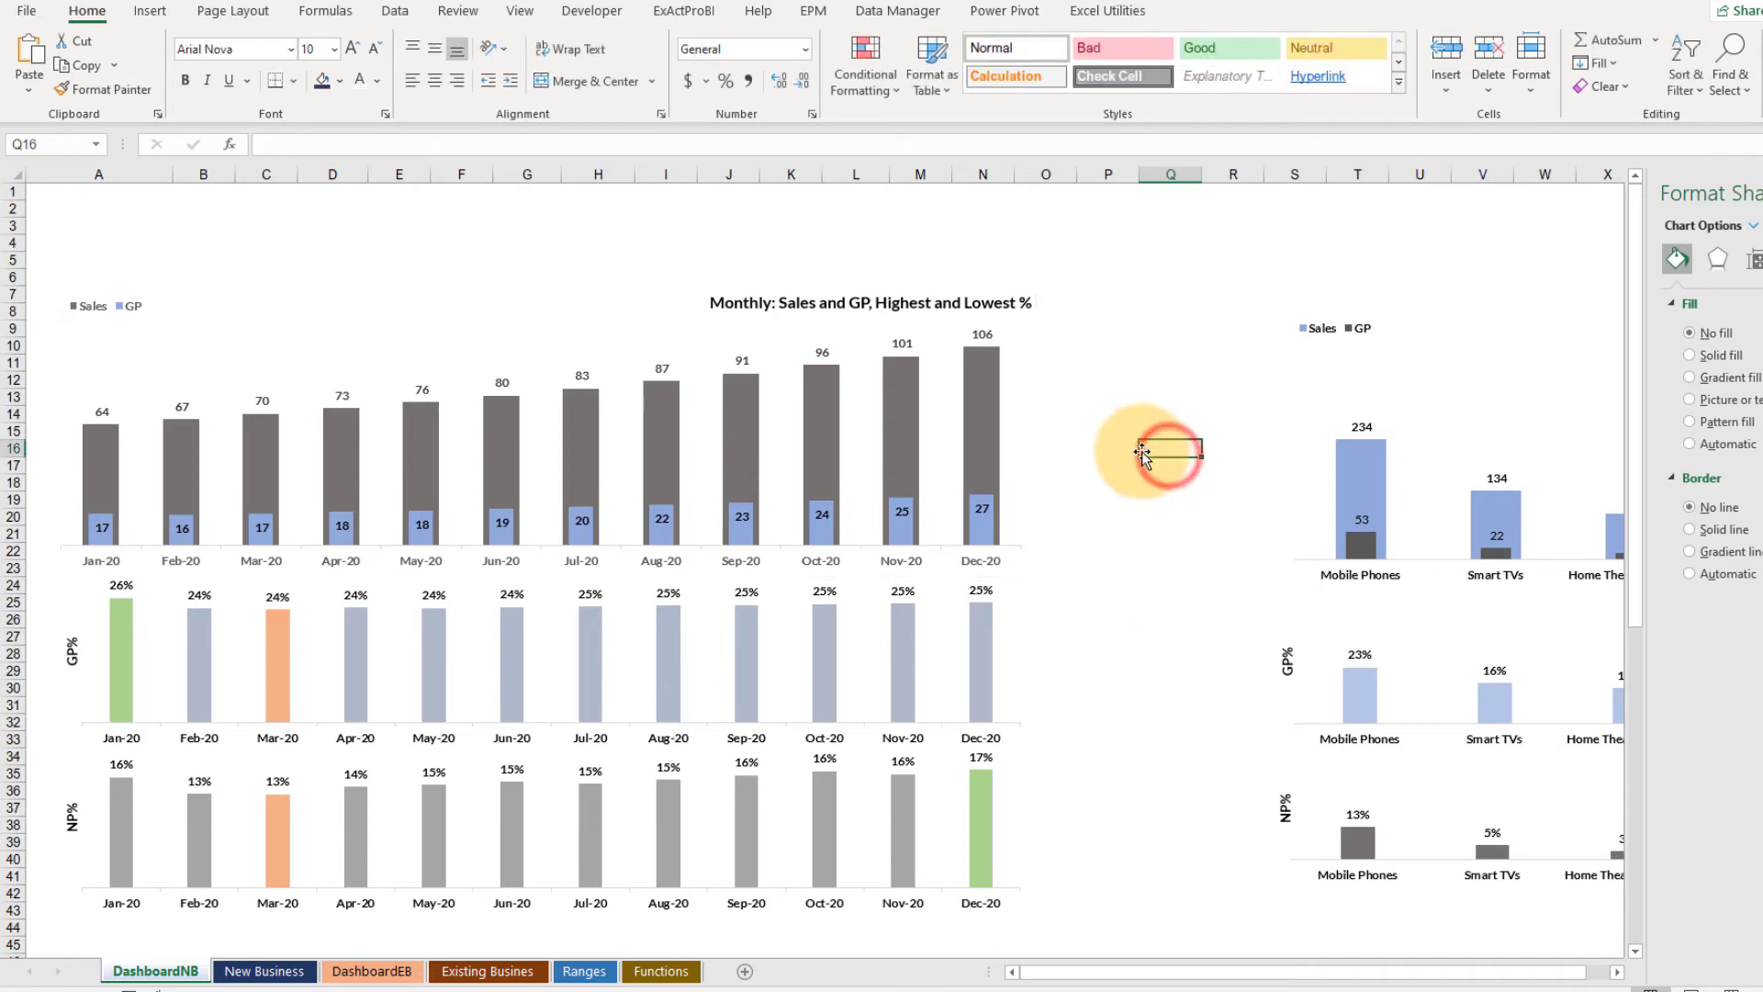
# Widen the GP% chart by extending its left edge slightly towards the sheet's edge
pyautogui.scroll(-2, 894, 394)
pyautogui.click(257, 515)
pyautogui.moveTo(47, 558); pyautogui.dragTo(31, 557)
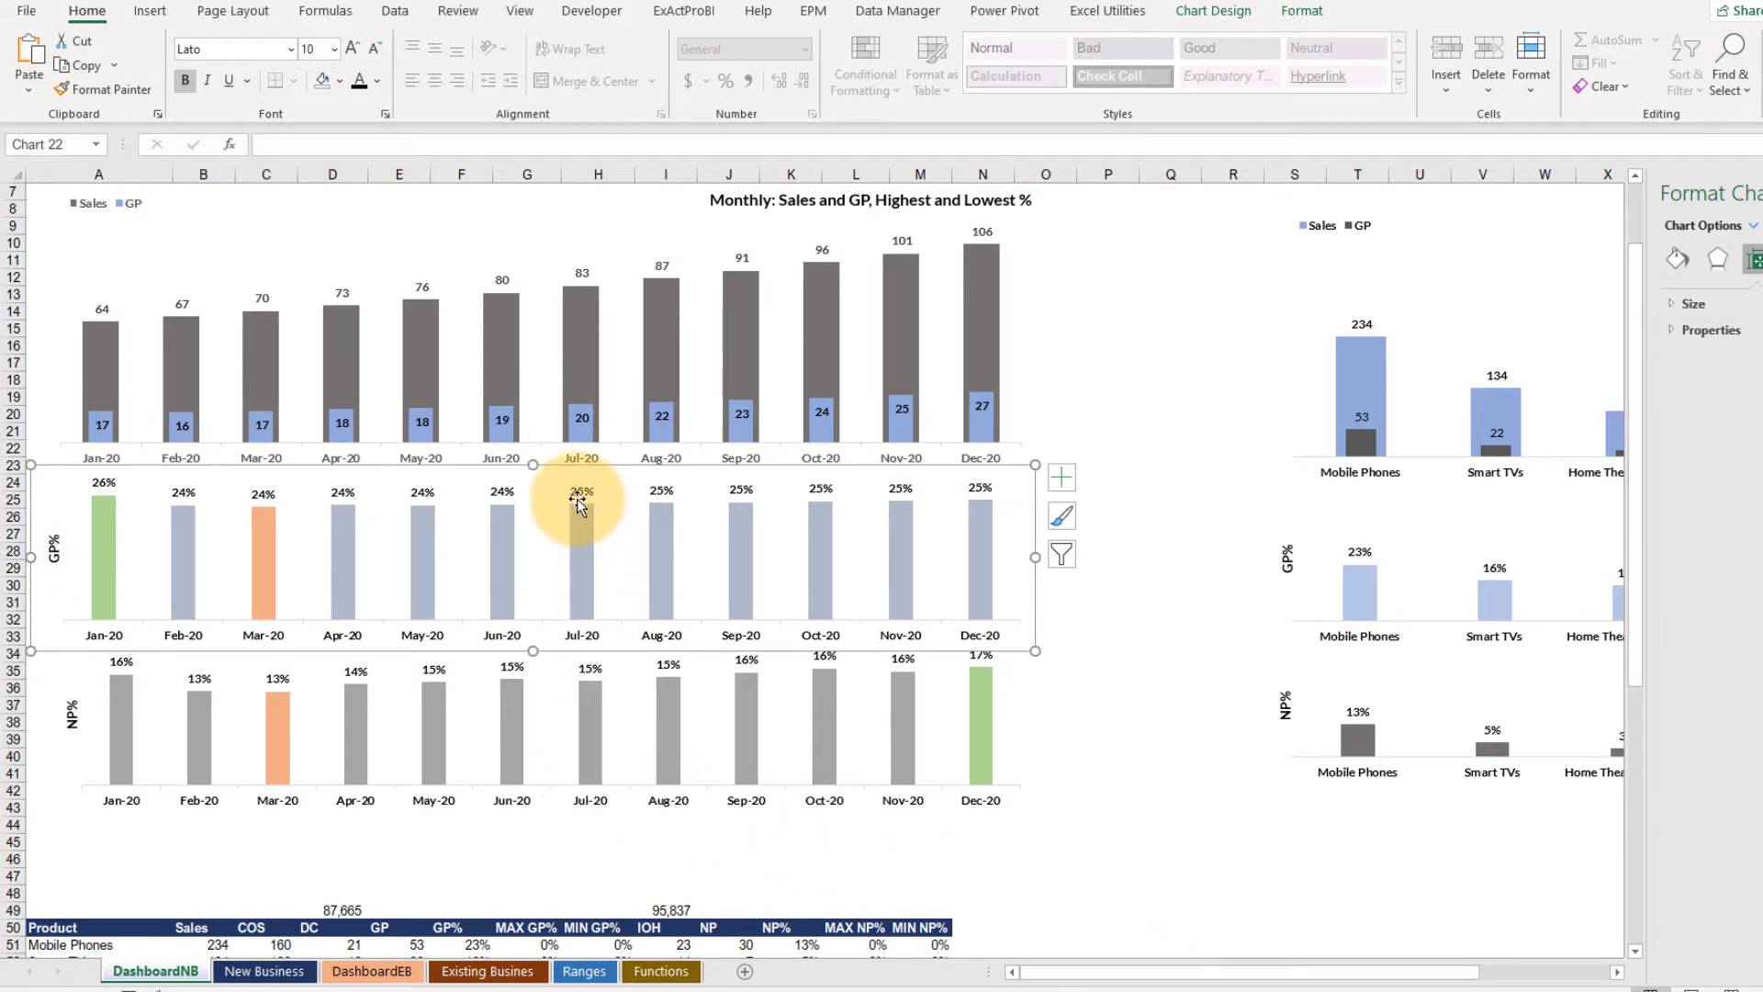
# Overlay the GP% chart on the upper chart's columns, nudging it left and extending its right edge to line up the months
pyautogui.hotkey('ctrl', 'Up')
pyautogui.hotkey('ctrl', 'Up')
pyautogui.hotkey('ctrl', 'Up')
pyautogui.hotkey('ctrl', 'Up')
pyautogui.hotkey('ctrl', 'Up')
pyautogui.hotkey('ctrl', 'Up')
pyautogui.hotkey('ctrl', 'Up')
pyautogui.hotkey('ctrl', 'Up')
pyautogui.hotkey('ctrl', 'Up')
pyautogui.hotkey('ctrl', 'Up')
pyautogui.hotkey('ctrl', 'Up')
pyautogui.hotkey('ctrl', 'Up')
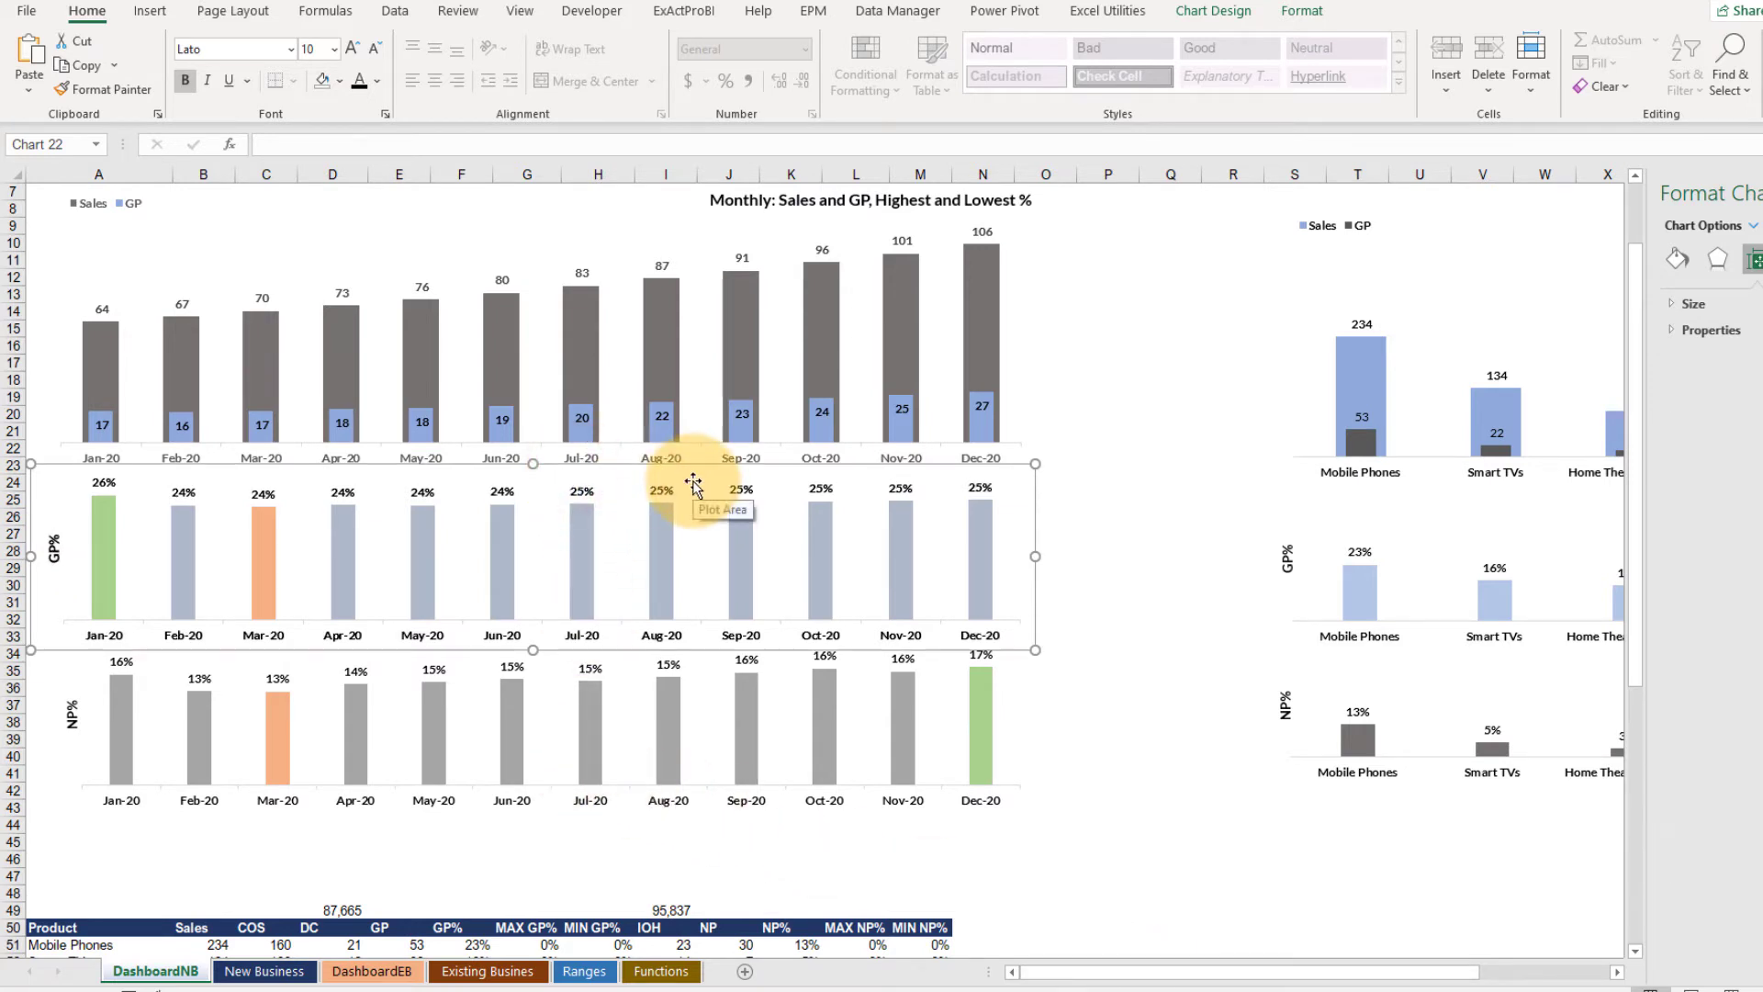
pyautogui.hotkey('ctrl', 'Up')
pyautogui.hotkey('ctrl', 'Up')
pyautogui.hotkey('ctrl', 'Up')
pyautogui.hotkey('ctrl', 'Up')
pyautogui.hotkey('ctrl', 'Up')
pyautogui.hotkey('ctrl', 'Up')
pyautogui.hotkey('ctrl', 'Up')
pyautogui.hotkey('ctrl', 'Up')
pyautogui.hotkey('ctrl', 'Up')
pyautogui.hotkey('ctrl', 'Up')
pyautogui.hotkey('ctrl', 'Up')
pyautogui.hotkey('ctrl', 'Up')
pyautogui.hotkey('ctrl', 'Up')
pyautogui.hotkey('ctrl', 'Up')
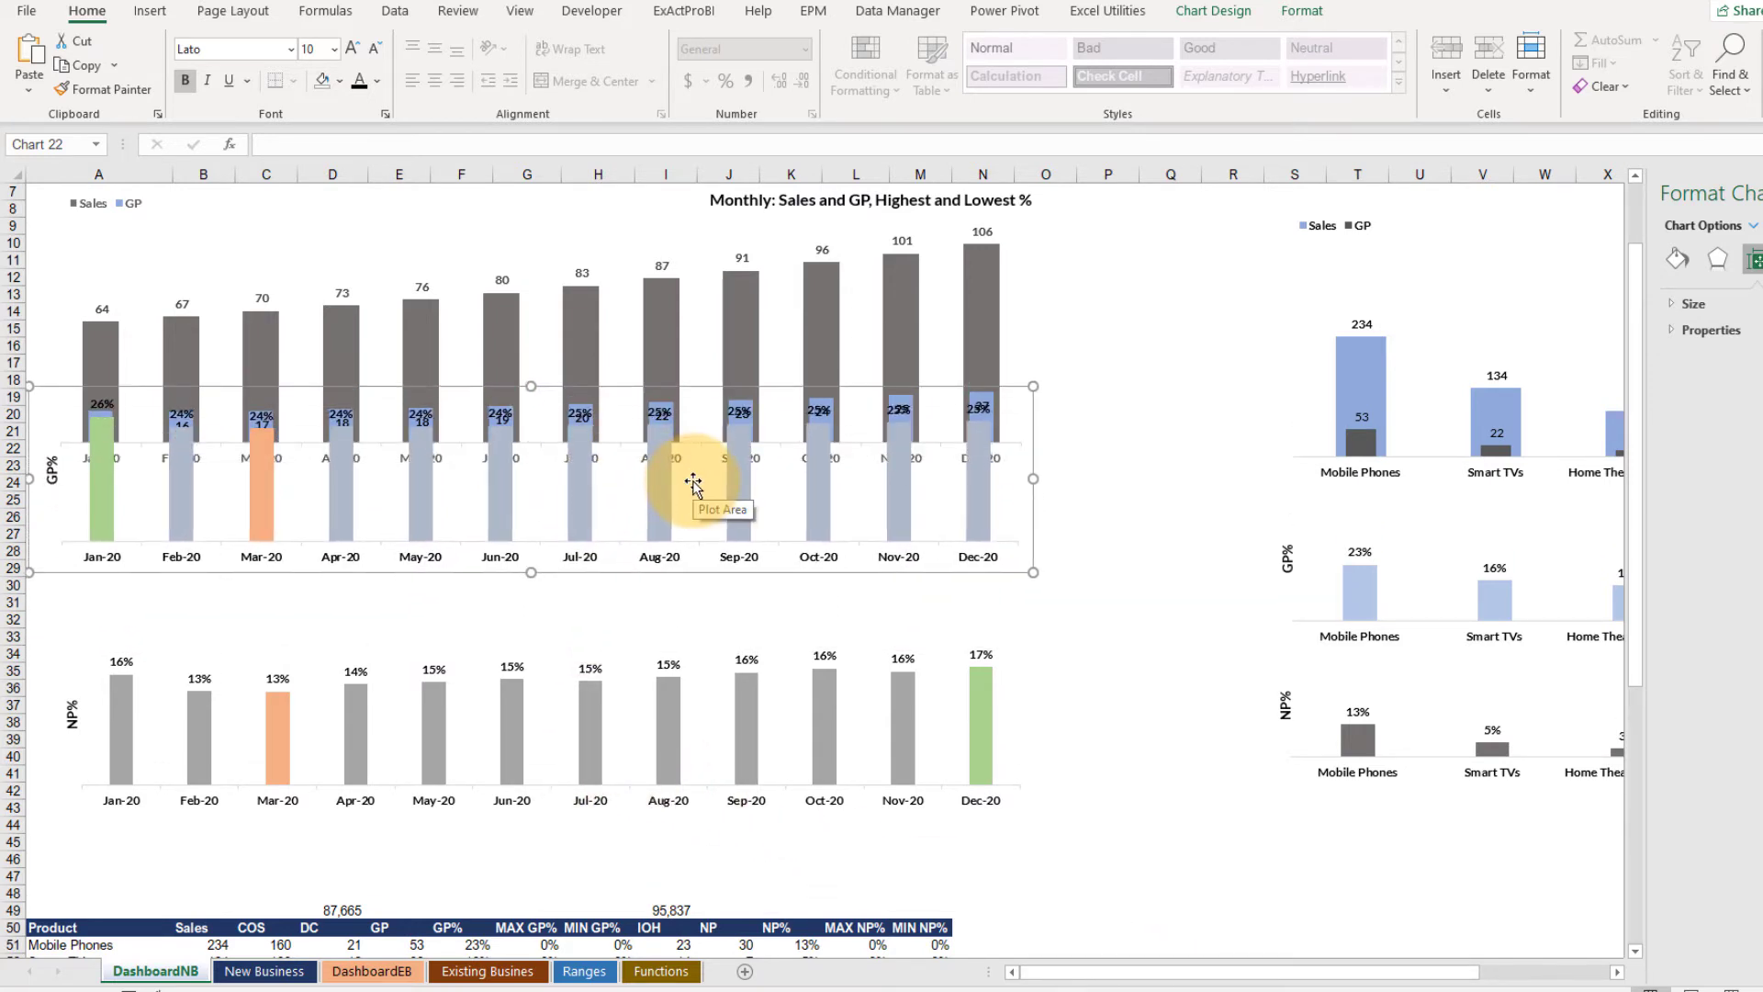
pyautogui.hotkey('ctrl', 'Left')
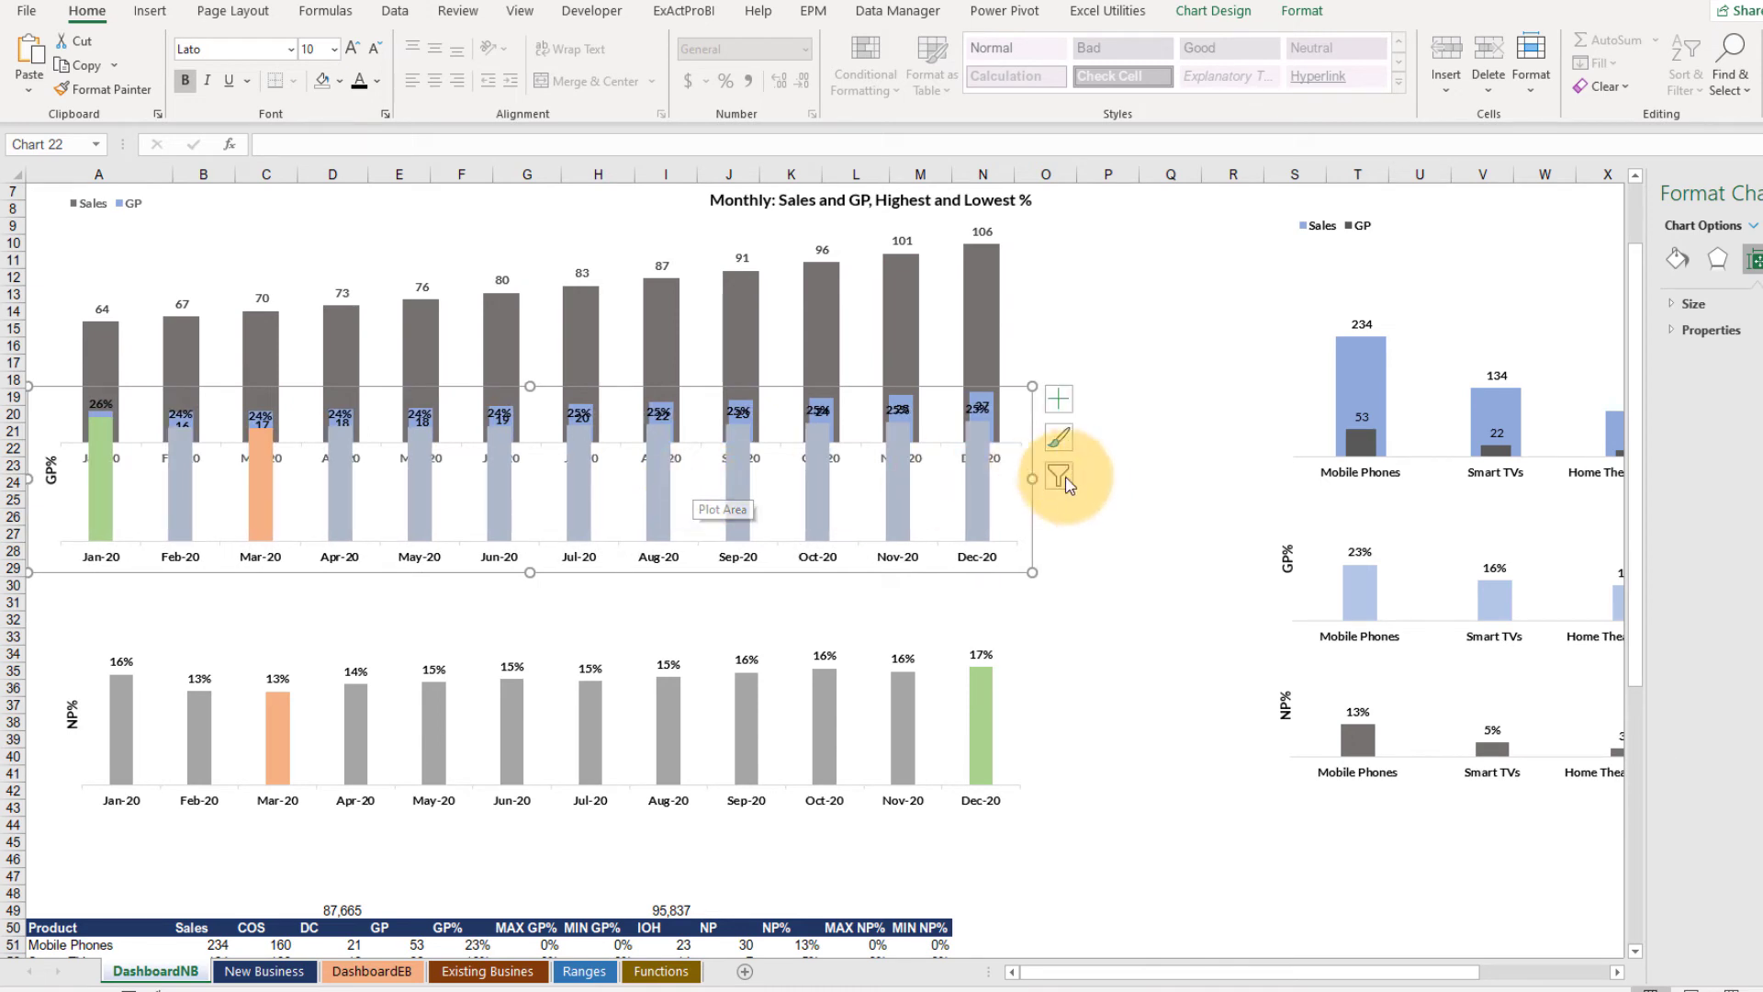
pyautogui.moveTo(1033, 475); pyautogui.dragTo(1036, 475)
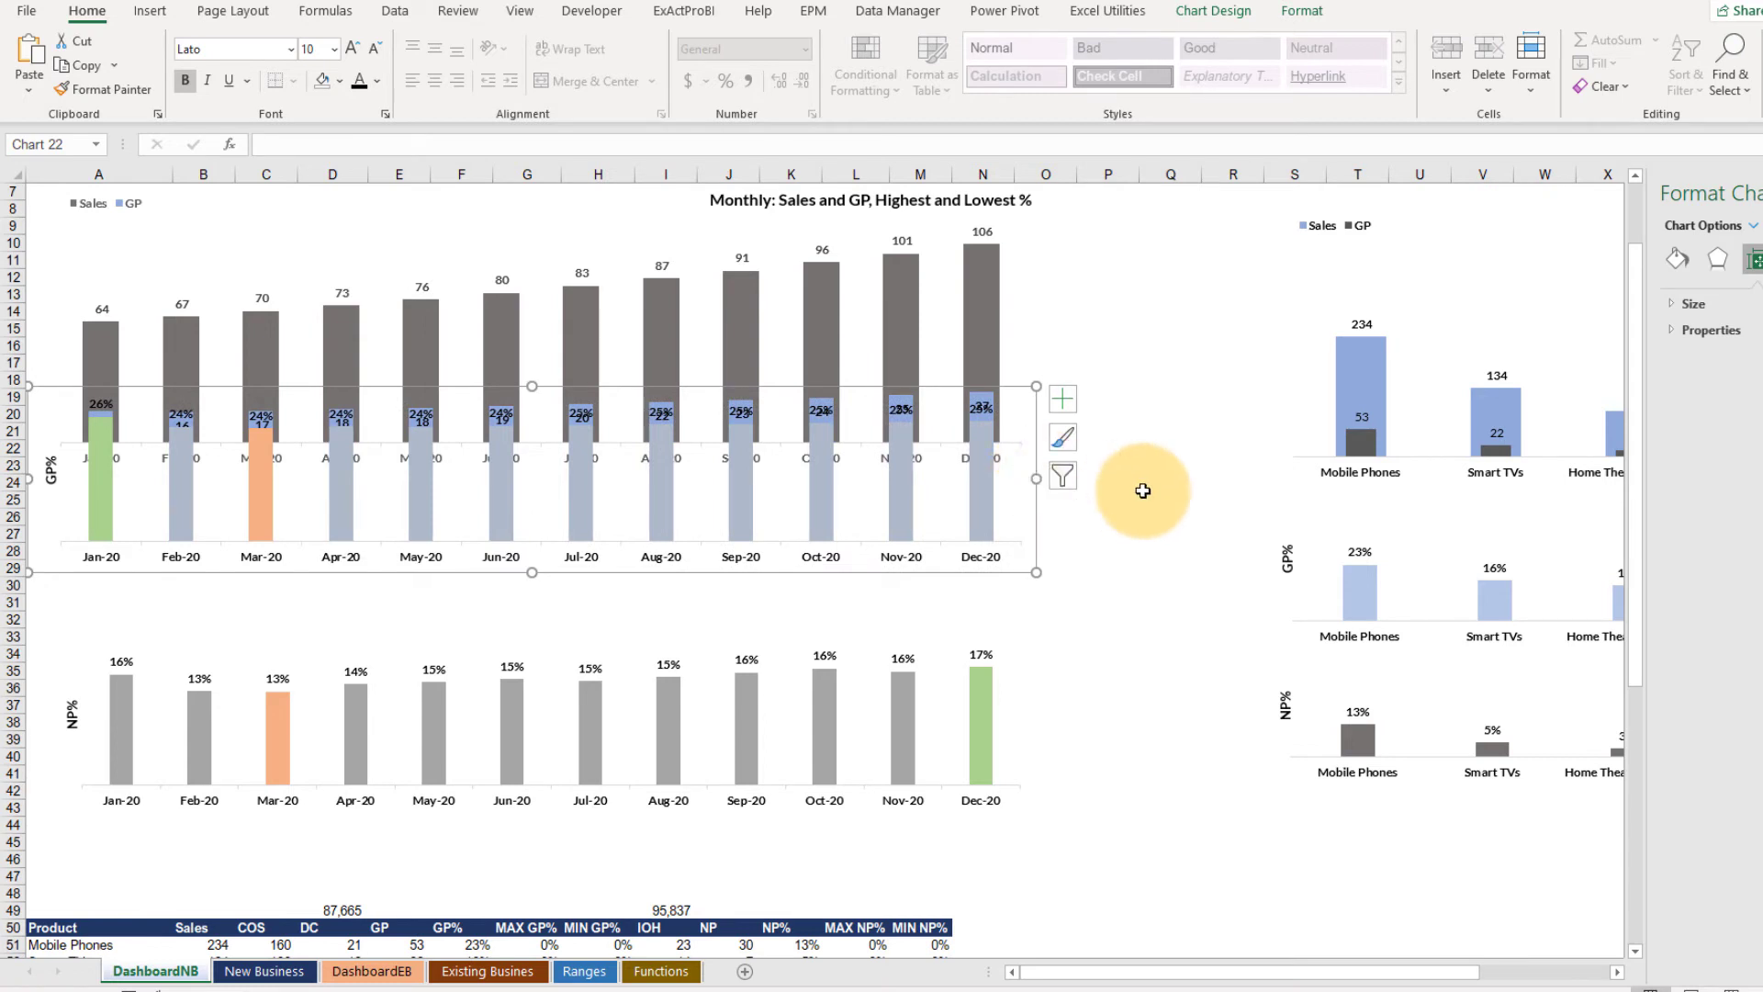
# Move the GP% chart back down so it sits just beneath the upper chart's month labels
pyautogui.press('Down')
pyautogui.press('Down')
pyautogui.press('Down')
pyautogui.press('Down')
pyautogui.press('Down')
pyautogui.press('Down')
pyautogui.press('Down')
pyautogui.press('Down')
pyautogui.press('Down')
pyautogui.press('Down')
pyautogui.press('Down')
pyautogui.press('Down')
pyautogui.press('Down')
pyautogui.press('Down')
pyautogui.press('Down')
pyautogui.press('Down')
pyautogui.press('Down')
pyautogui.press('Down')
pyautogui.press('Down')
pyautogui.press('Down')
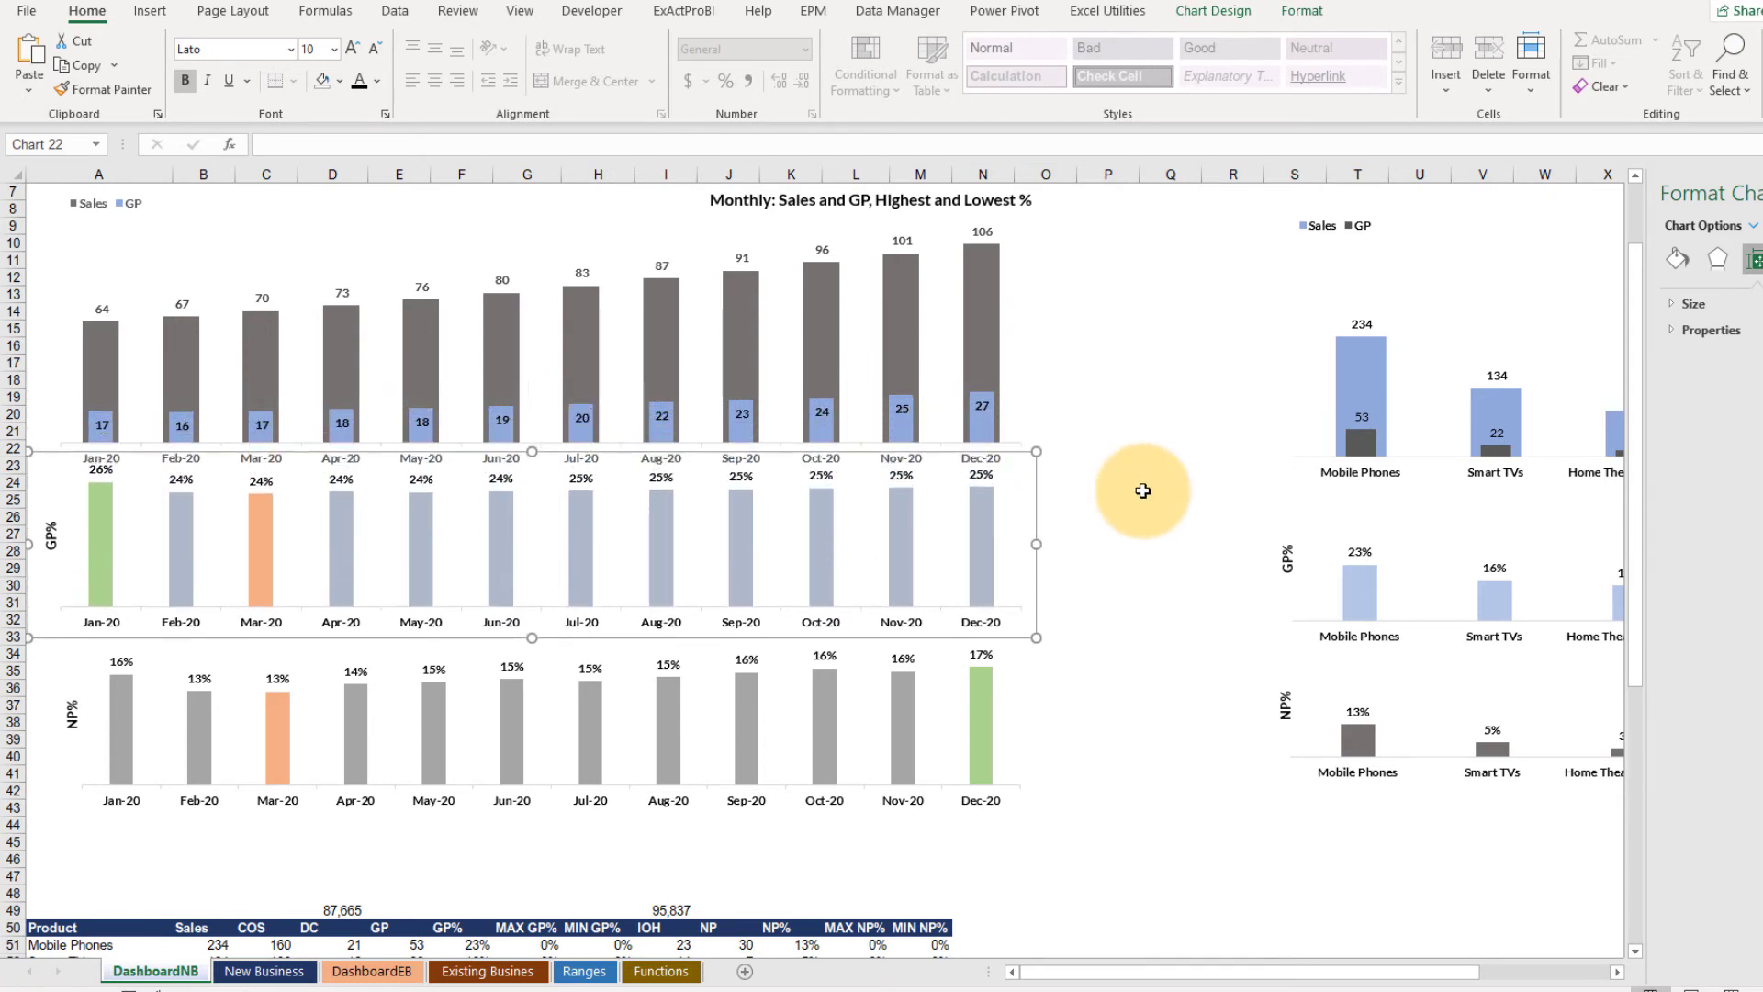
pyautogui.press('Down')
pyautogui.press('Down')
pyautogui.press('Down')
pyautogui.press('Down')
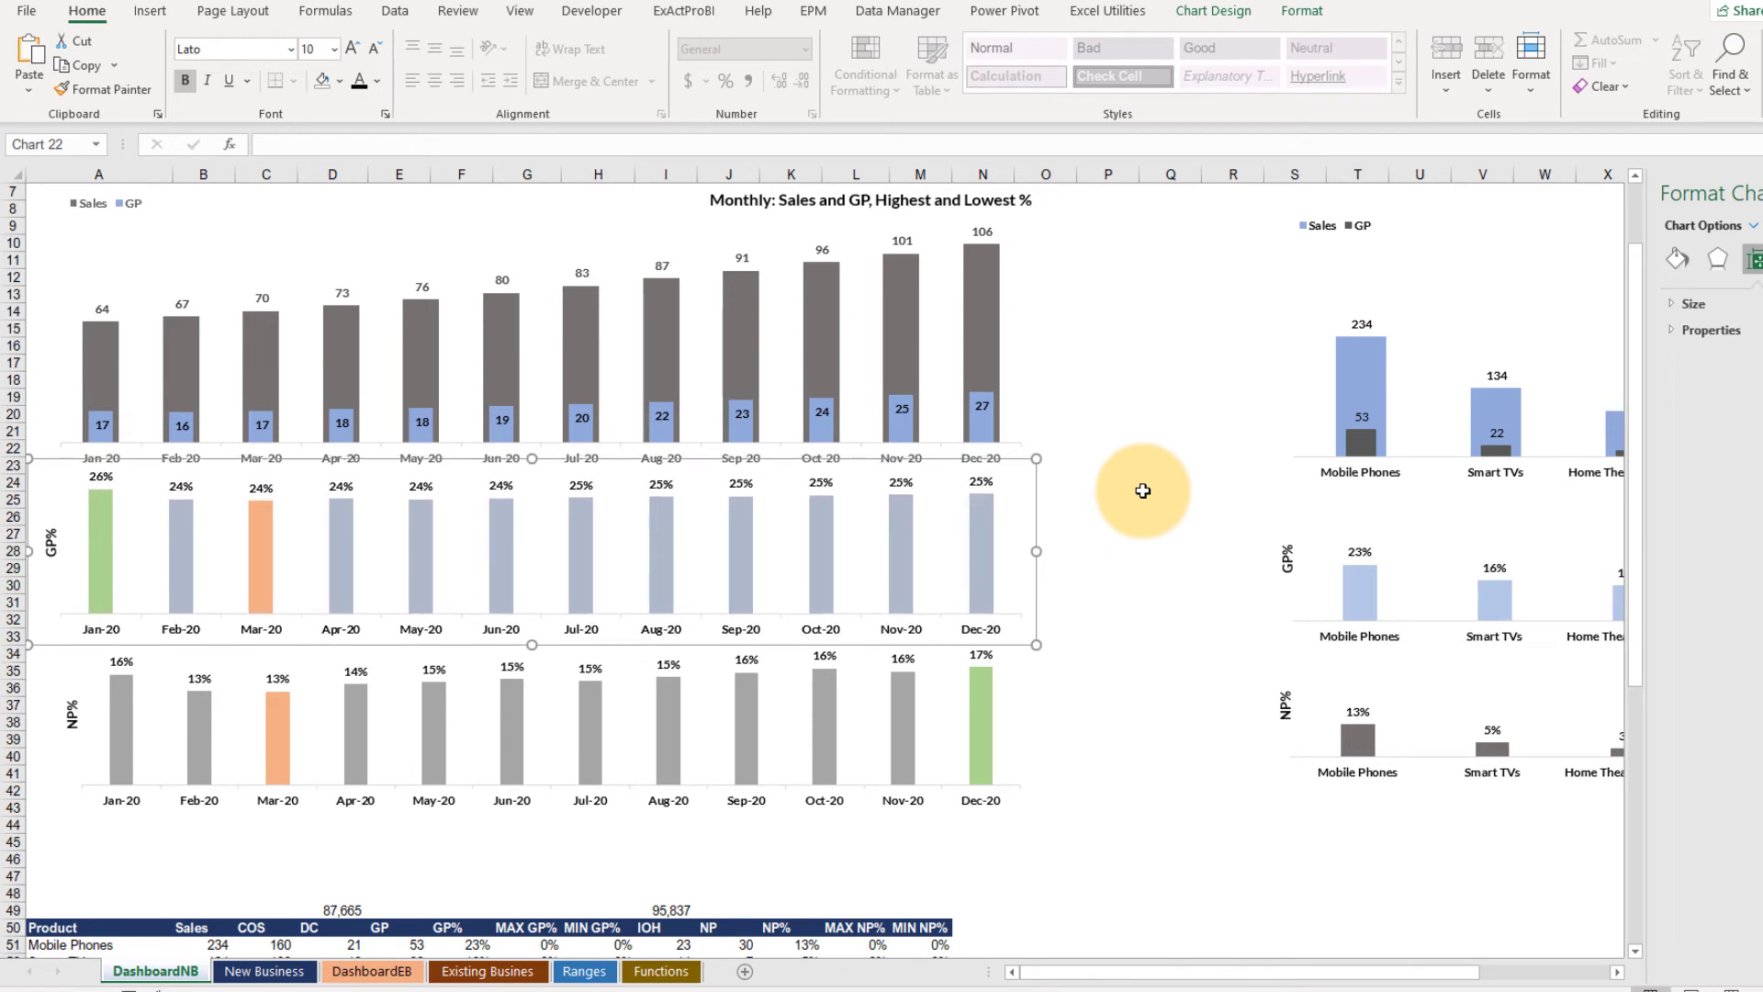
# Widen the NP% chart by extending its left edge to match the GP% chart
pyautogui.click(701, 732)
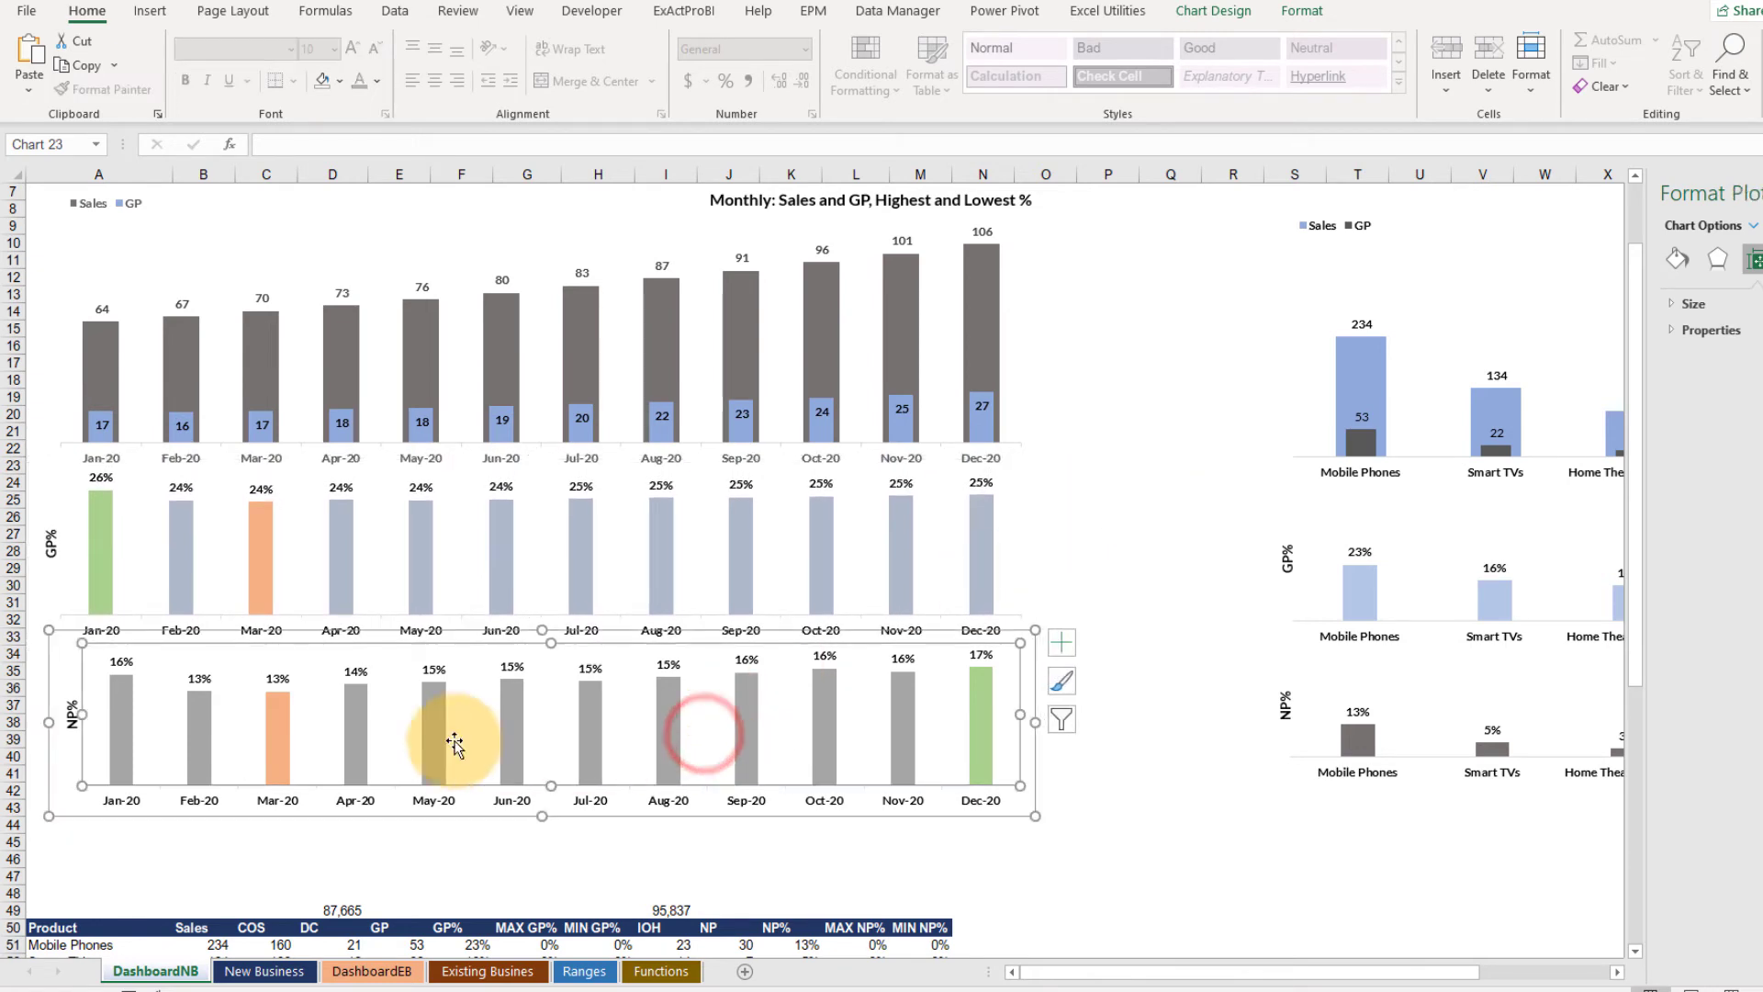
pyautogui.moveTo(48, 722); pyautogui.dragTo(23, 724)
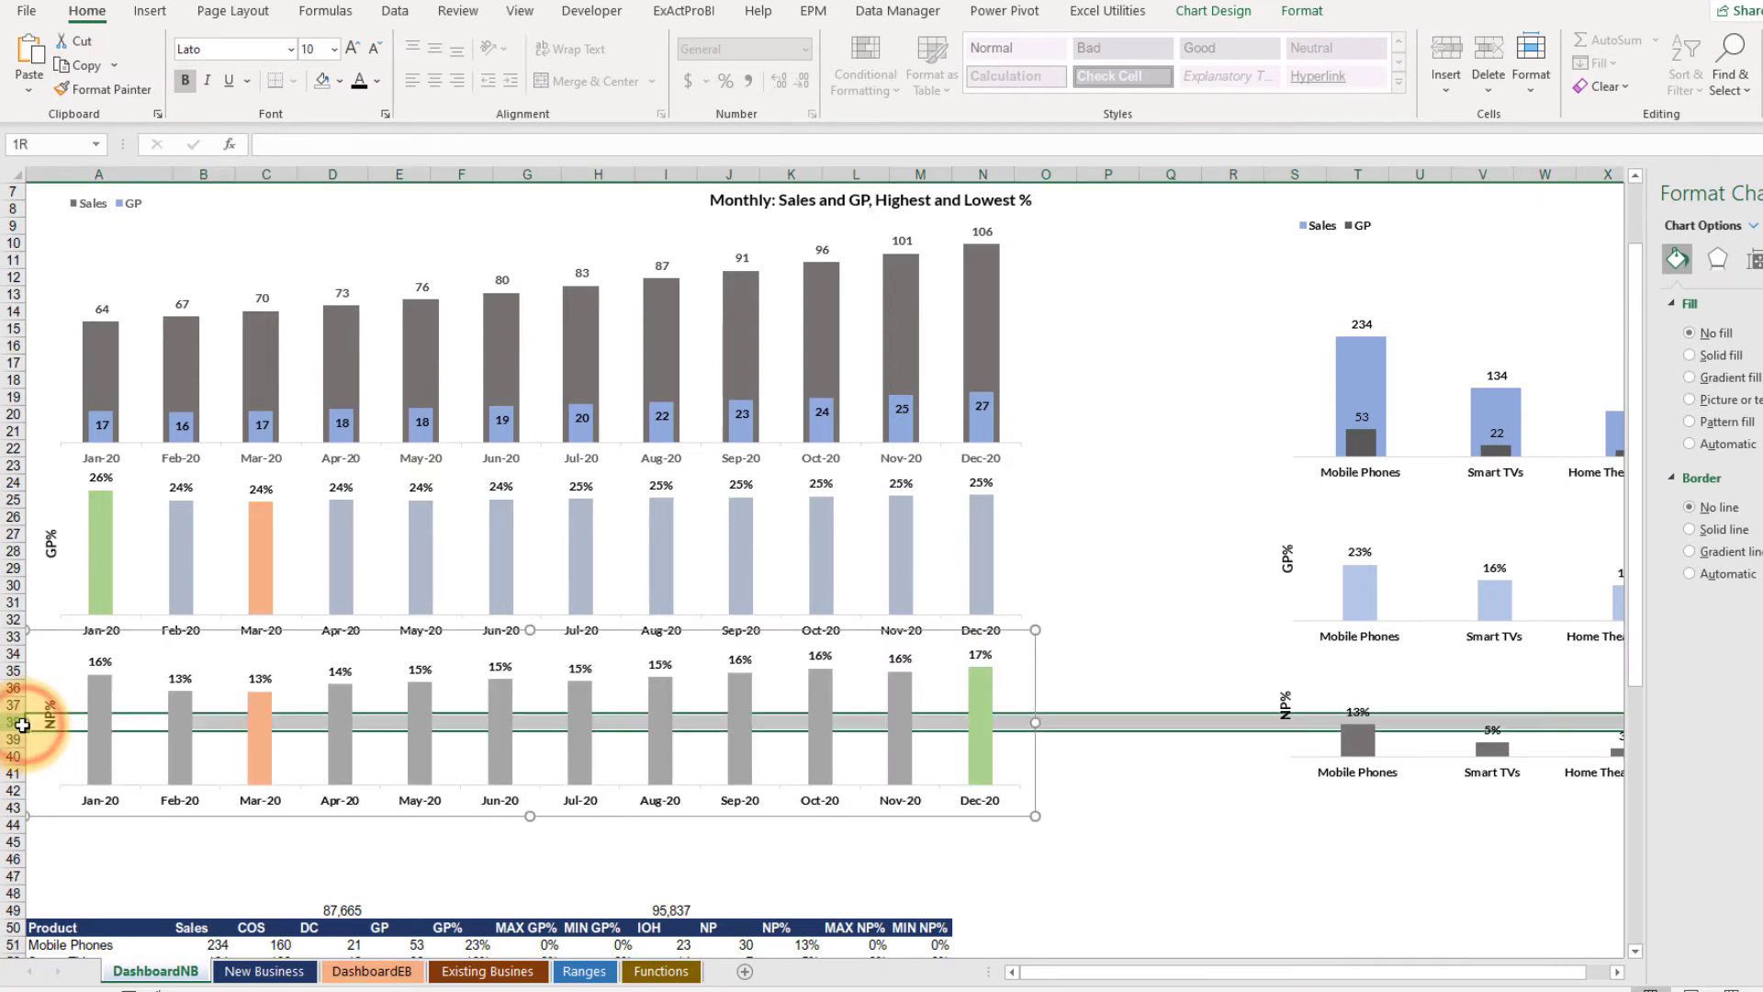
pyautogui.click(937, 688)
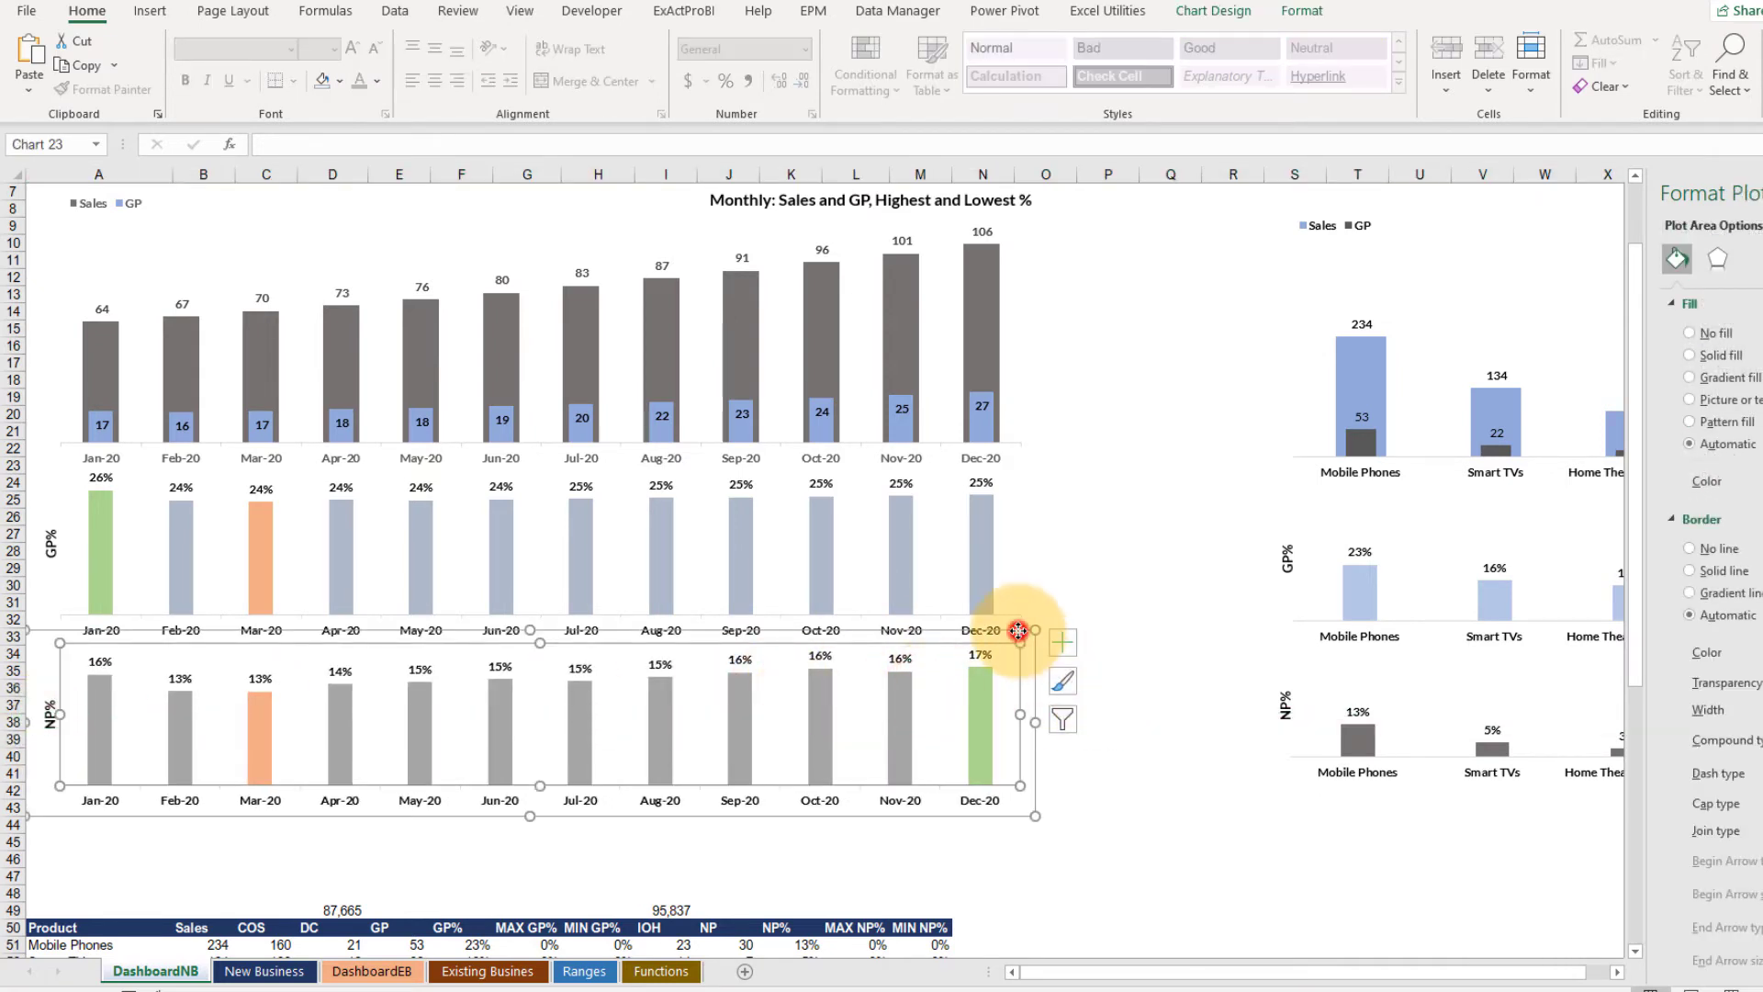
# Shift the NP% chart up so it overlaps the lower part of the GP% chart for comparing the month columns
pyautogui.click(1166, 636)
pyautogui.press('Up')
pyautogui.press('Up')
pyautogui.press('Up')
pyautogui.press('Up')
pyautogui.press('Up')
pyautogui.press('Up')
pyautogui.press('Up')
pyautogui.press('Up')
pyautogui.press('Up')
pyautogui.press('Up')
pyautogui.press('Up')
pyautogui.press('Up')
pyautogui.press('Up')
pyautogui.press('Up')
pyautogui.press('Up')
pyautogui.press('Up')
pyautogui.press('Up')
pyautogui.press('Up')
pyautogui.press('Up')
pyautogui.press('Up')
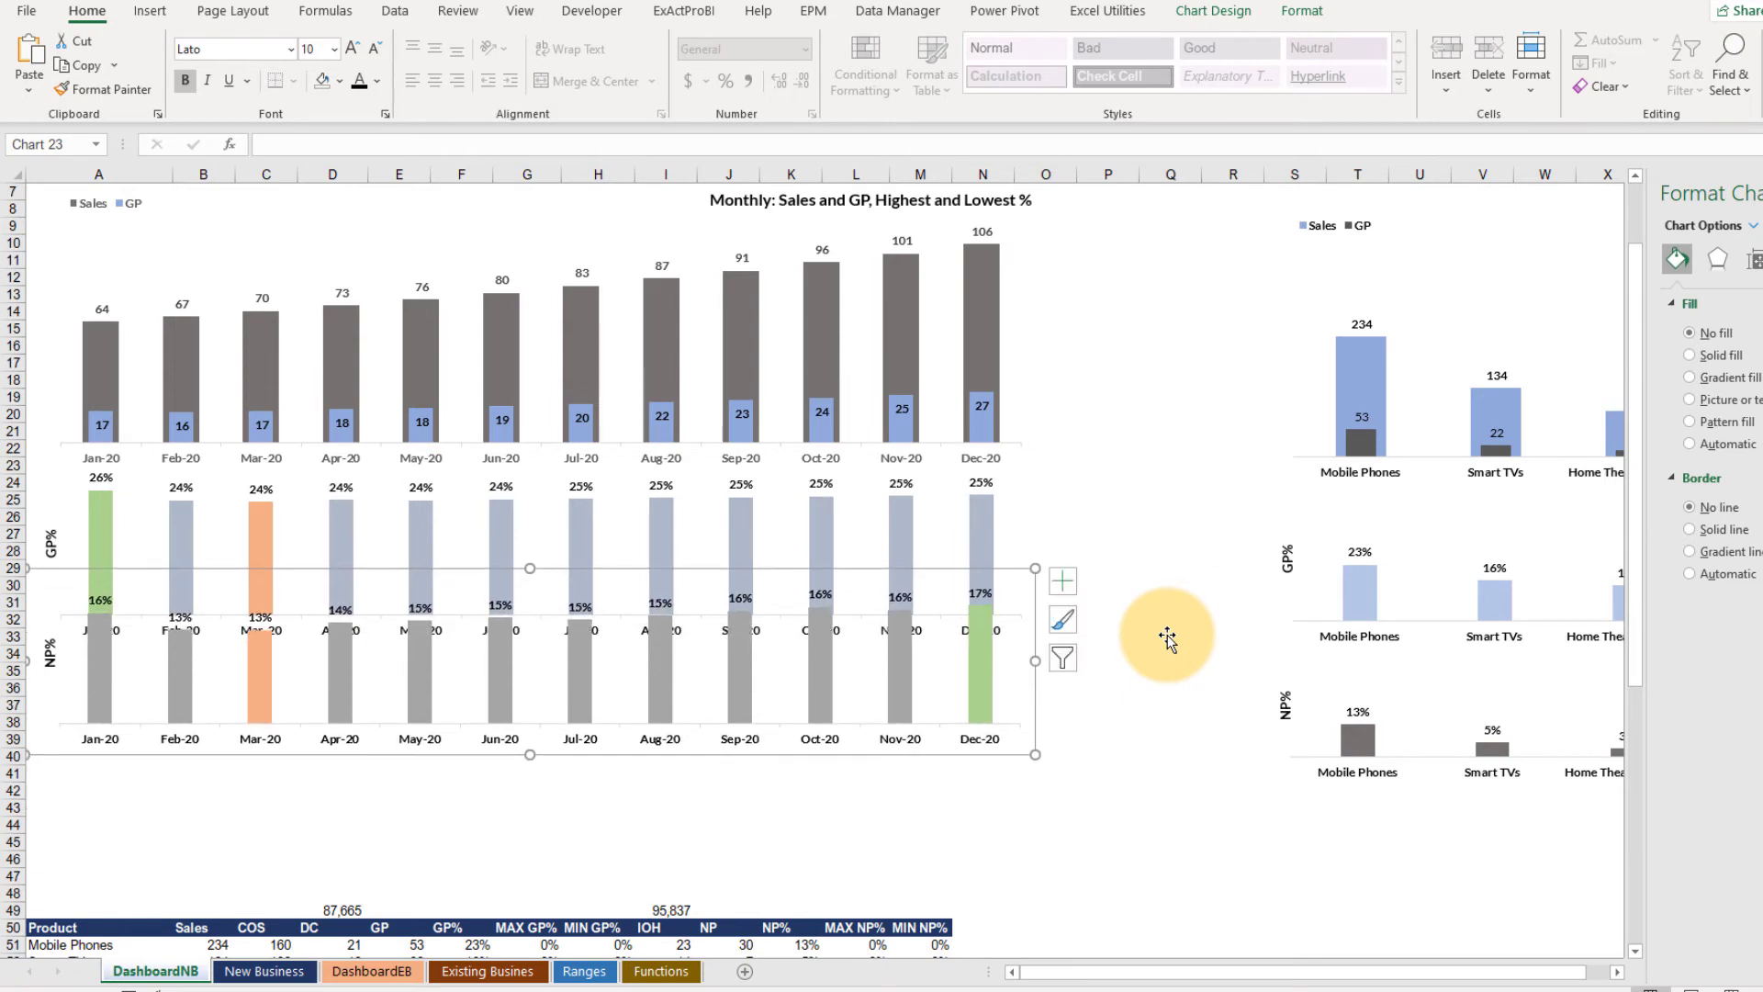
# Move the NP% chart back down so it sits just beneath the GP% chart's month labels
pyautogui.press('Down')
pyautogui.press('Down')
pyautogui.press('Down')
pyautogui.press('Down')
pyautogui.press('Down')
pyautogui.press('Down')
pyautogui.press('Down')
pyautogui.press('Down')
pyautogui.press('Down')
pyautogui.press('Down')
pyautogui.press('Down')
pyautogui.press('Down')
pyautogui.press('Down')
pyautogui.press('Down')
pyautogui.press('Down')
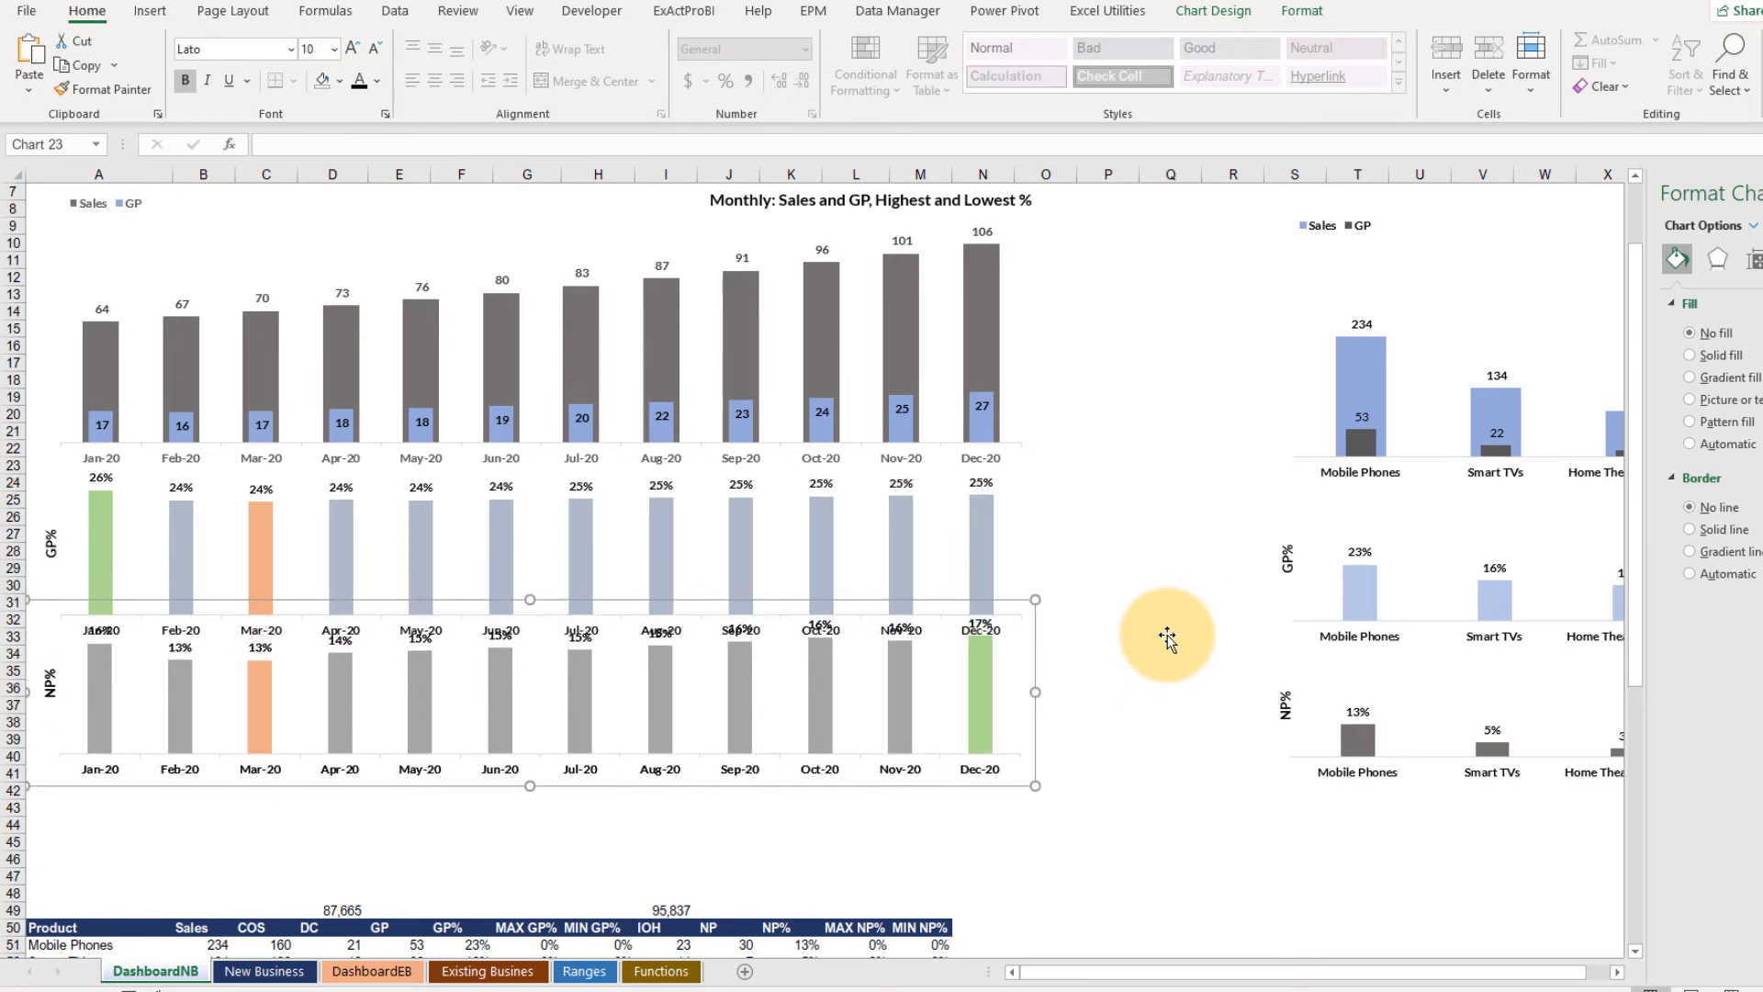
pyautogui.press('Down')
pyautogui.press('Down')
pyautogui.press('Down')
pyautogui.press('Down')
pyautogui.press('Down')
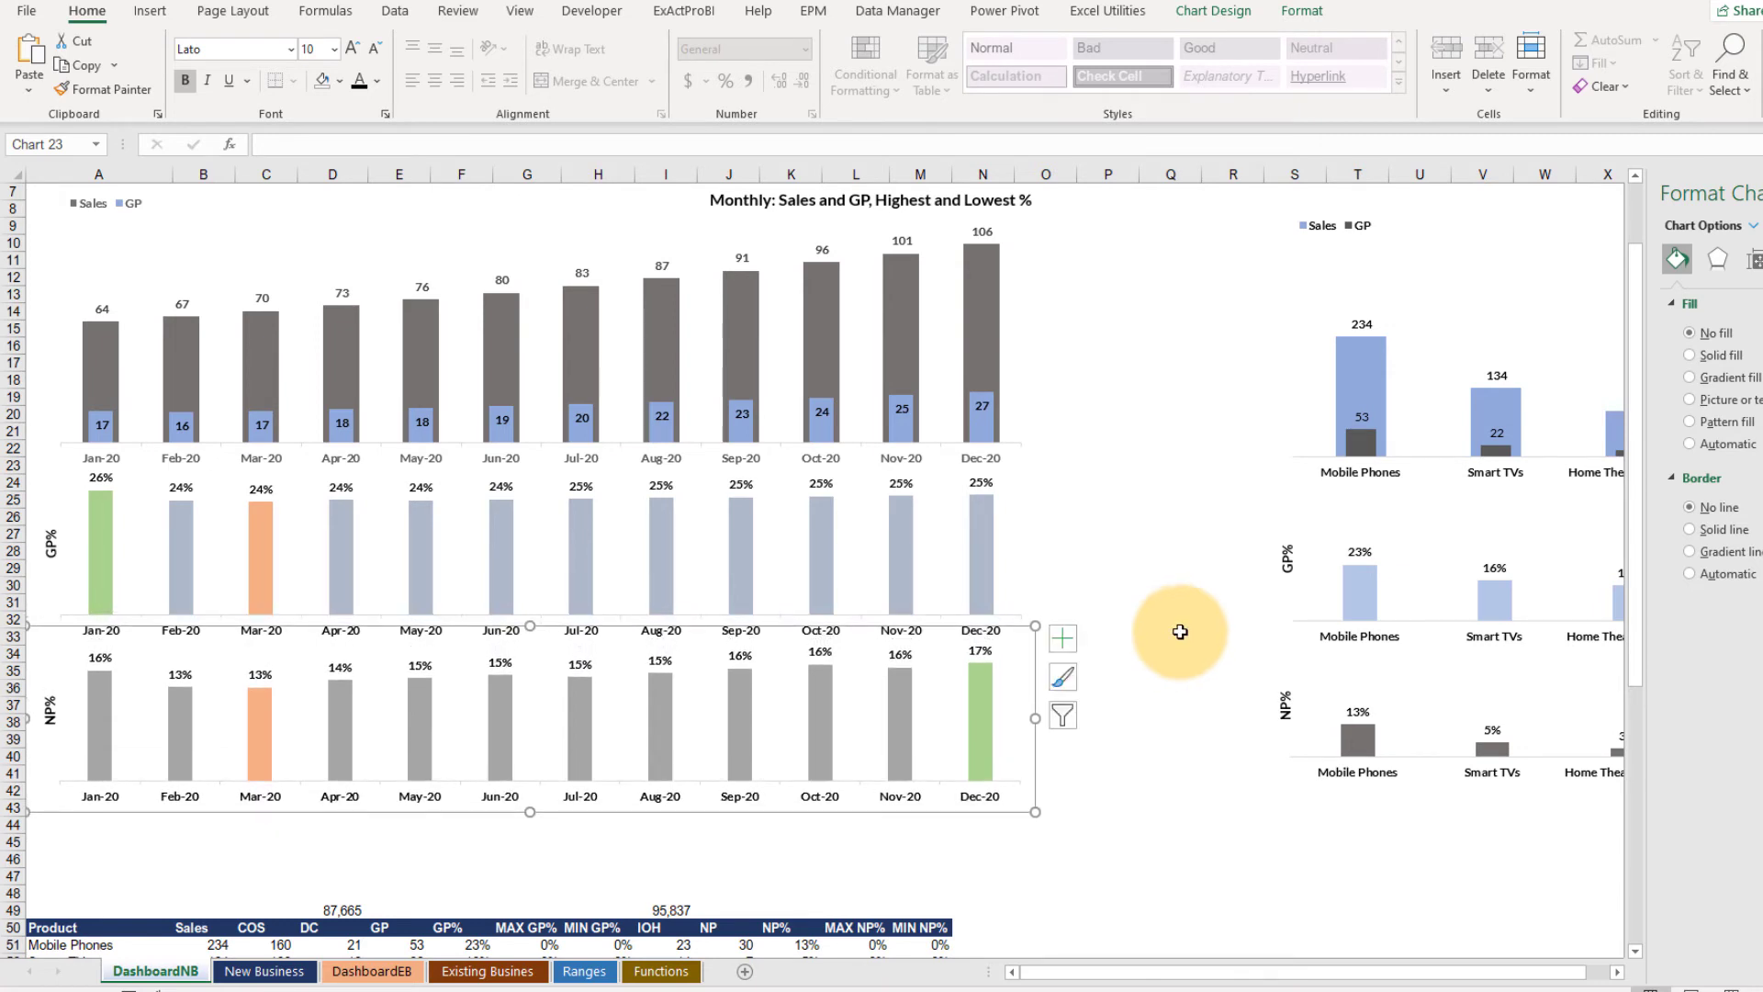
# Group the monthly Sales and GP, GP% and NP% charts into one object
pyautogui.click(991, 381)
pyautogui.scroll(1, 1139, 529)
pyautogui.click(1155, 533)
pyautogui.click(994, 397)
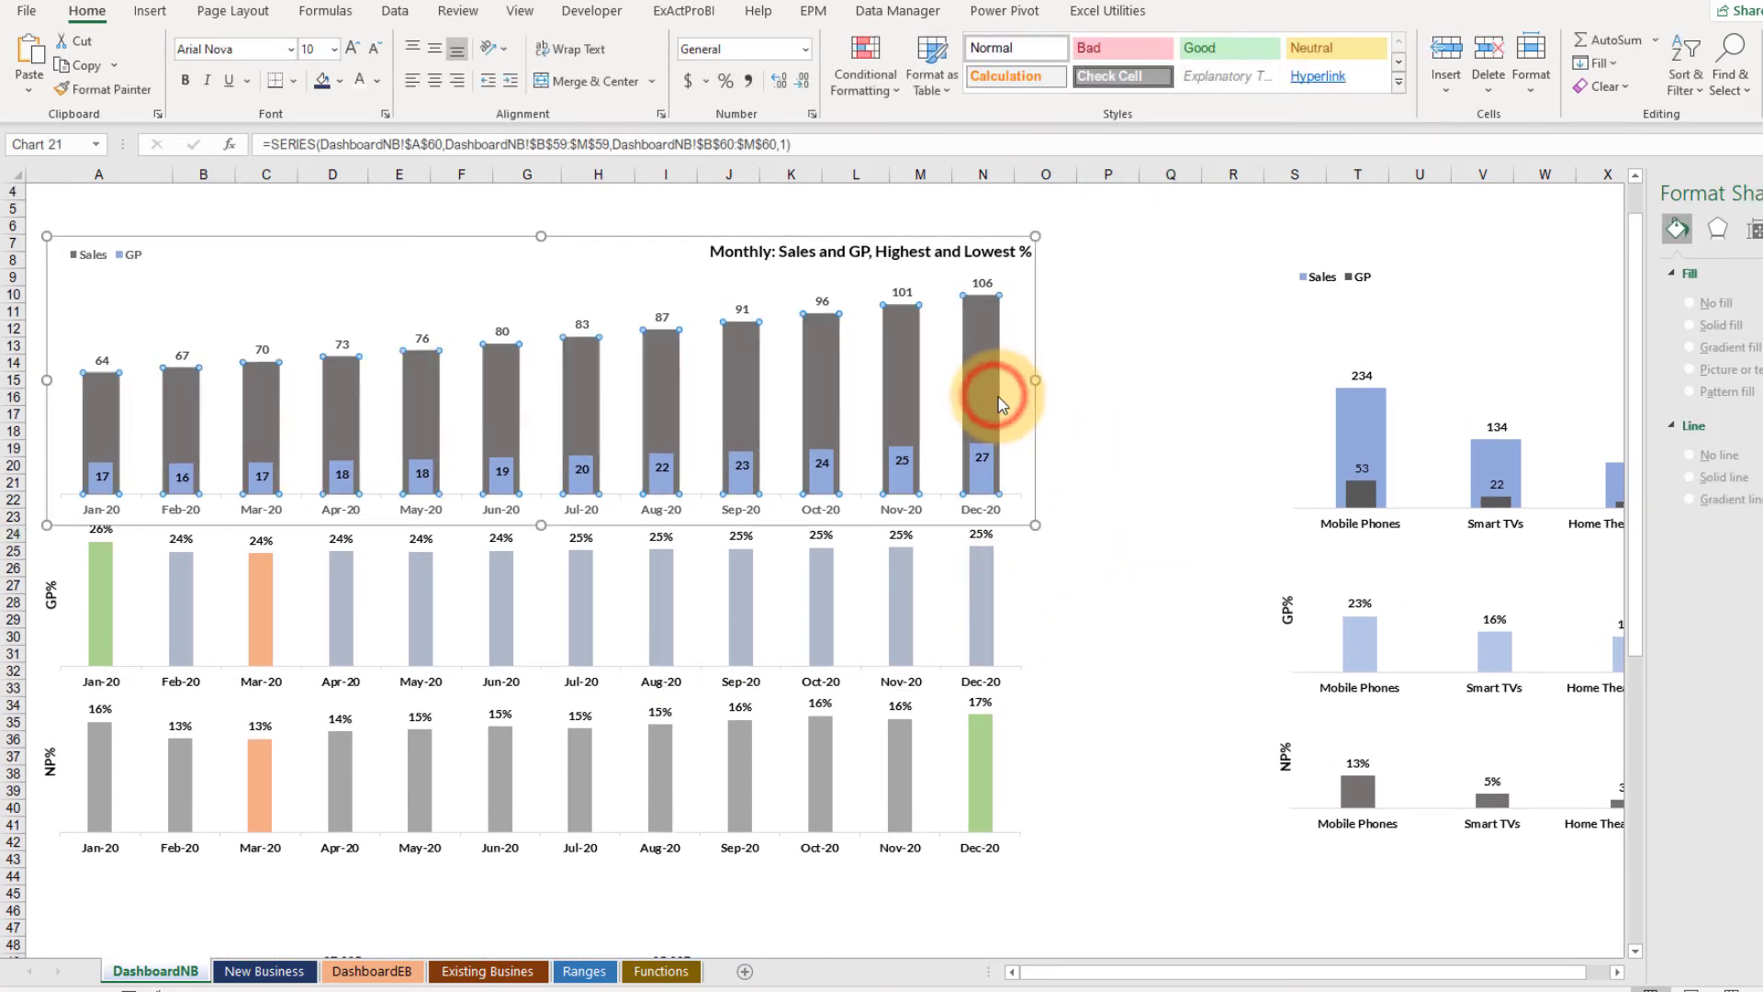
pyautogui.keyDown('ctrl'); pyautogui.click(1004, 570); pyautogui.keyUp('ctrl')
pyautogui.keyDown('ctrl'); pyautogui.click(975, 755); pyautogui.keyUp('ctrl')
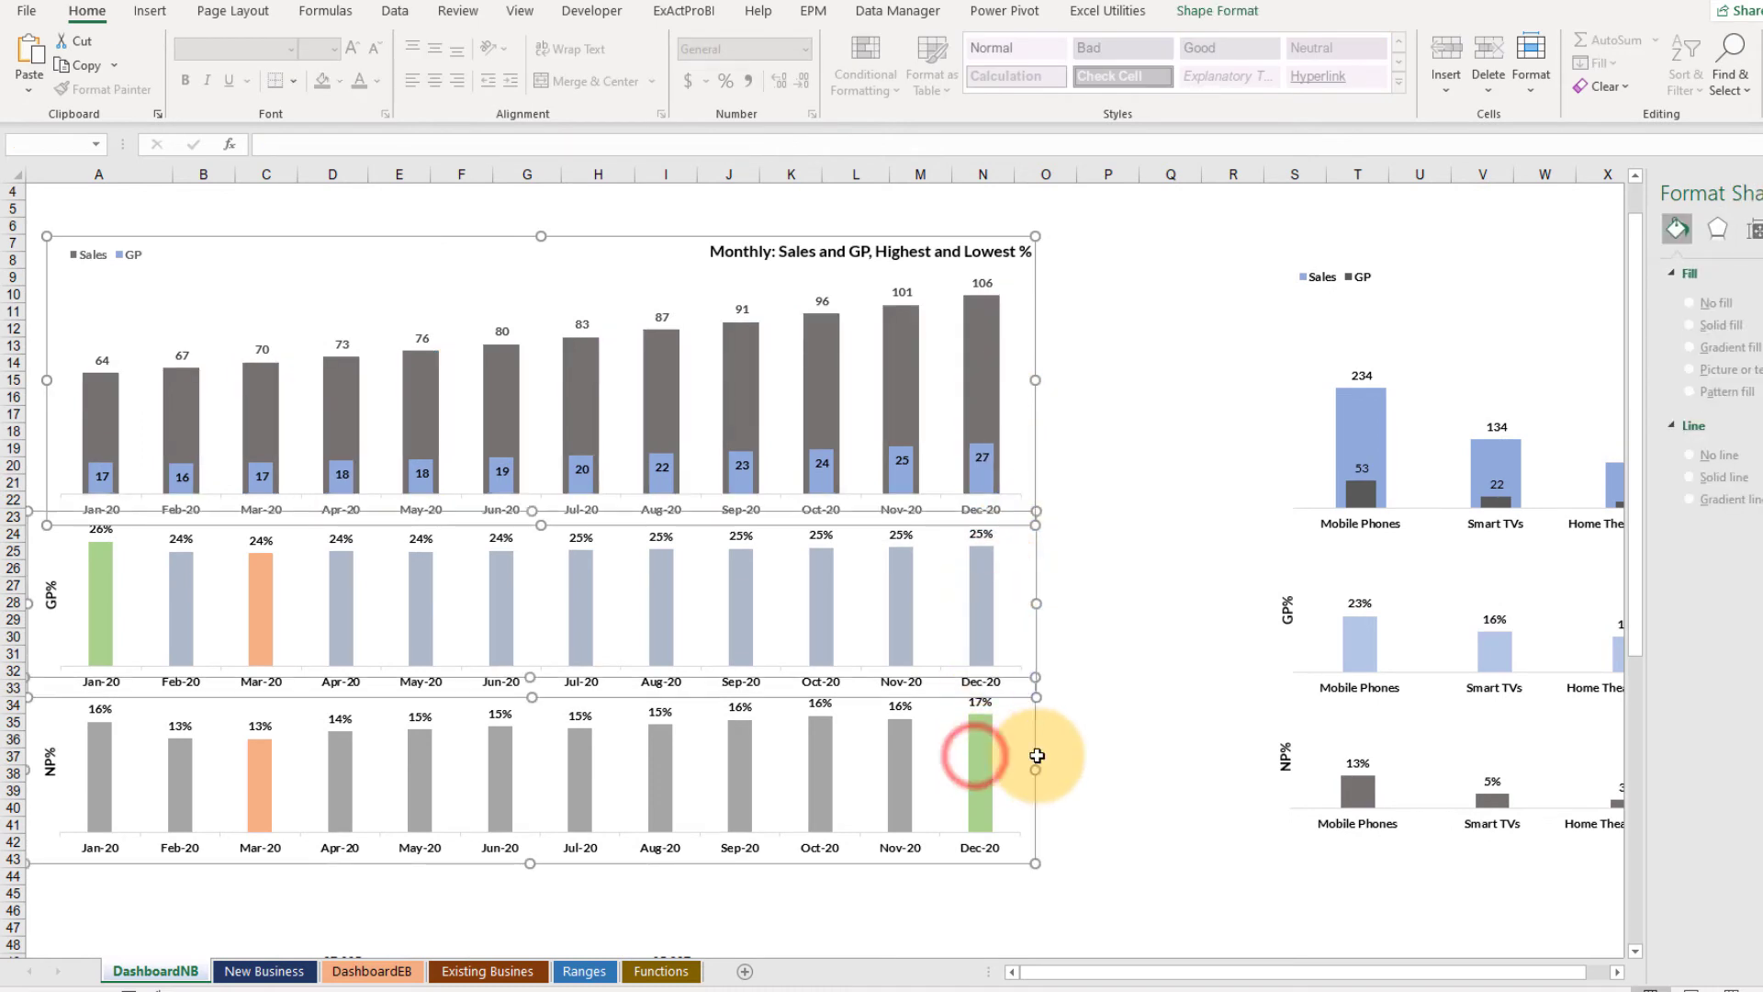
pyautogui.click(1211, 16)
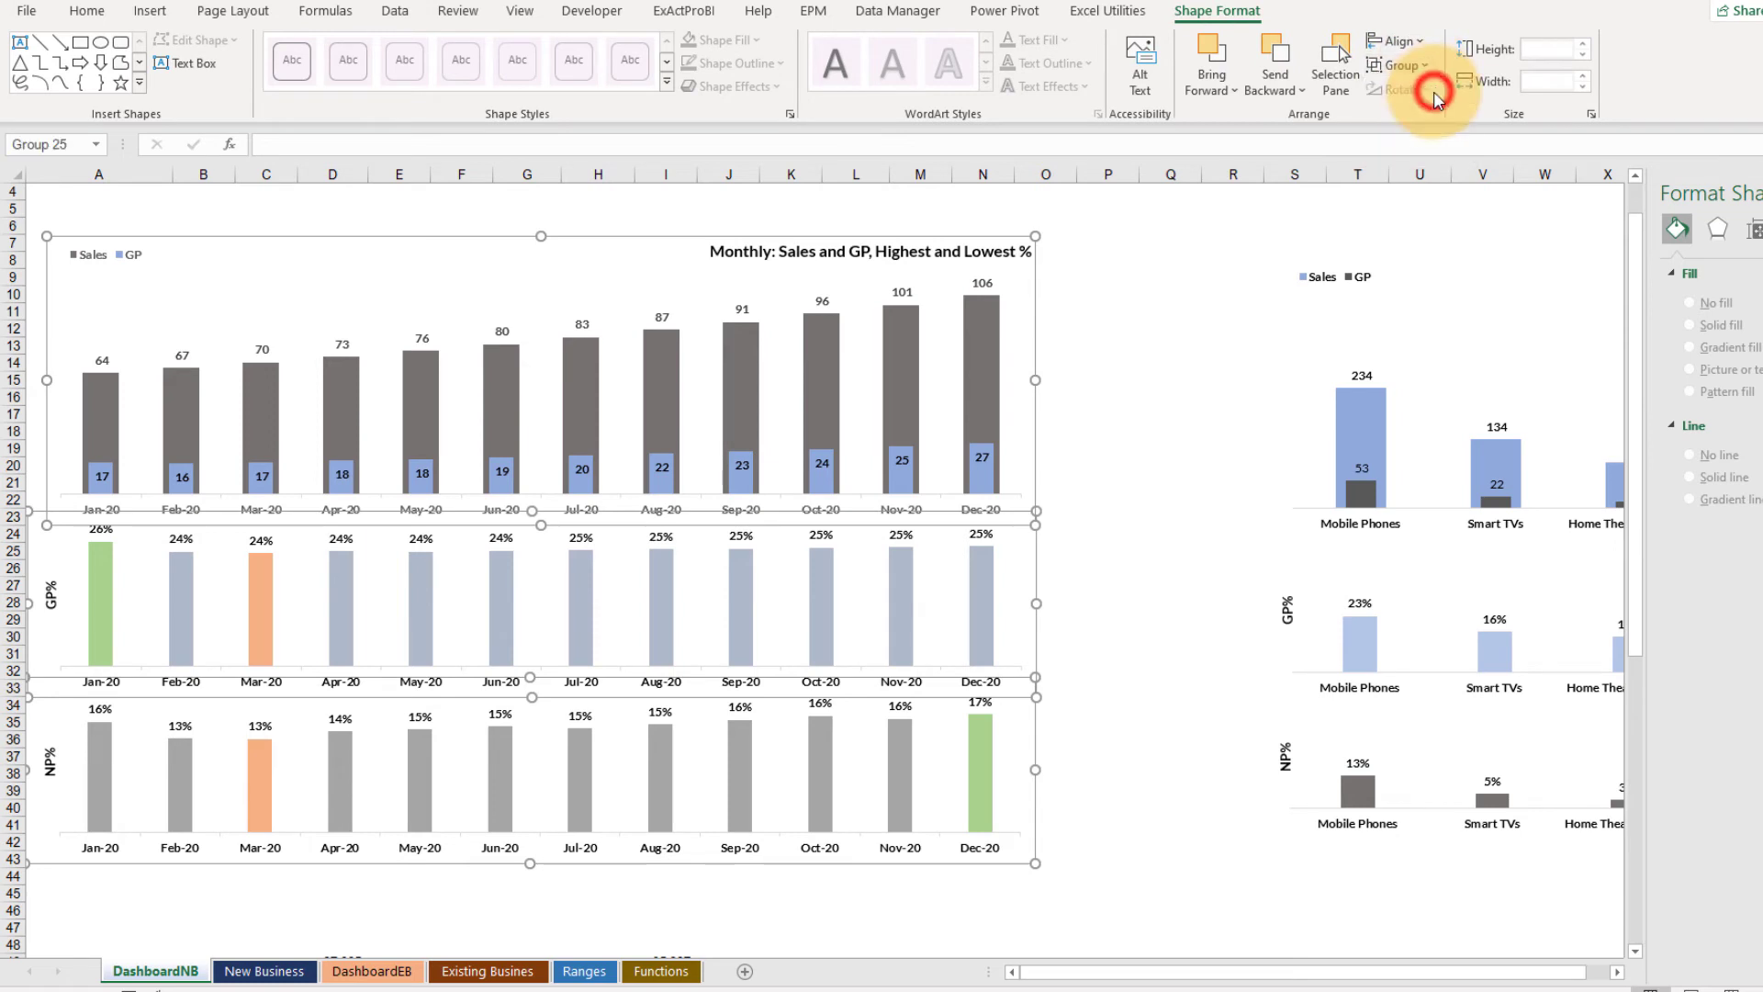
pyautogui.click(1138, 381)
pyautogui.click(803, 280)
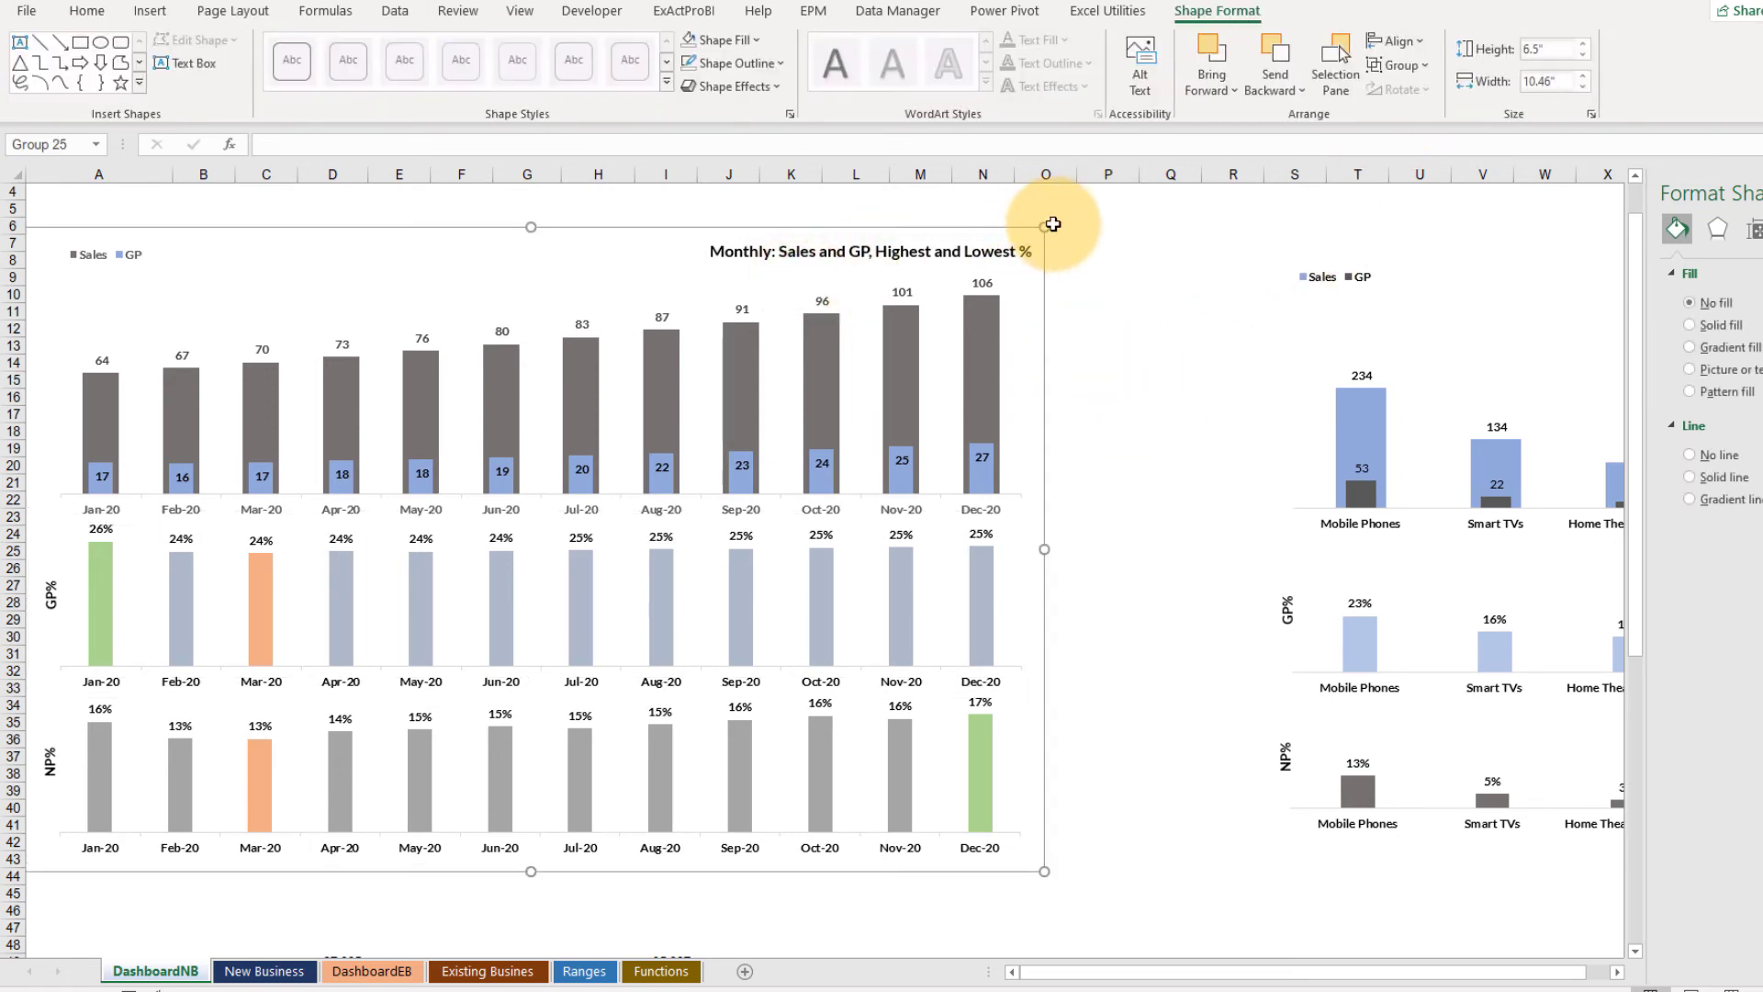
# Shrink the grouped monthly charts to about 9.59 inches wide and shift the group clear of the sheet's edge
pyautogui.moveTo(1045, 226); pyautogui.dragTo(961, 280)
pyautogui.moveTo(570, 283); pyautogui.dragTo(511, 246)
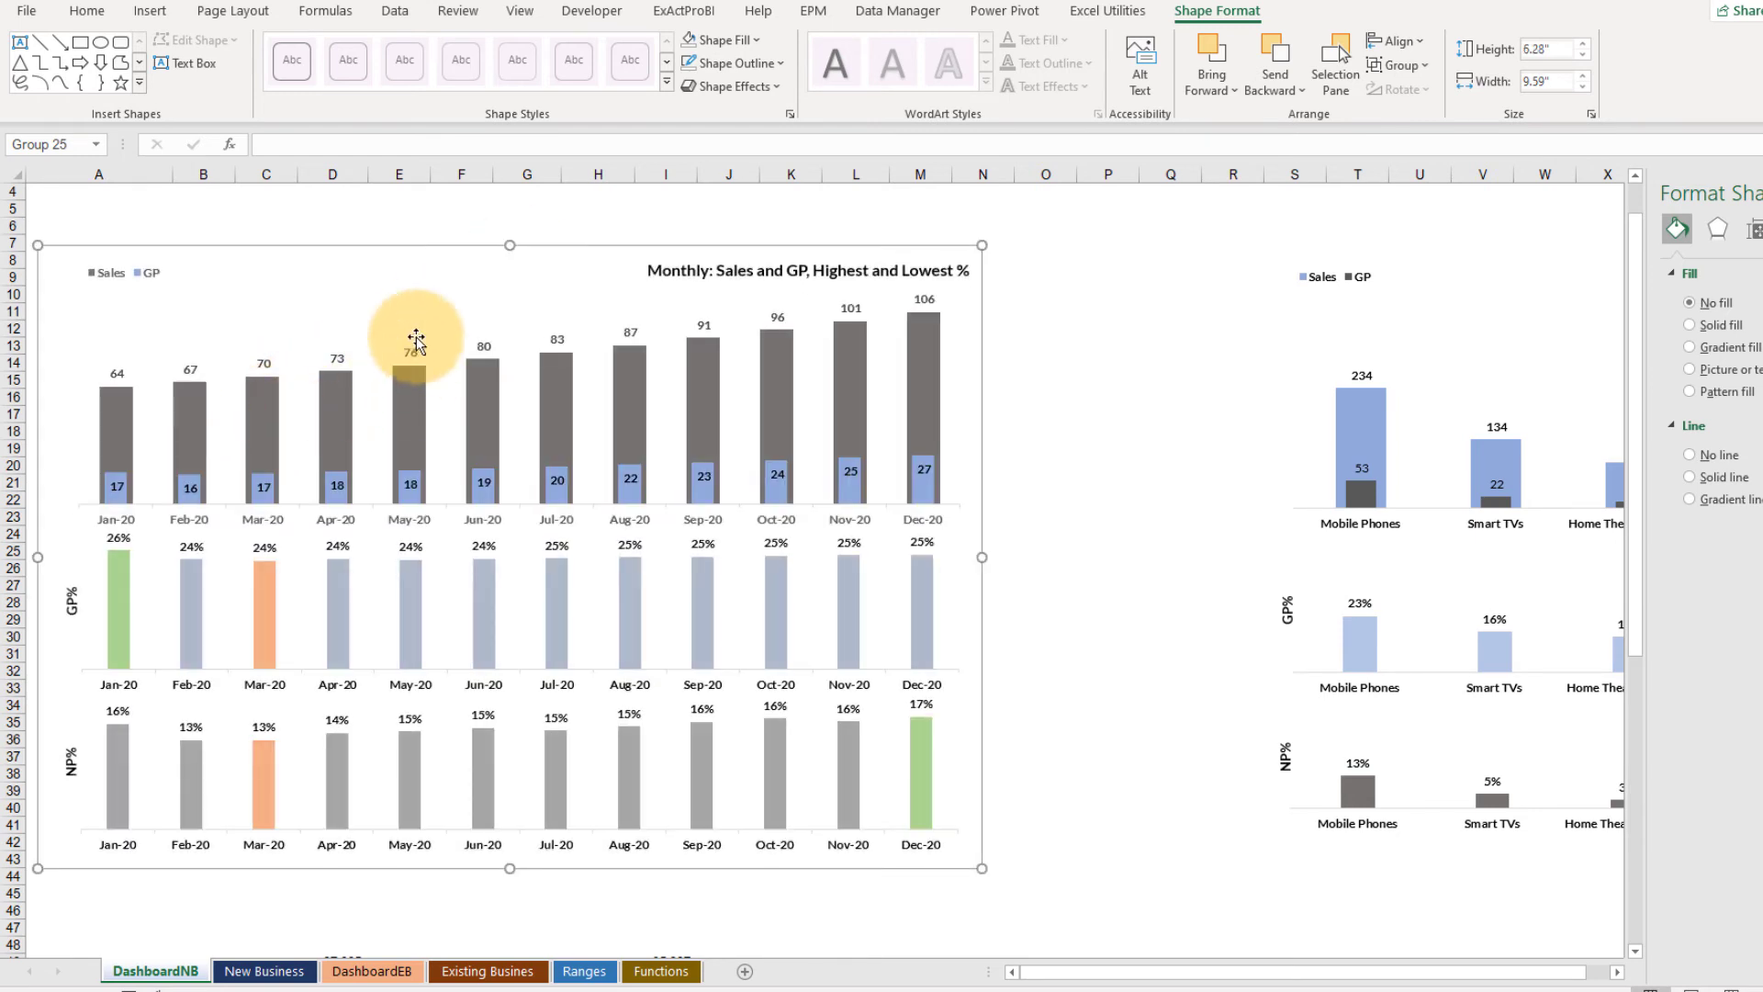
pyautogui.click(1061, 414)
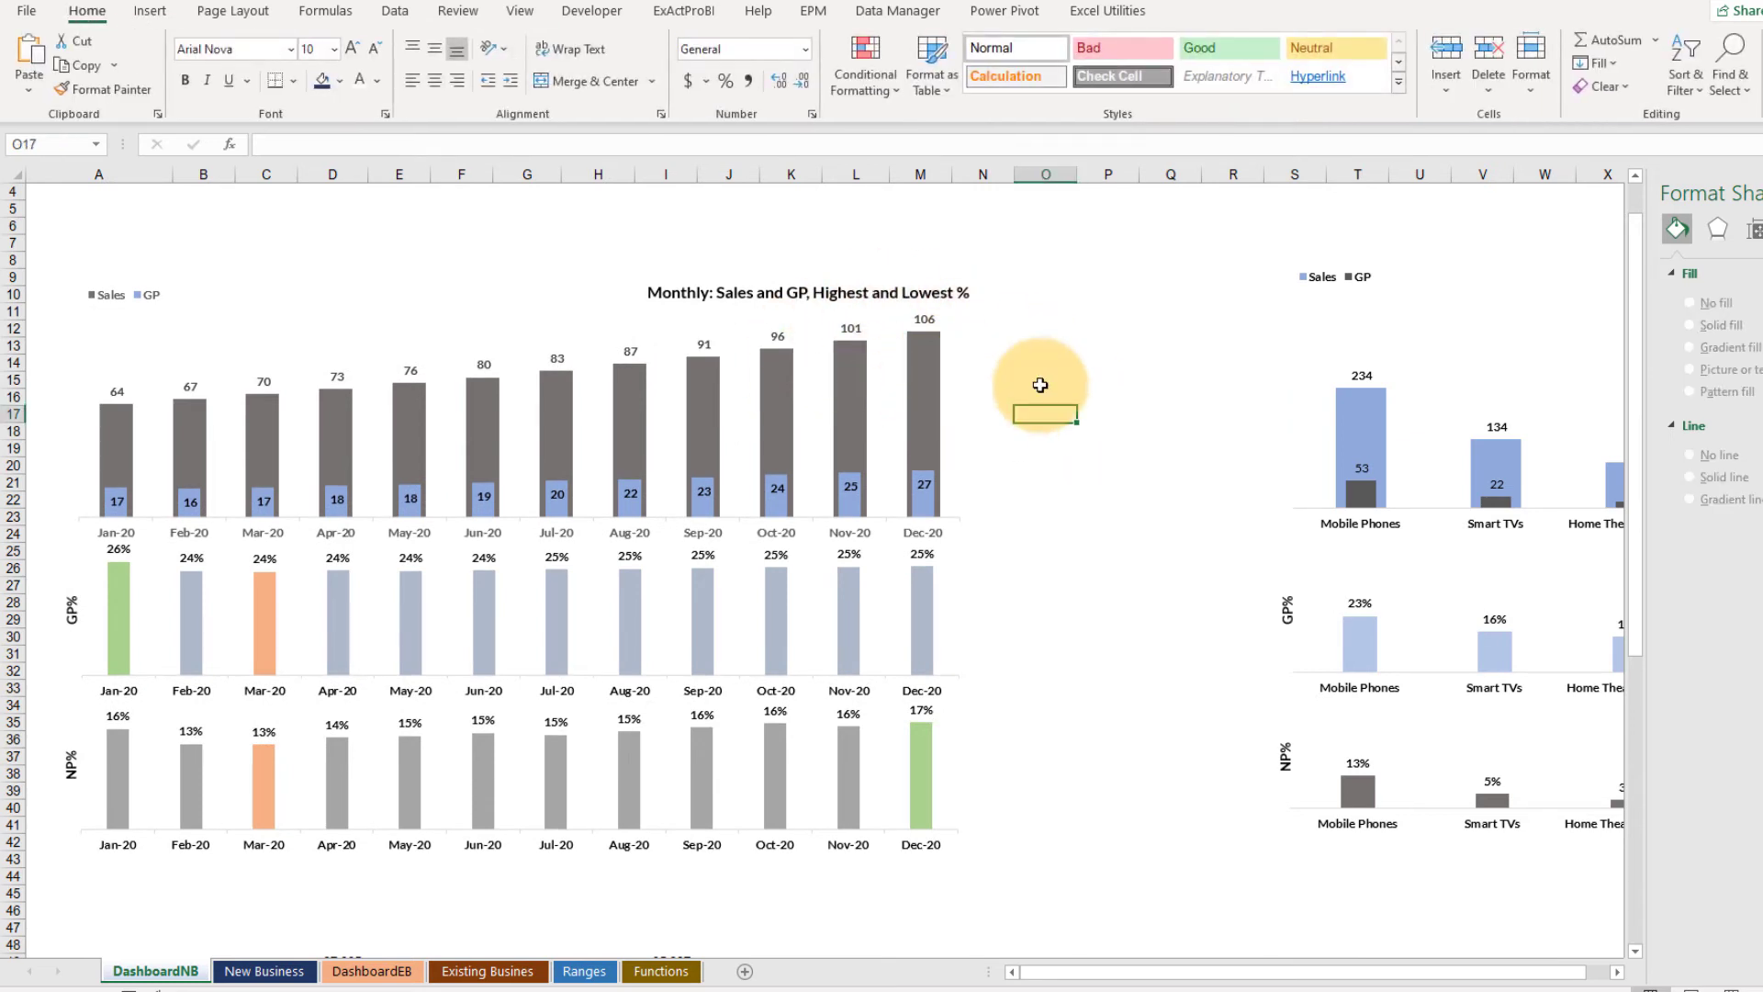
pyautogui.scroll(-2, 1040, 384)
pyautogui.scroll(2, 1033, 382)
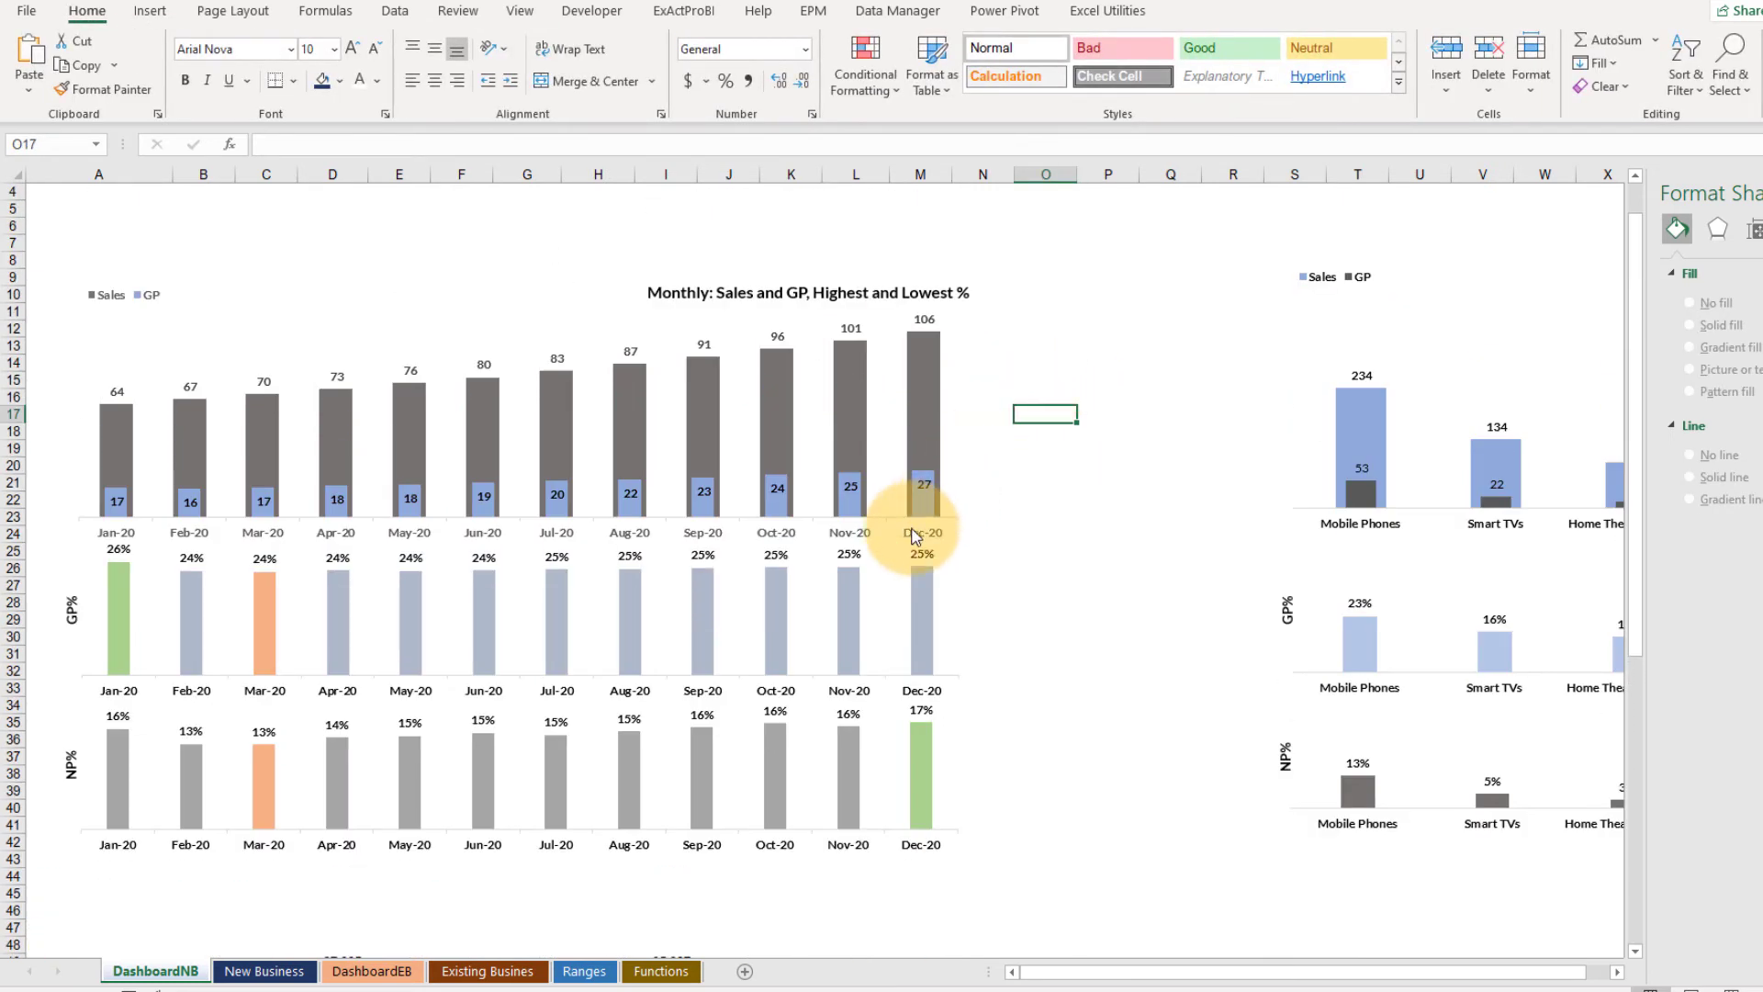
pyautogui.click(915, 537)
pyautogui.click(916, 538)
pyautogui.click(927, 700)
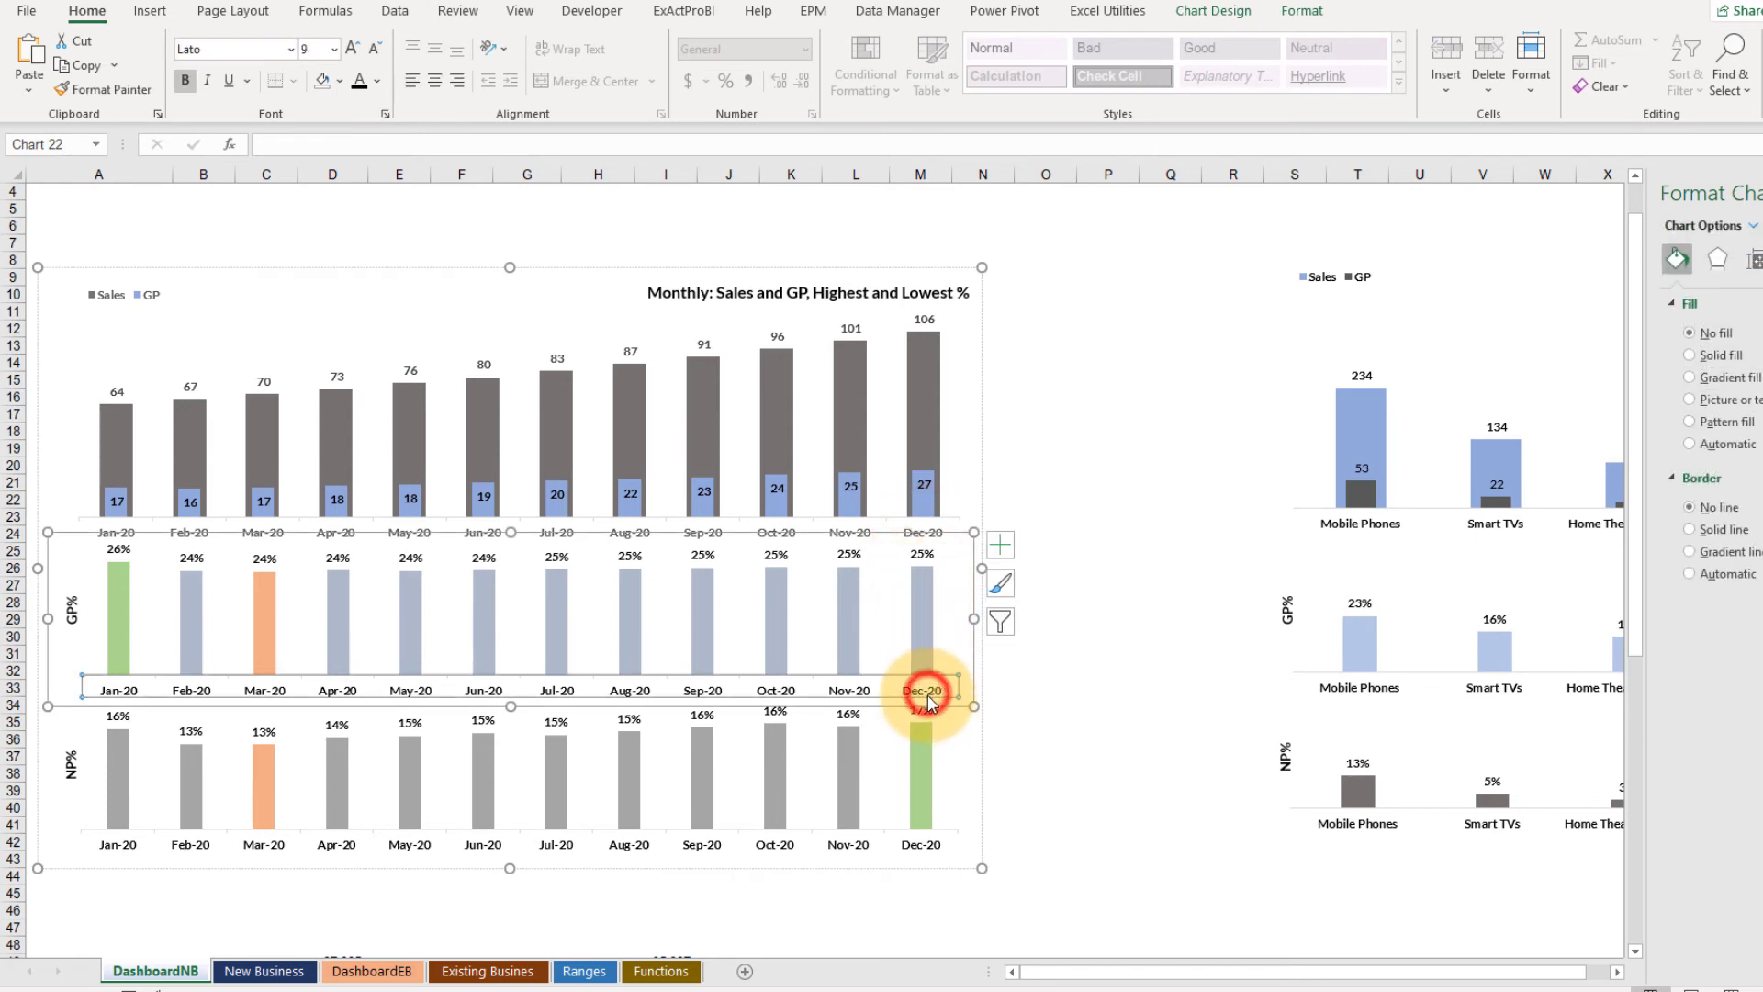
pyautogui.click(1108, 482)
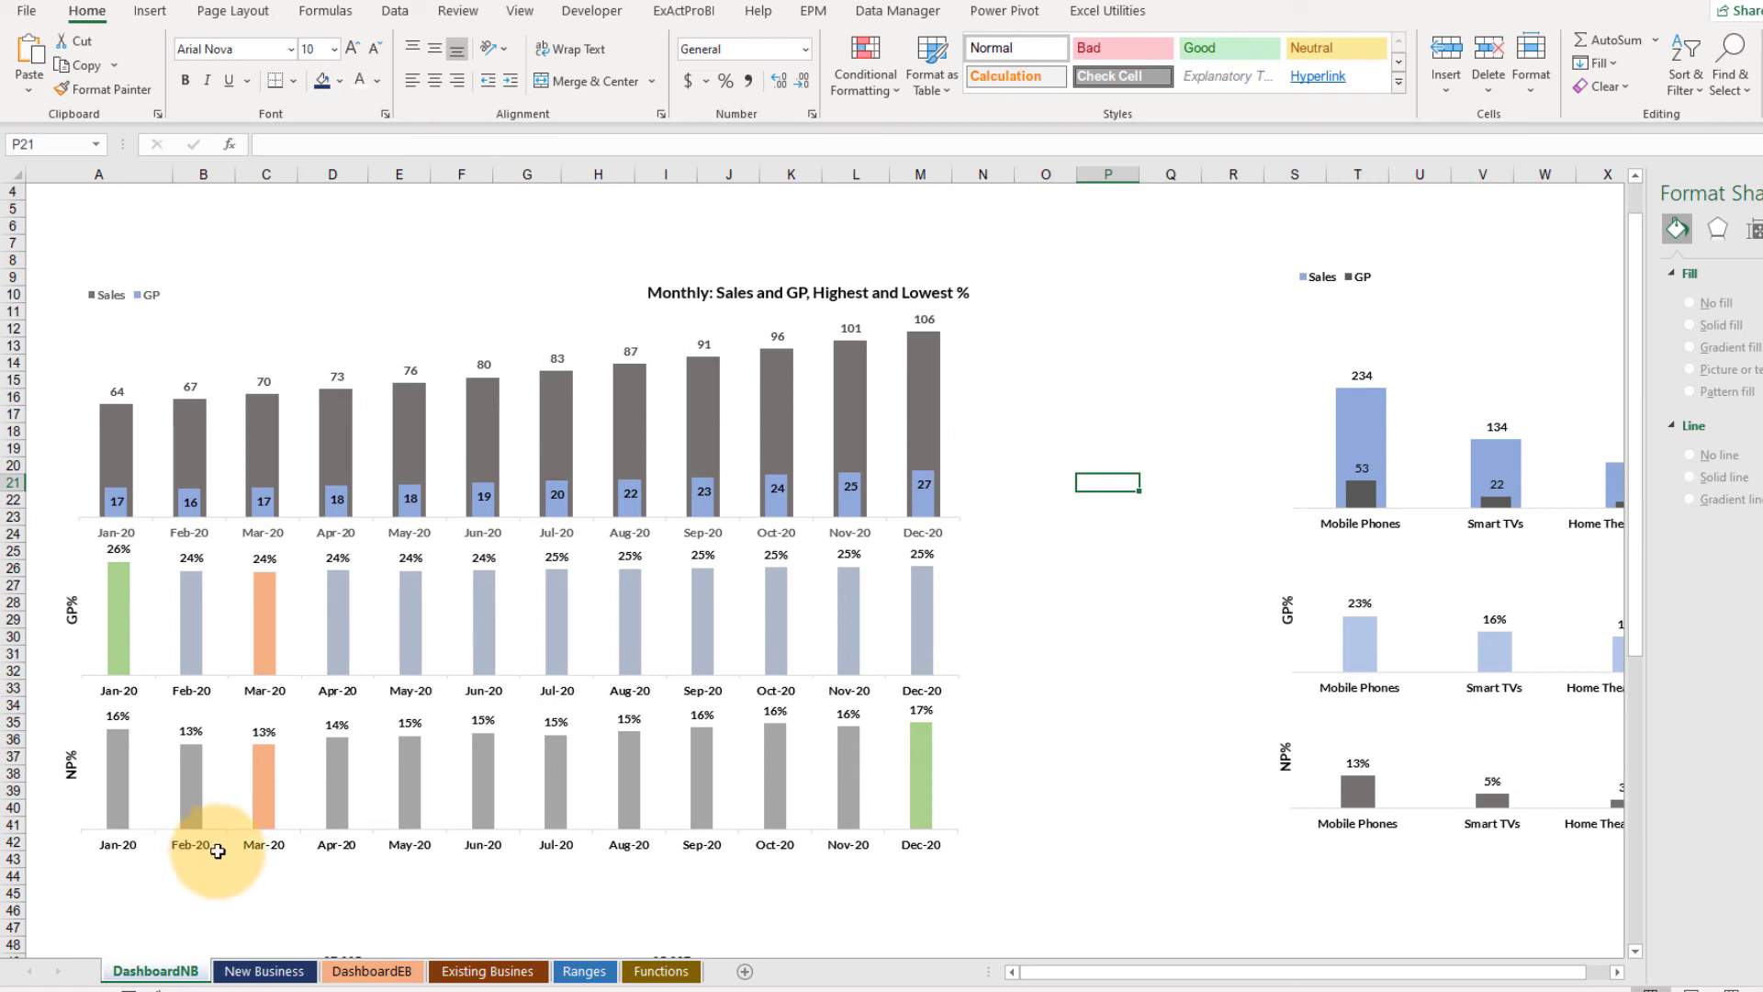
# Hide the month labels of the monthly Sales and GP chart by setting the axis label position to None
pyautogui.click(326, 523)
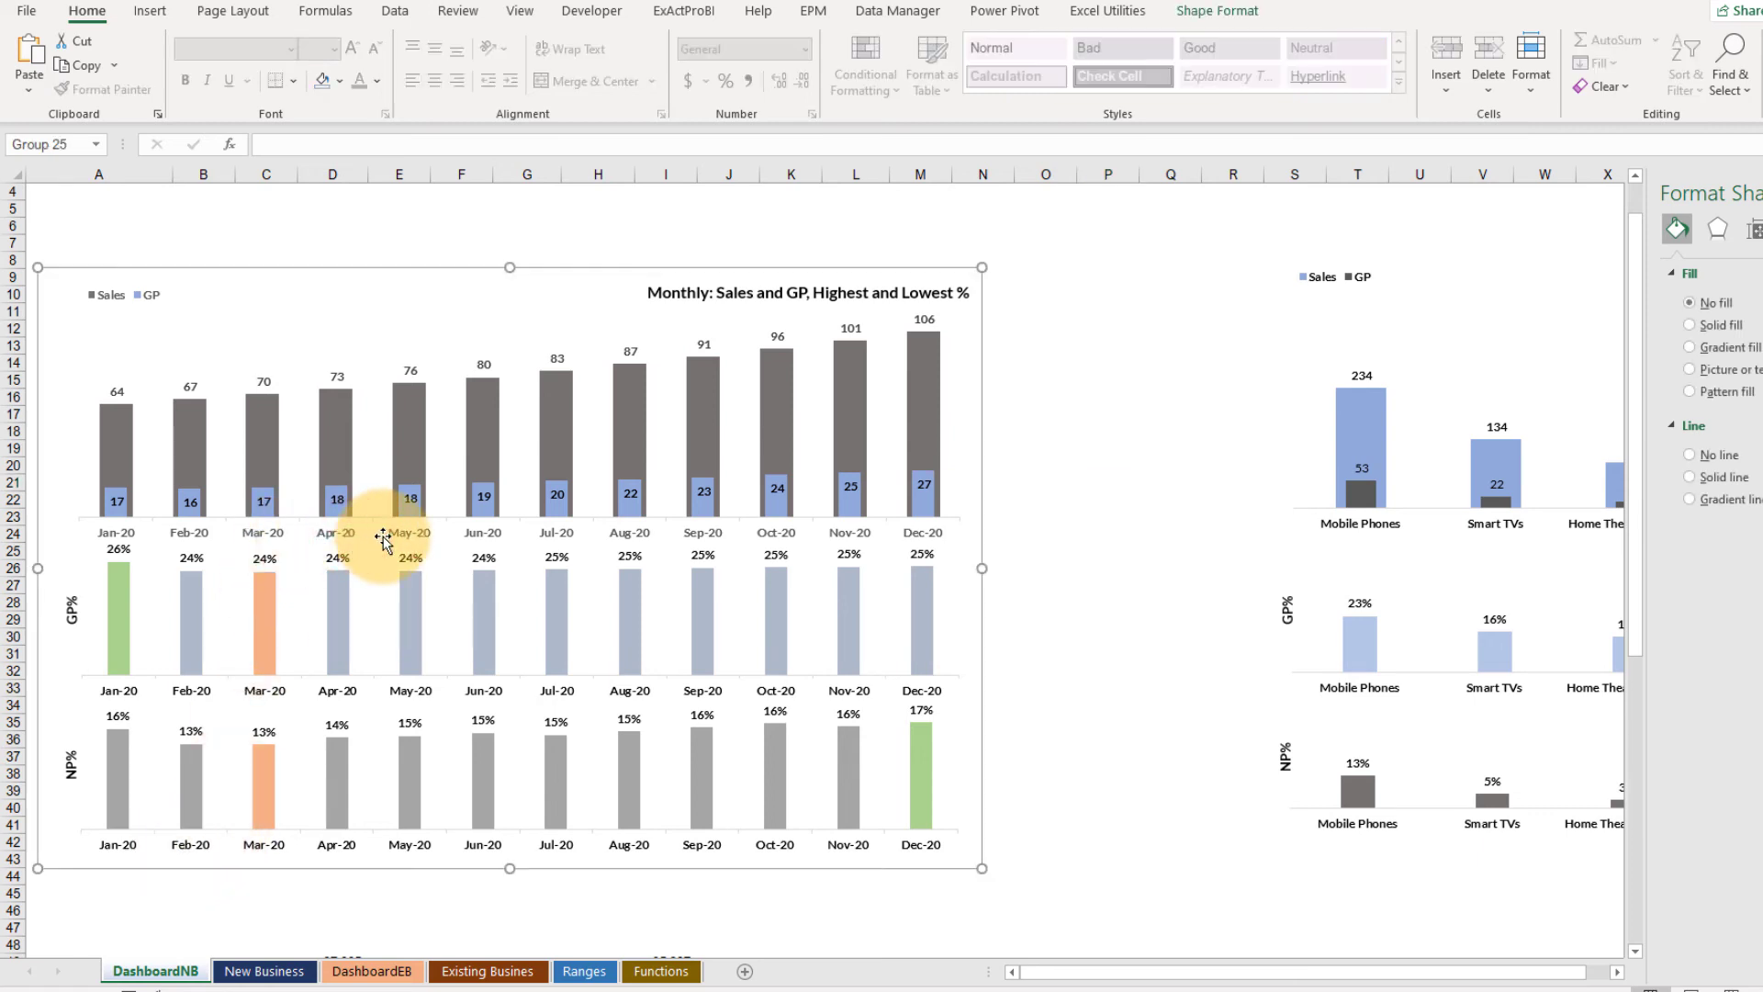
pyautogui.click(417, 532)
pyautogui.click(482, 443)
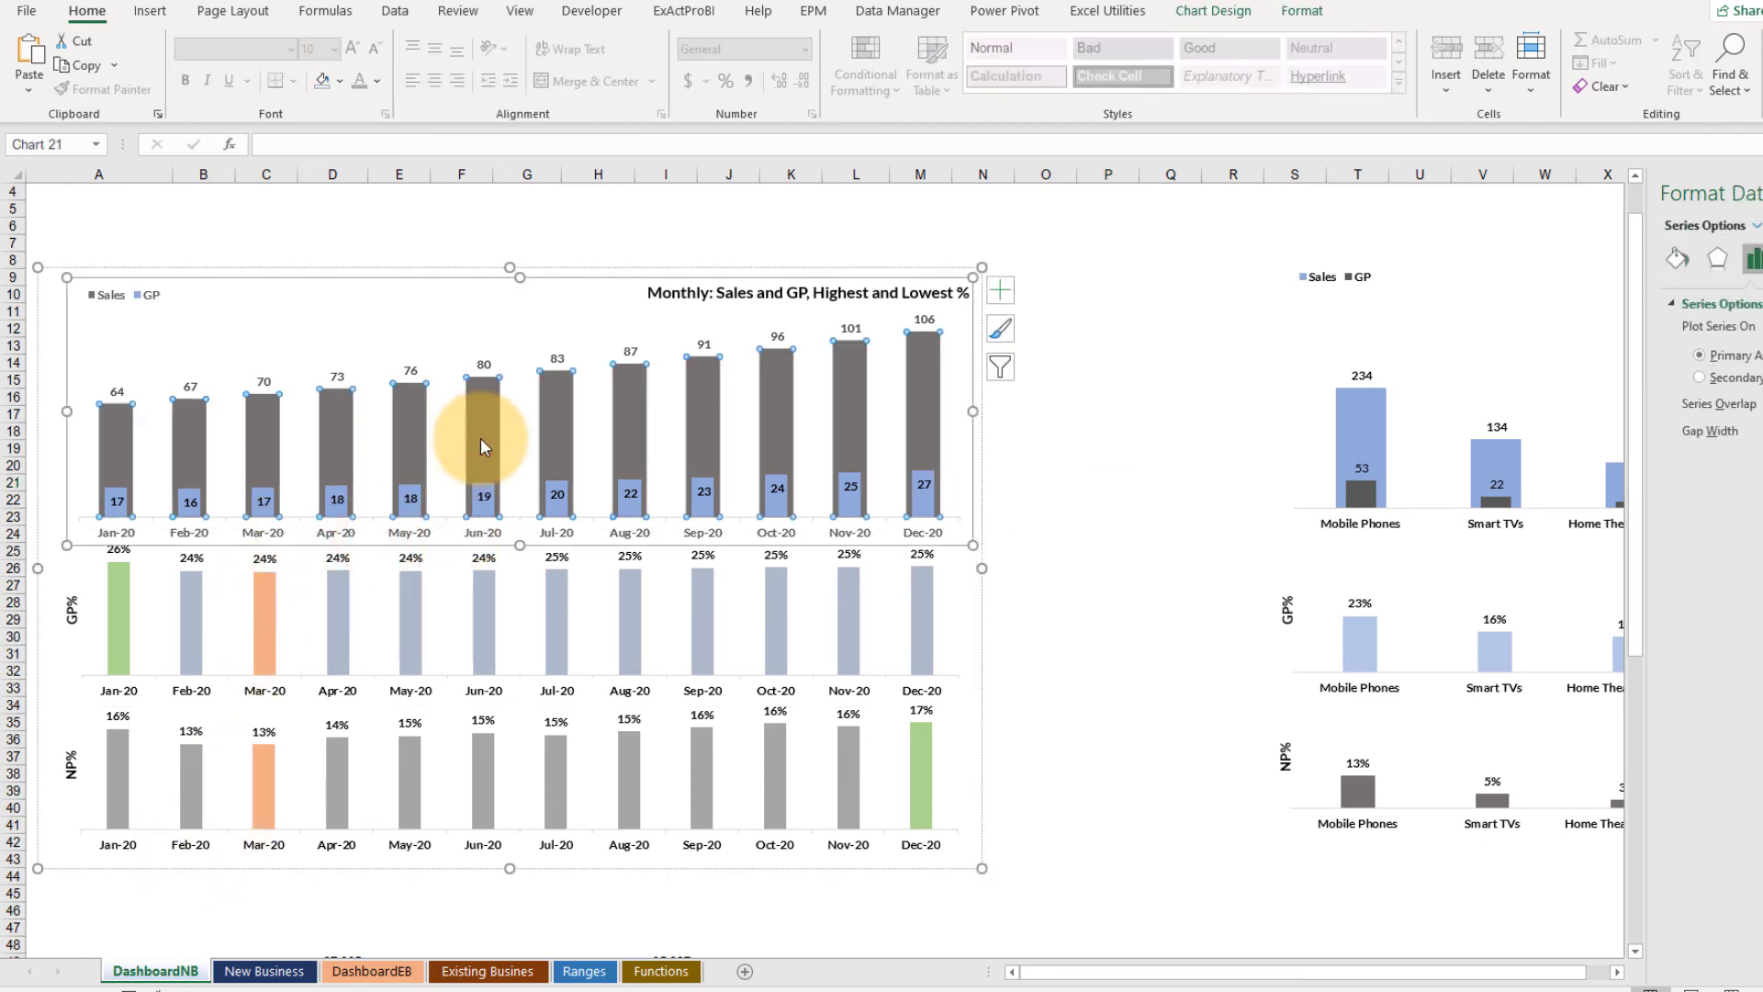
pyautogui.click(487, 532)
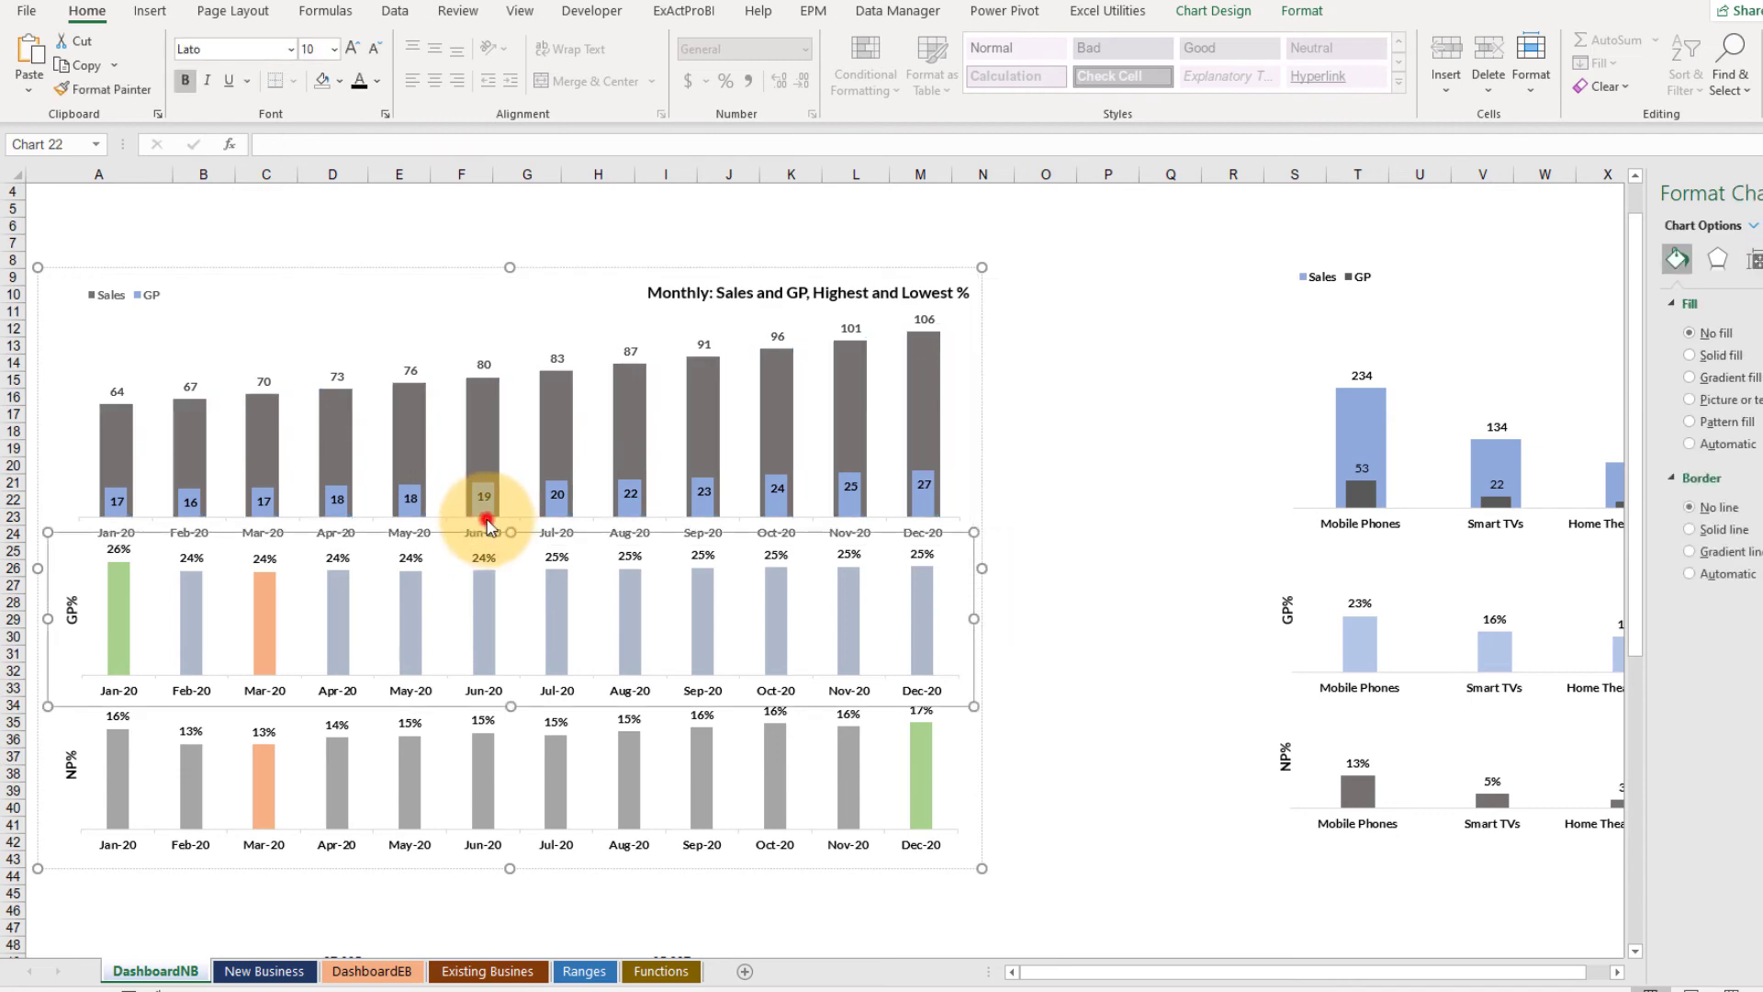
pyautogui.click(486, 526)
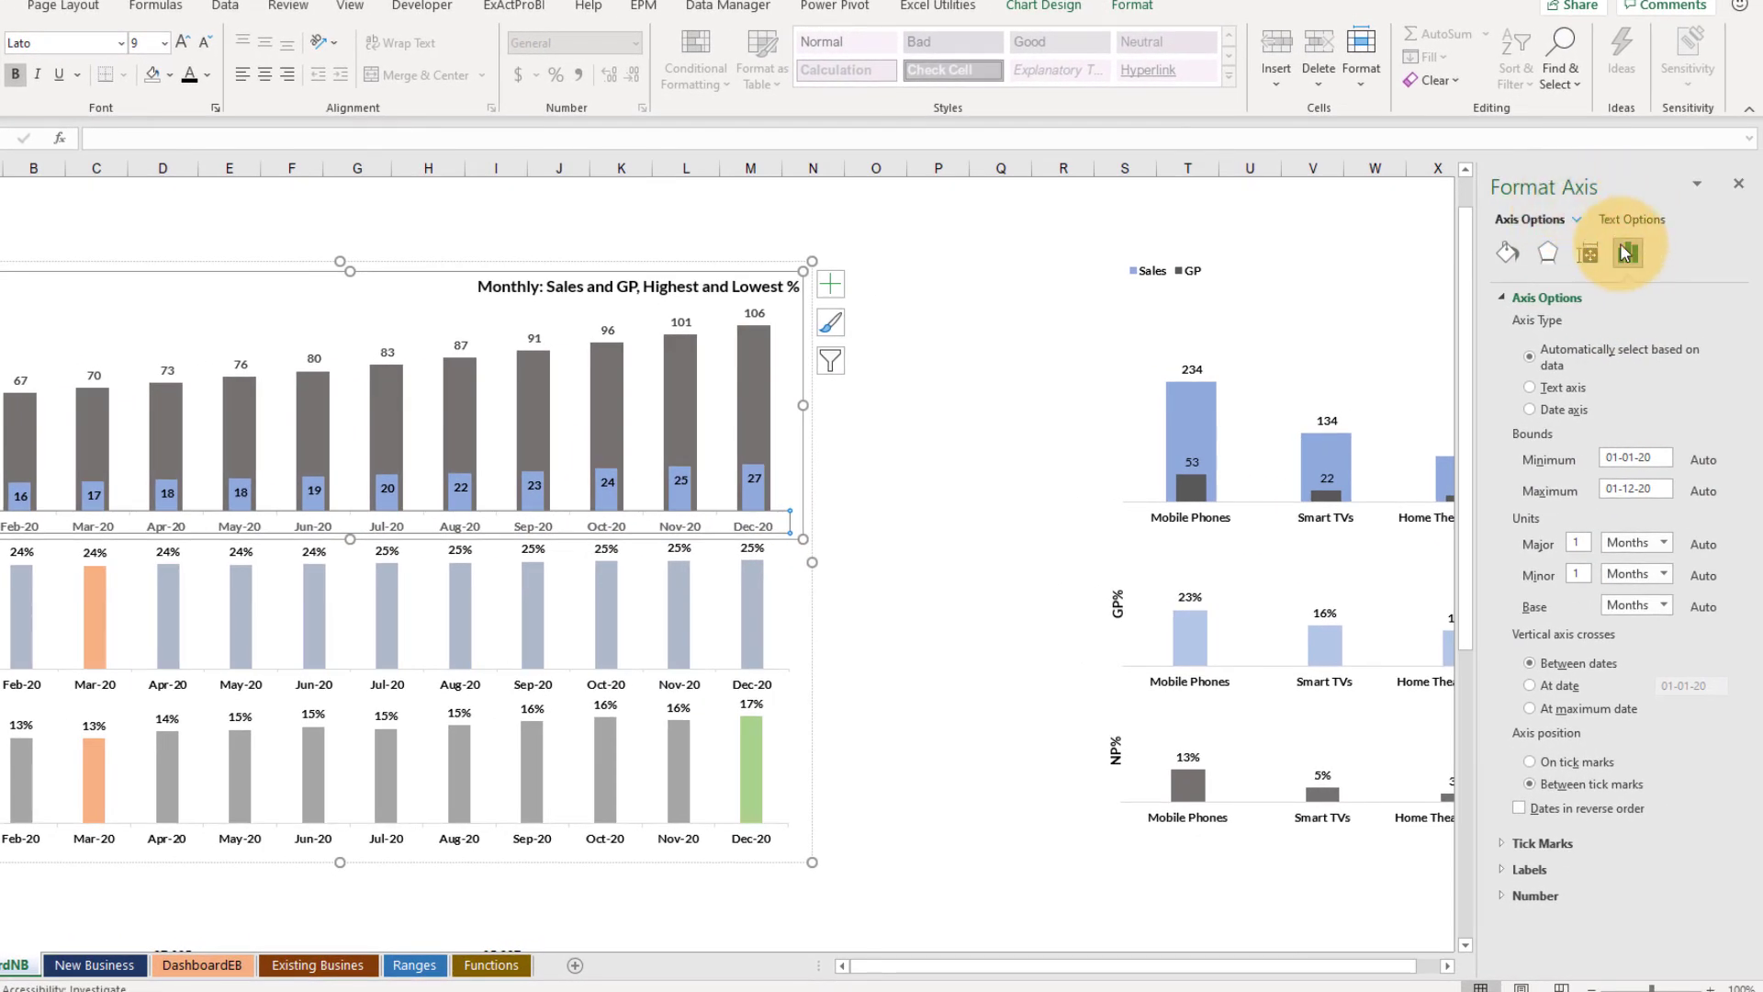
pyautogui.click(1529, 869)
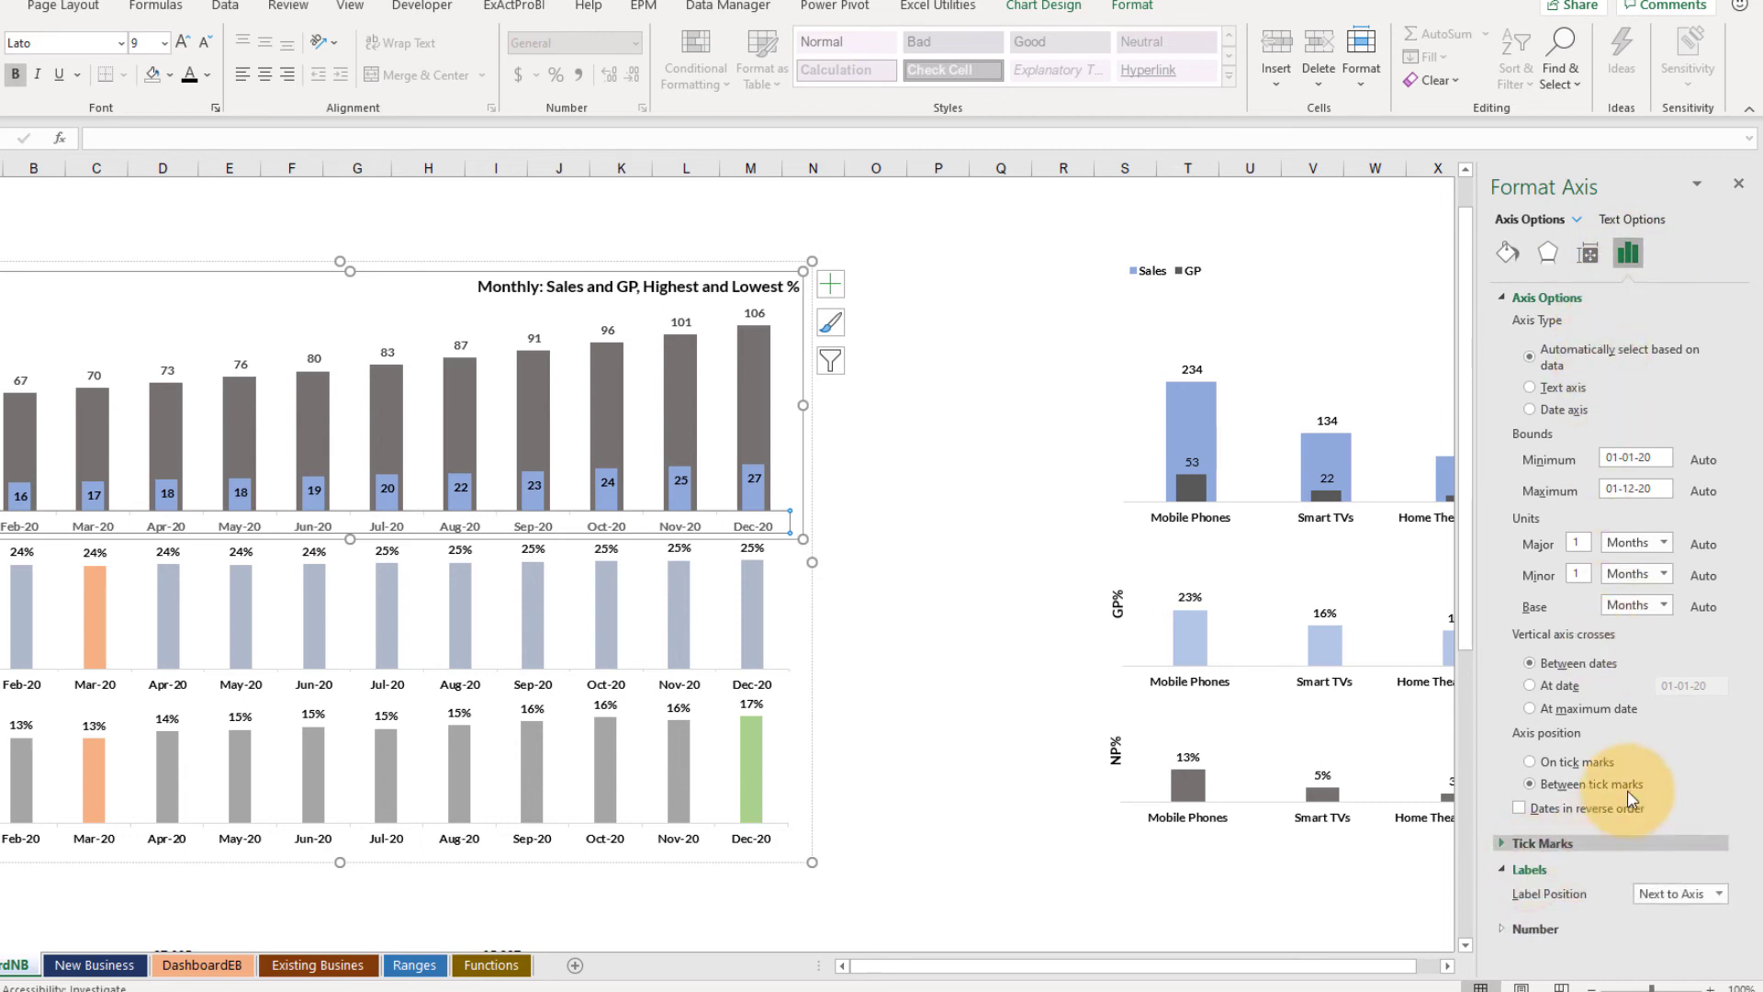
pyautogui.click(1684, 895)
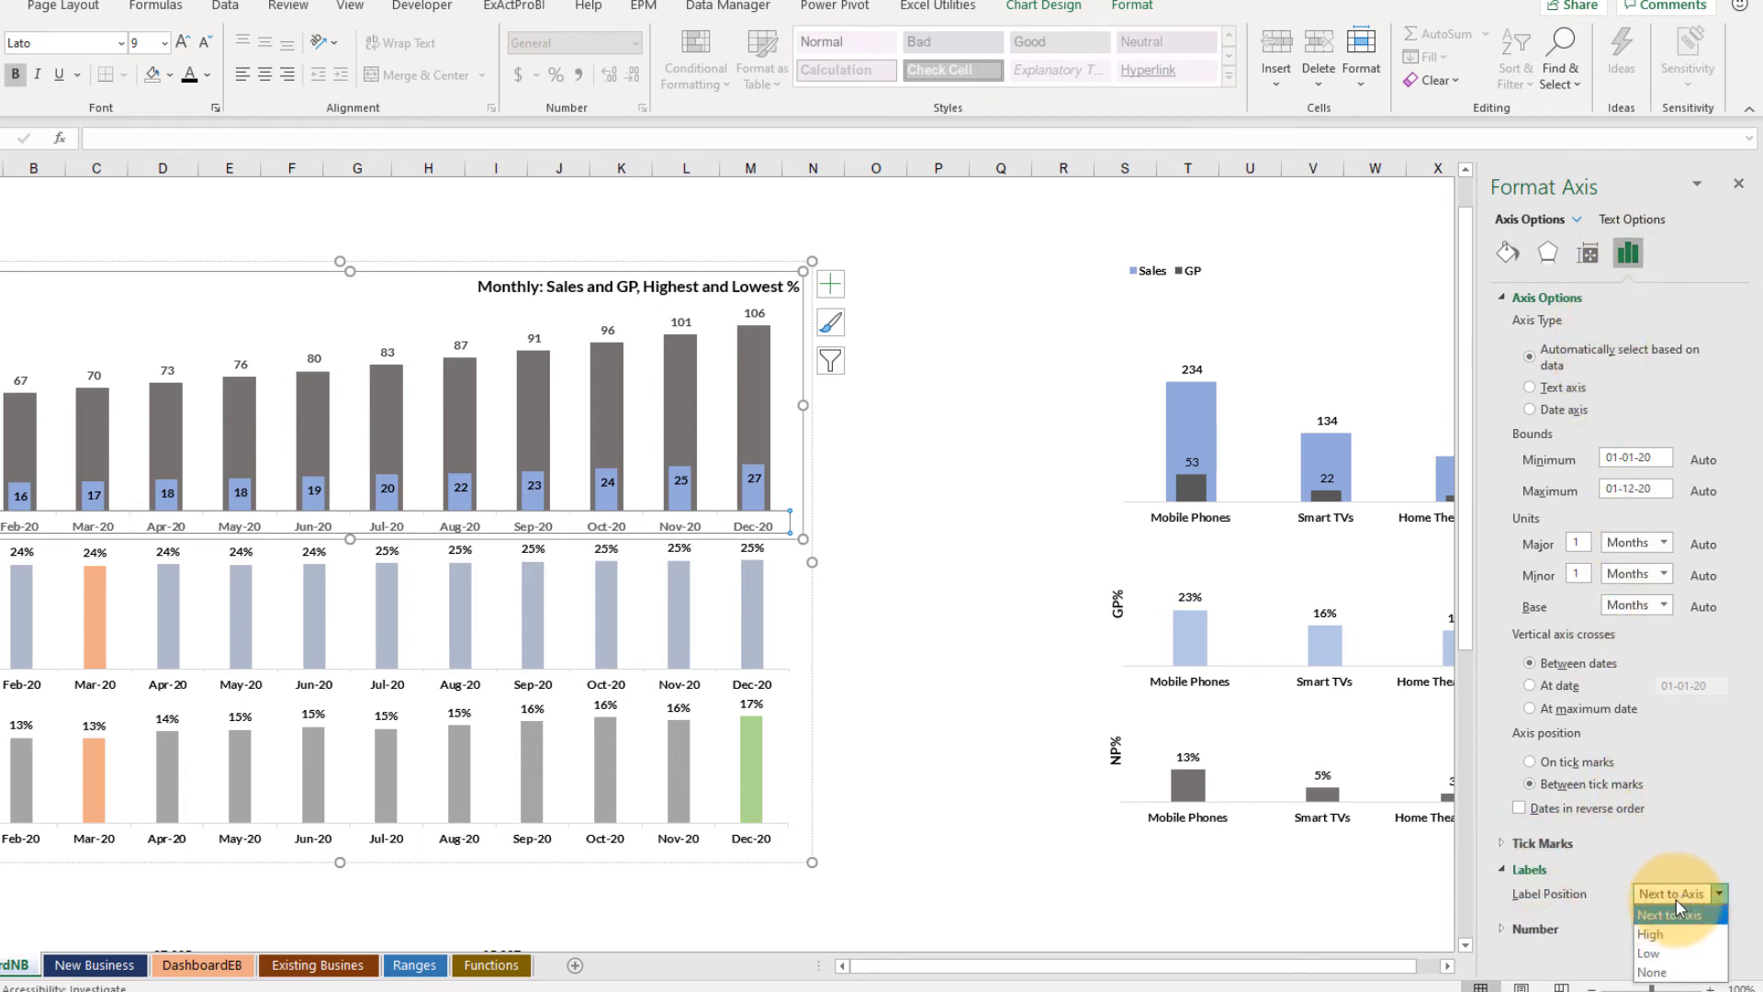
pyautogui.click(1672, 974)
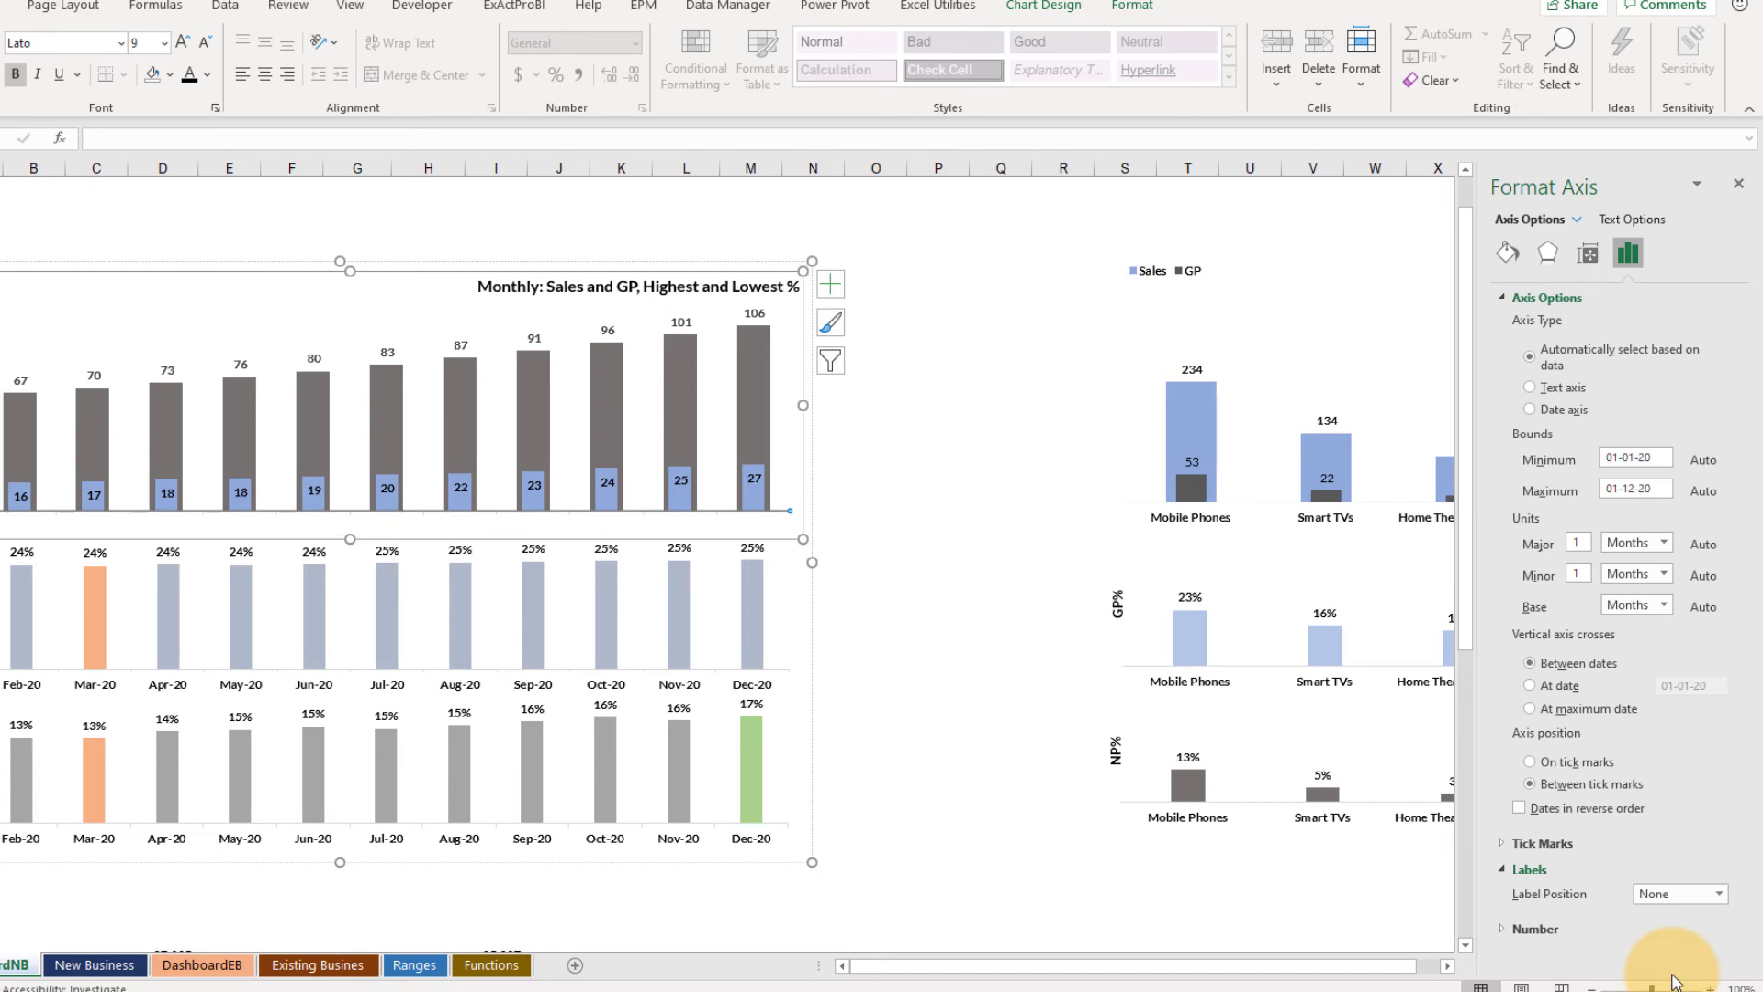
pyautogui.click(990, 525)
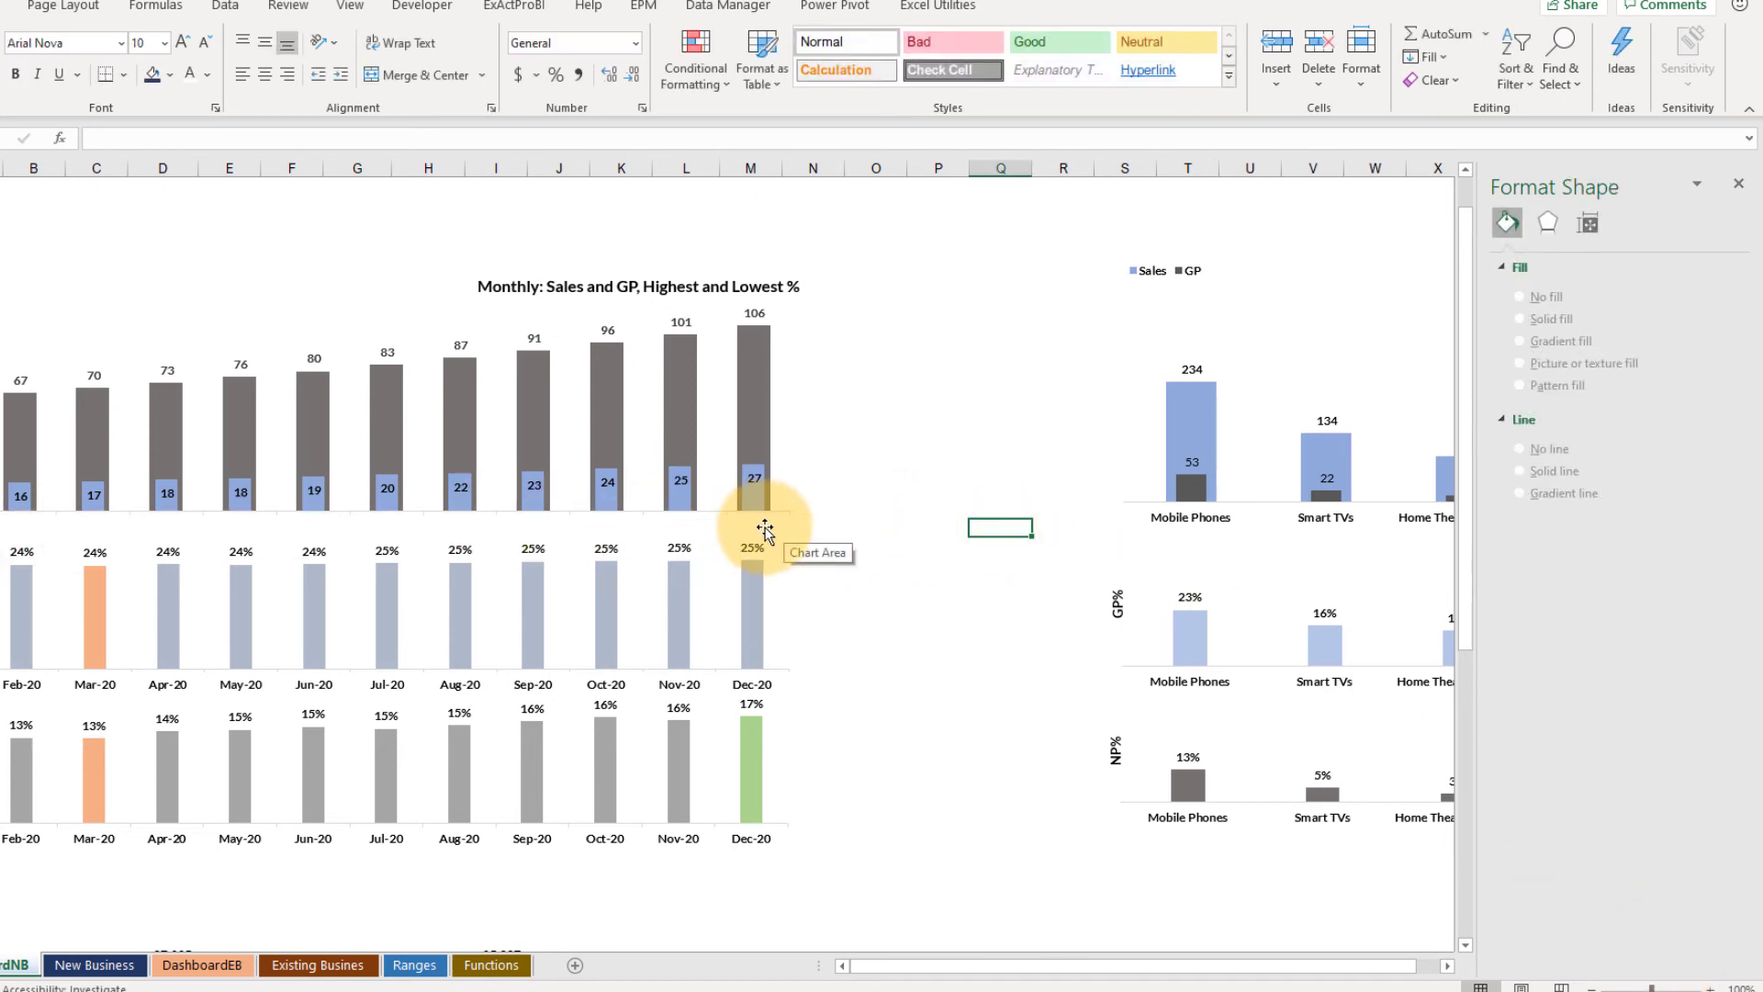
# Hide the month labels of the GP% chart by setting its axis label position to None
pyautogui.click(753, 680)
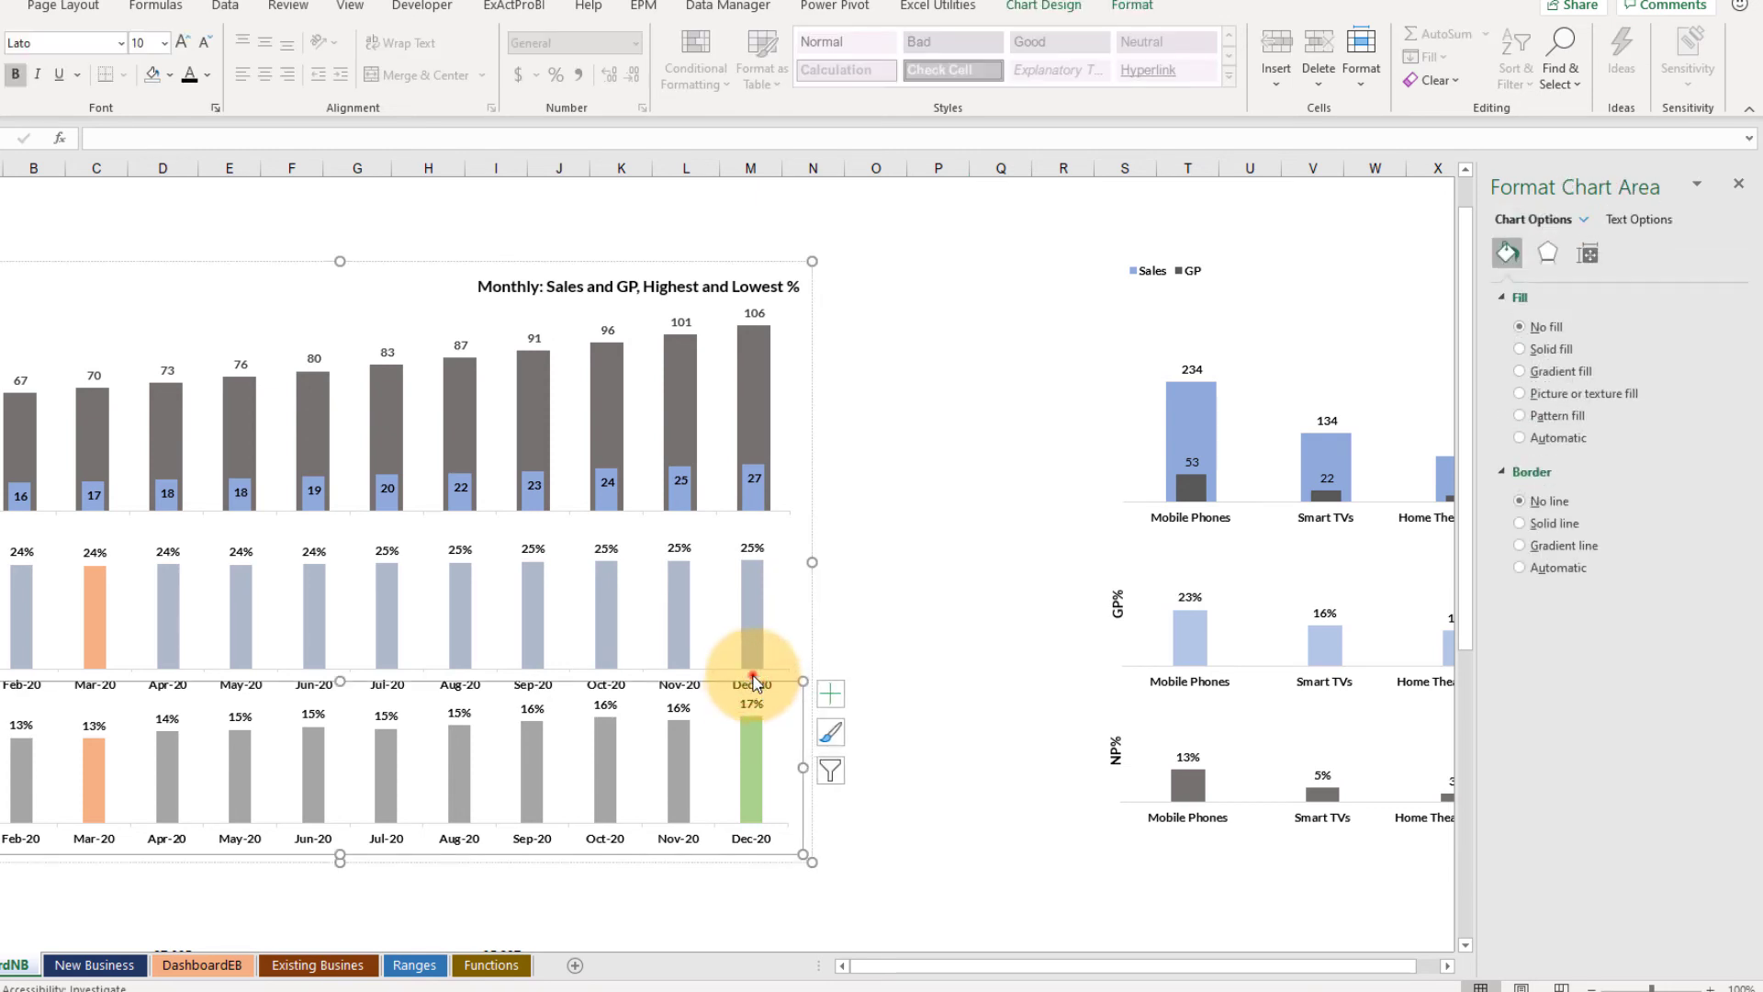
pyautogui.click(752, 681)
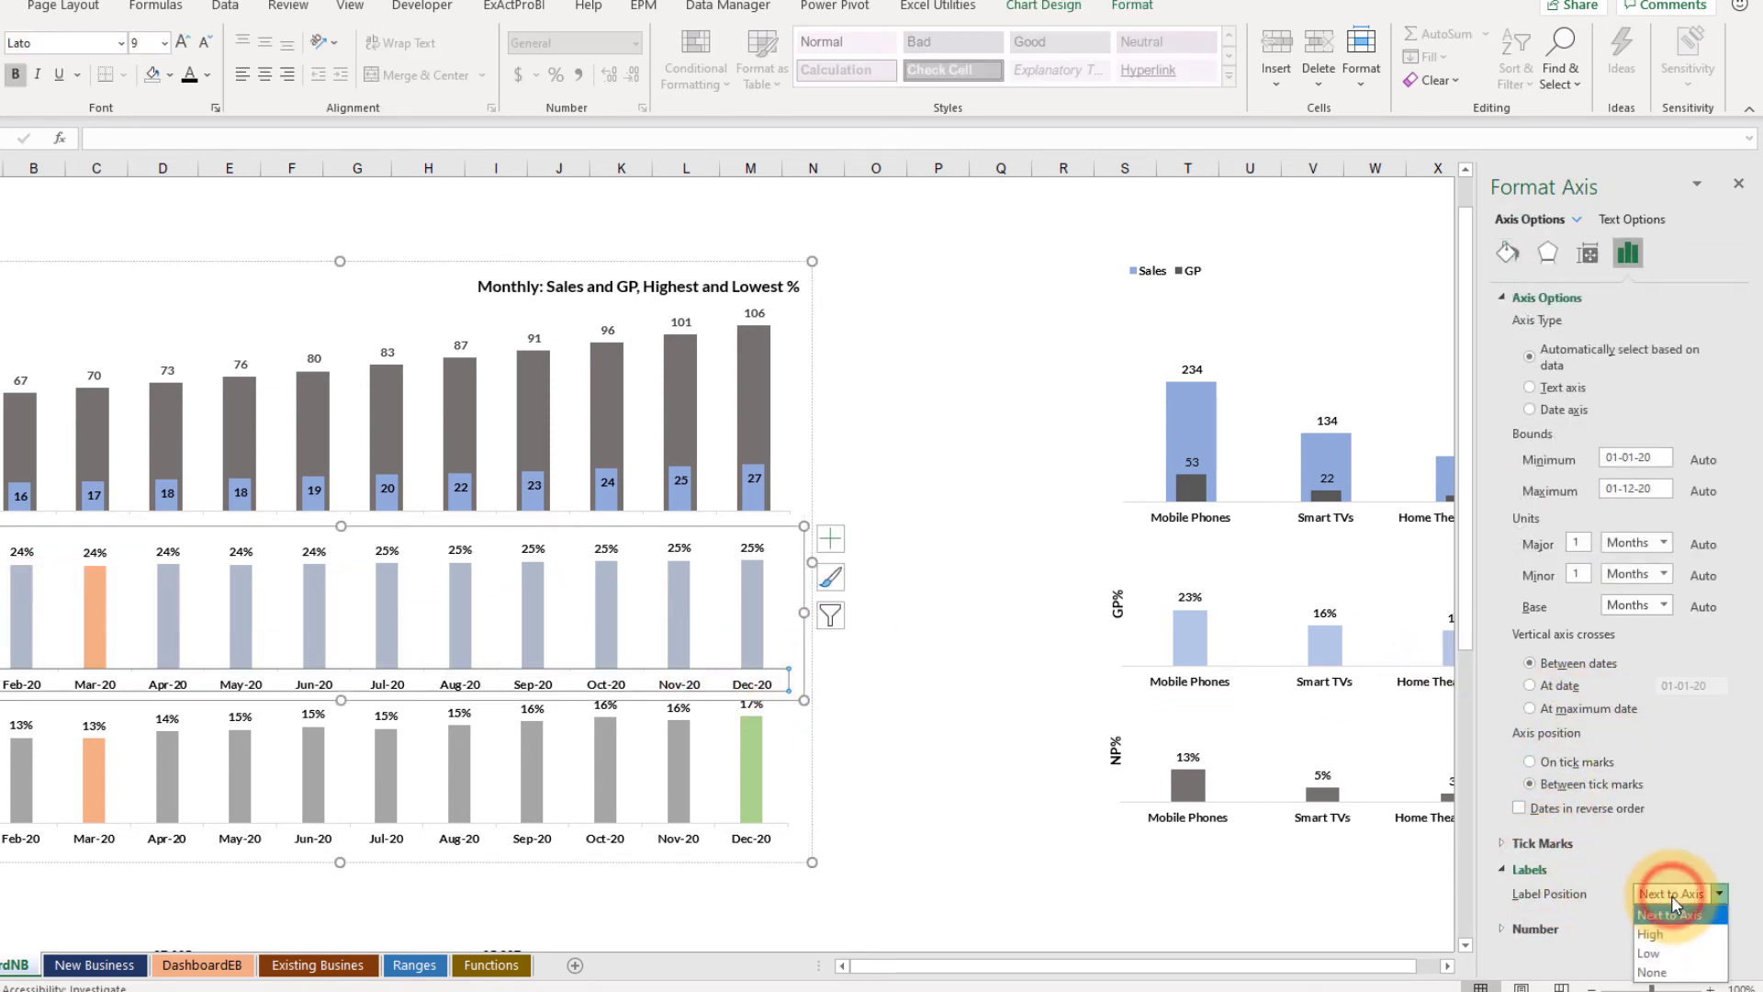
pyautogui.click(1677, 972)
pyautogui.click(1160, 908)
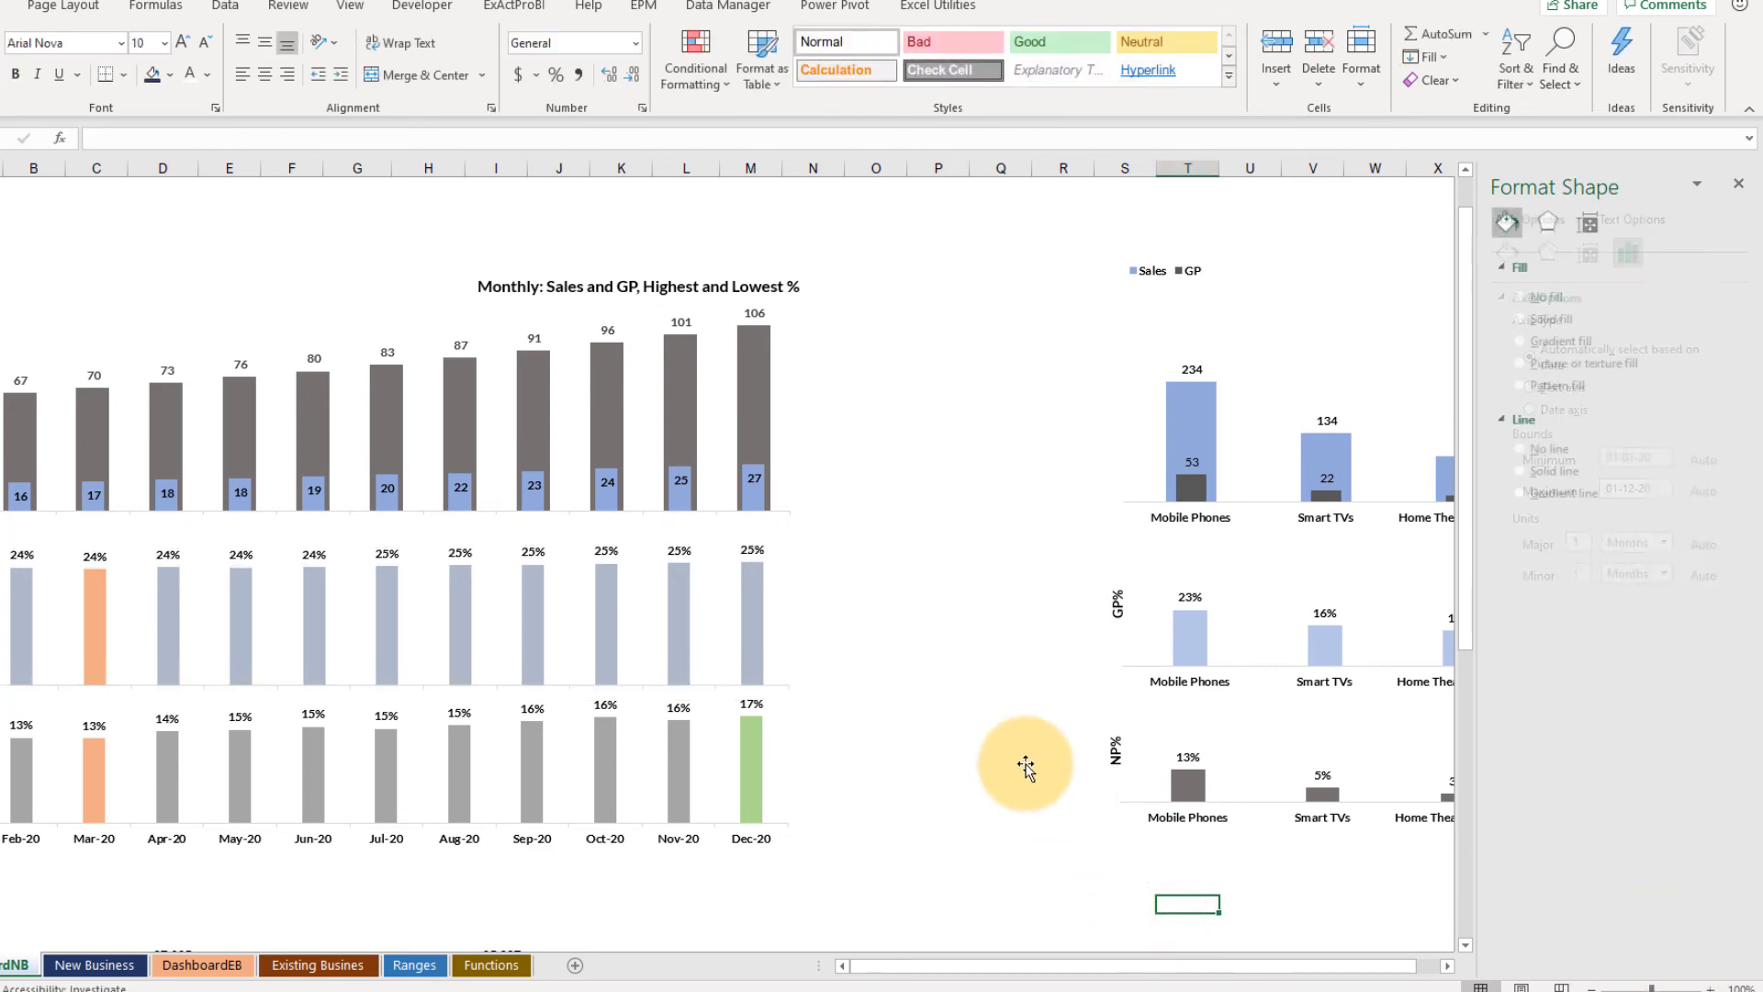
pyautogui.click(748, 842)
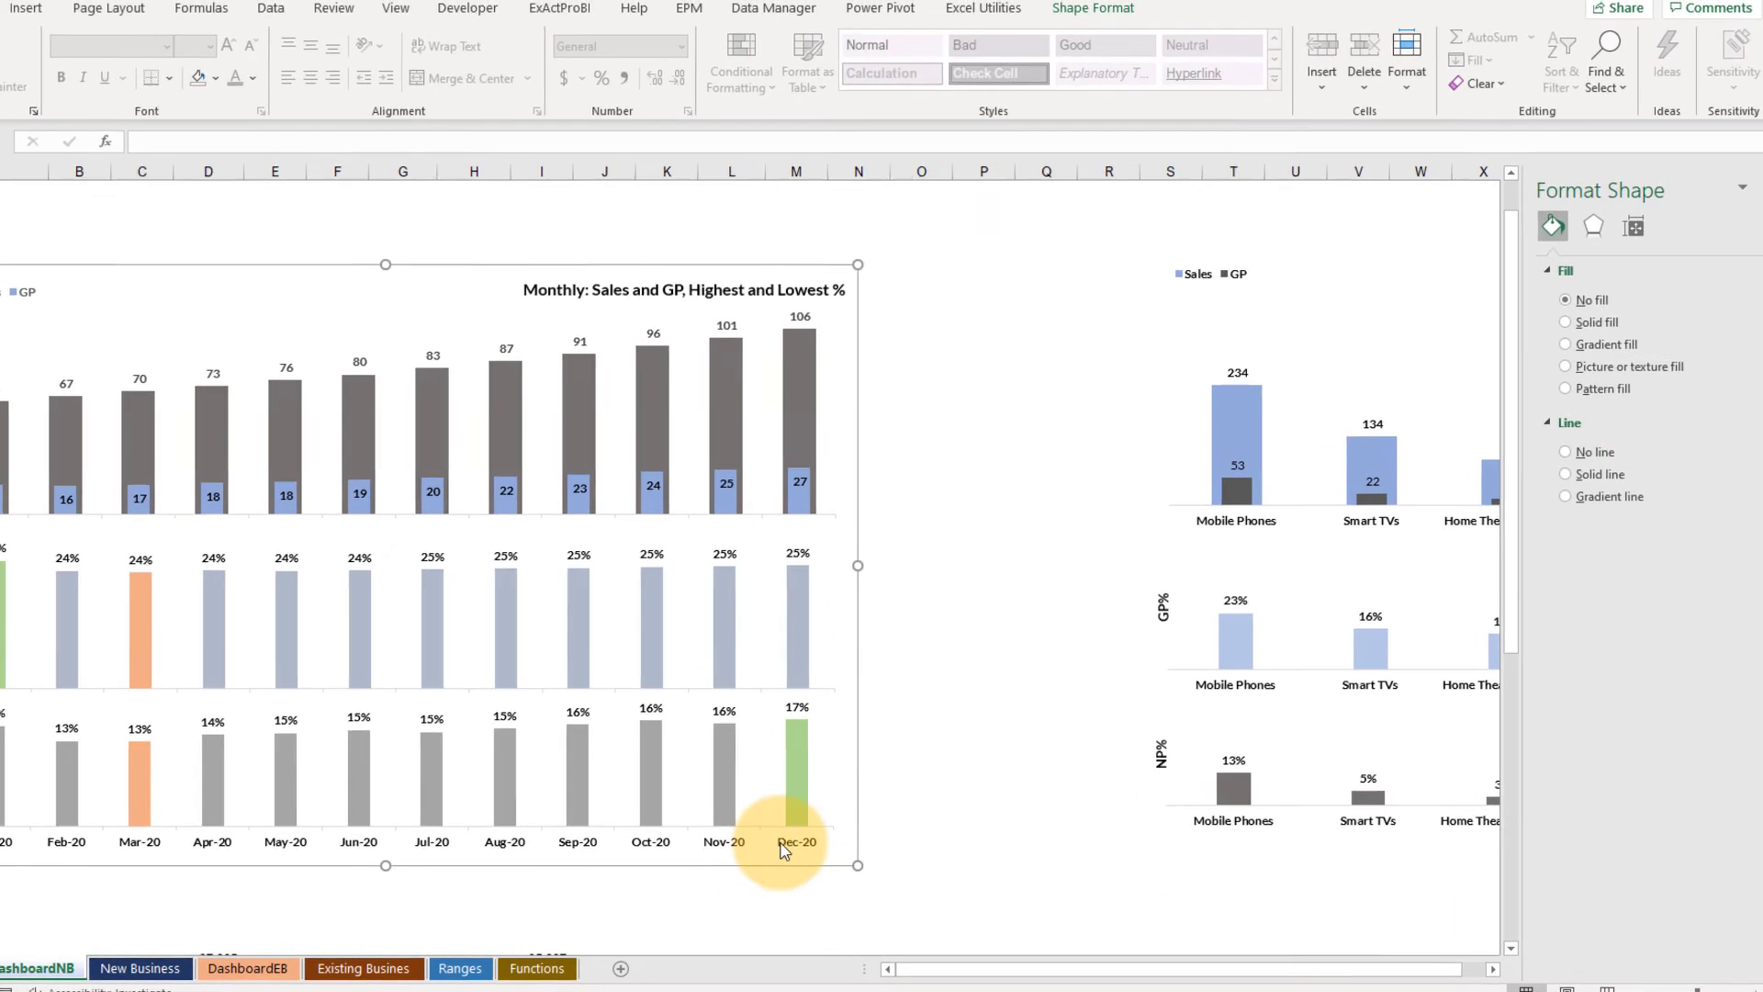
pyautogui.click(742, 842)
pyautogui.click(892, 771)
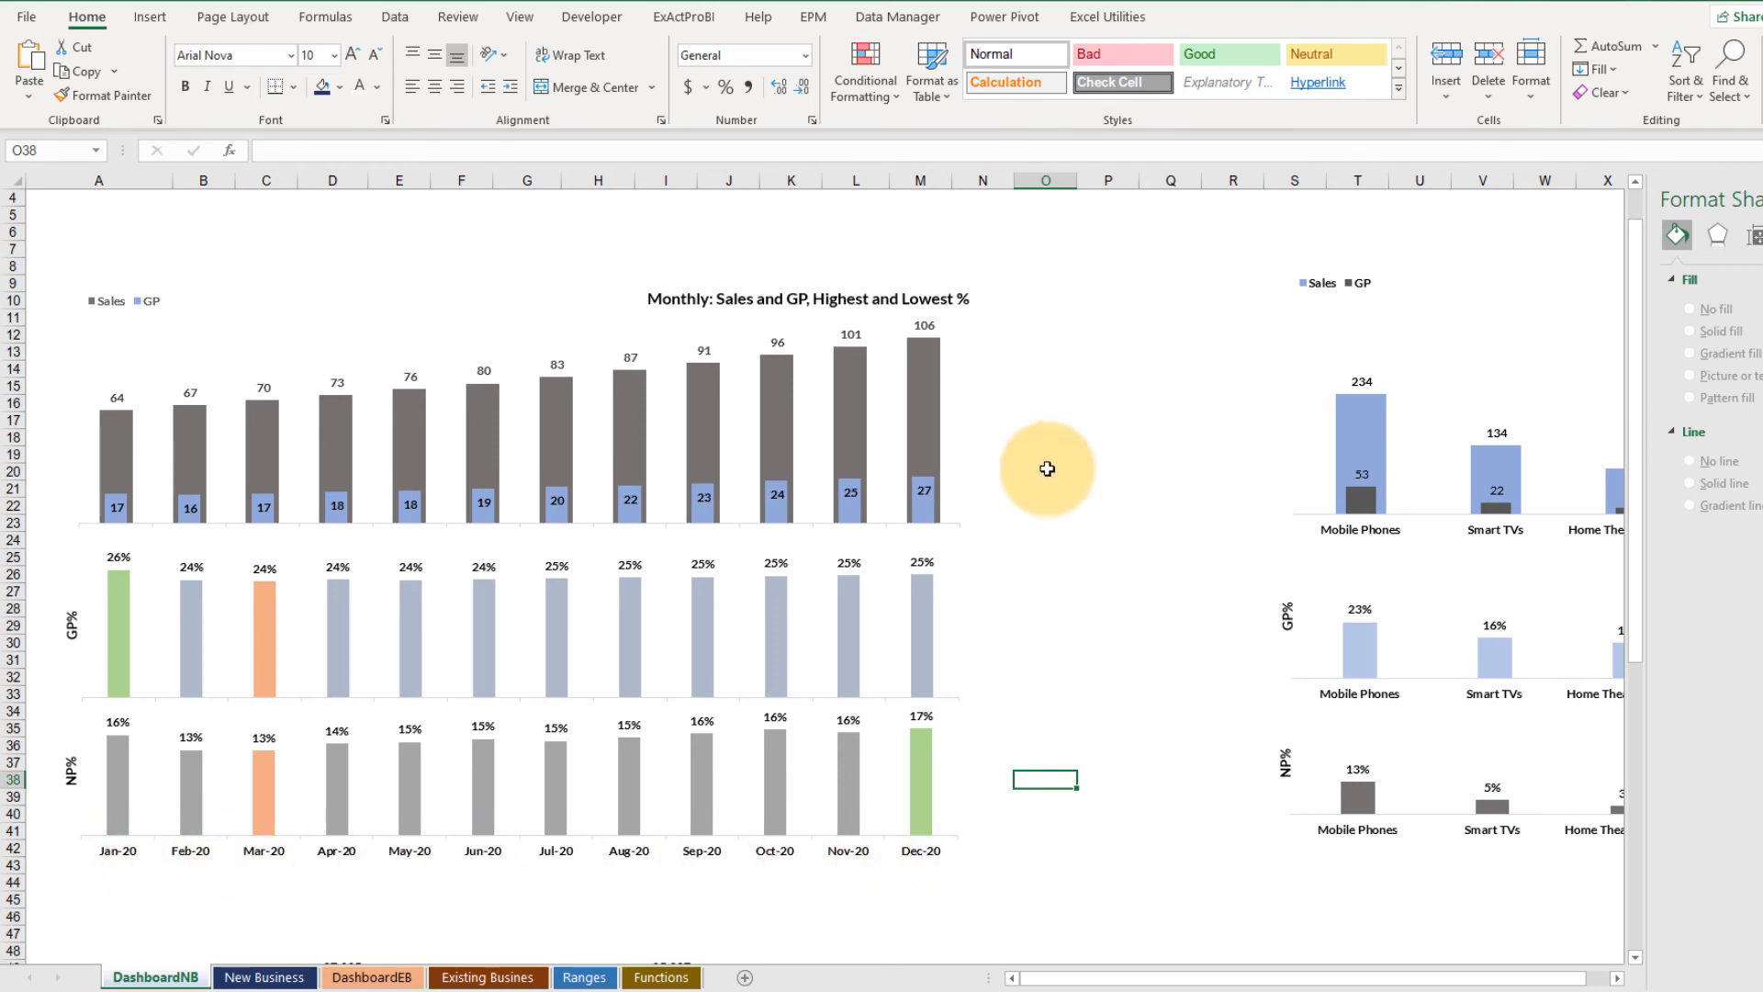
# Remove the horizontal axis line from the monthly Sales and GP chart by setting it to No line
pyautogui.click(816, 523)
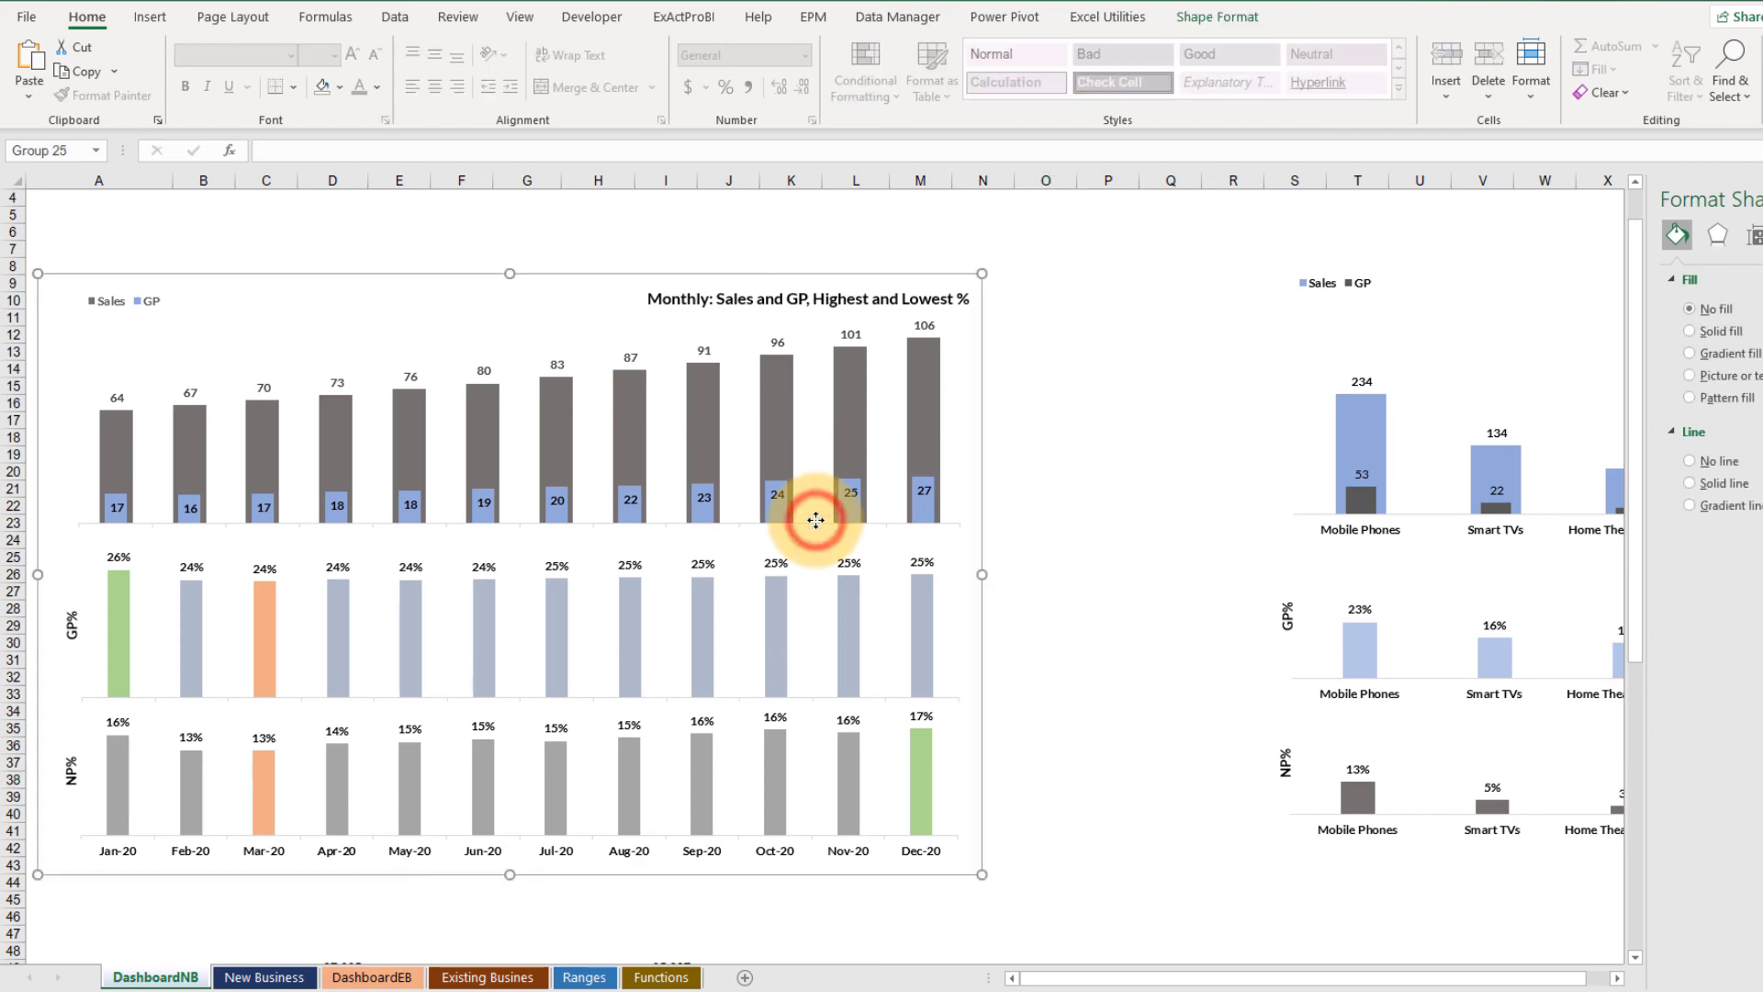
pyautogui.click(808, 515)
pyautogui.click(841, 523)
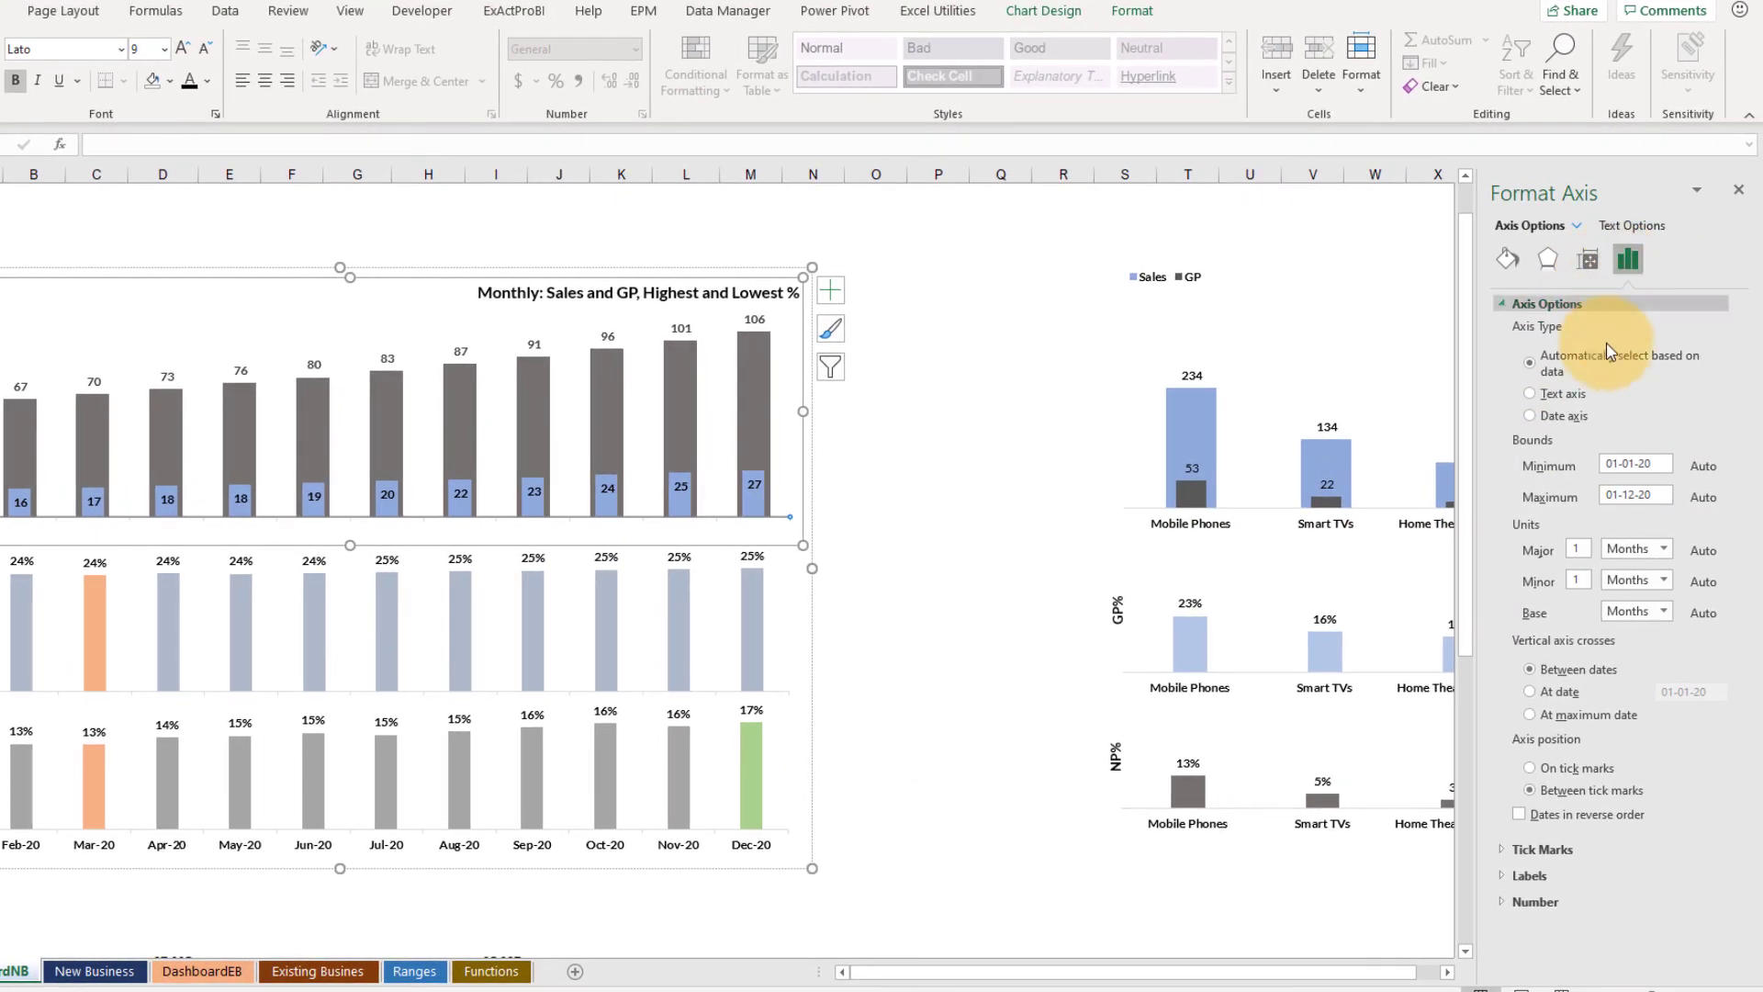
pyautogui.click(1509, 265)
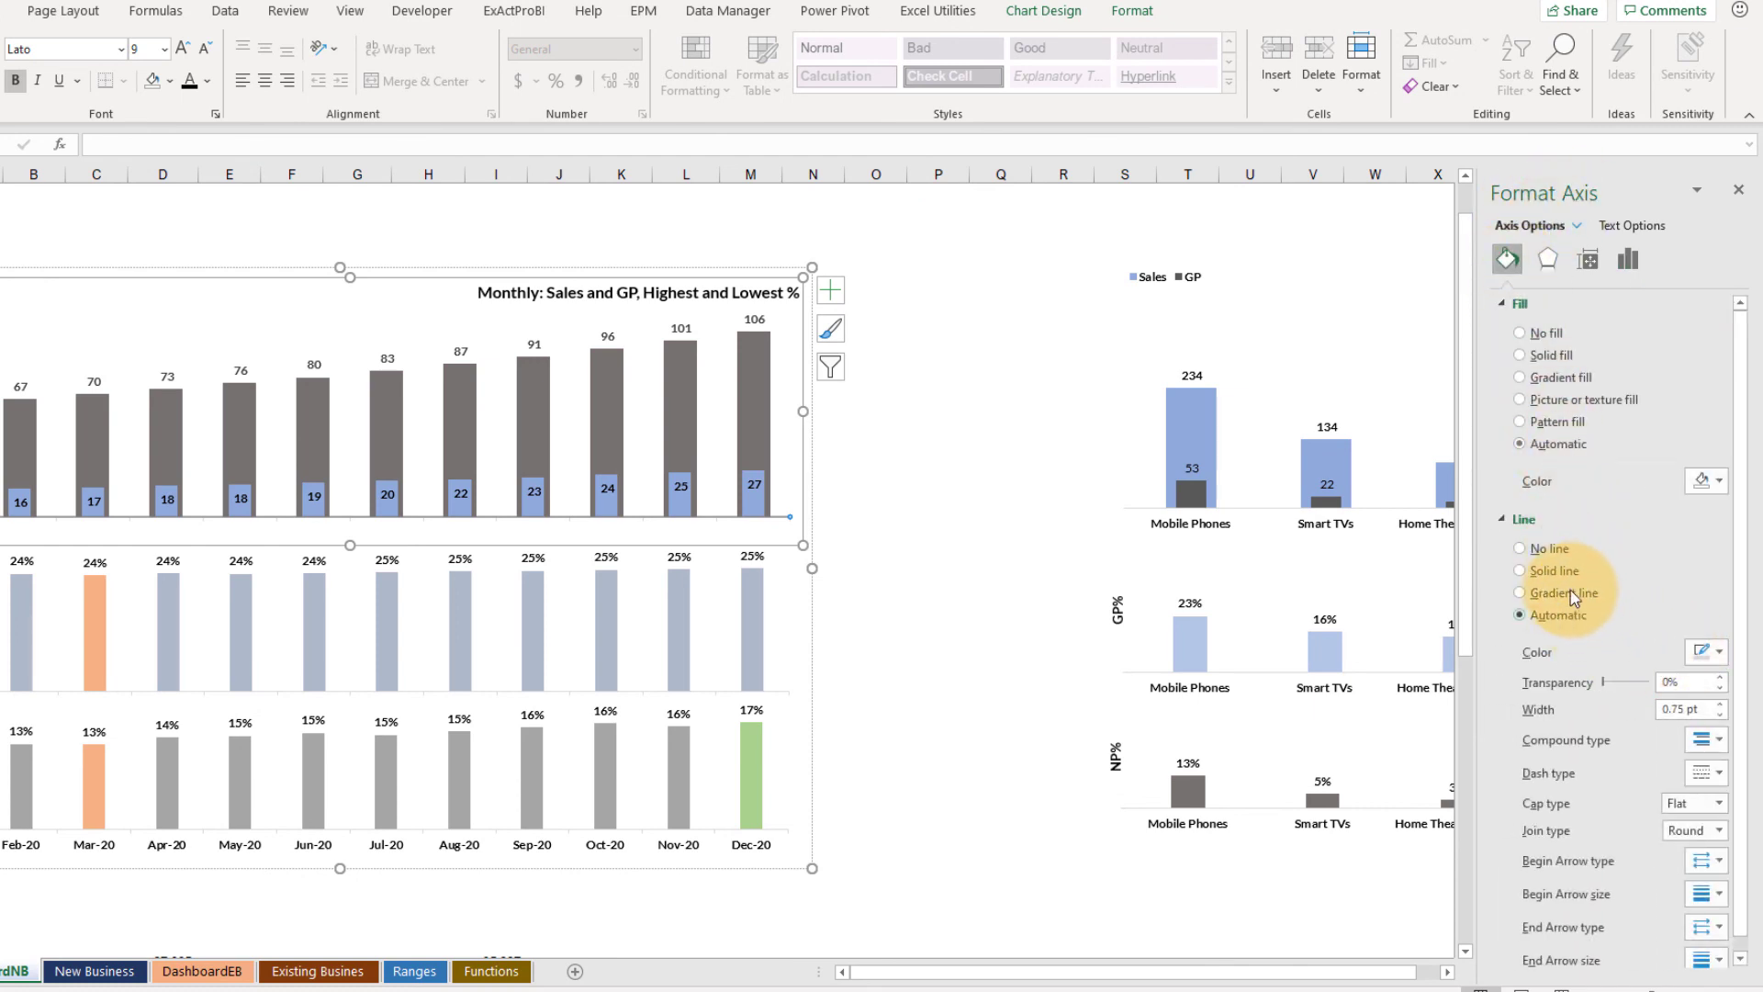
pyautogui.click(1548, 549)
pyautogui.click(1093, 524)
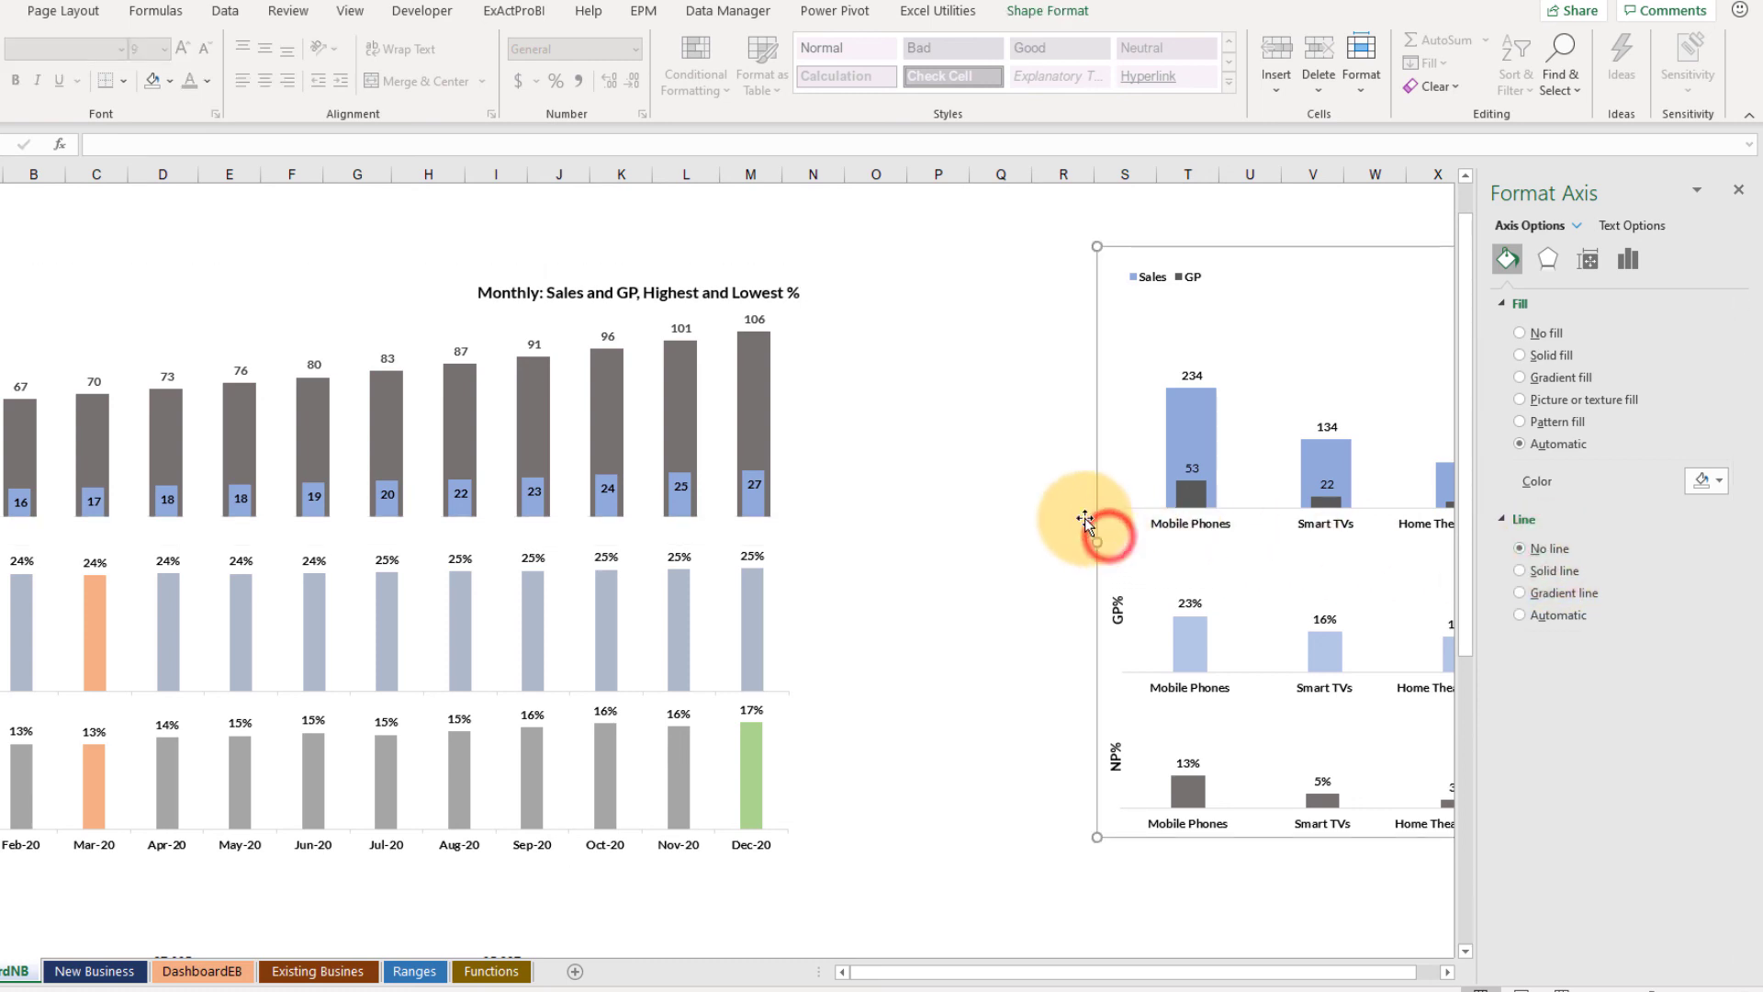
# Reduce the font size of the "Monthly: Sales and GP, Highest and Lowest %" title by one increment
pyautogui.click(597, 608)
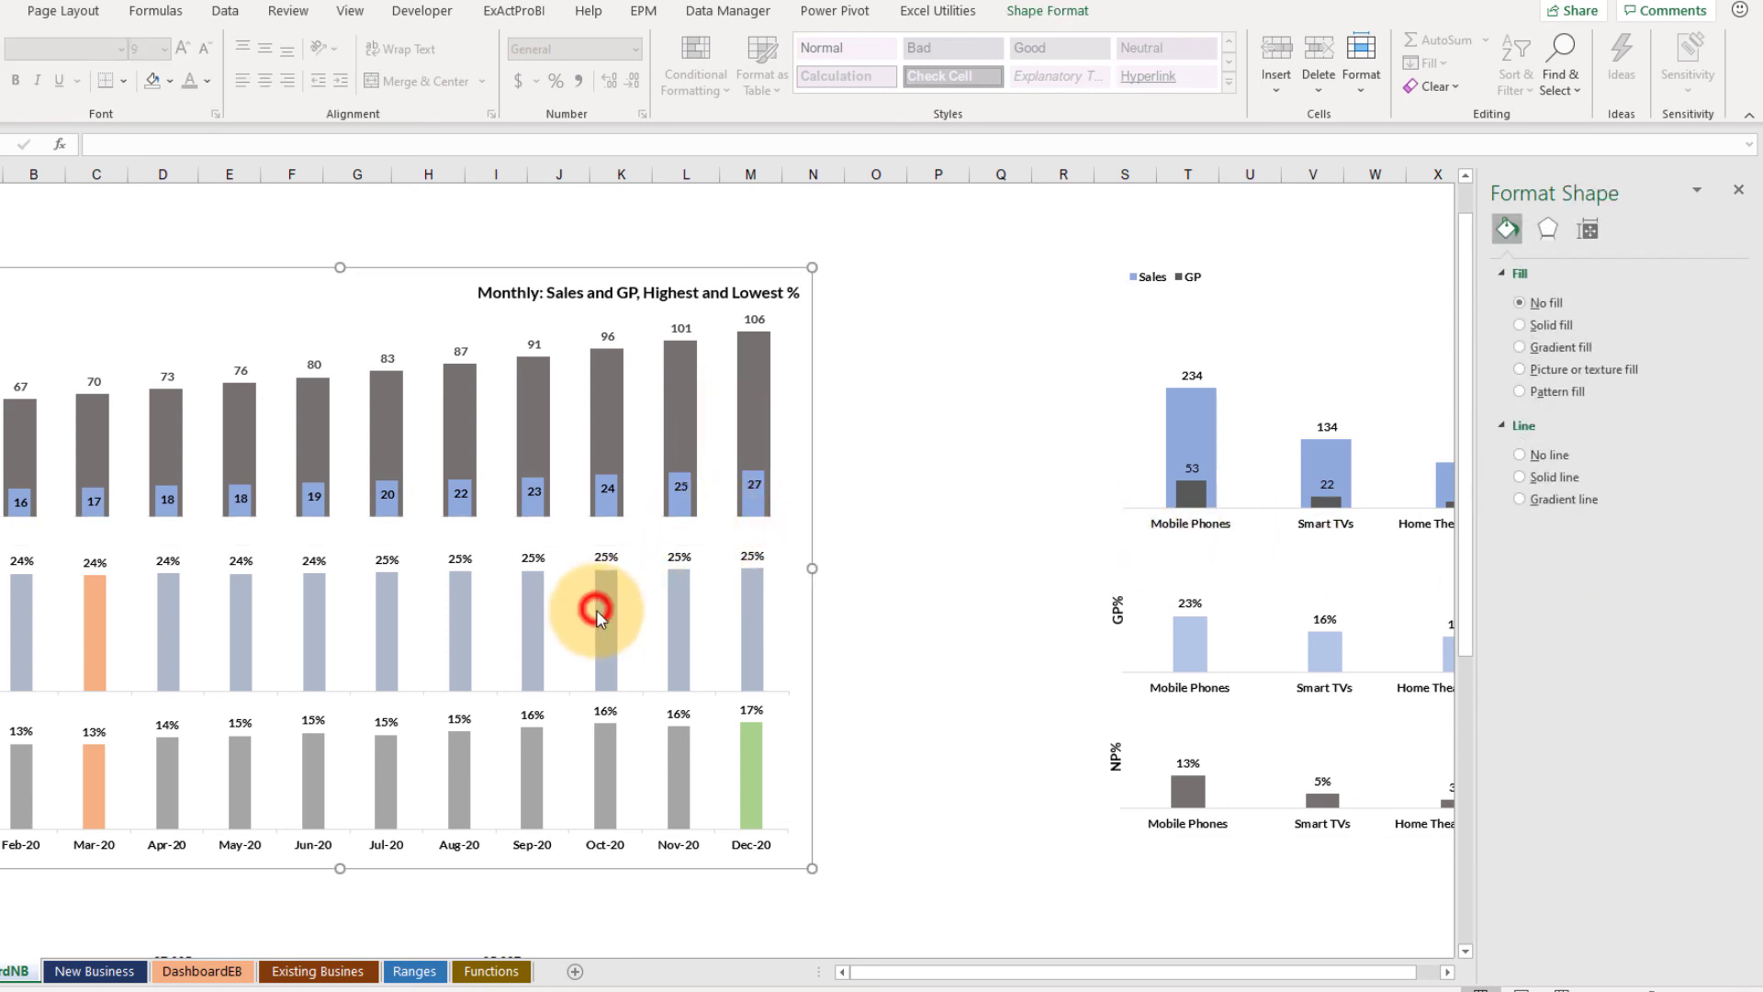
pyautogui.scroll(-1, 999, 534)
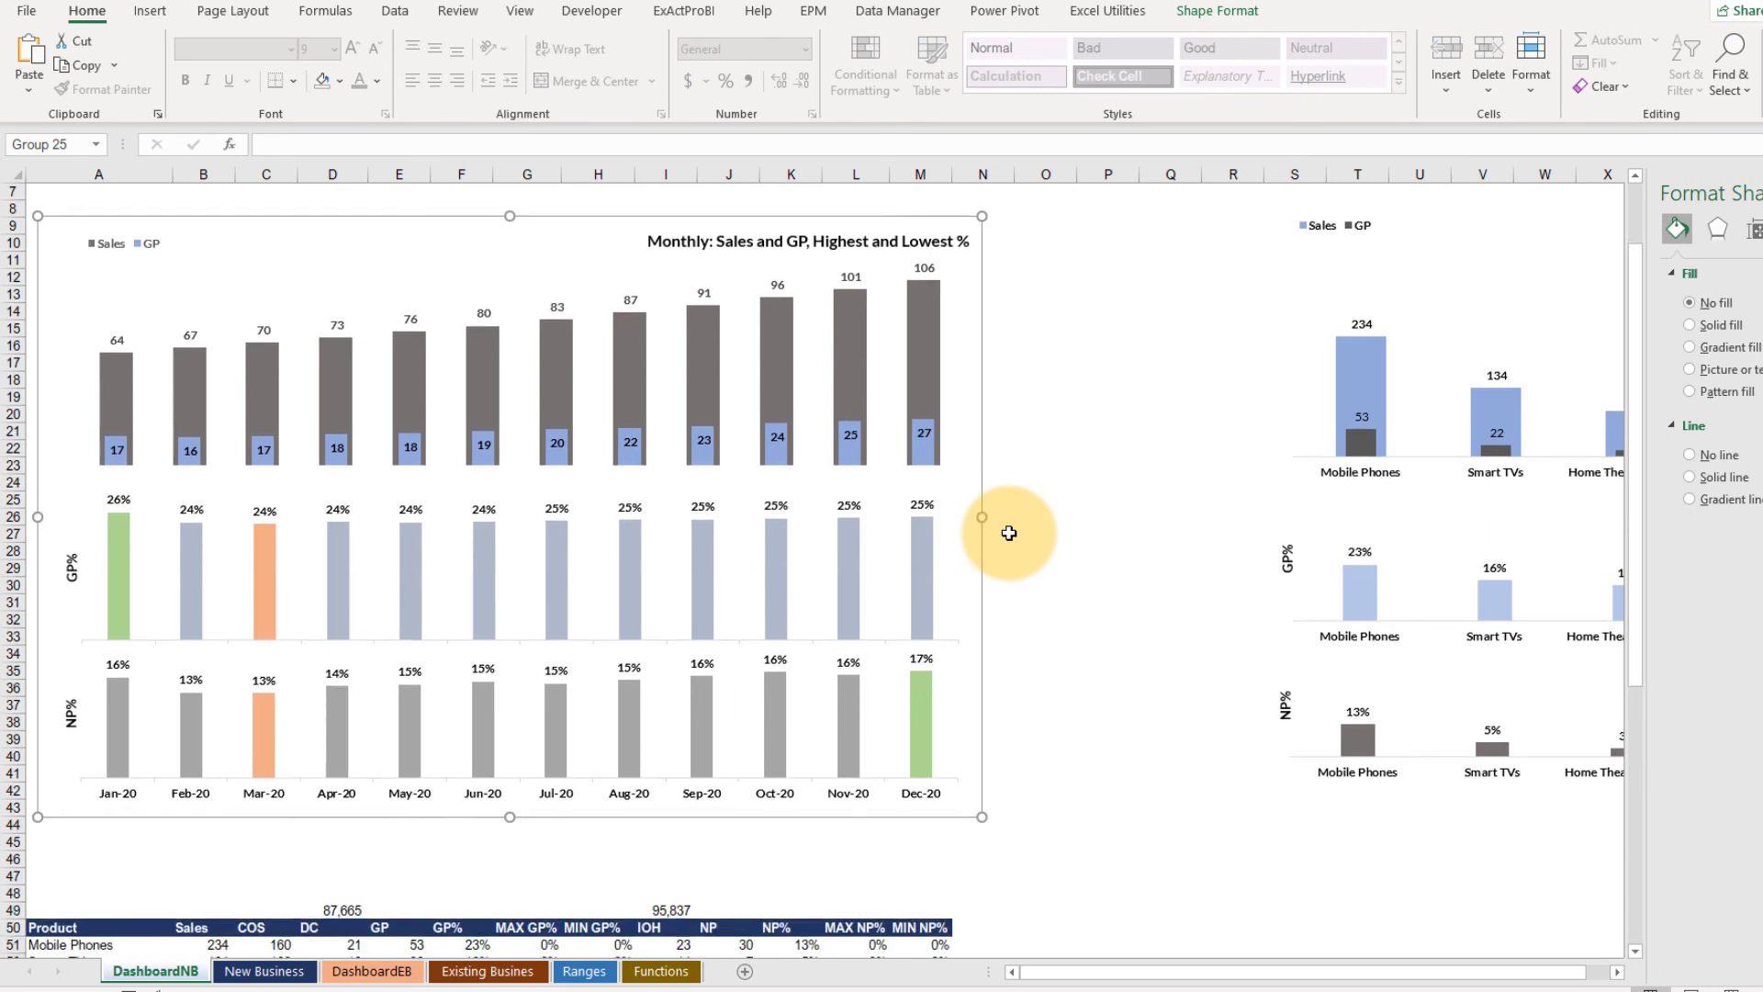
pyautogui.scroll(2, 1000, 533)
pyautogui.scroll(-1, 1020, 496)
pyautogui.scroll(1, 973, 445)
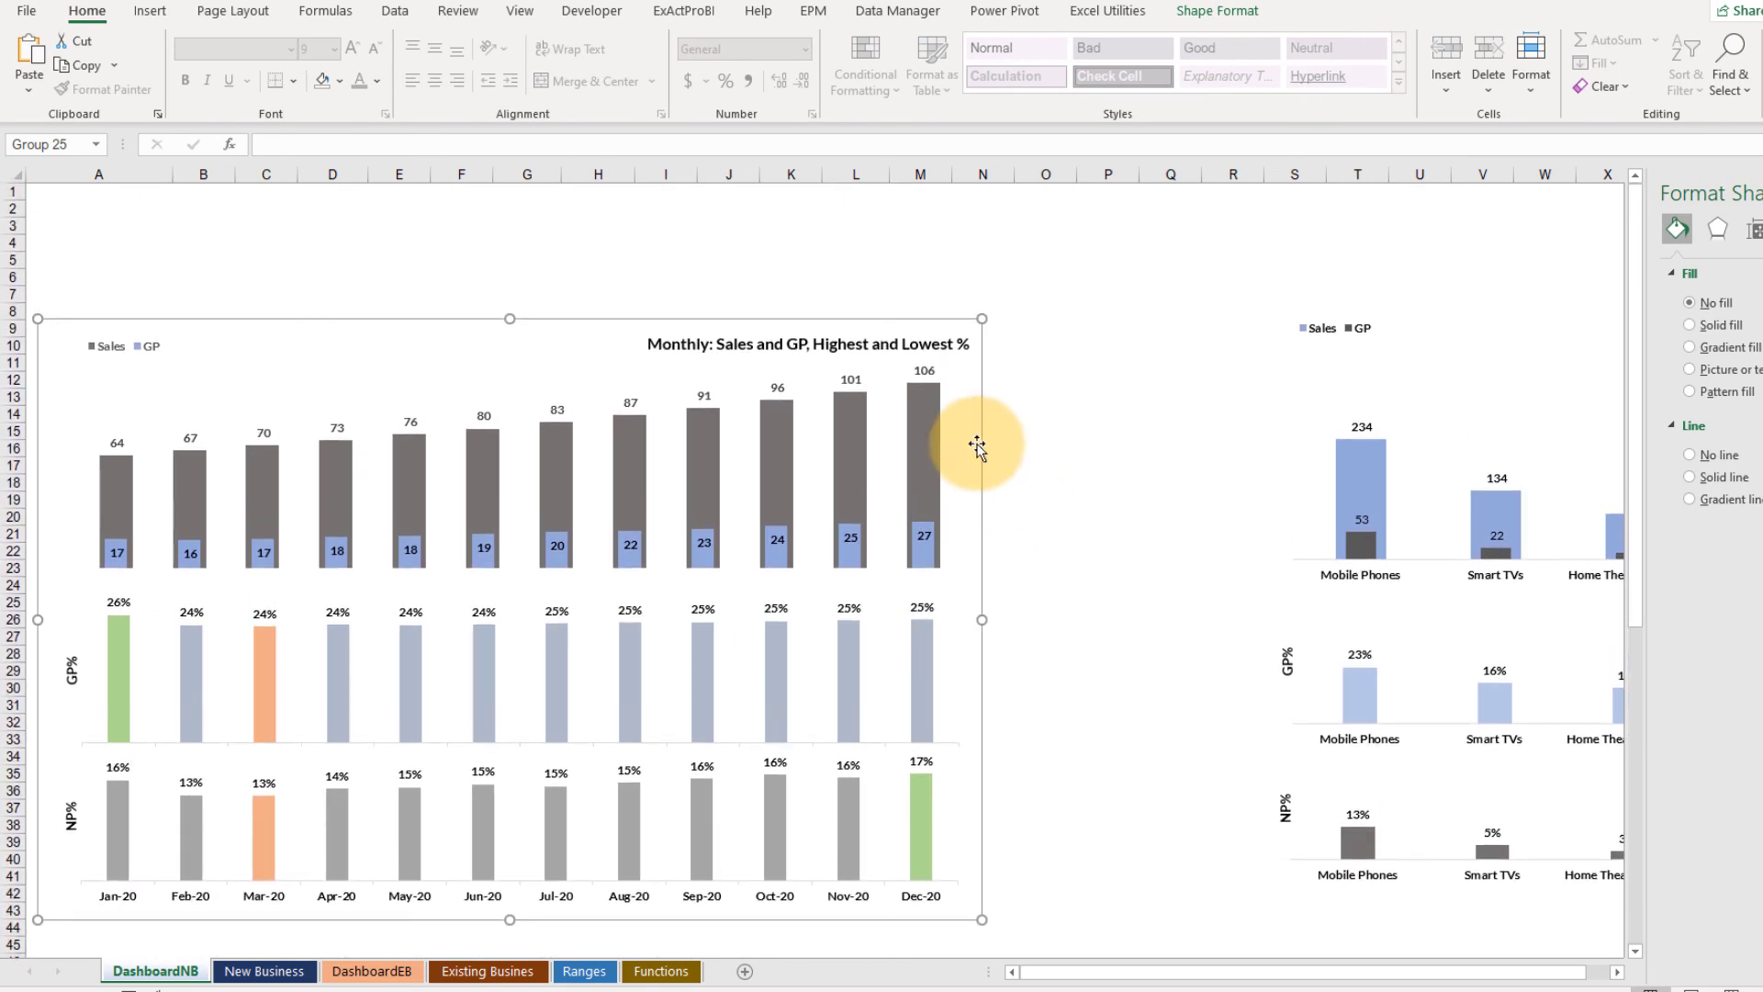
pyautogui.click(873, 342)
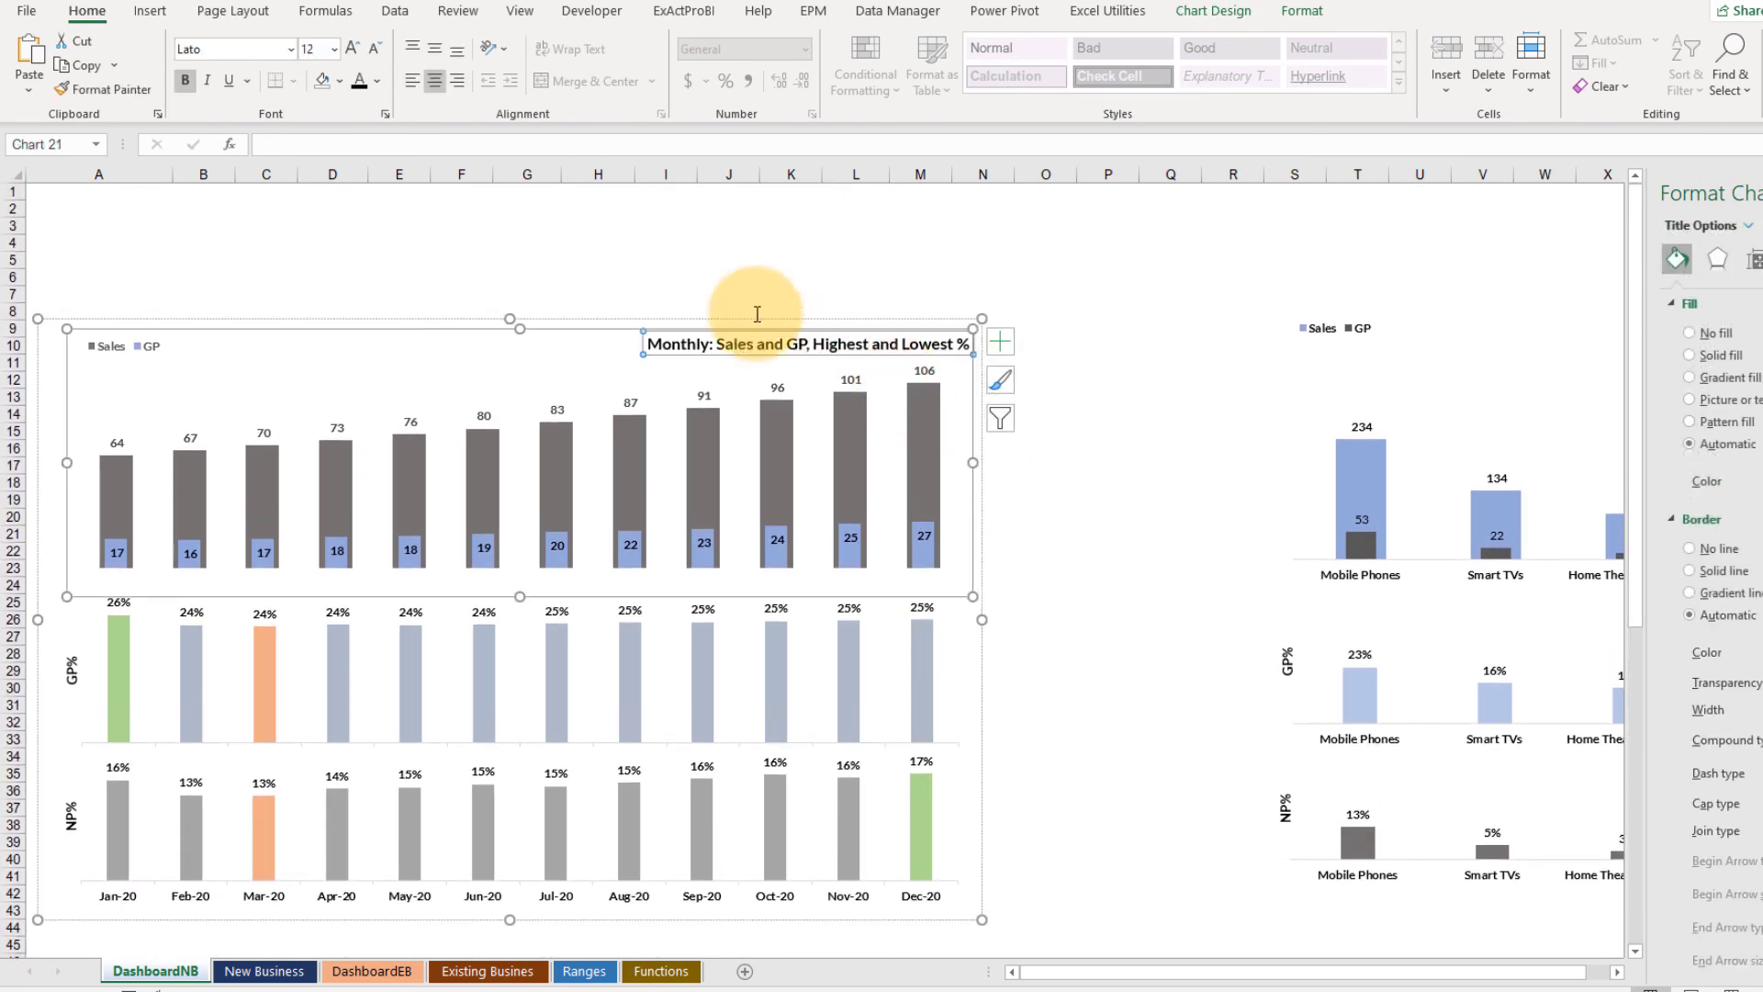
pyautogui.click(376, 47)
pyautogui.click(1187, 459)
# Move the grouped monthly charts up so the group's upper edge sits at row 6
pyautogui.scroll(-7, 1082, 410)
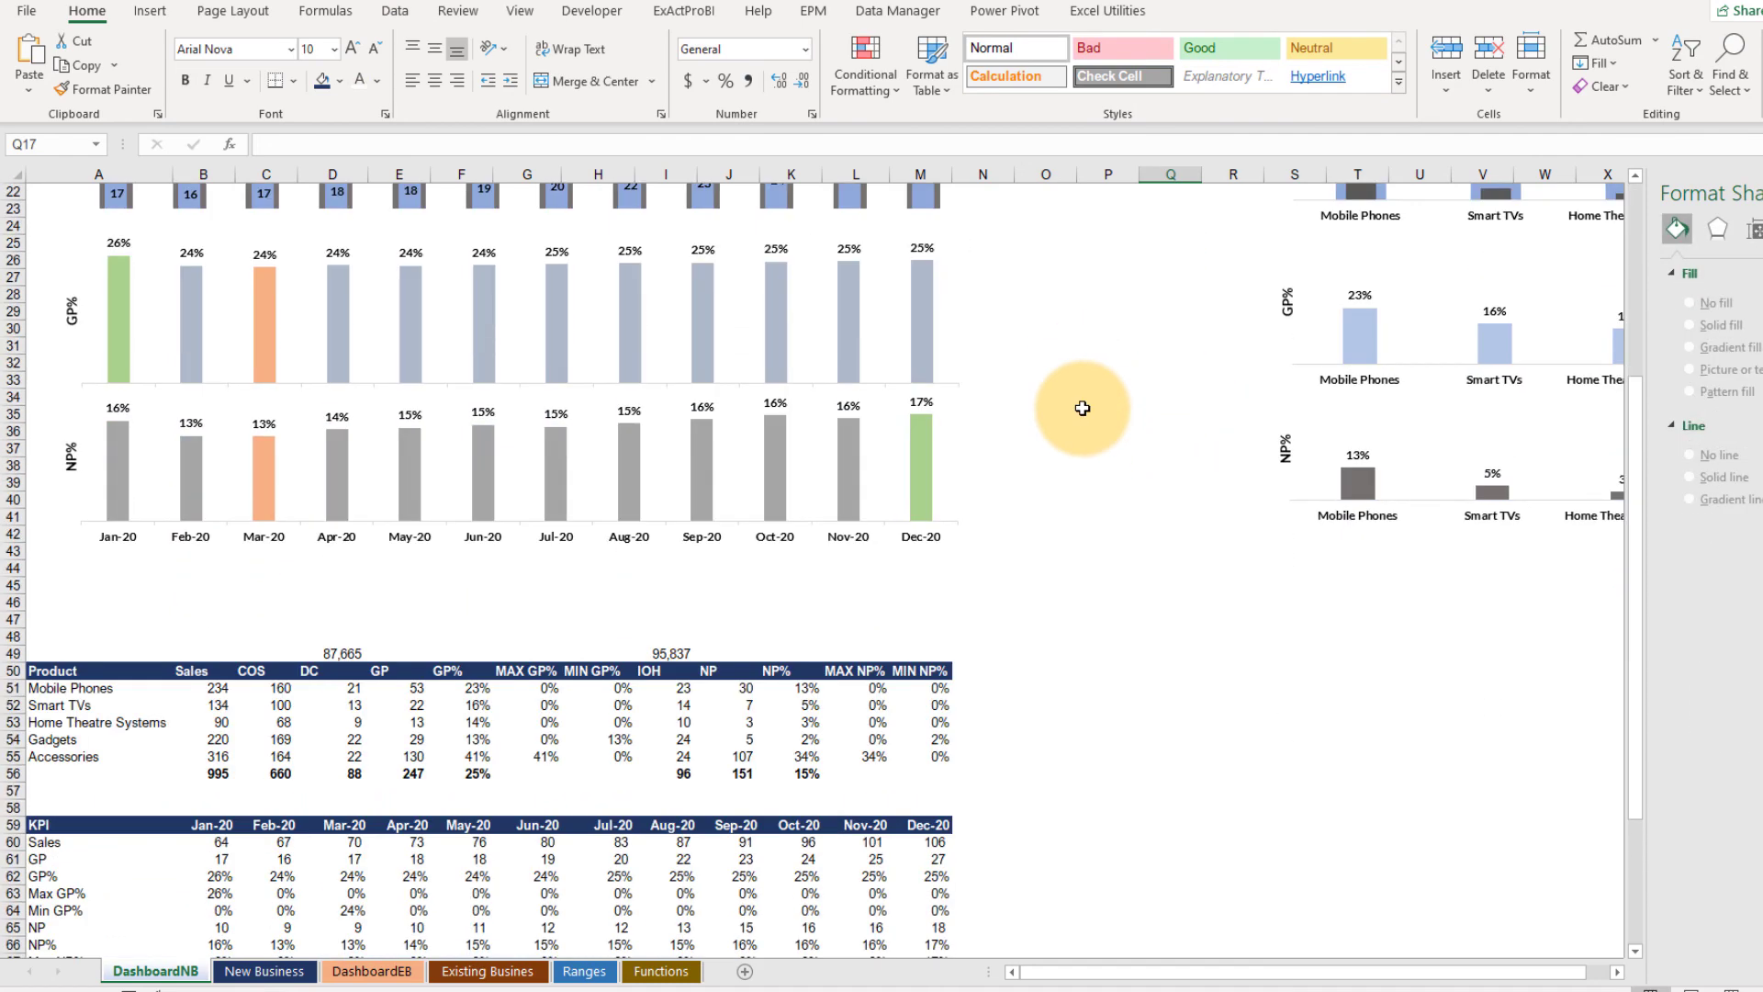
pyautogui.scroll(7, 1083, 407)
pyautogui.moveTo(617, 318); pyautogui.dragTo(610, 275)
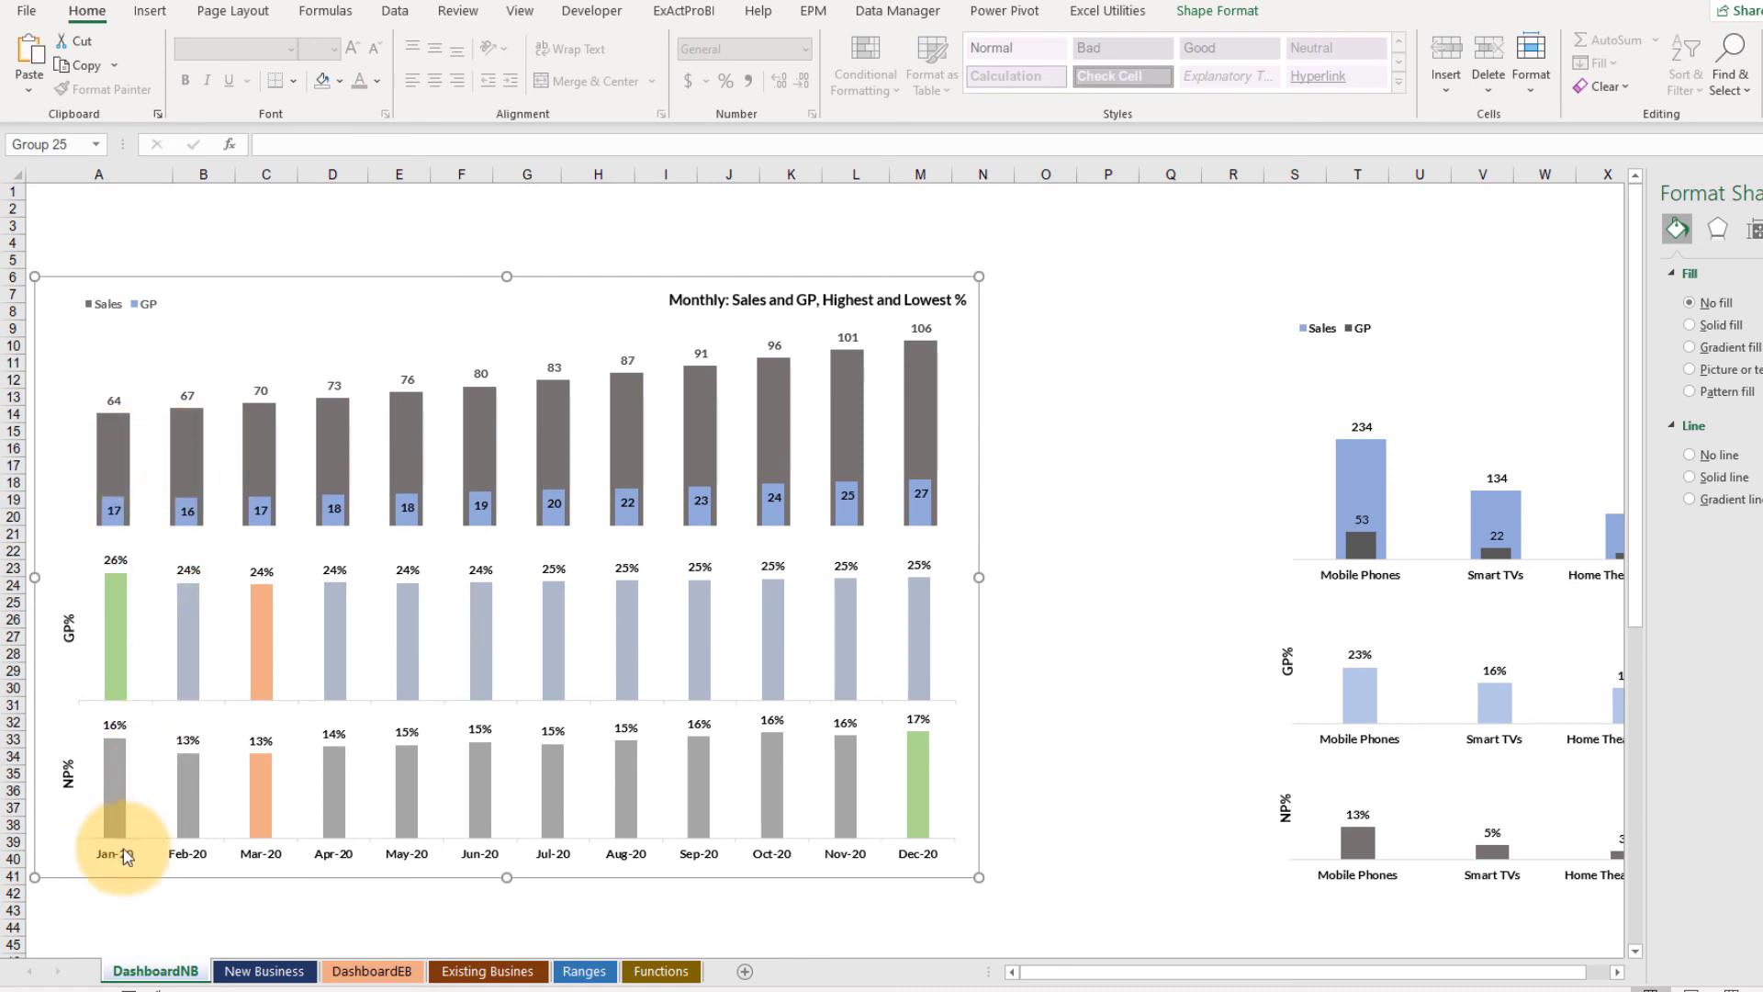
pyautogui.click(1123, 312)
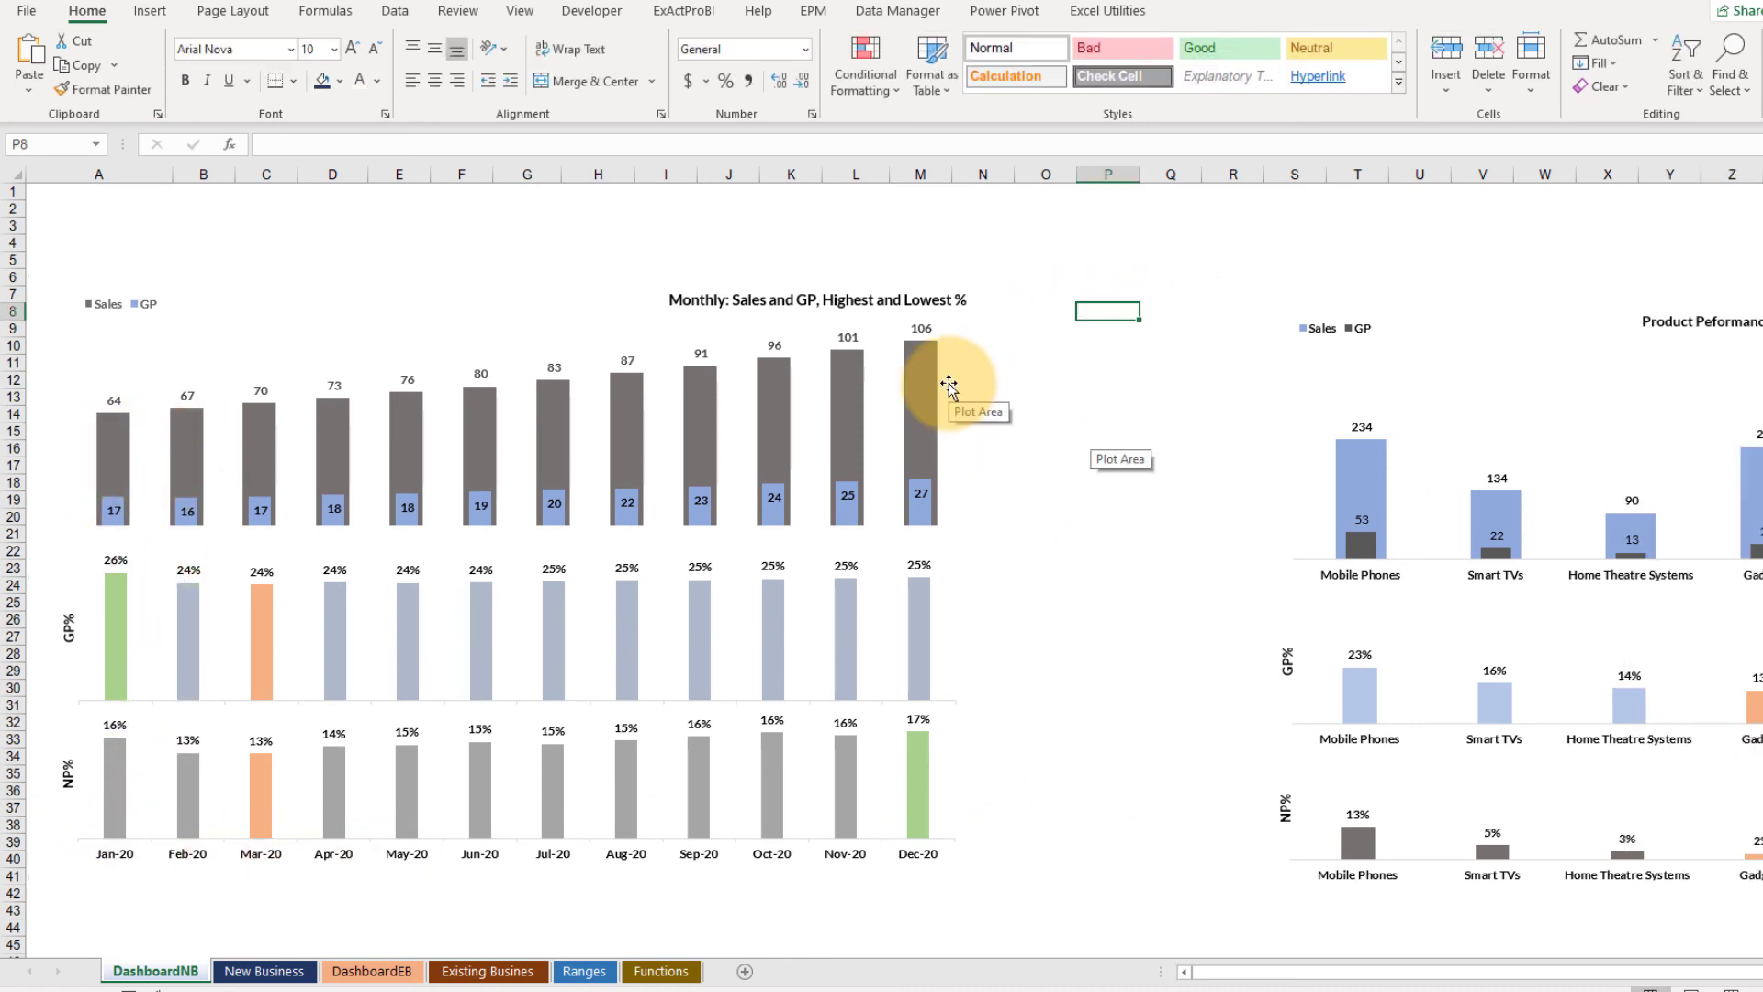
pyautogui.click(539, 386)
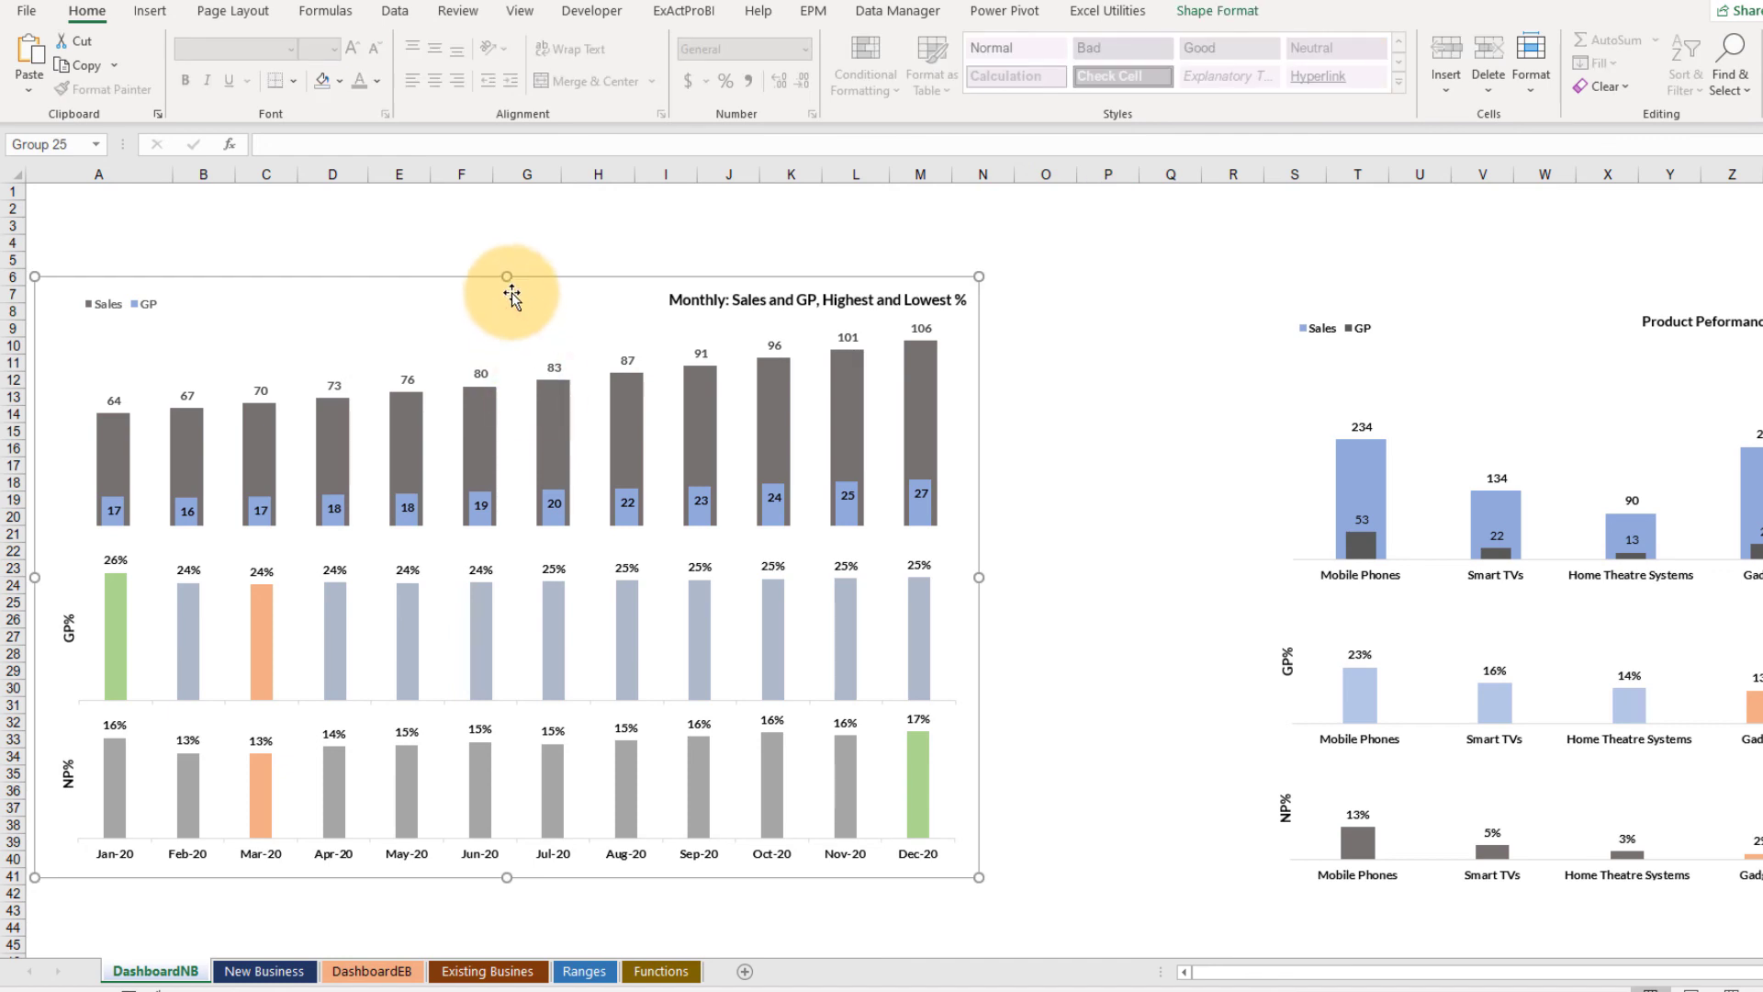